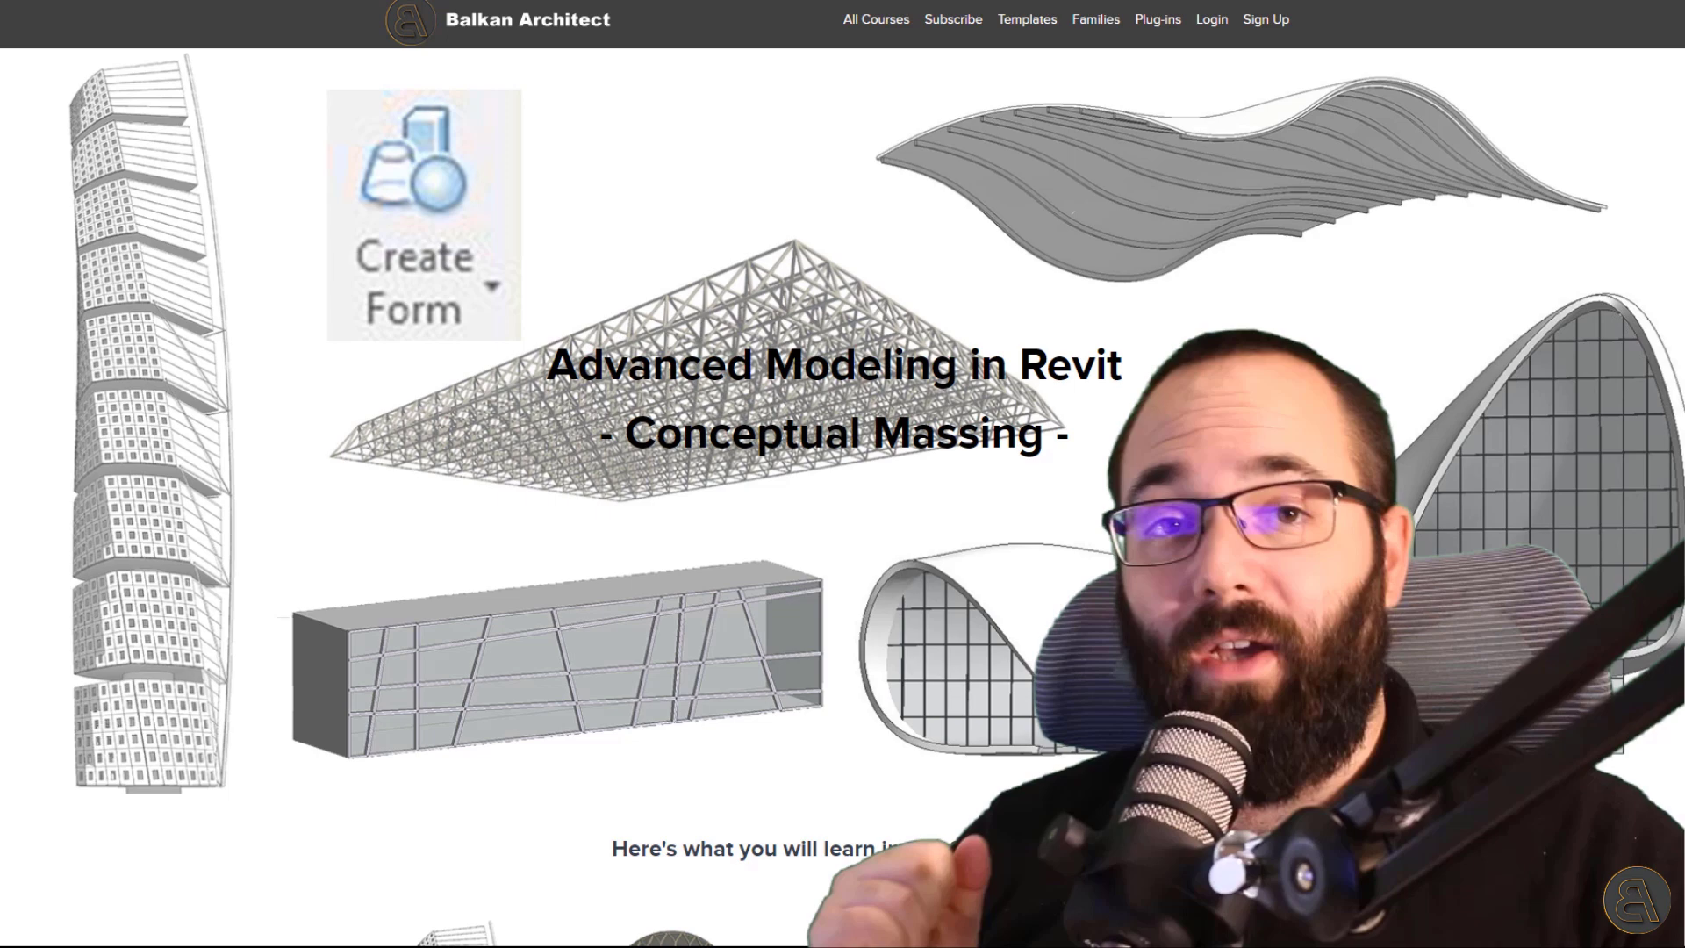
Browse the Balkan Architect course list and its Revit families page.
left_click(876, 19)
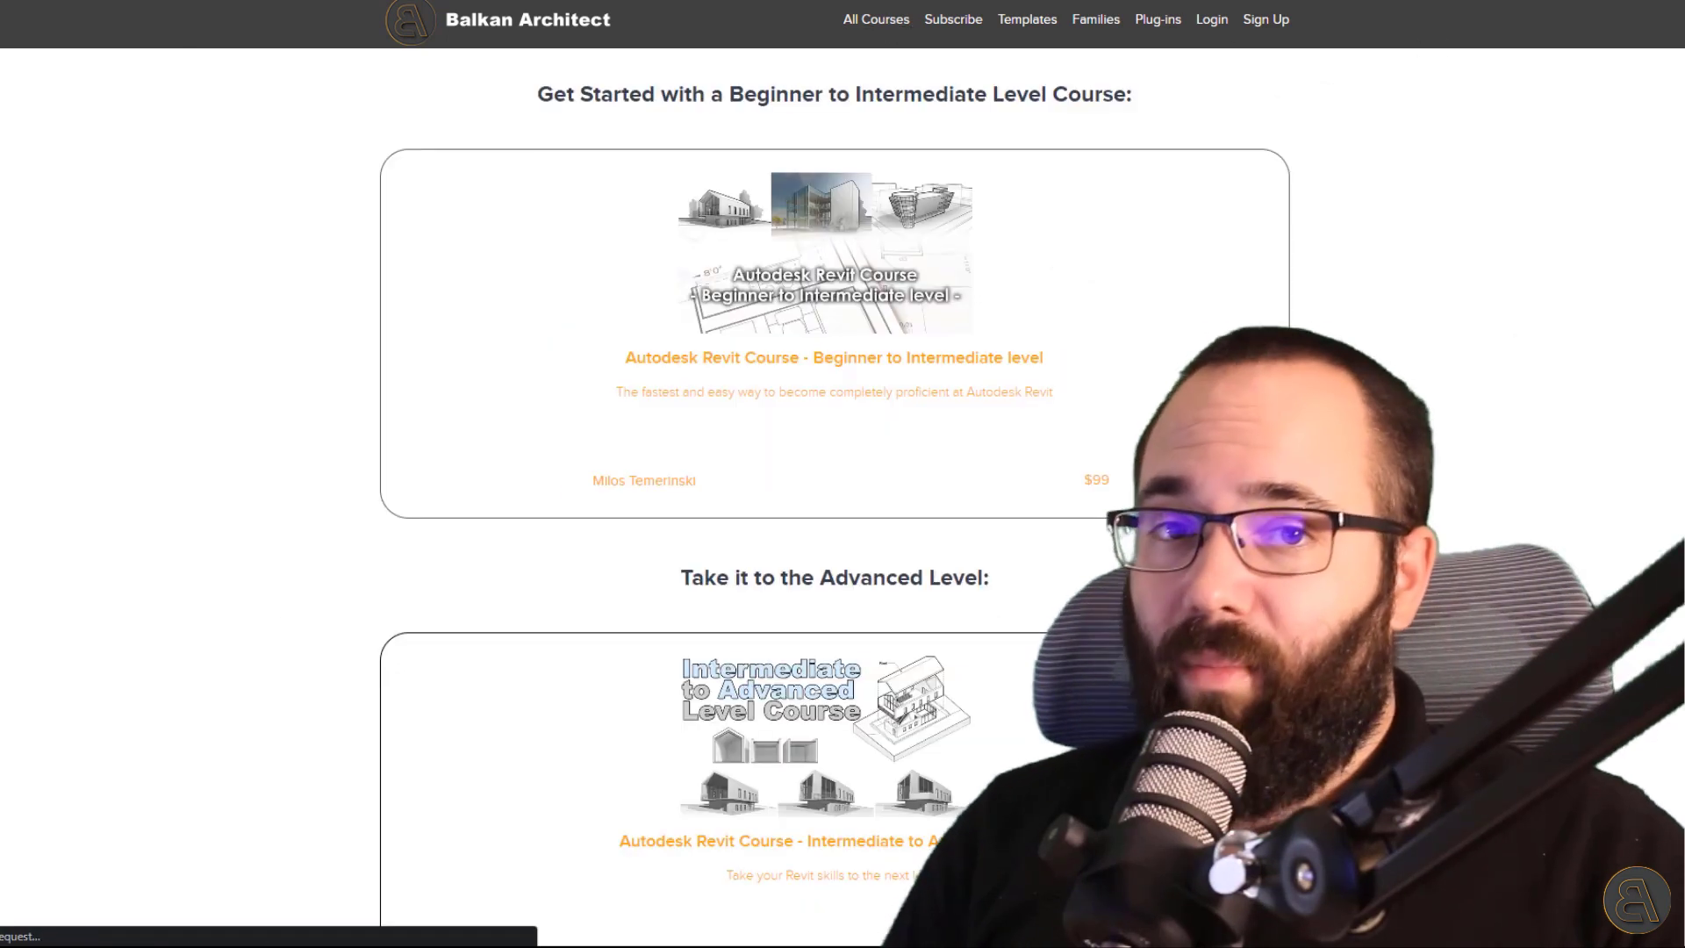
scroll(835, 474, "down", 2)
scroll(843, 474, "down", 2)
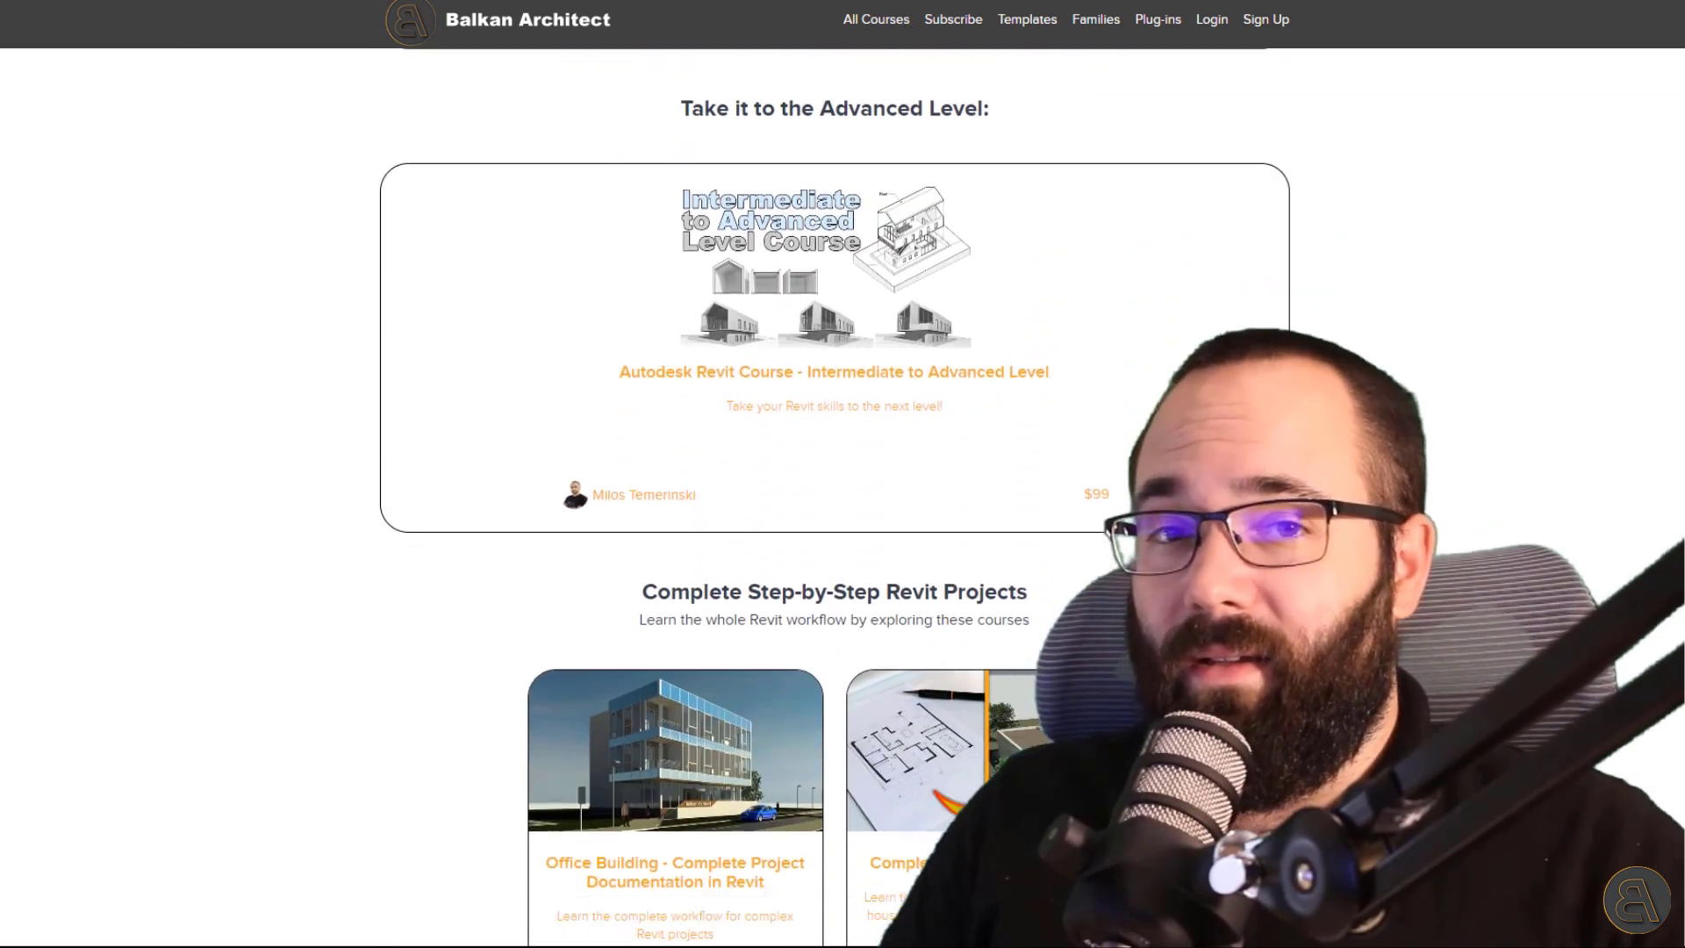
scroll(843, 474, "down", 2)
scroll(844, 474, "down", 2)
scroll(843, 474, "down", 3)
scroll(843, 474, "down", 2)
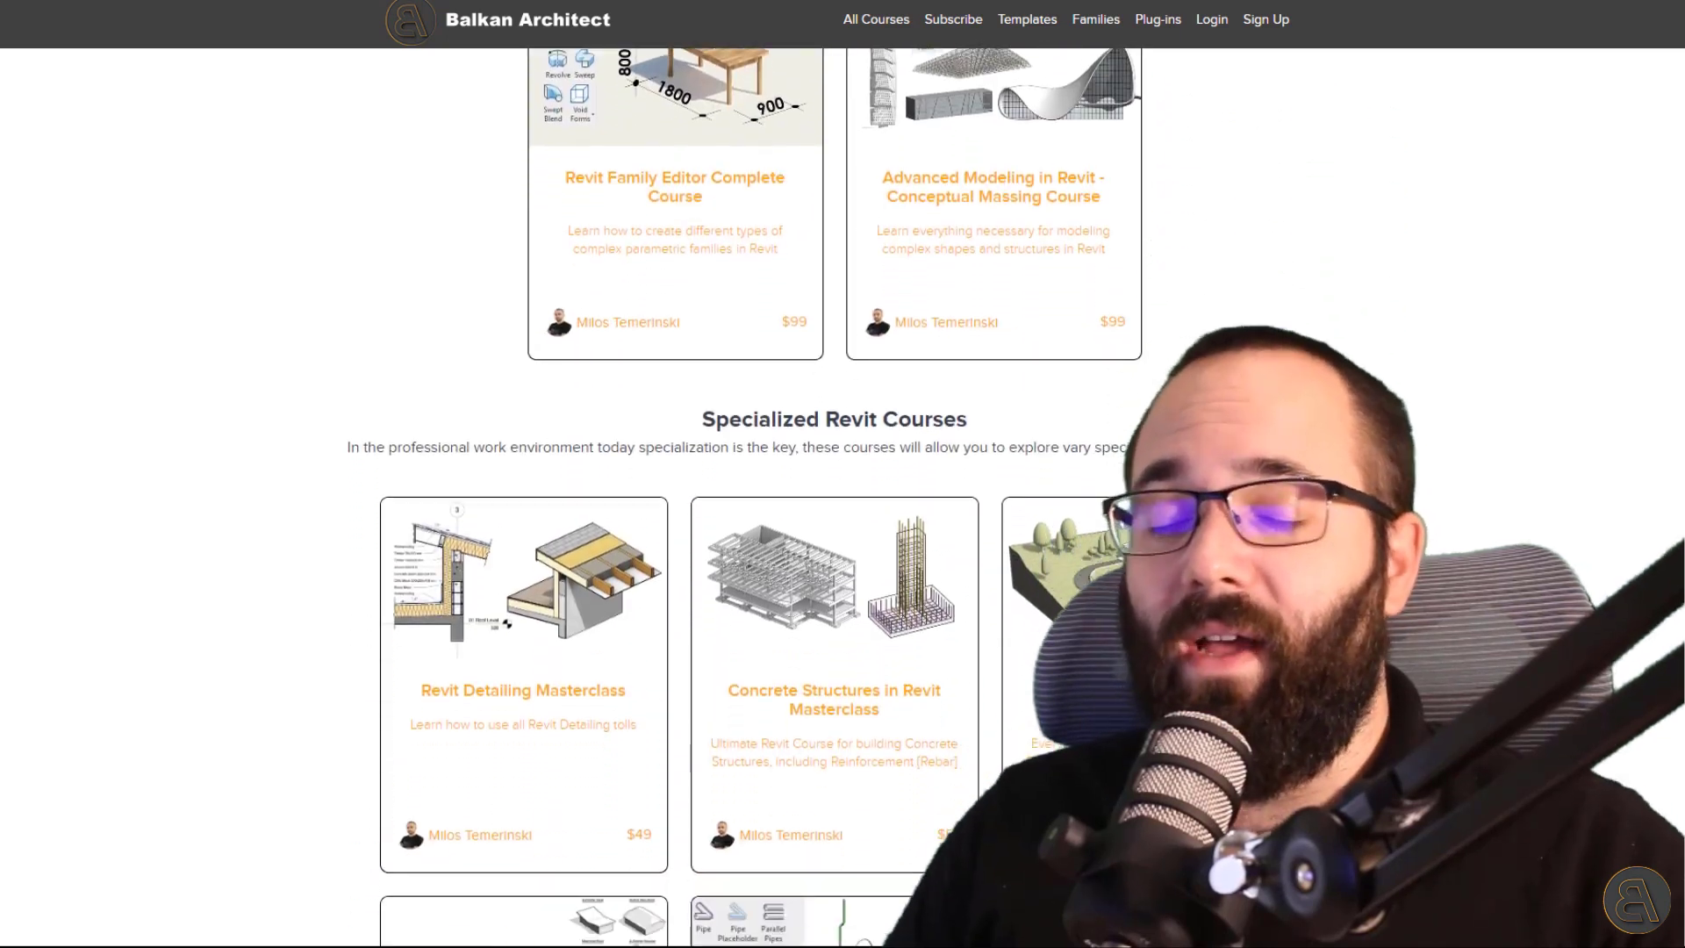
scroll(843, 474, "down", 1)
scroll(843, 474, "down", 1)
scroll(844, 475, "down", 1)
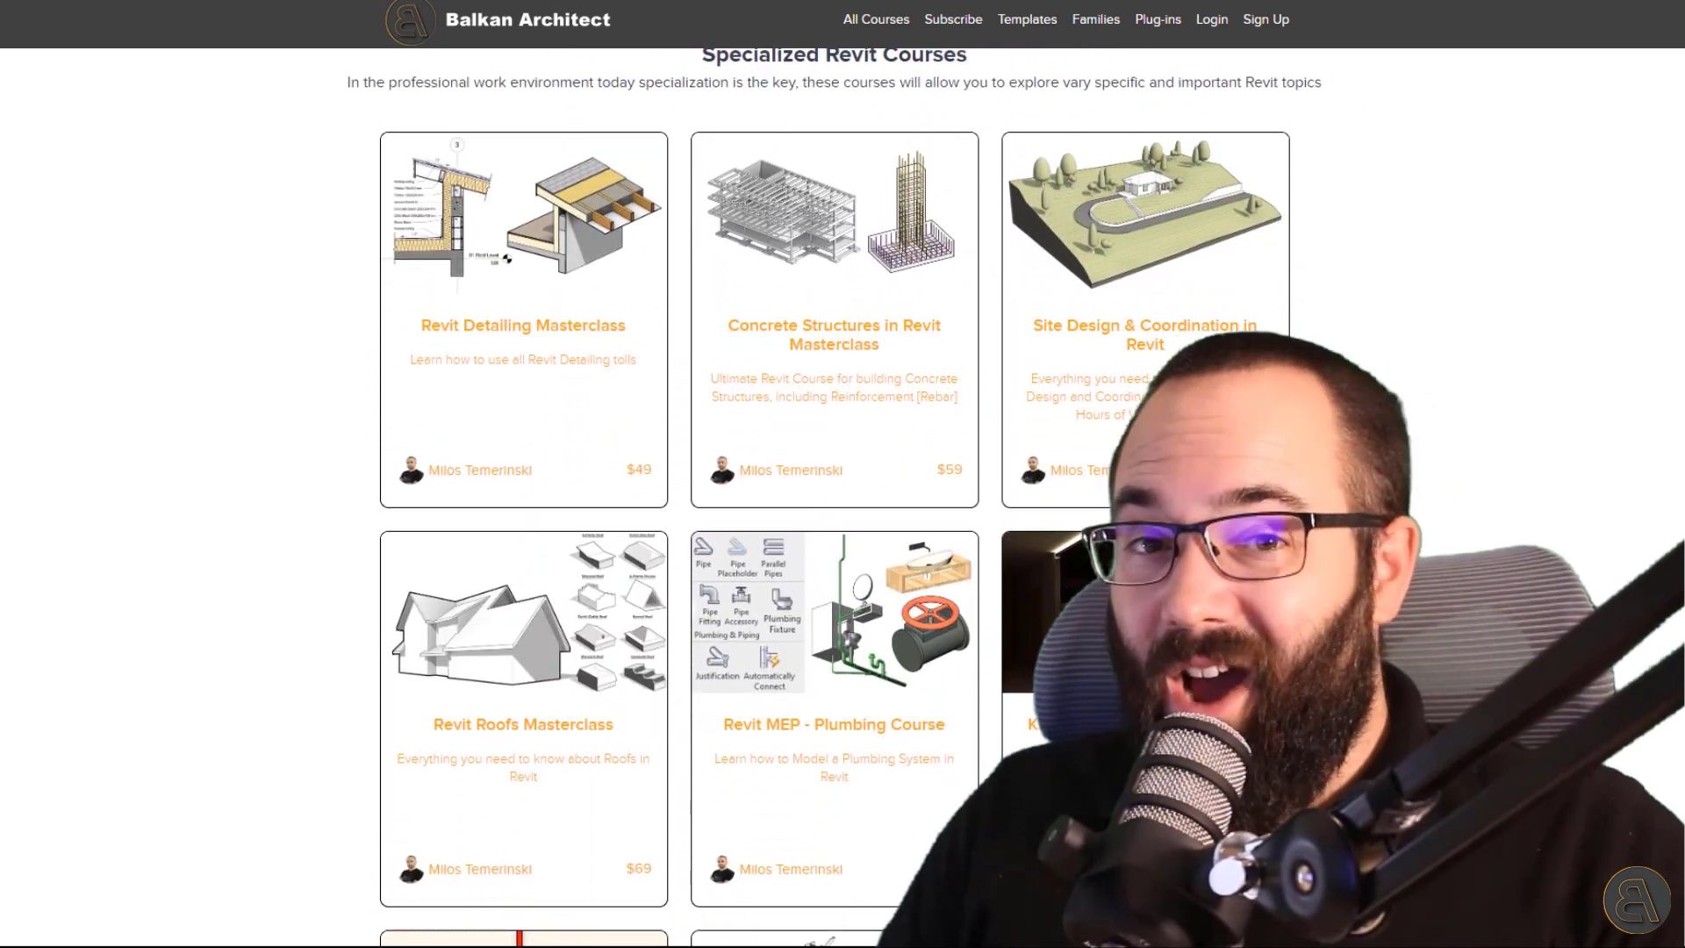
scroll(842, 475, "down", 2)
scroll(843, 474, "down", 1)
scroll(842, 474, "down", 2)
scroll(843, 474, "down", 2)
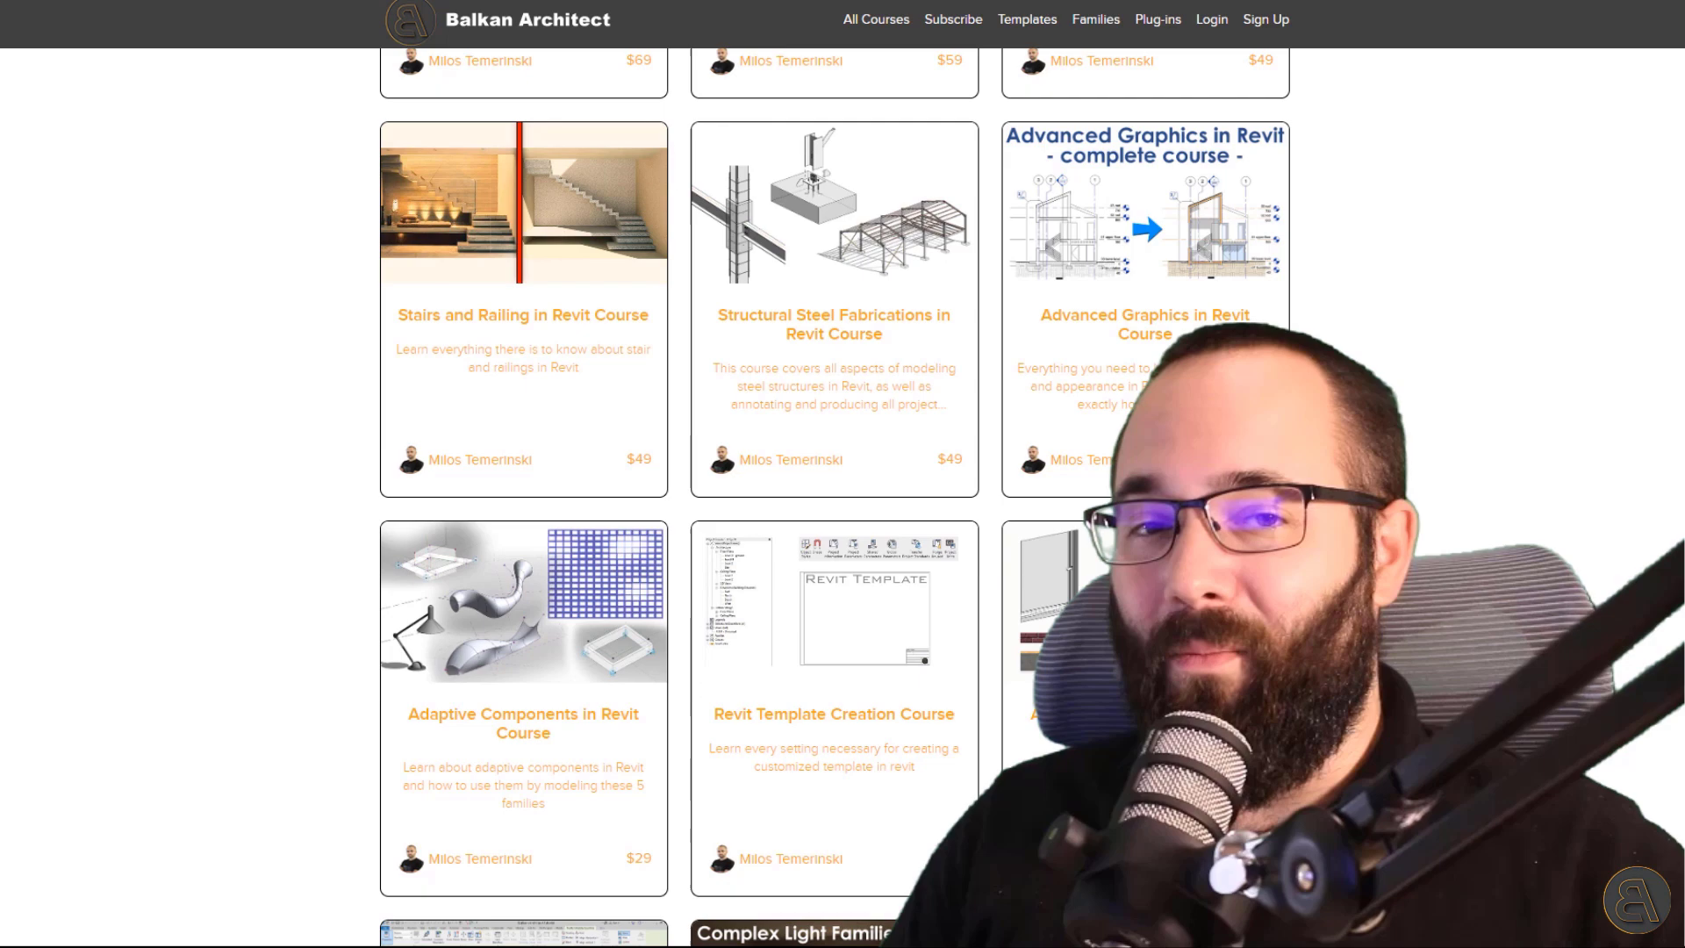
scroll(1070, 60, "down", 1)
scroll(1069, 59, "down", 2)
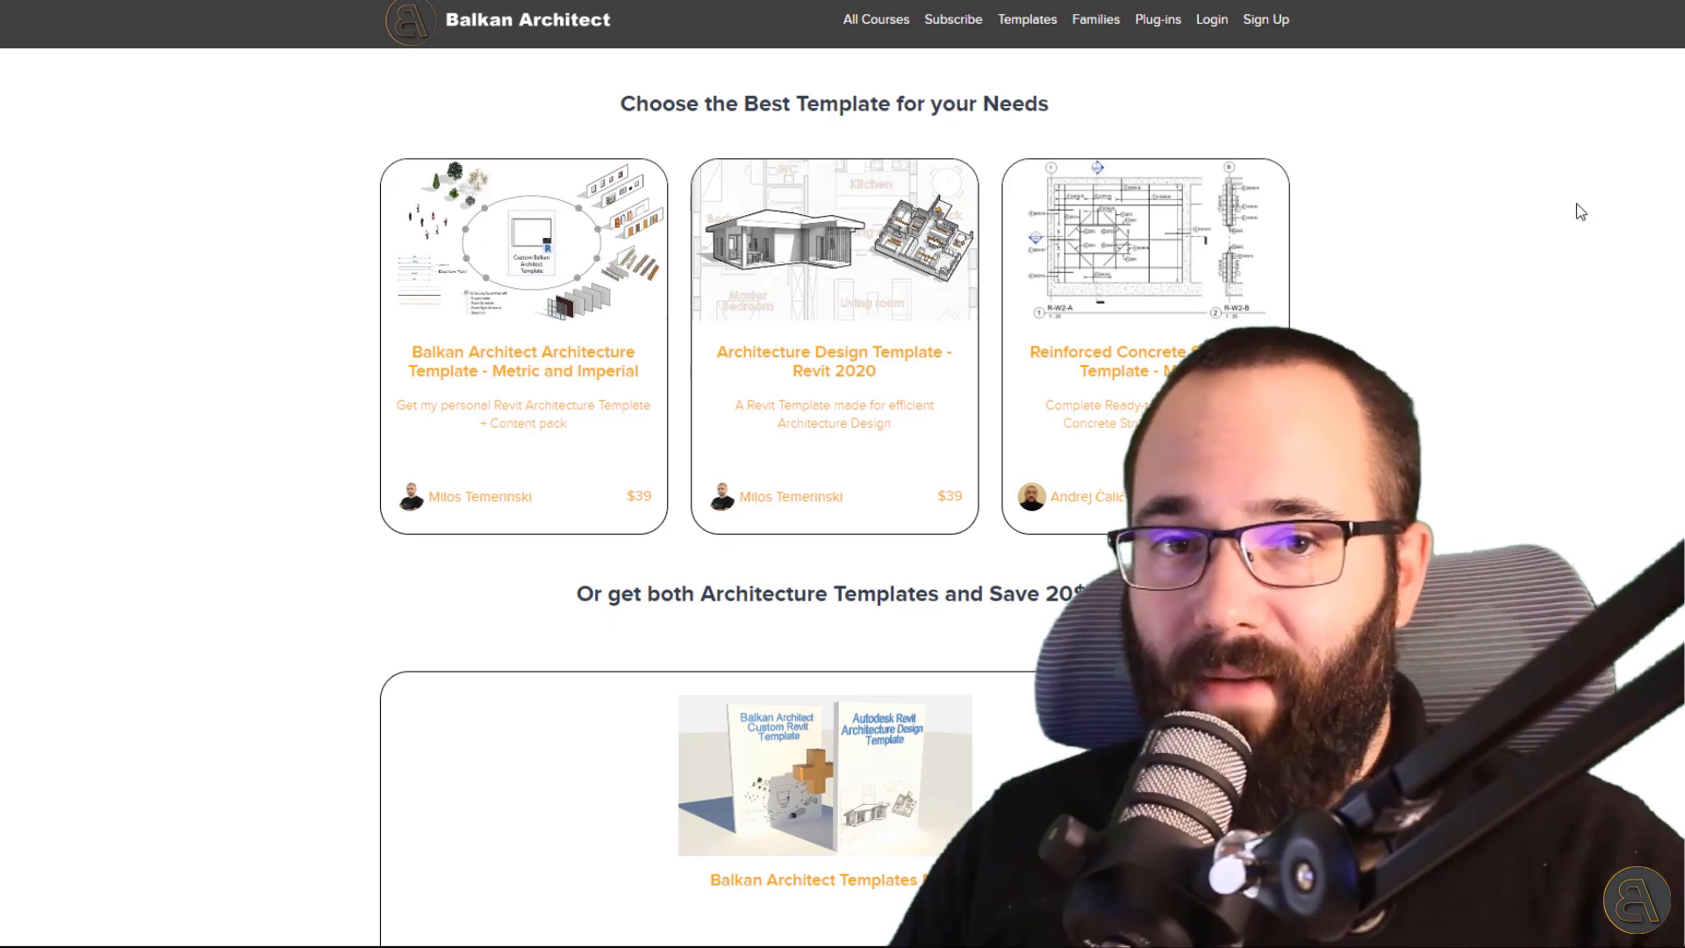
left_click(1096, 19)
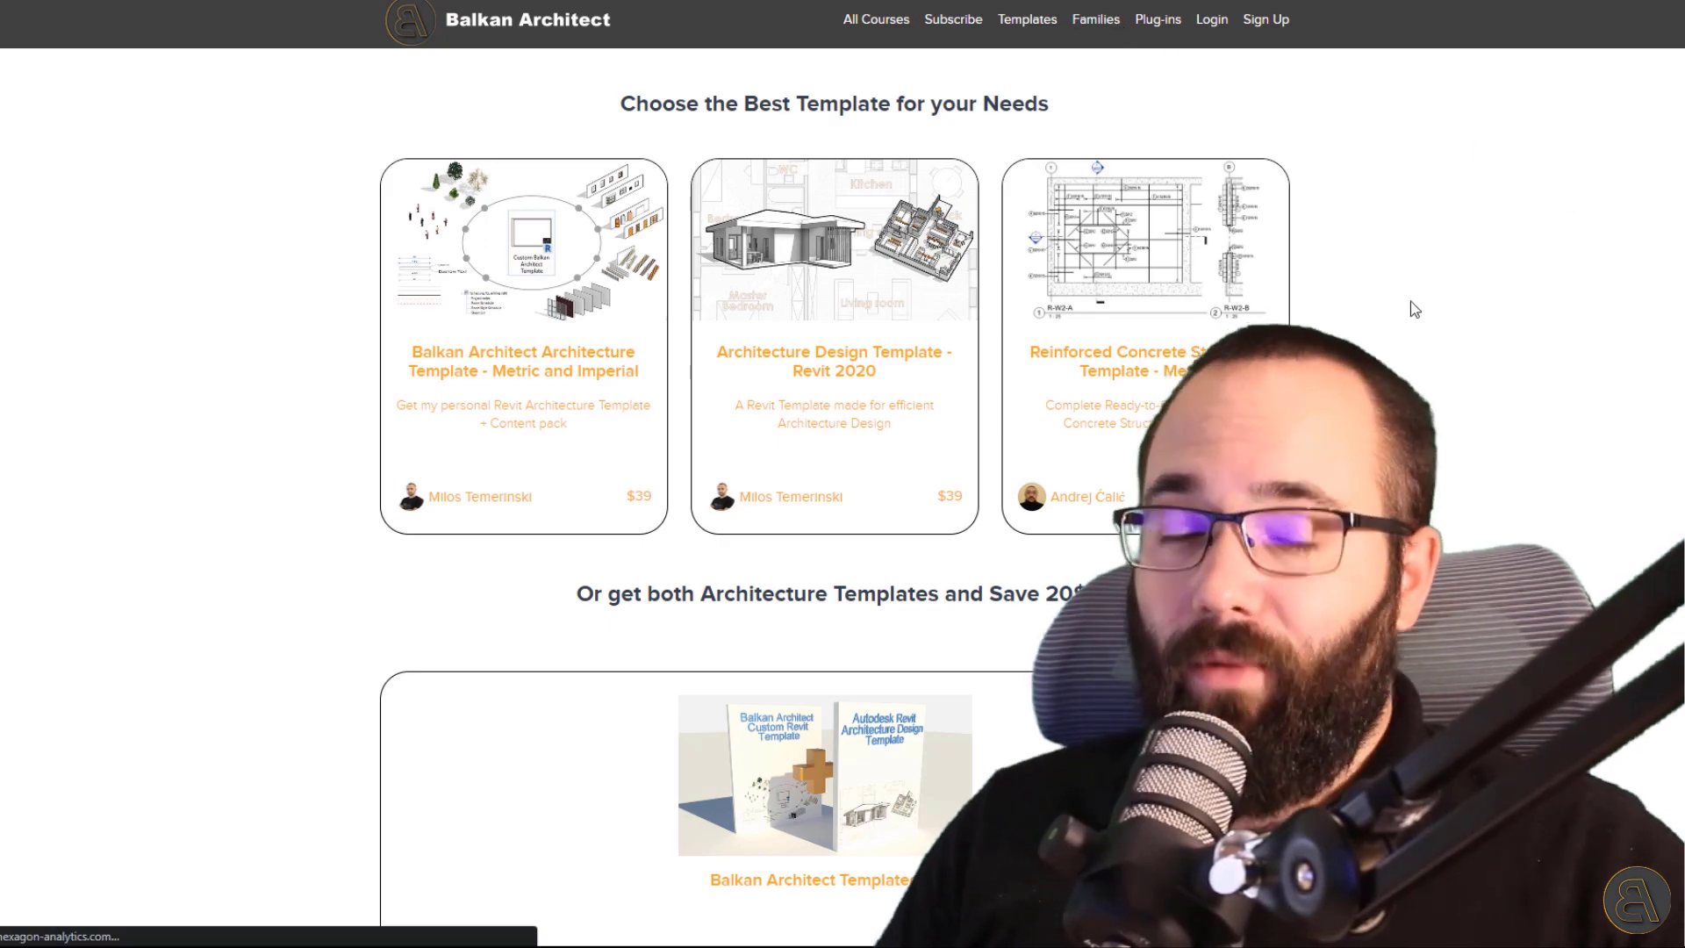
scroll(1496, 357, "down", 2)
scroll(1496, 357, "down", 3)
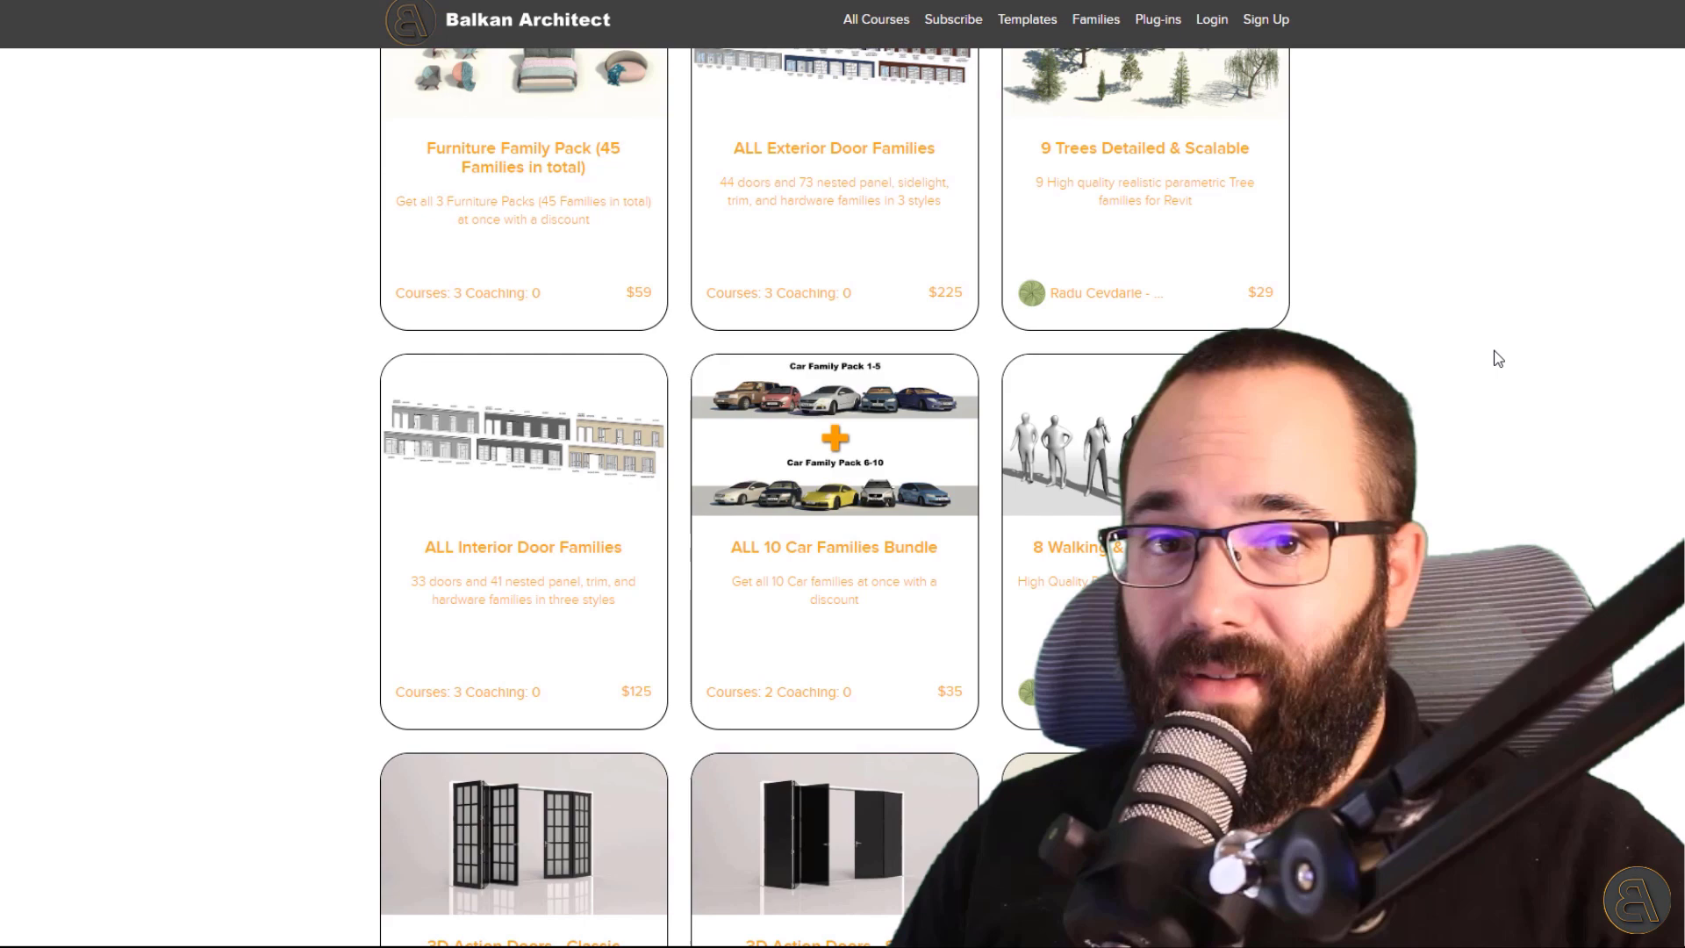
scroll(1496, 358, "down", 3)
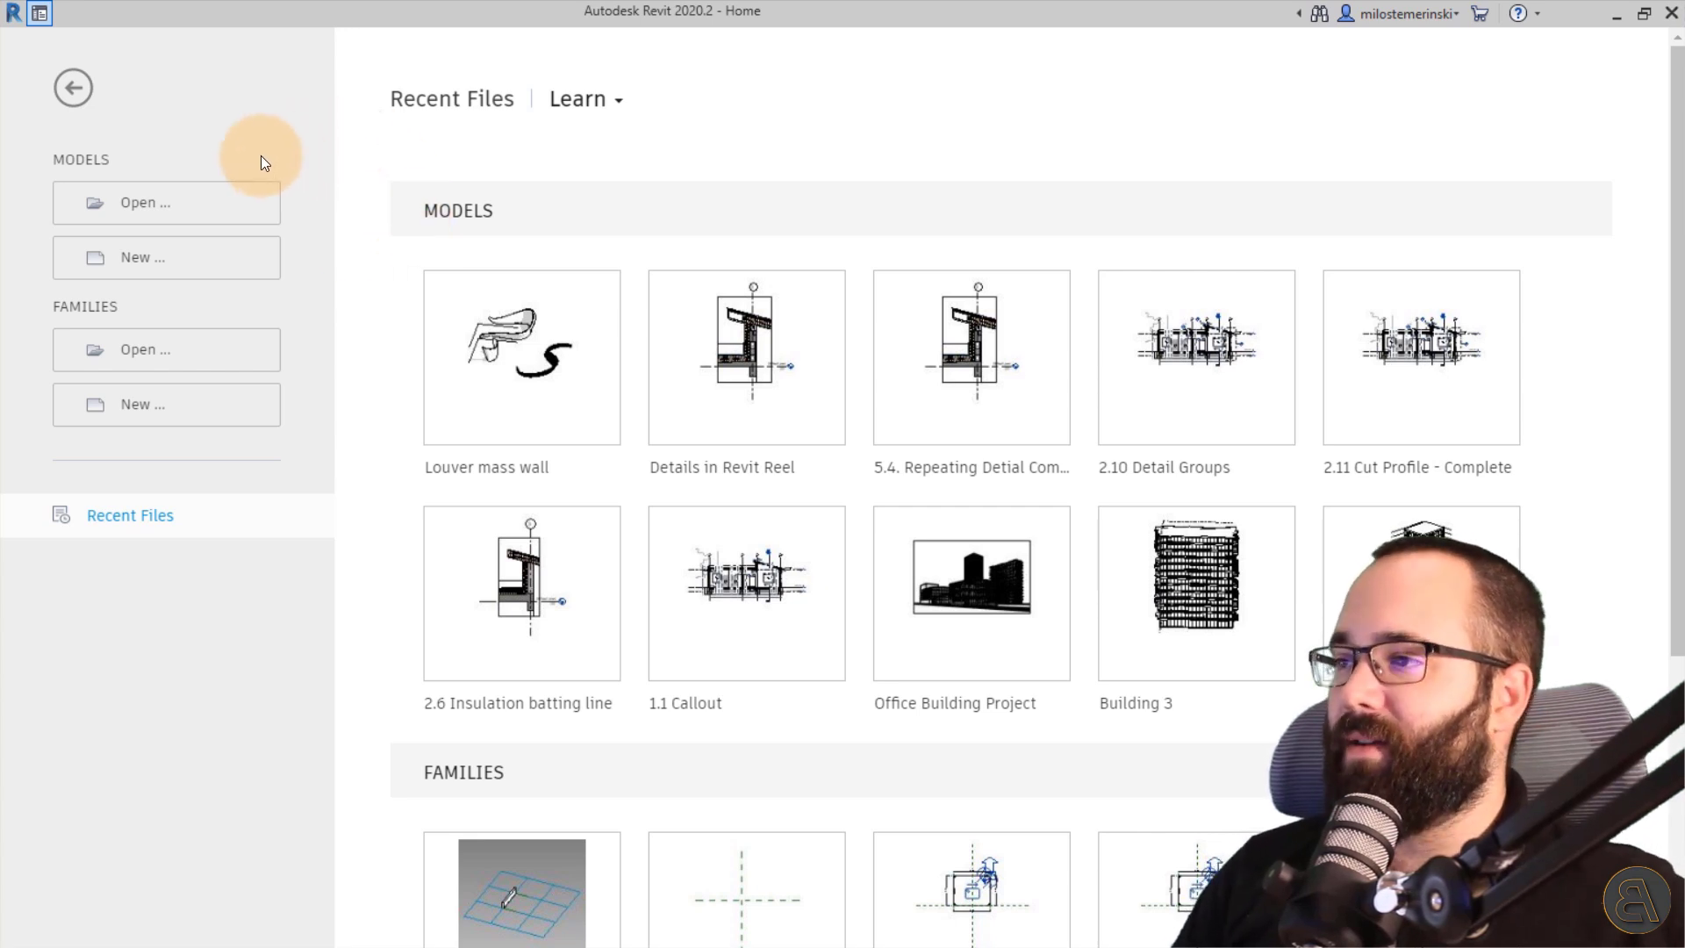
Create a new project from the Architecture Design Template - Metric.
left_click(169, 259)
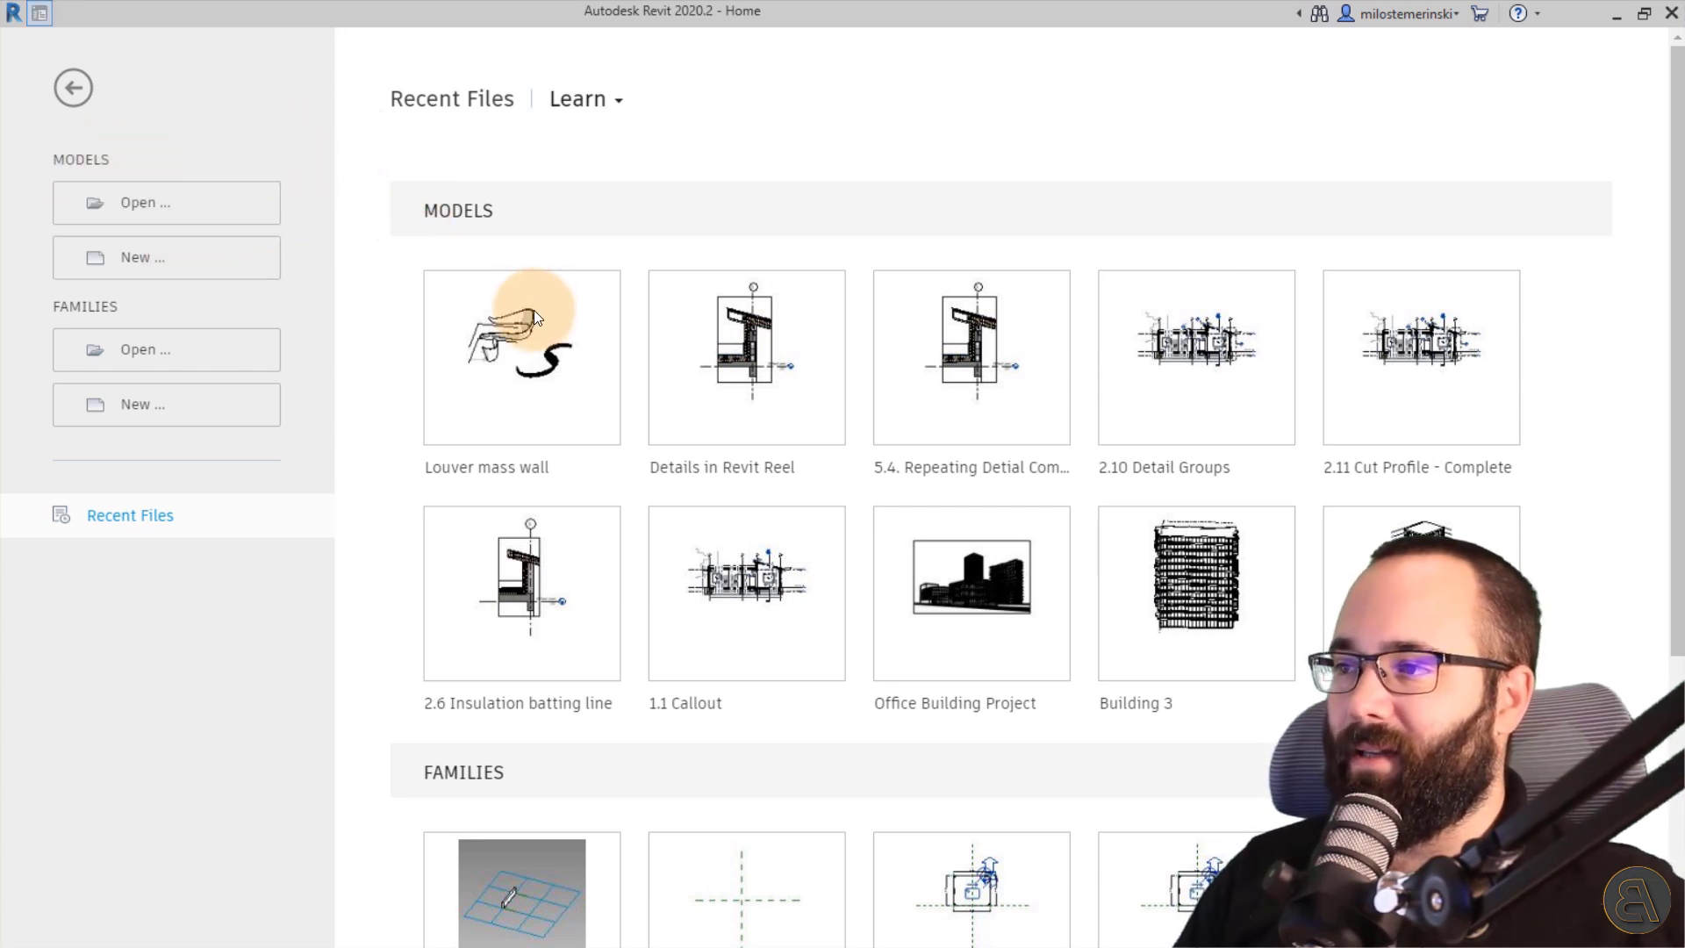
left_click_drag(778, 246, 487, 239)
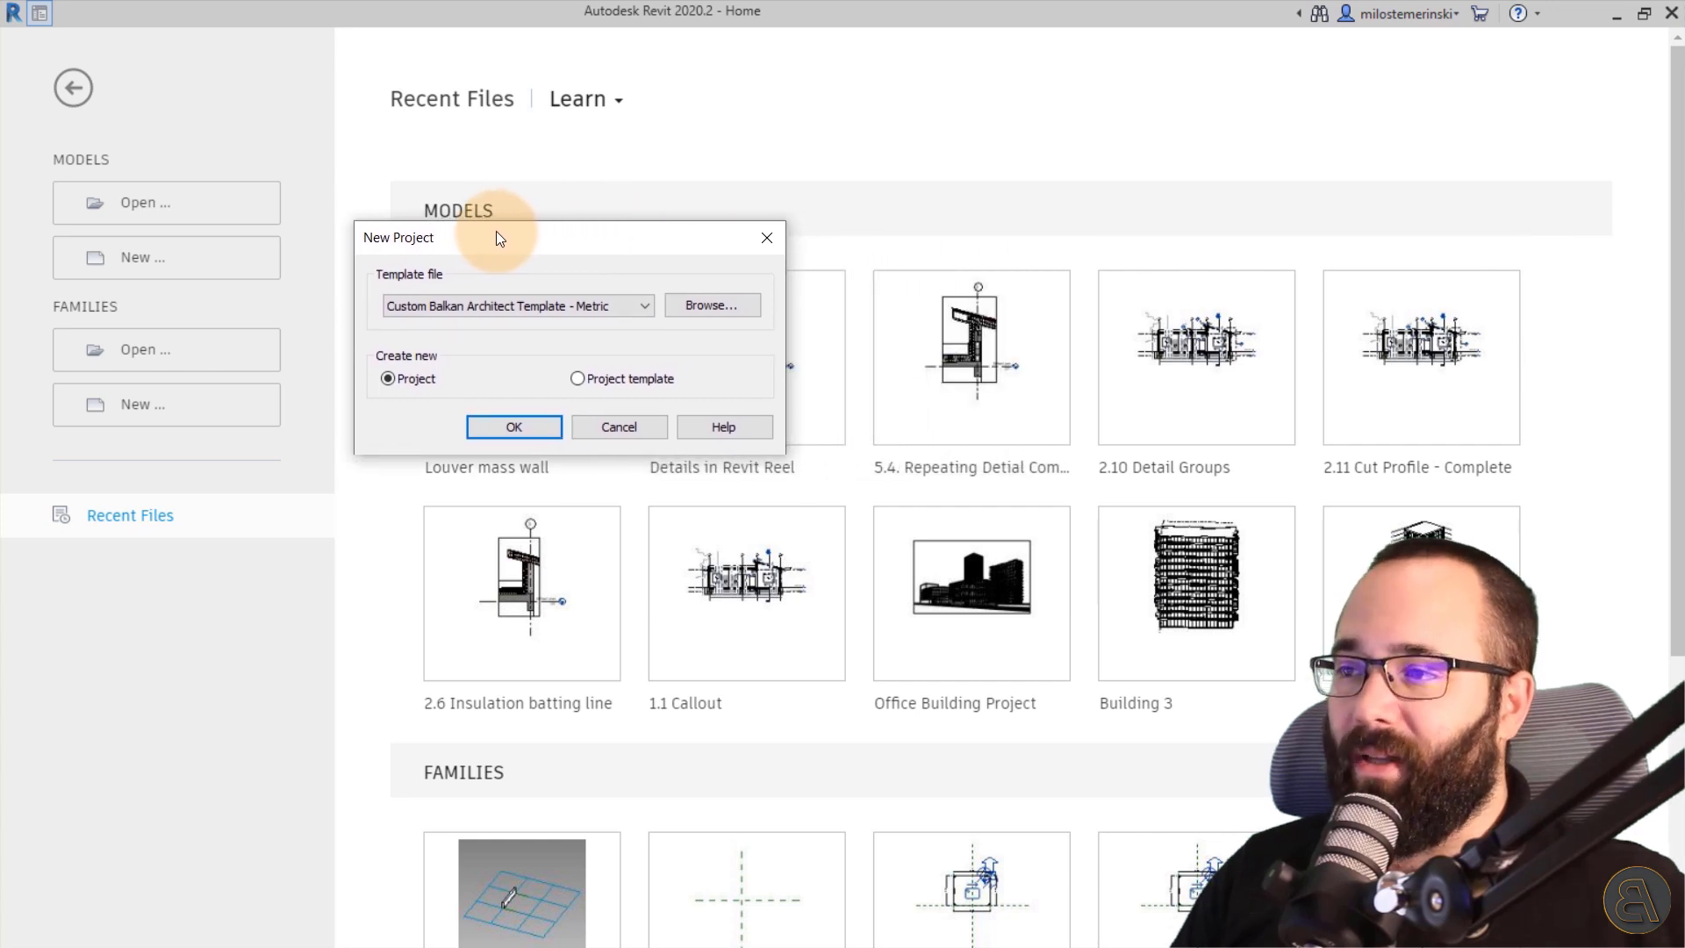
left_click(473, 316)
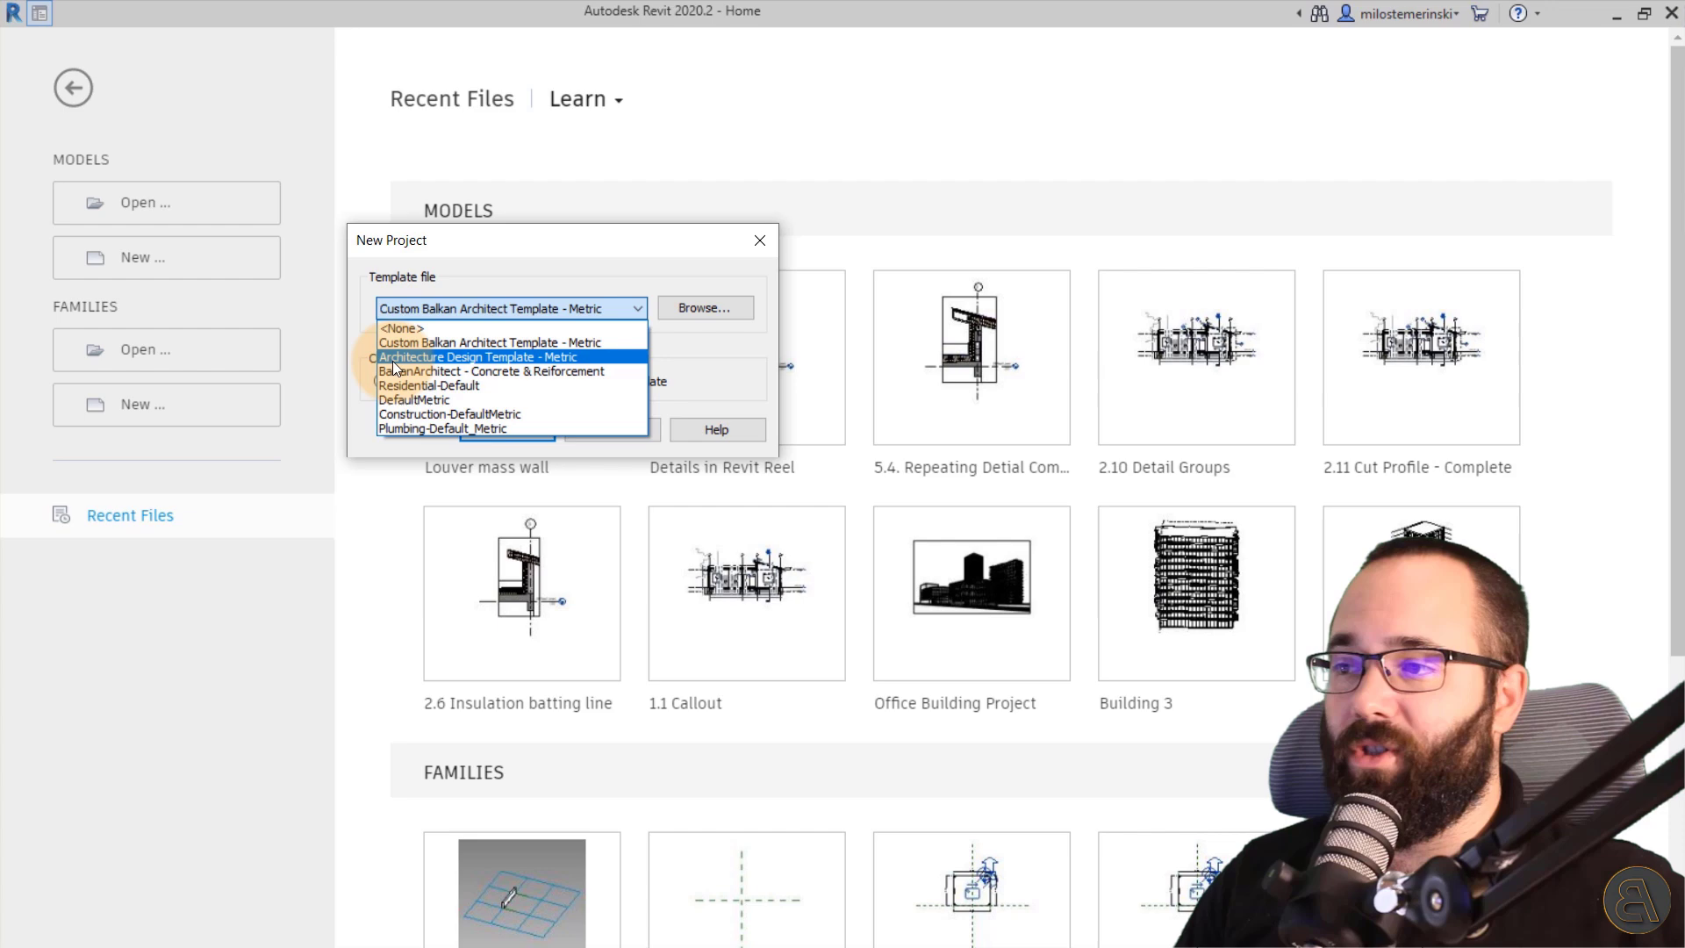
left_click(452, 357)
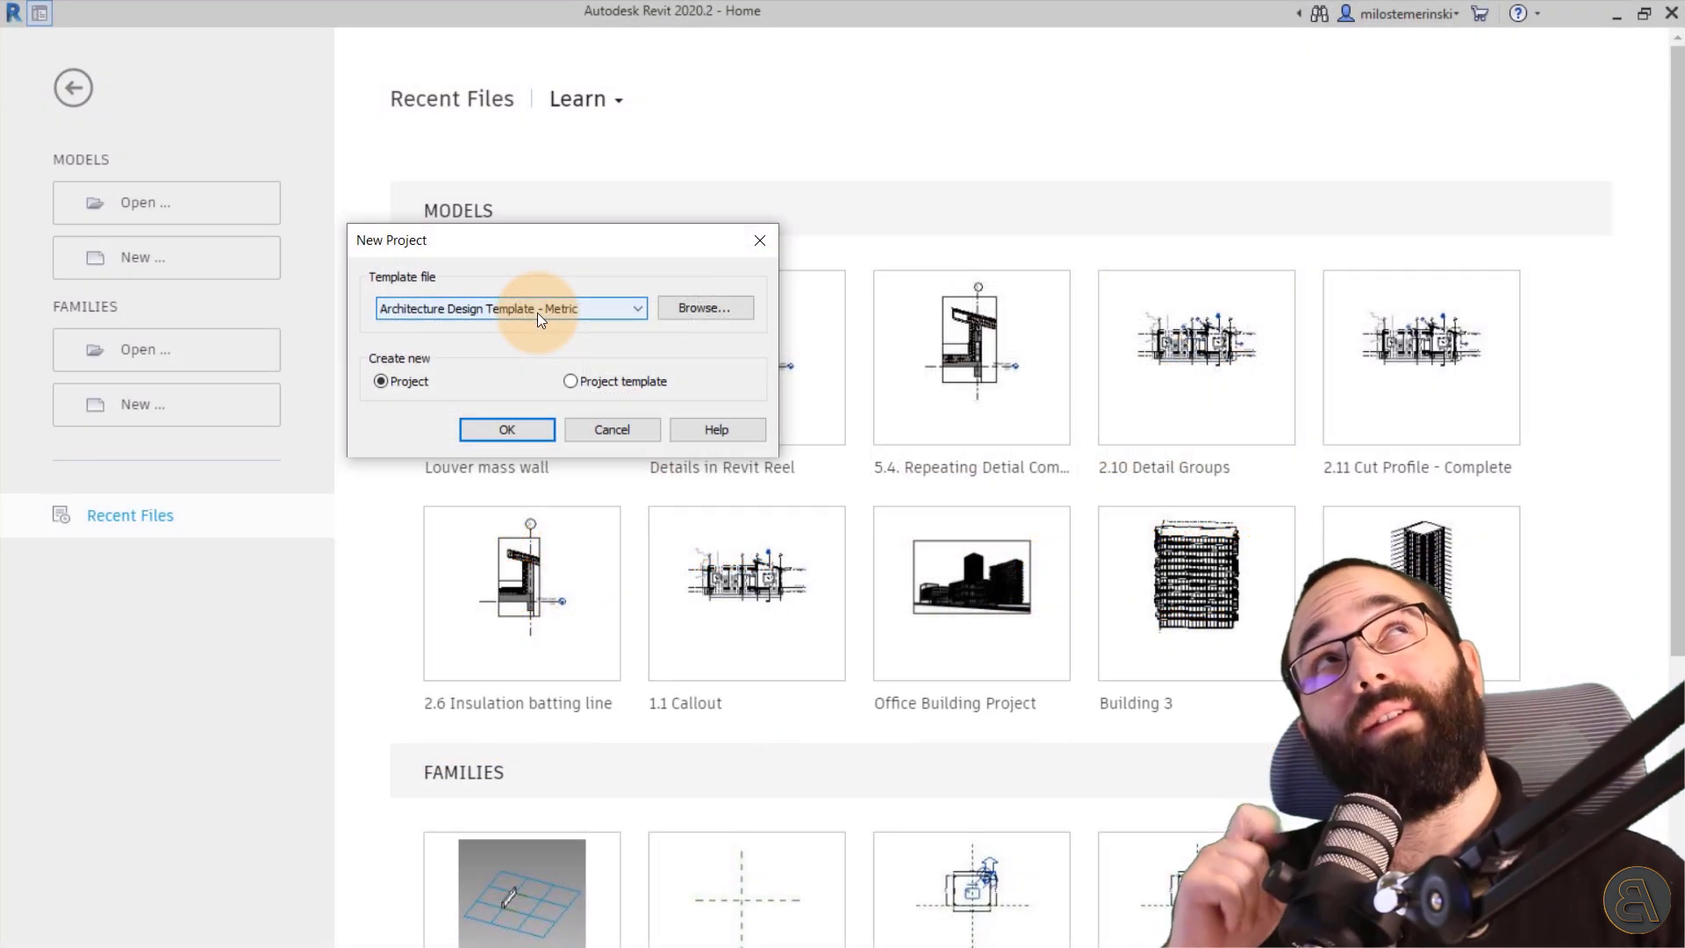
left_click(477, 434)
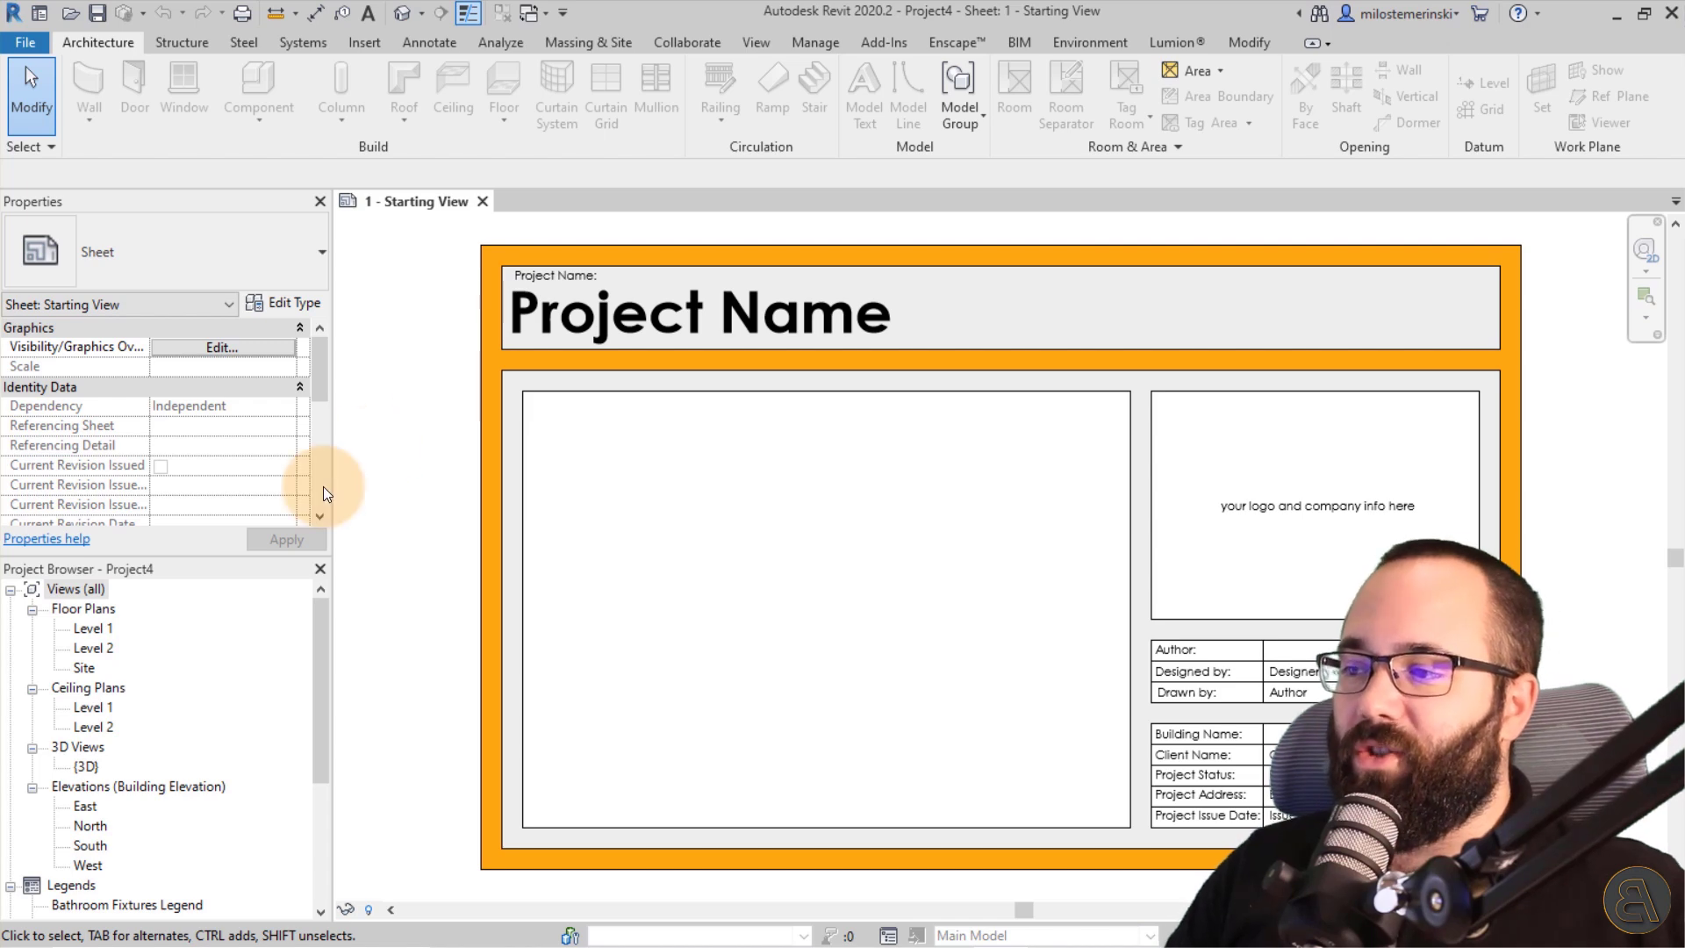
Open the default {3D} view and close the Starting View sheet.
double_click(87, 766)
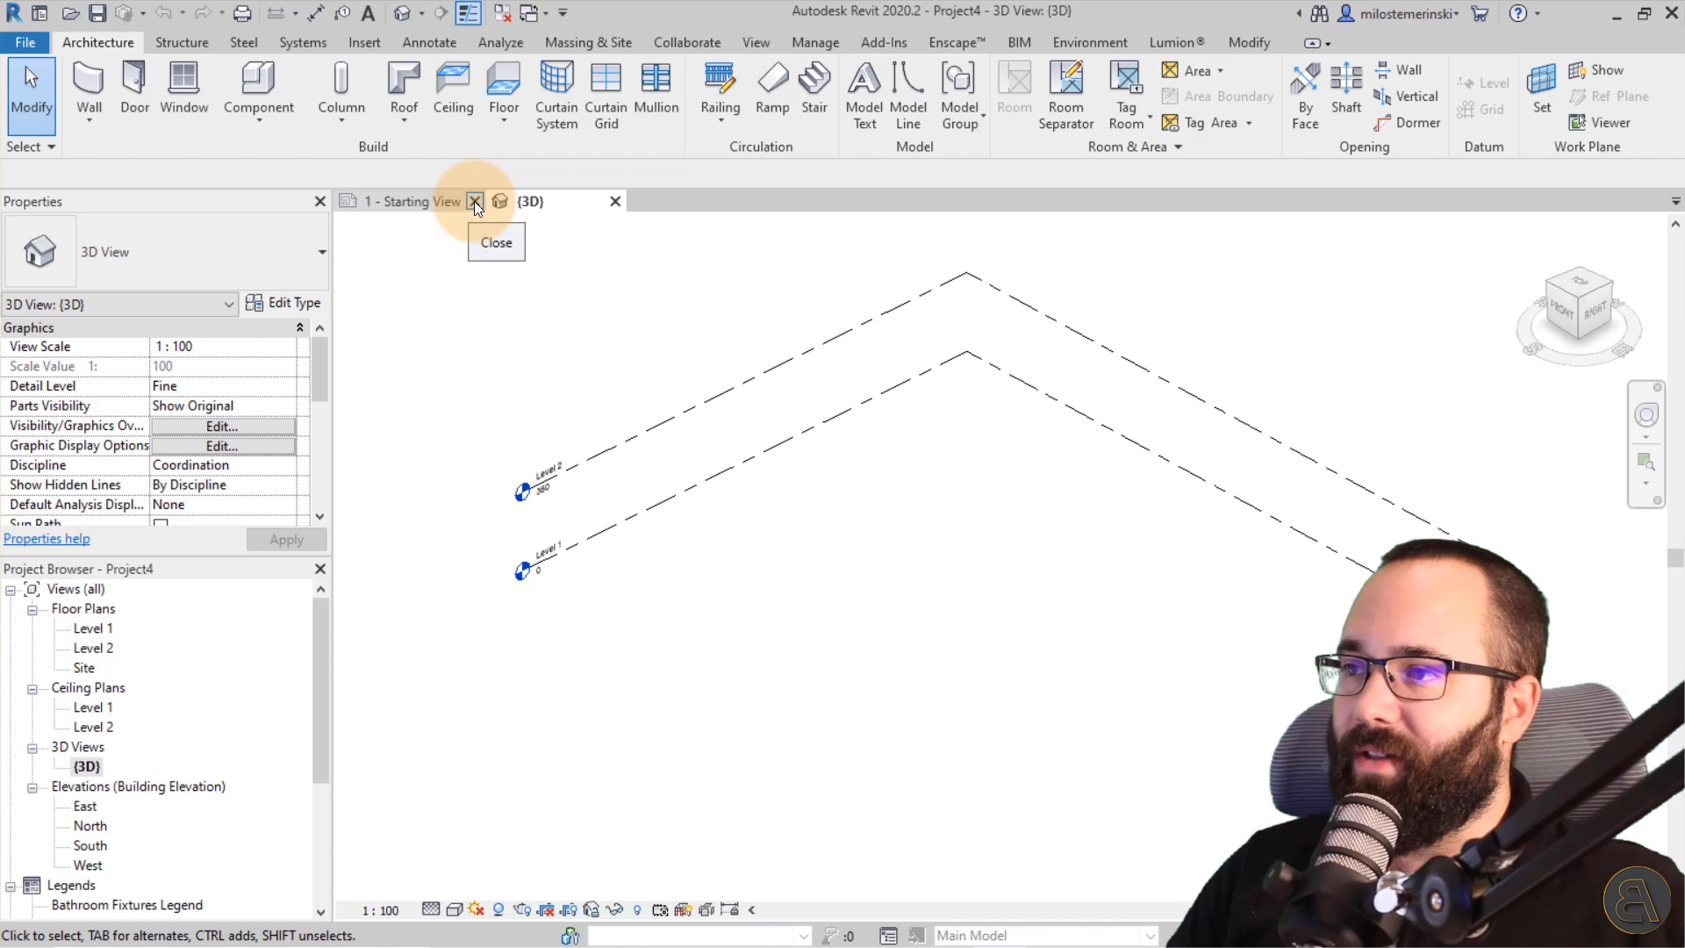
left_click(475, 202)
middle_click_drag(971, 452, 786, 467)
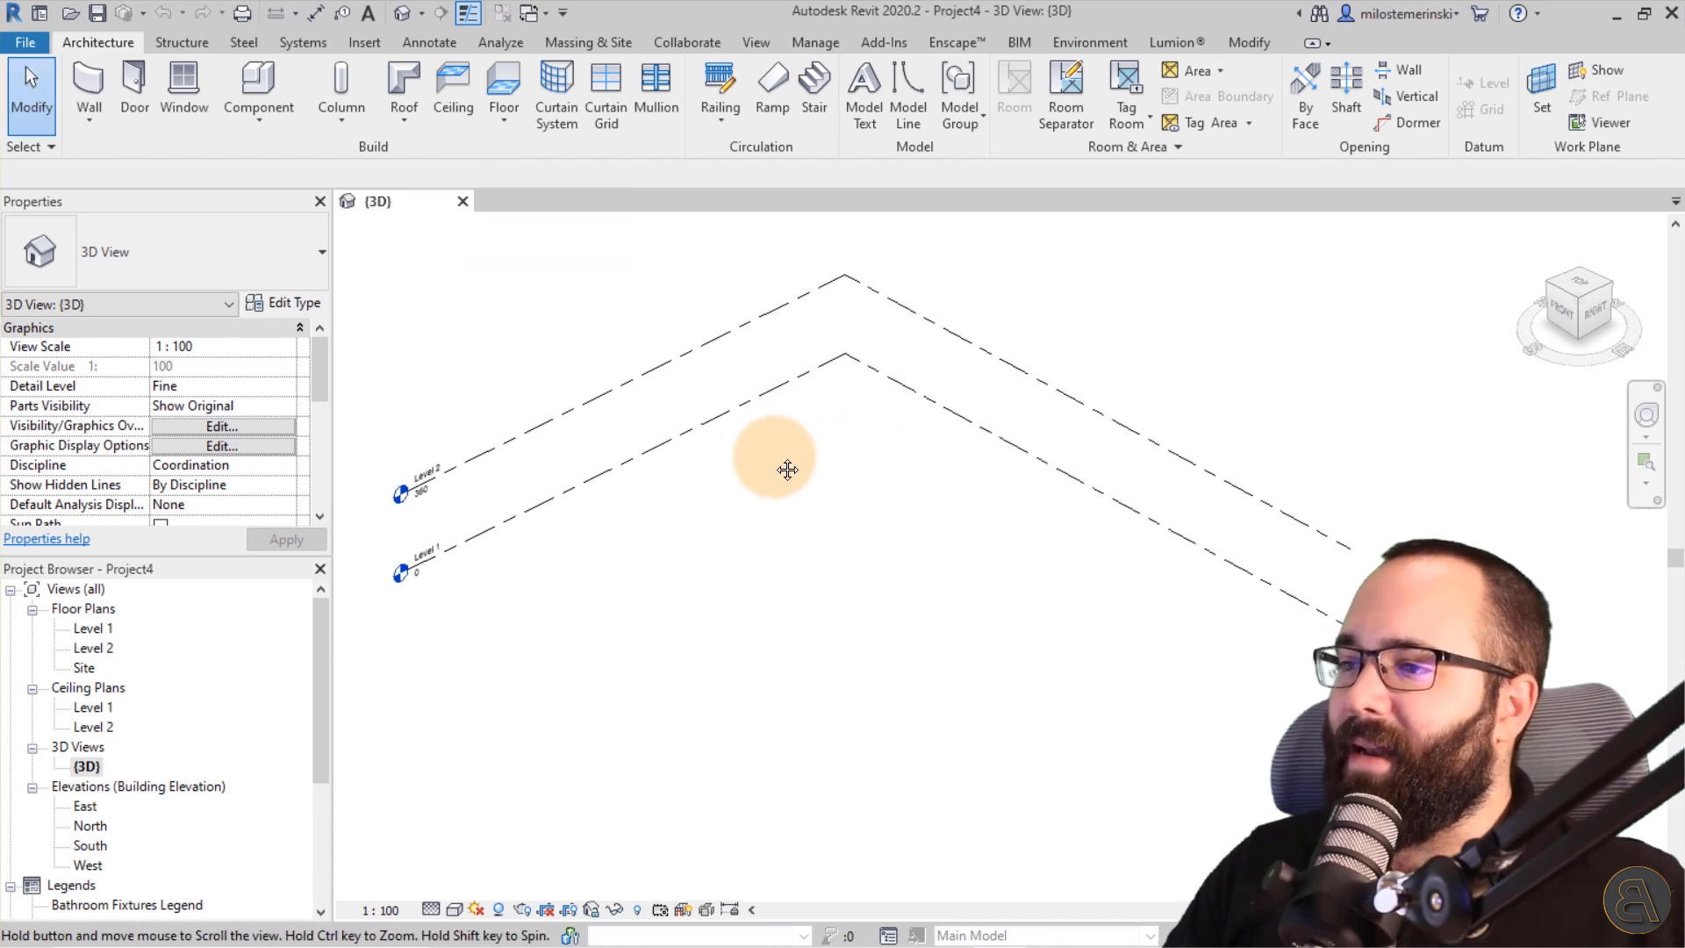
scroll(459, 473, "up", 1)
scroll(422, 478, "up", 1)
scroll(436, 472, "up", 1)
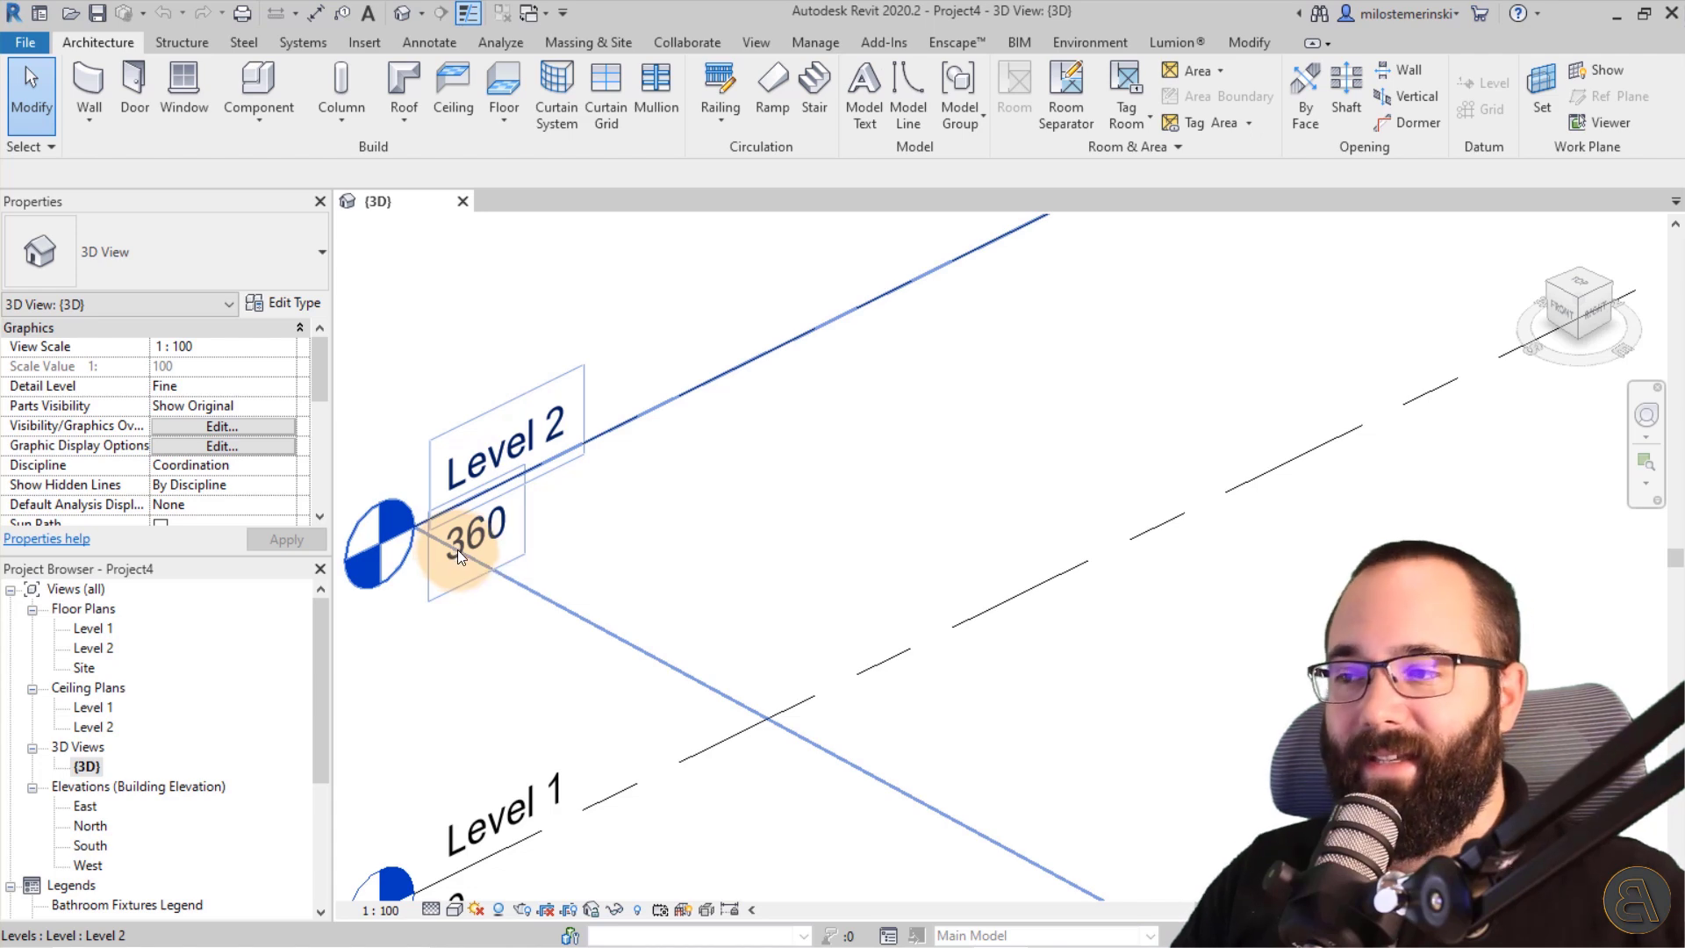
Change the Level 2 elevation to 1000 and frame the whole level plane.
left_click(457, 550)
type("10")
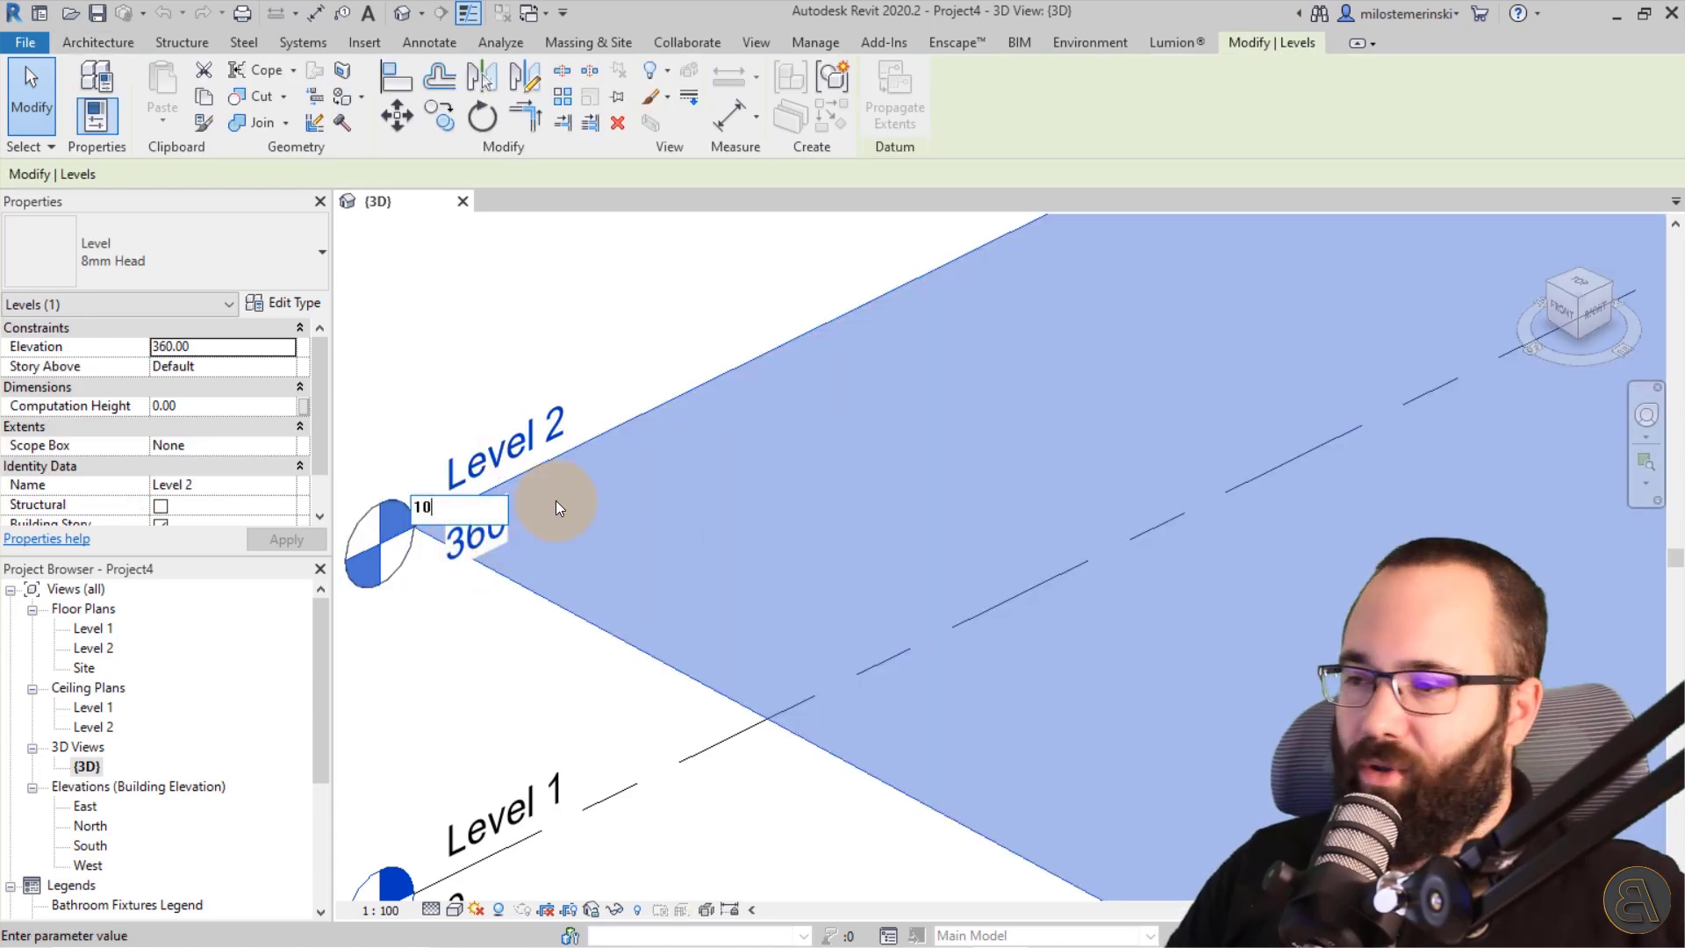
type("00")
key("Return")
scroll(764, 501, "down", 3)
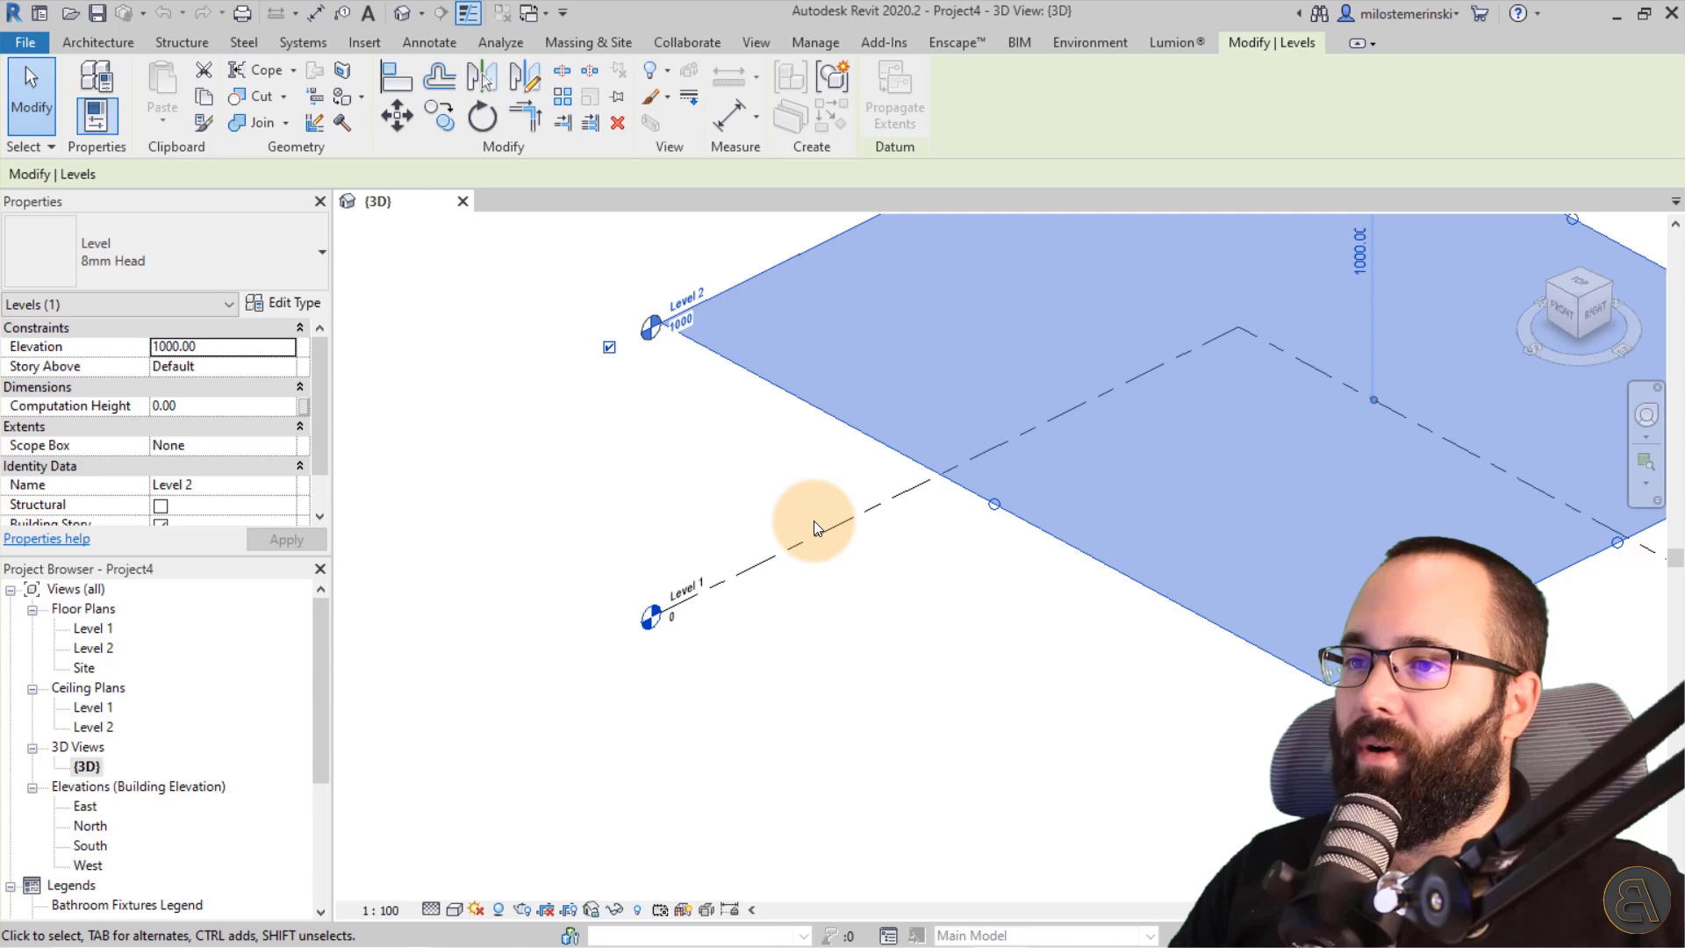
middle_click_drag(814, 519, 620, 689)
scroll(691, 678, "down", 1)
scroll(691, 678, "down", 2)
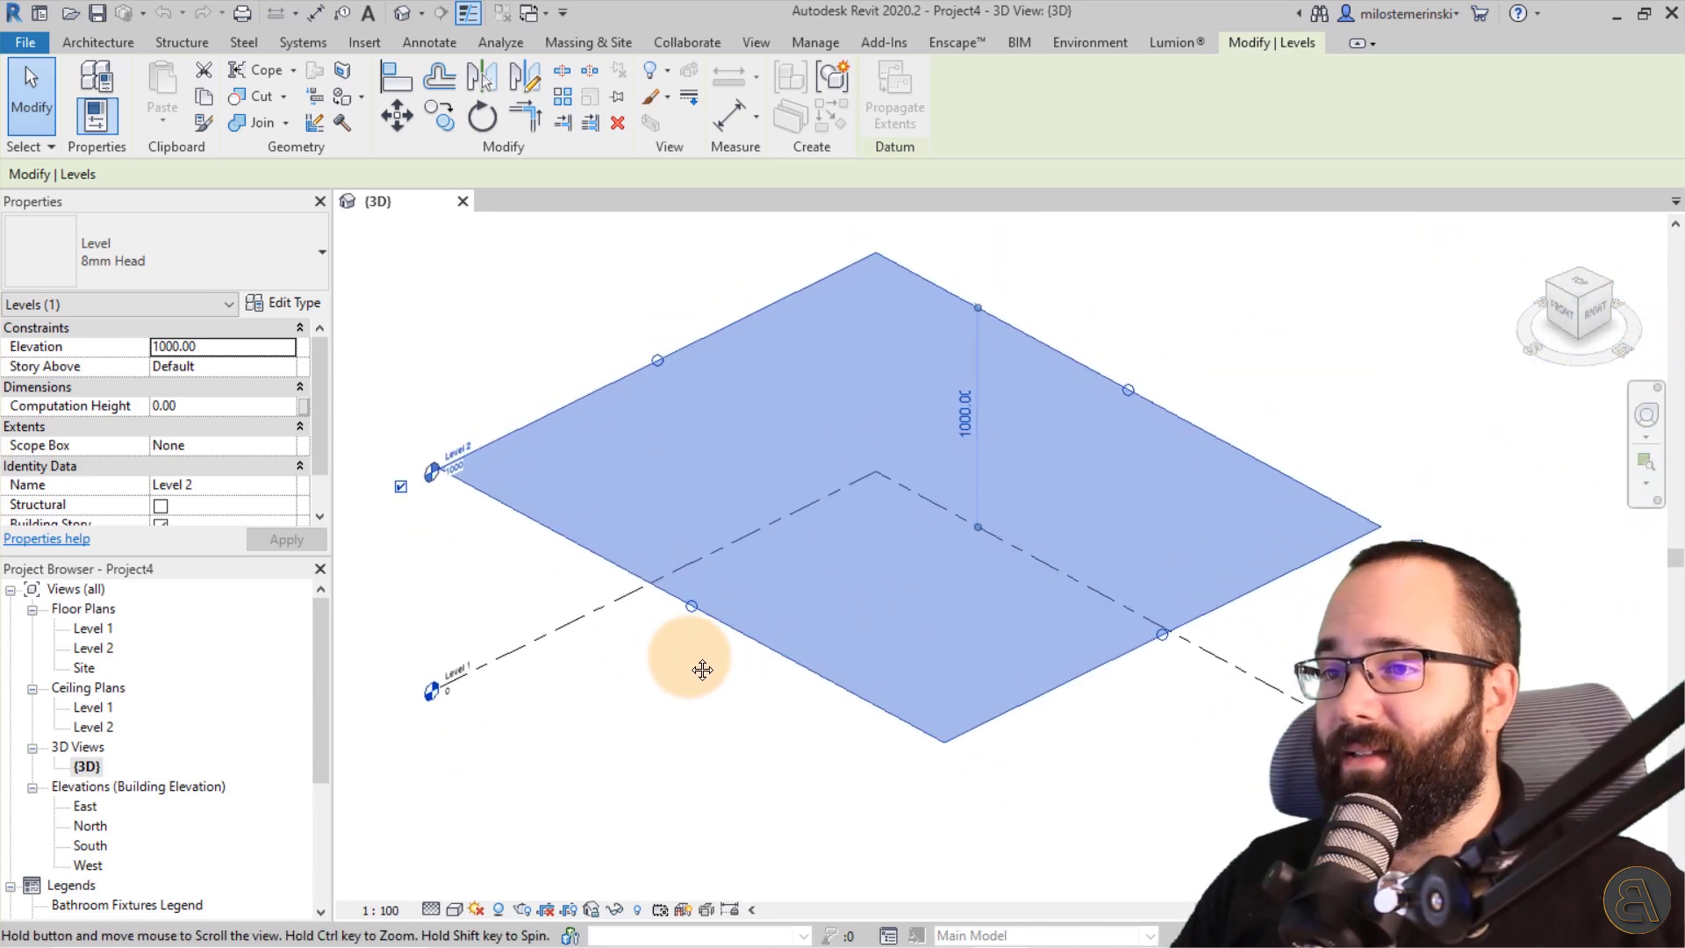
left_click(667, 686)
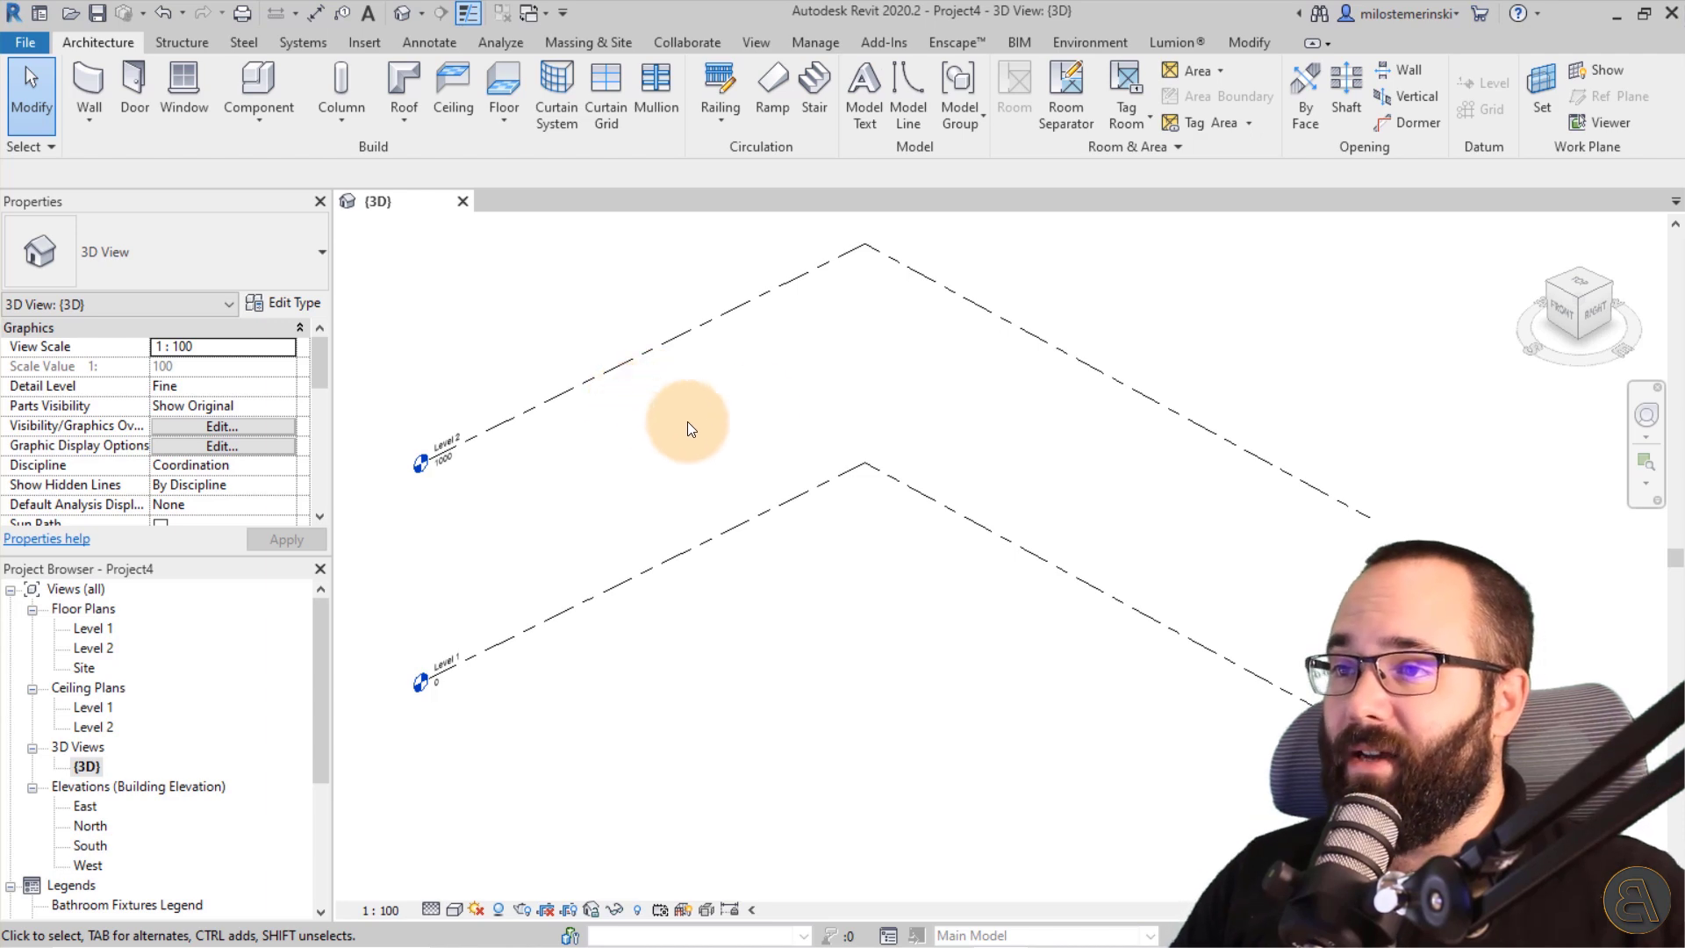
middle_click_drag(752, 425, 744, 433)
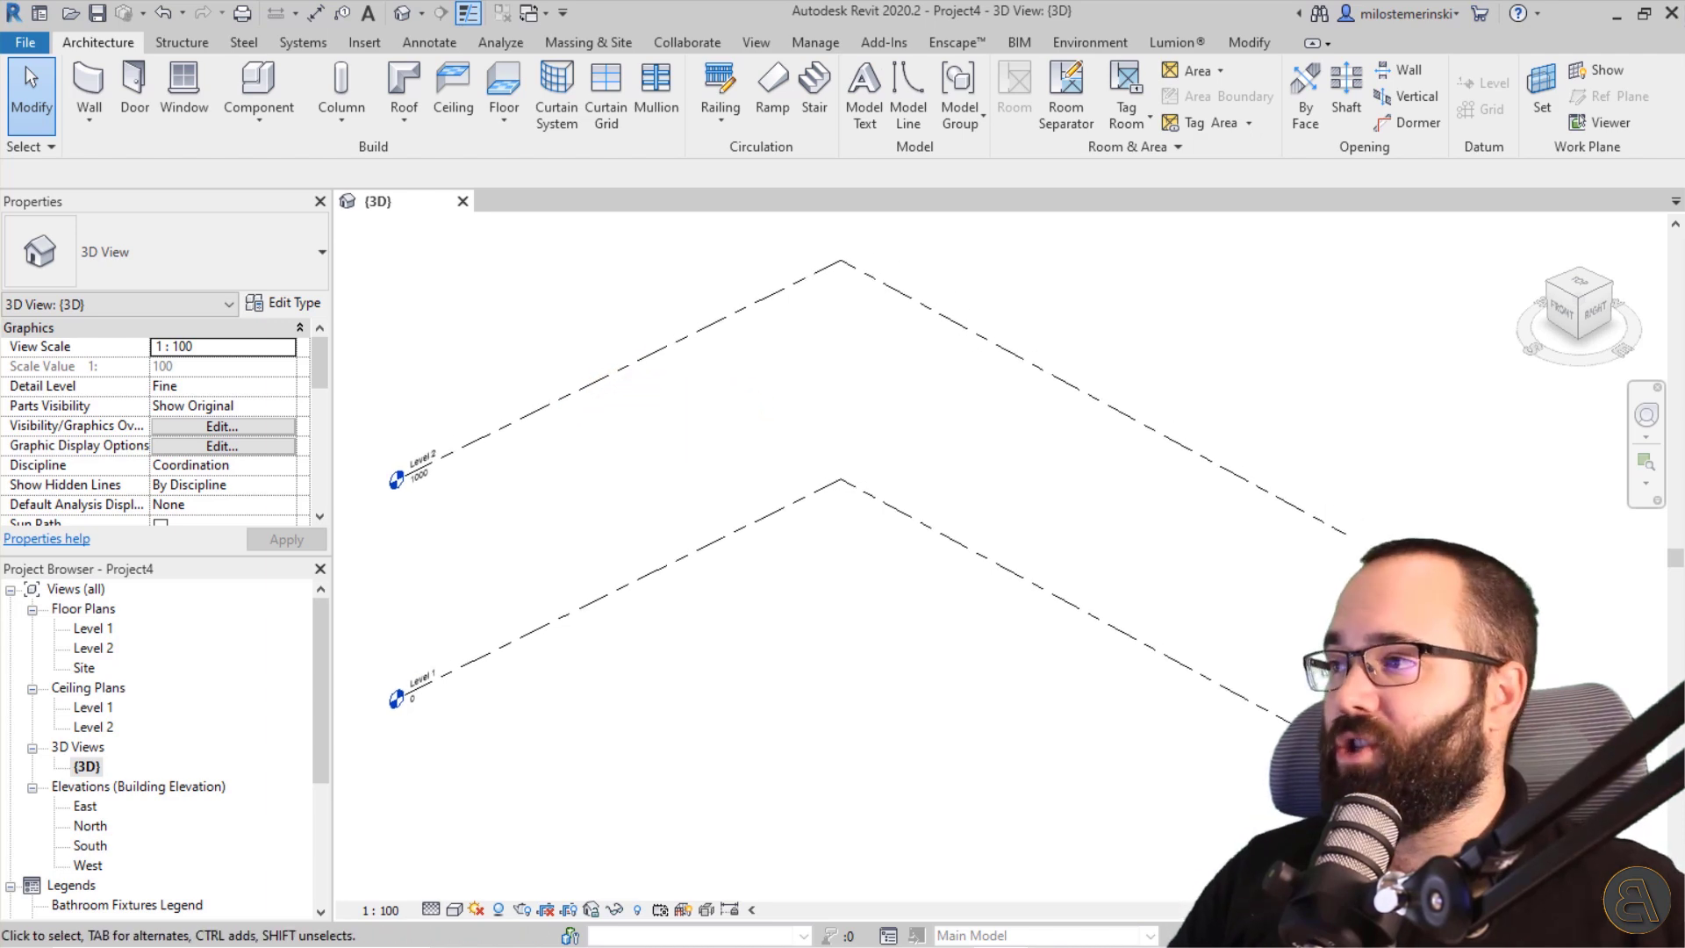
left_click_drag(8, 237, 484, 146)
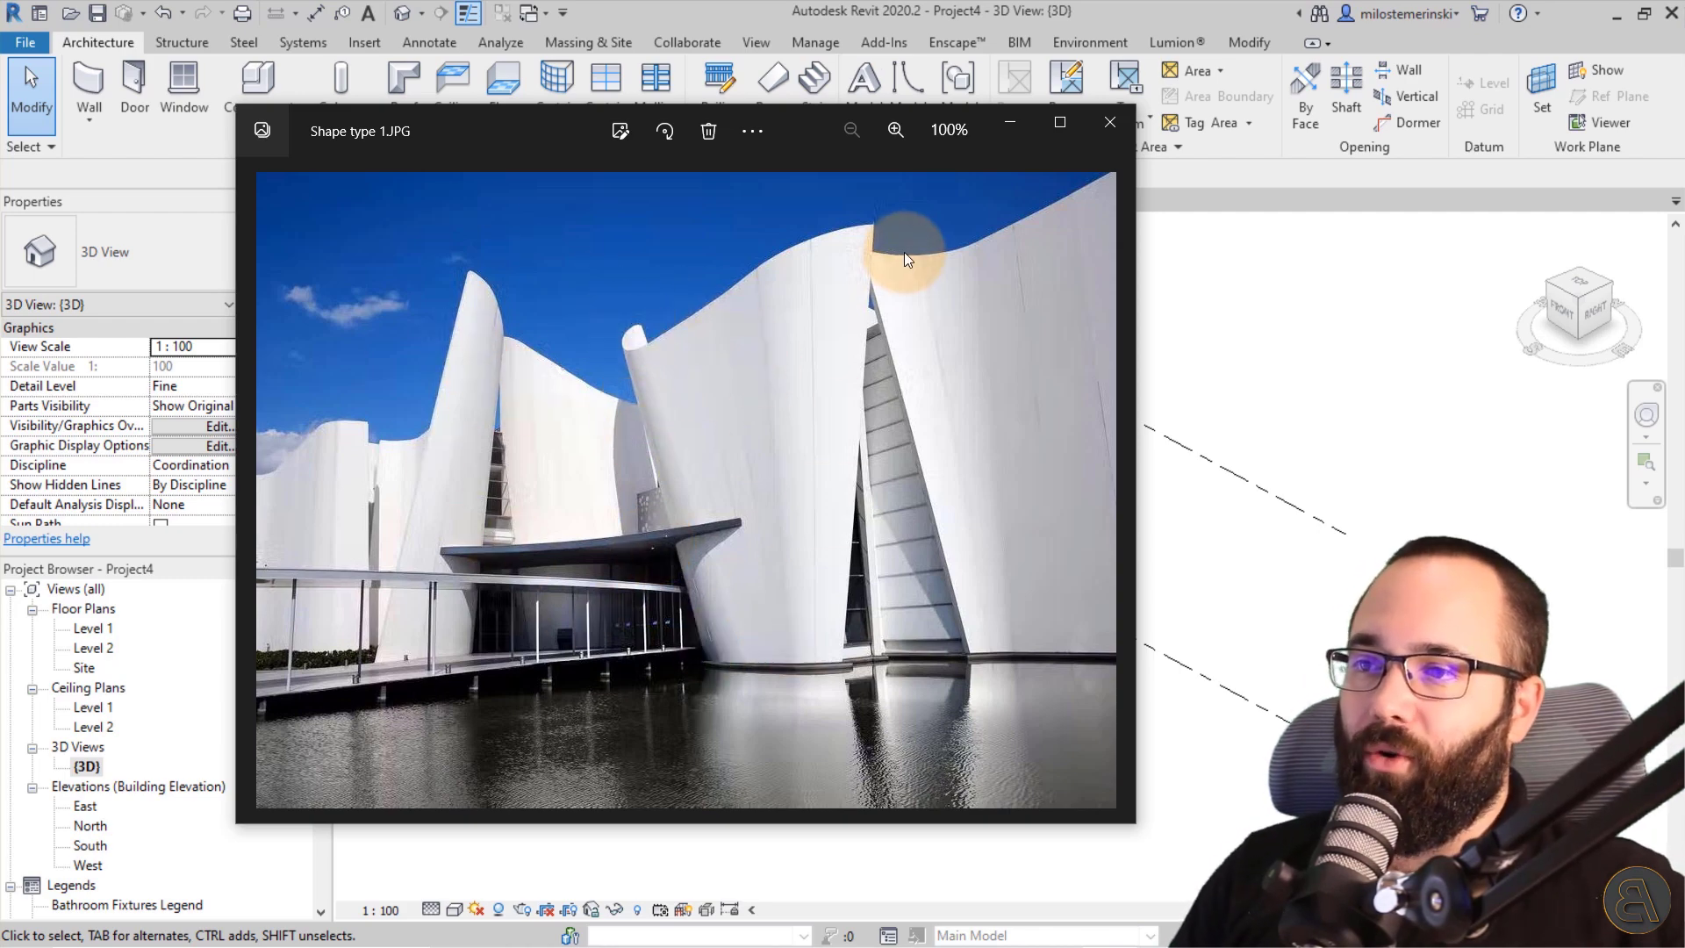
left_click_drag(549, 137, 387, 150)
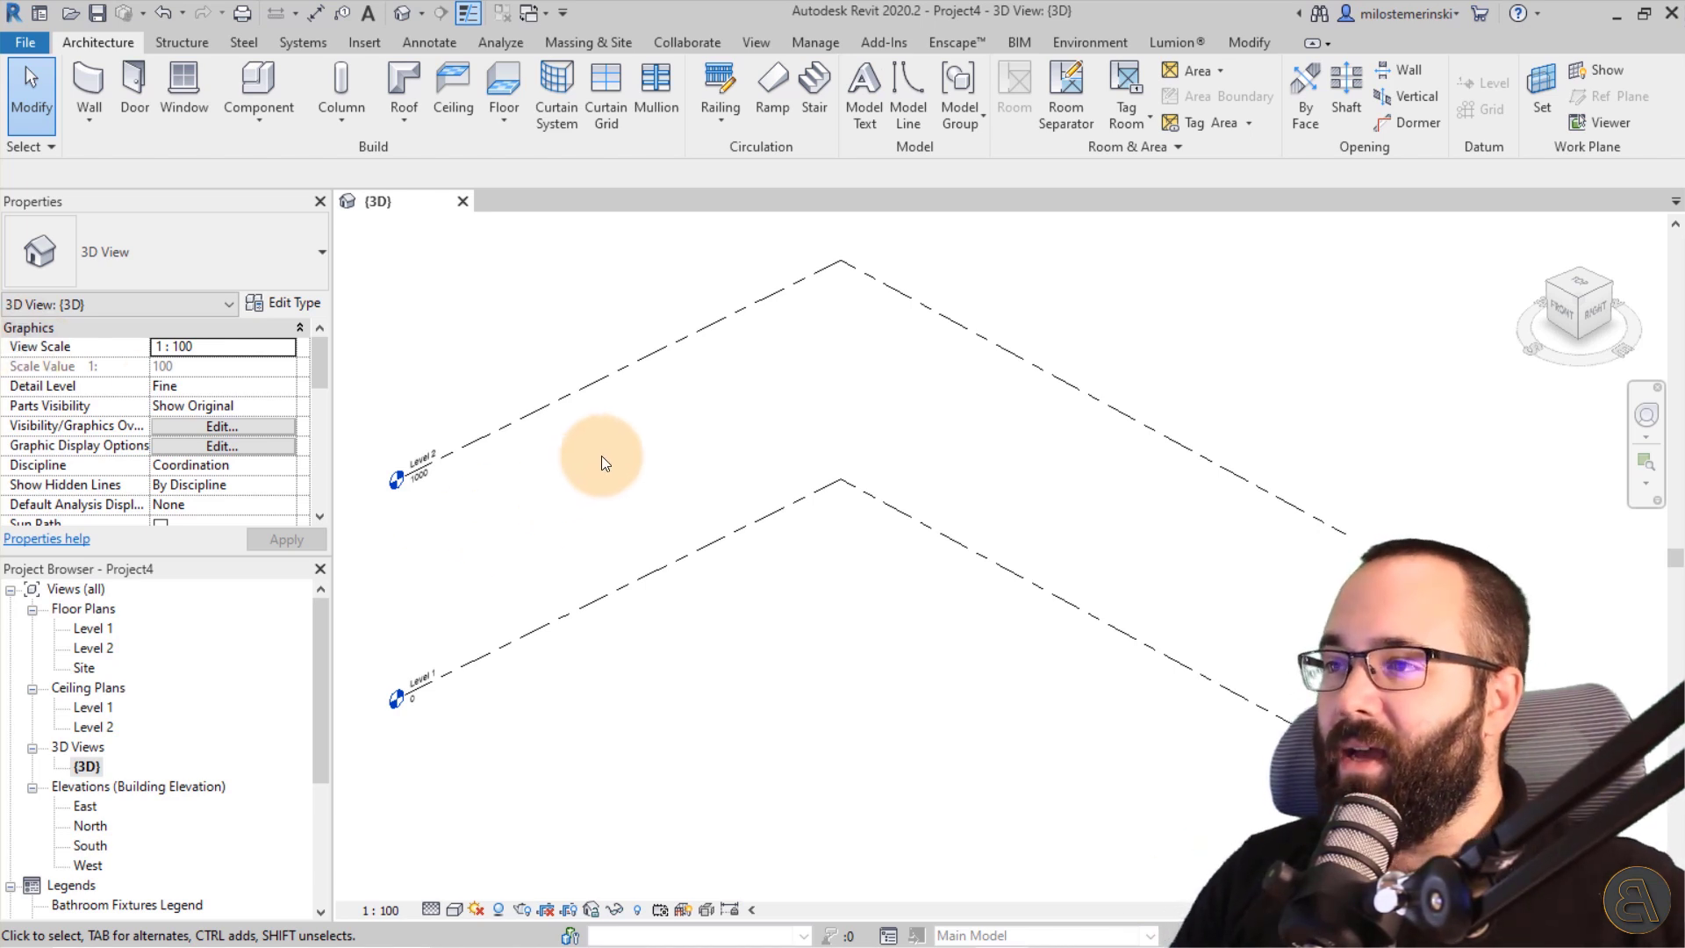
Show mass forms and start a new in-place mass, accepting its default name.
left_click(578, 43)
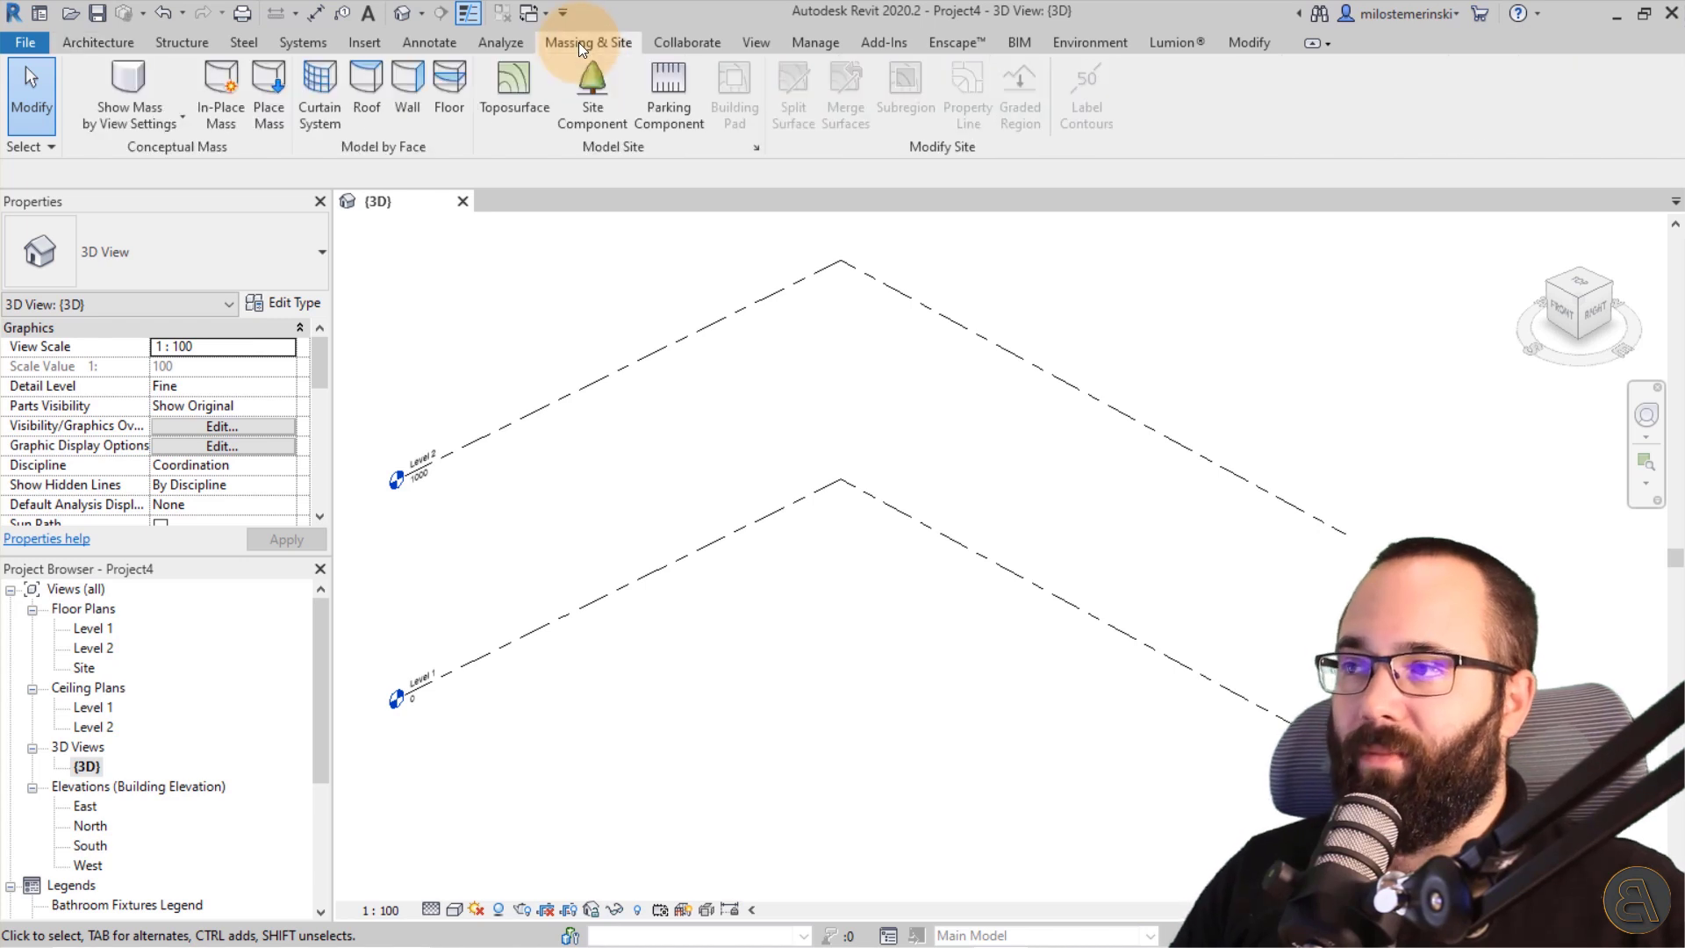
left_click(107, 89)
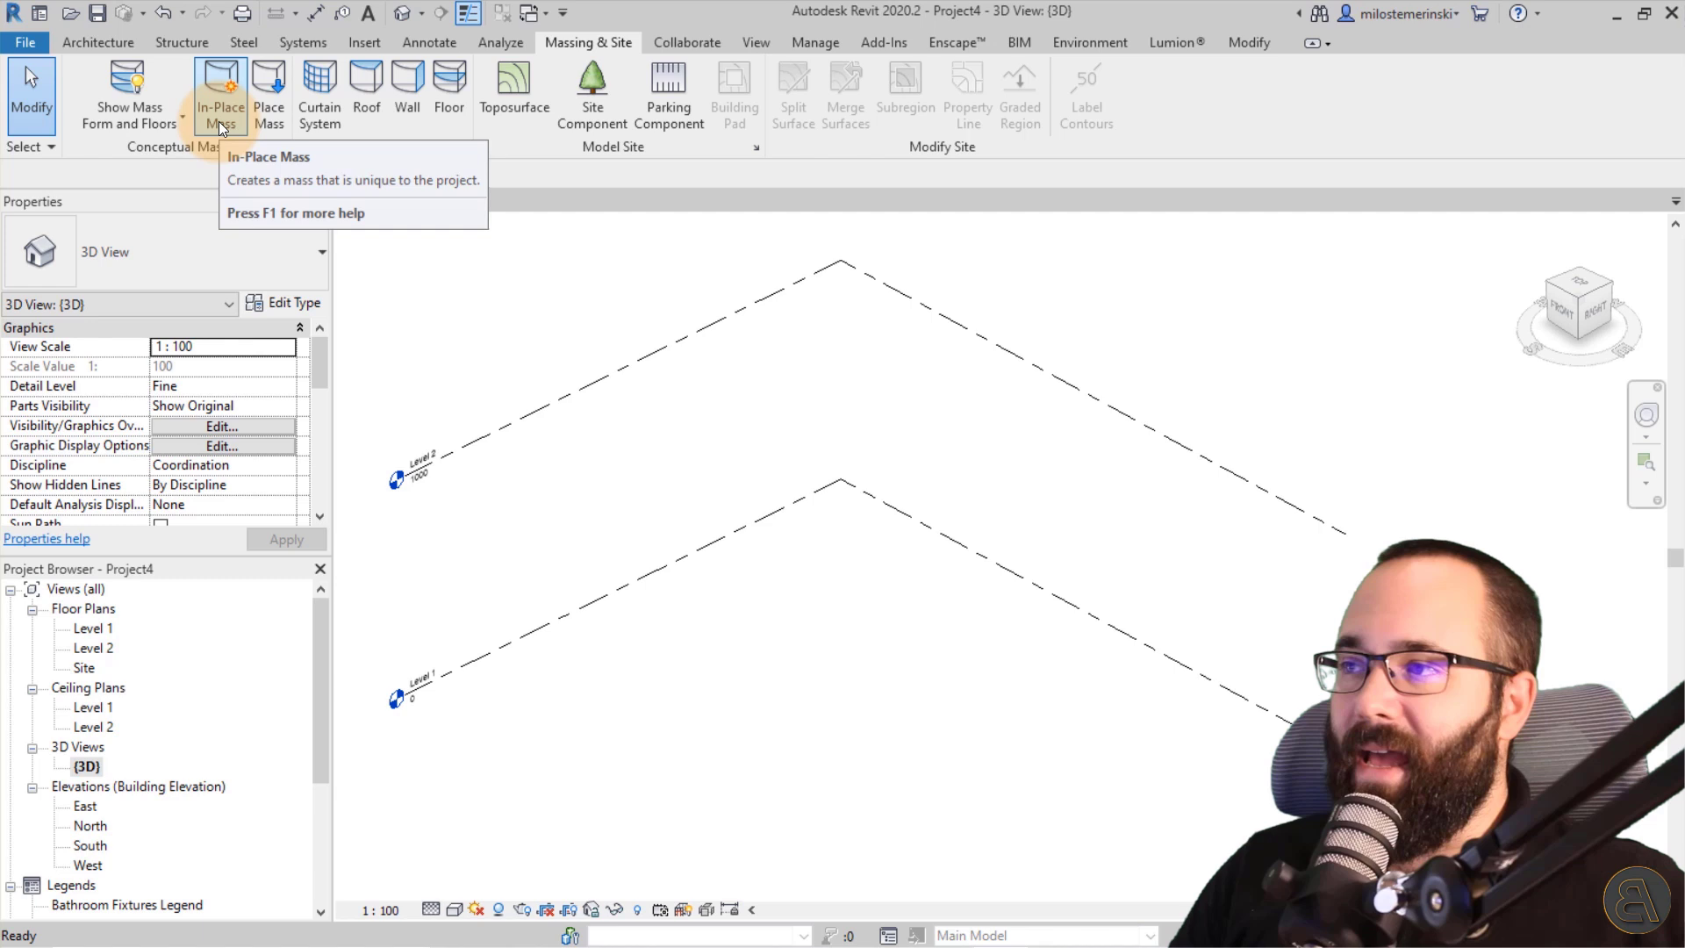
left_click(219, 121)
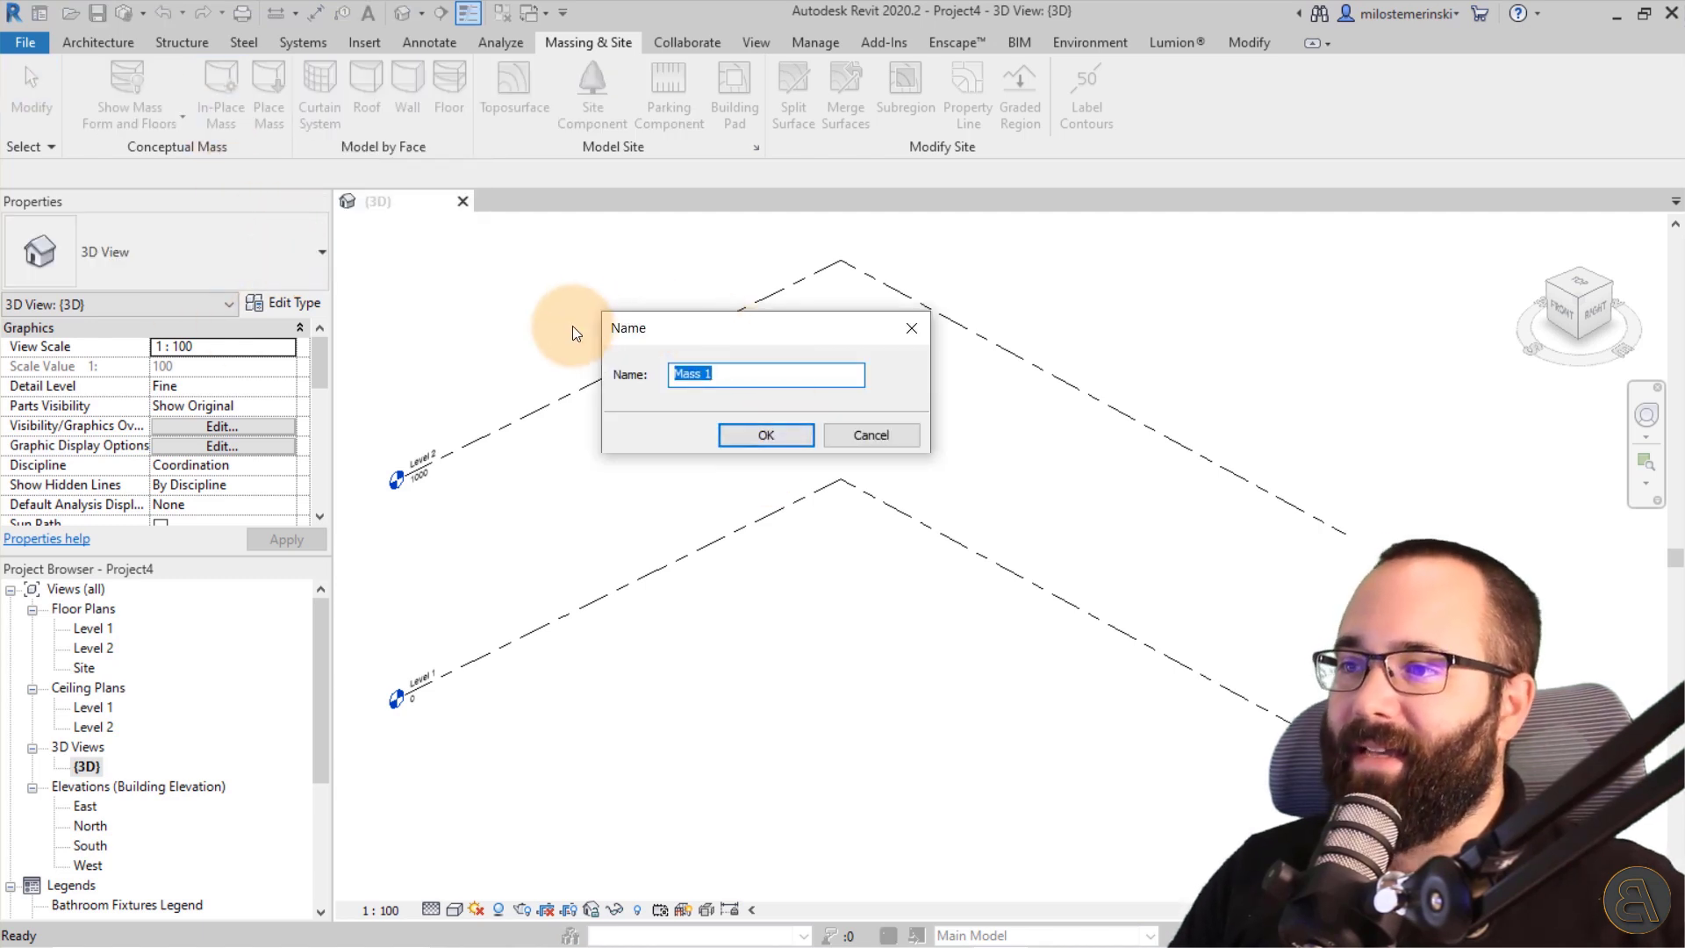
left_click(745, 435)
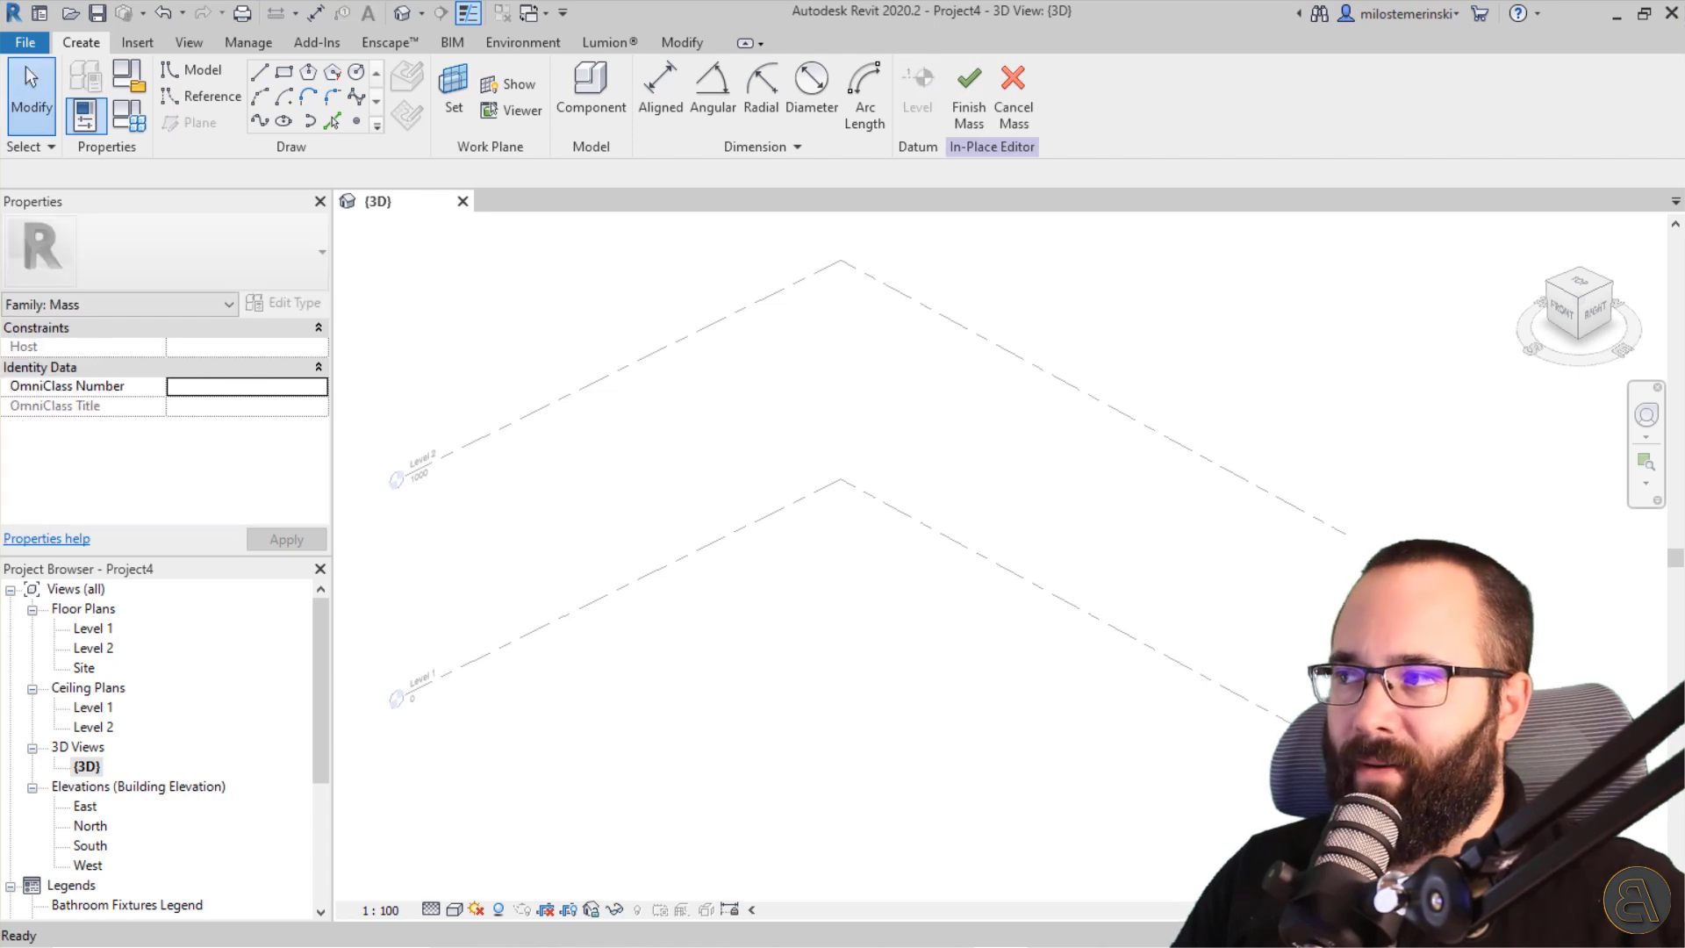
middle_click_drag(437, 349, 454, 341)
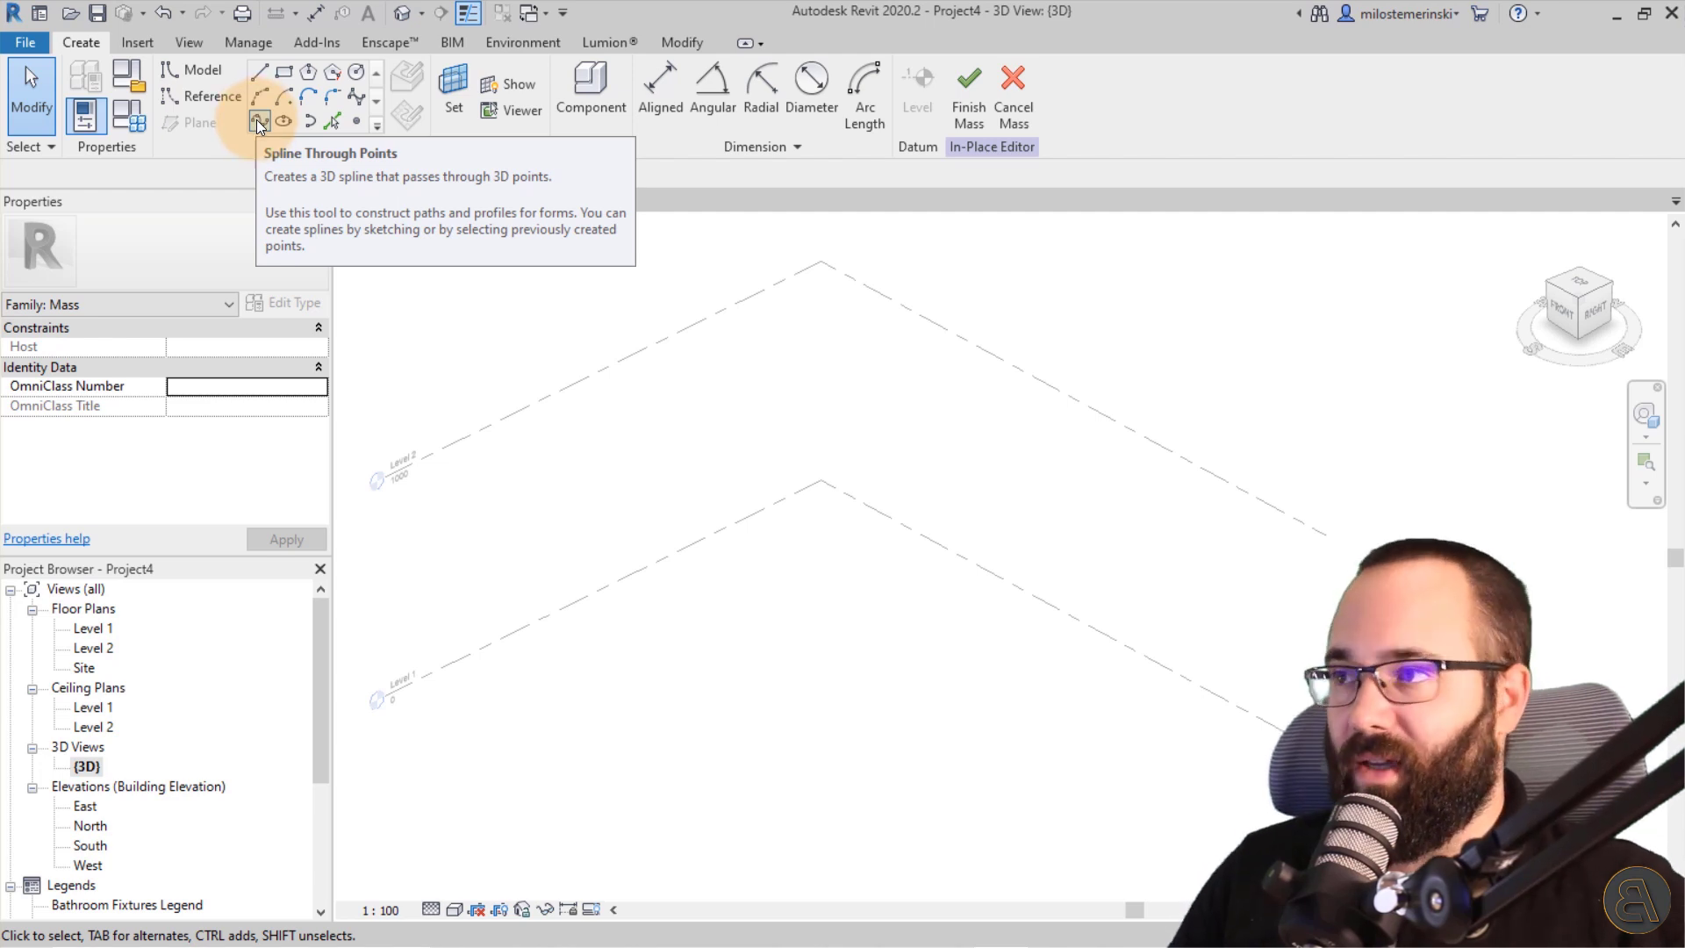
Set up Spline Through Points on the Level 1 work plane.
left_click(259, 122)
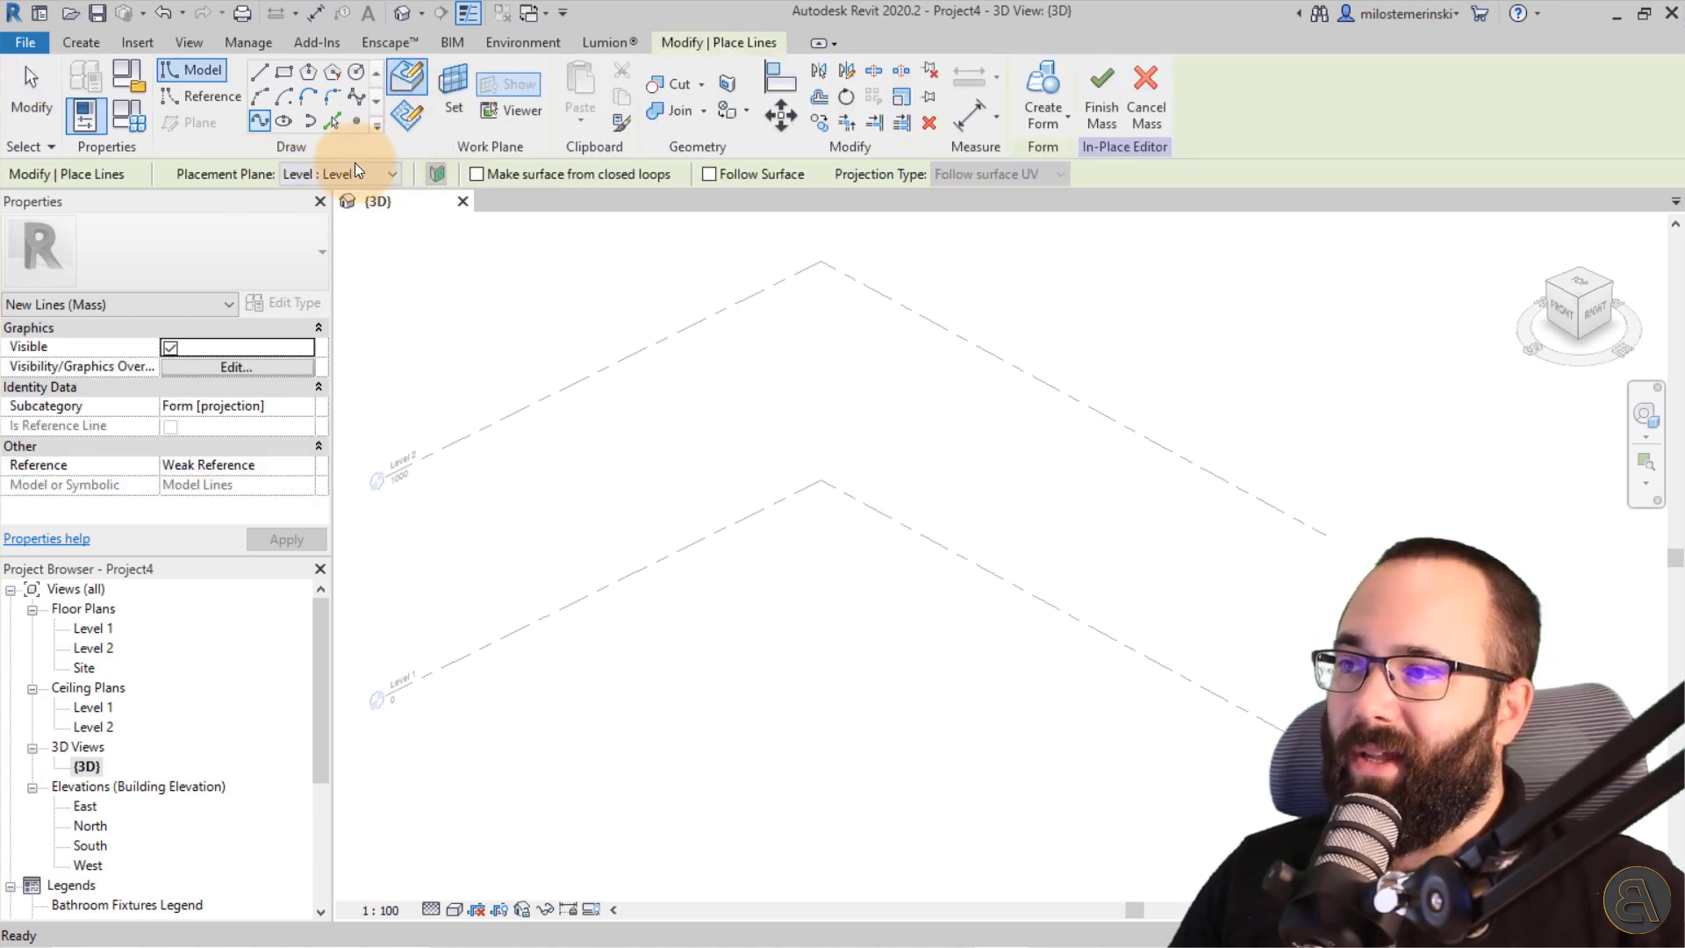
left_click(305, 177)
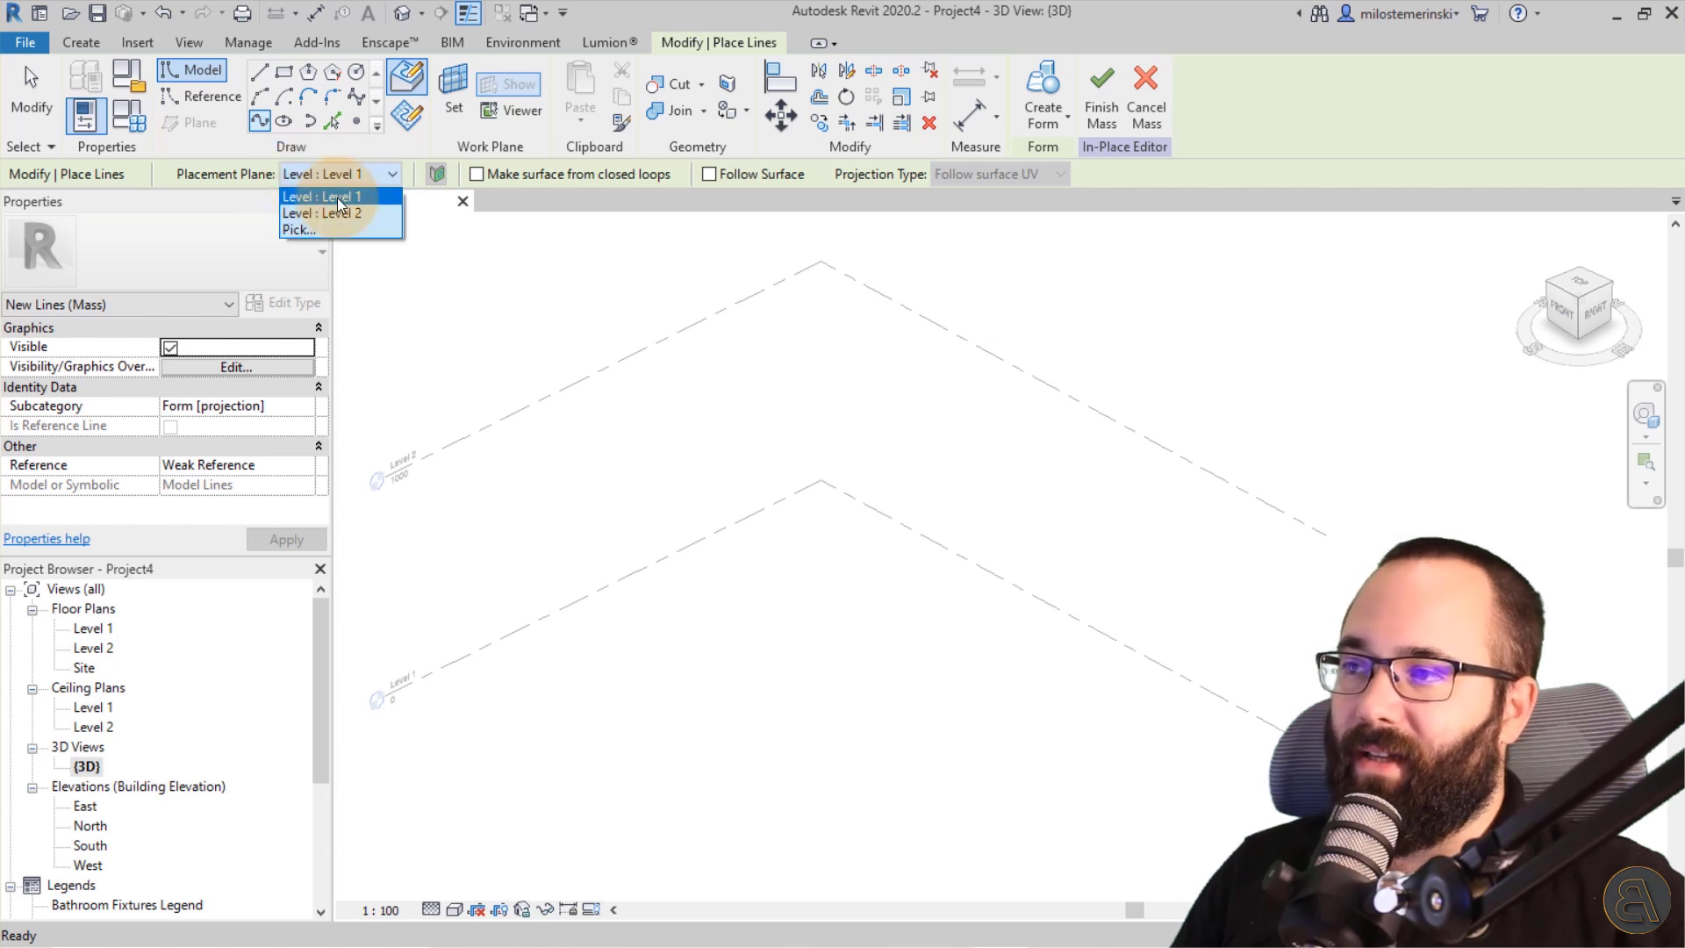
left_click(338, 198)
left_click(420, 121)
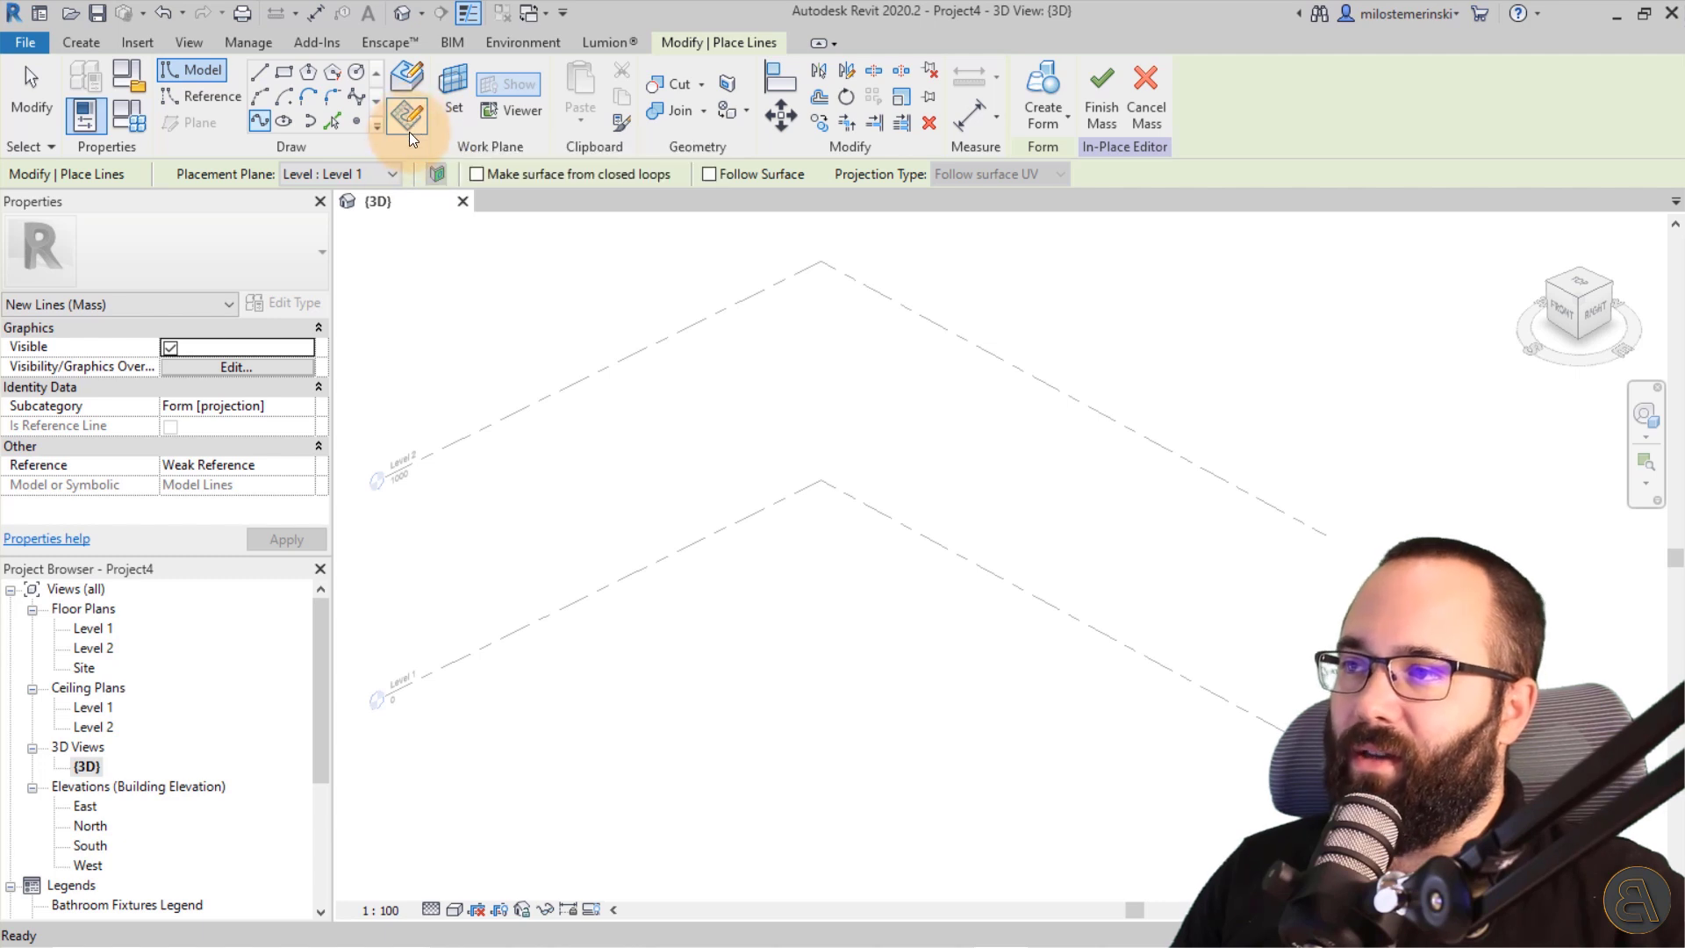
left_click(410, 128)
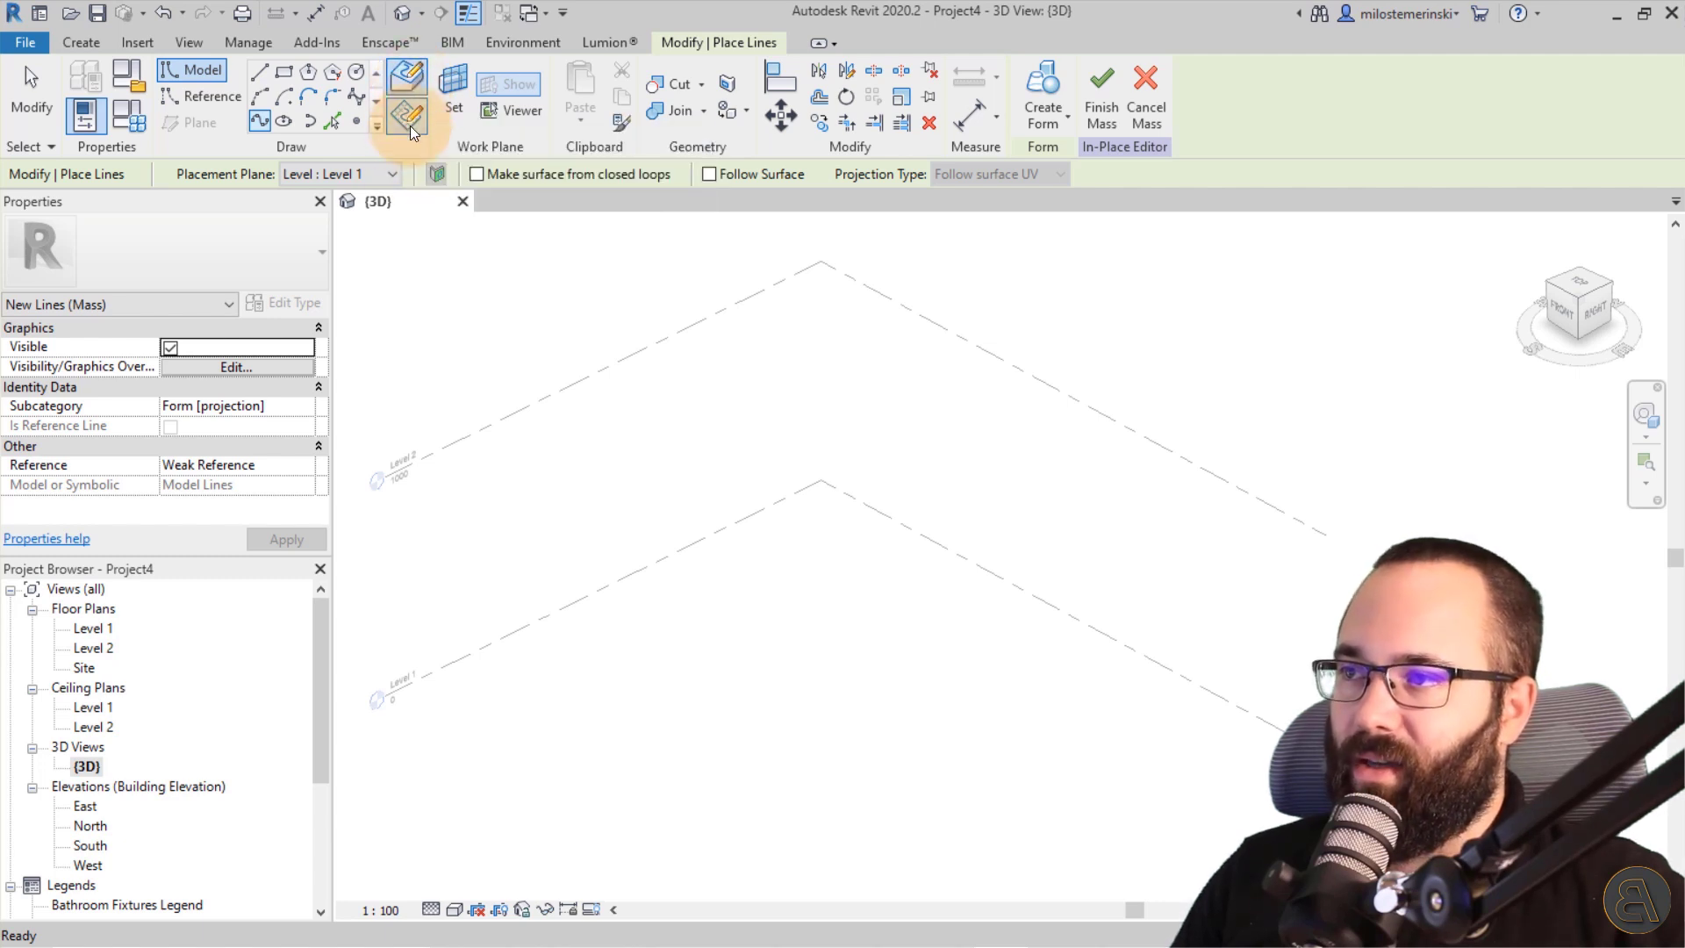
left_click(410, 125)
Draw a four-point curved spline on Level 1, then view it from the top.
middle_click_drag(689, 502, 654, 494)
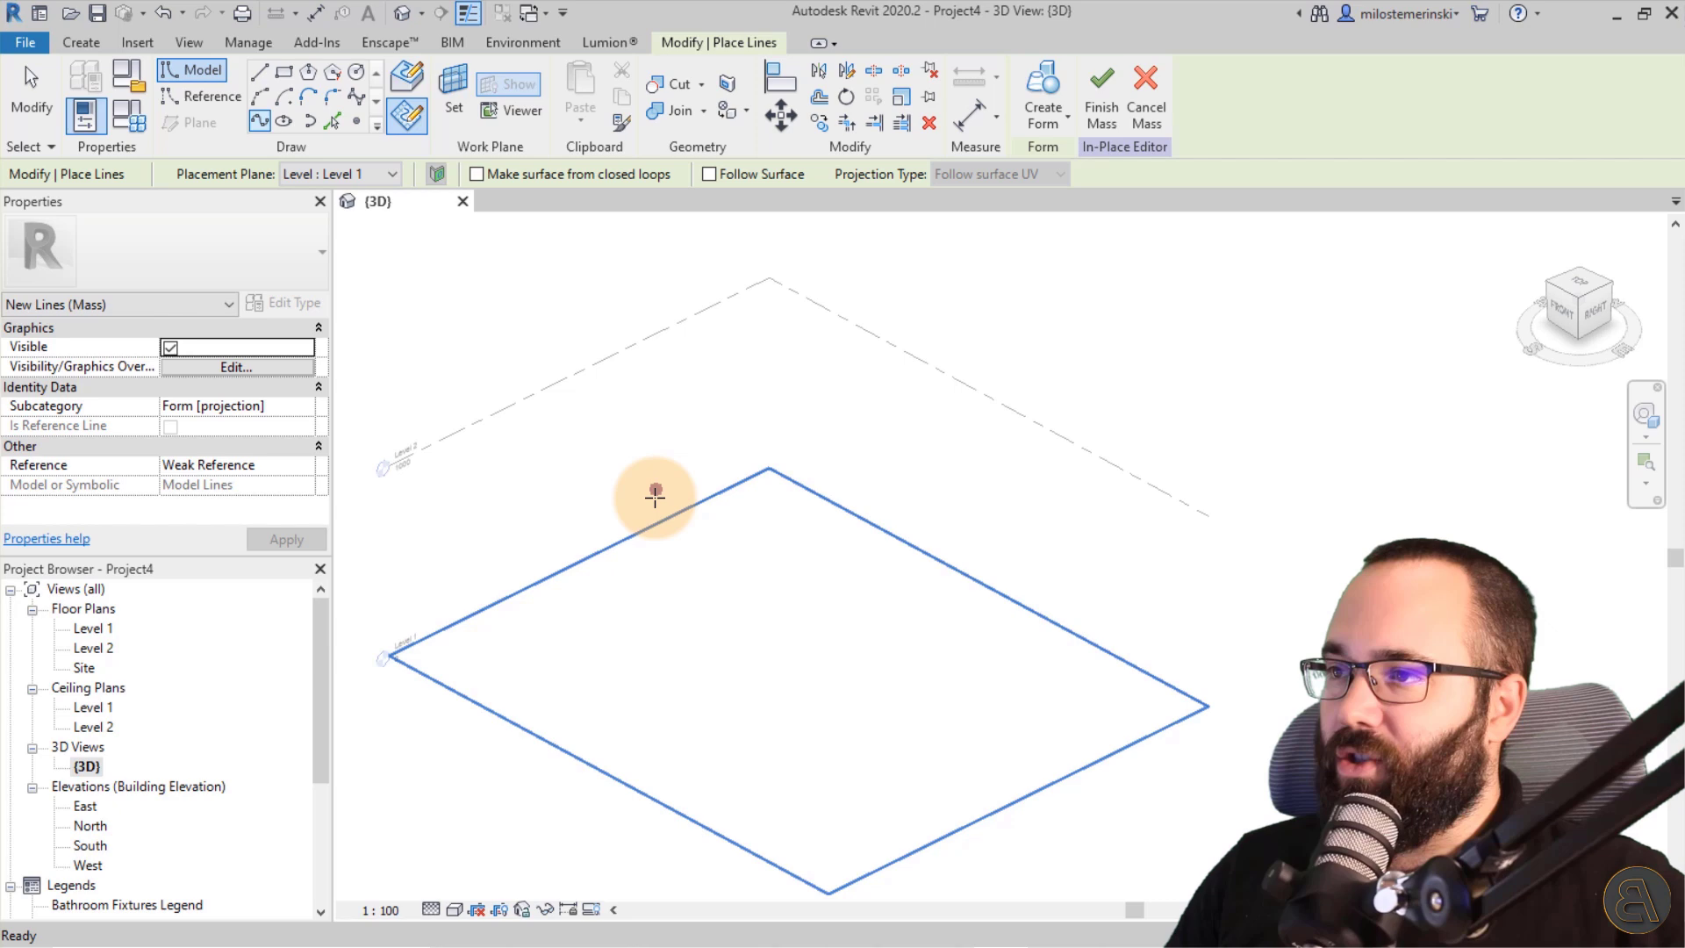
scroll(658, 534, "up", 2)
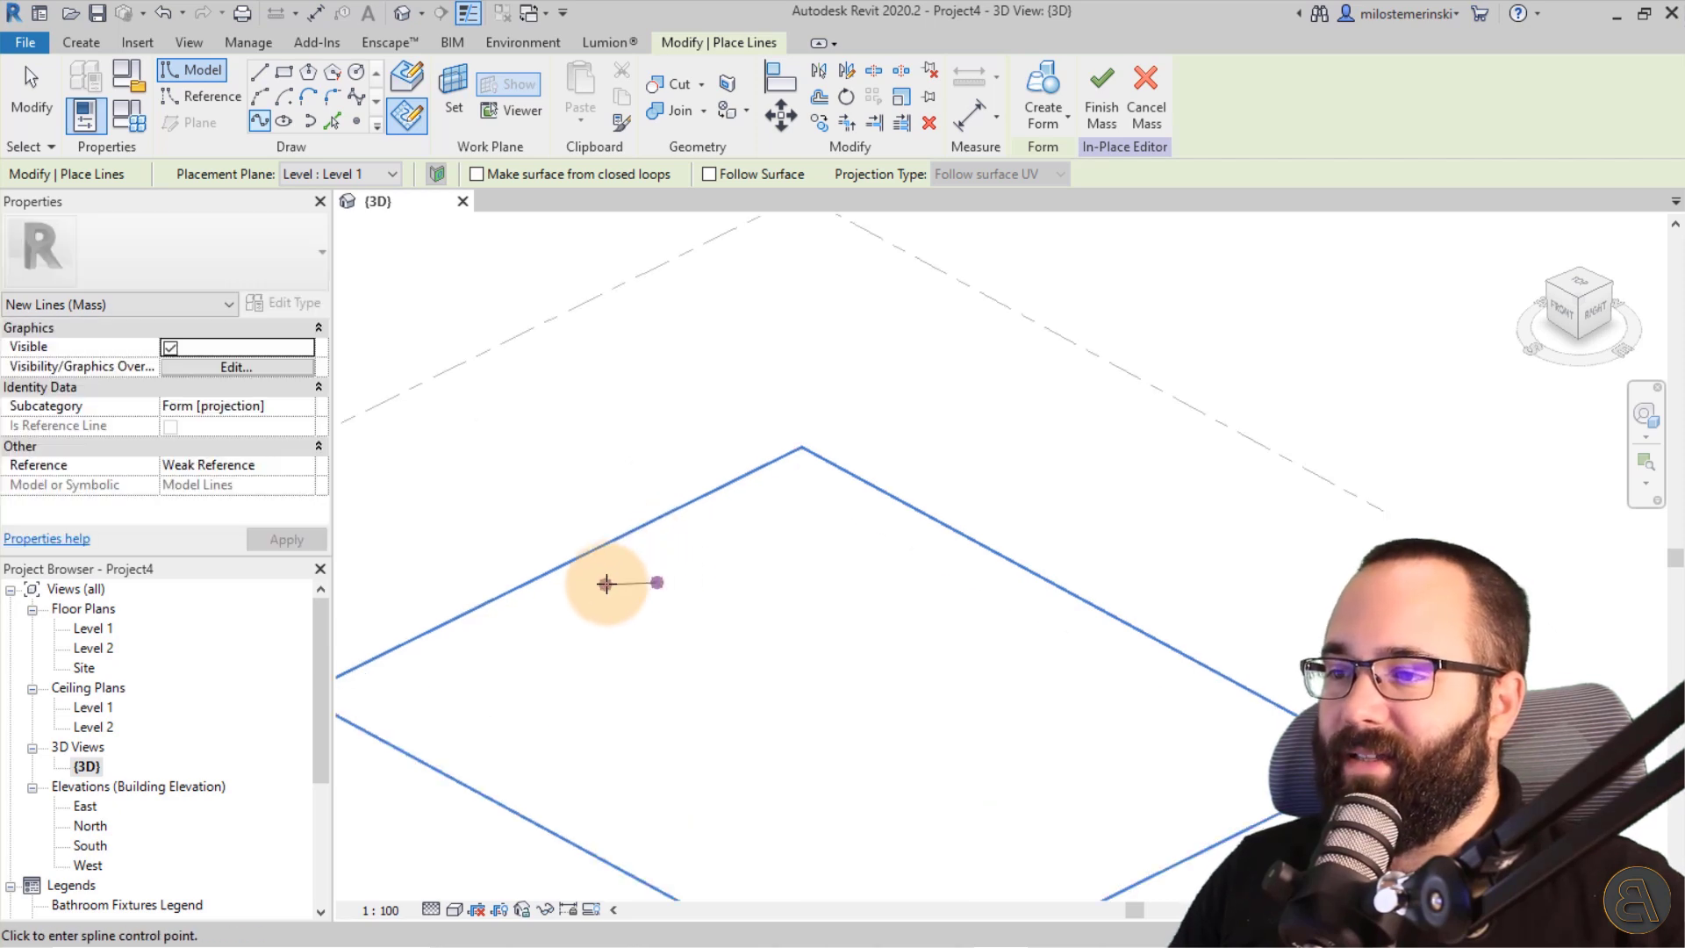
left_click(615, 584)
left_click(728, 648)
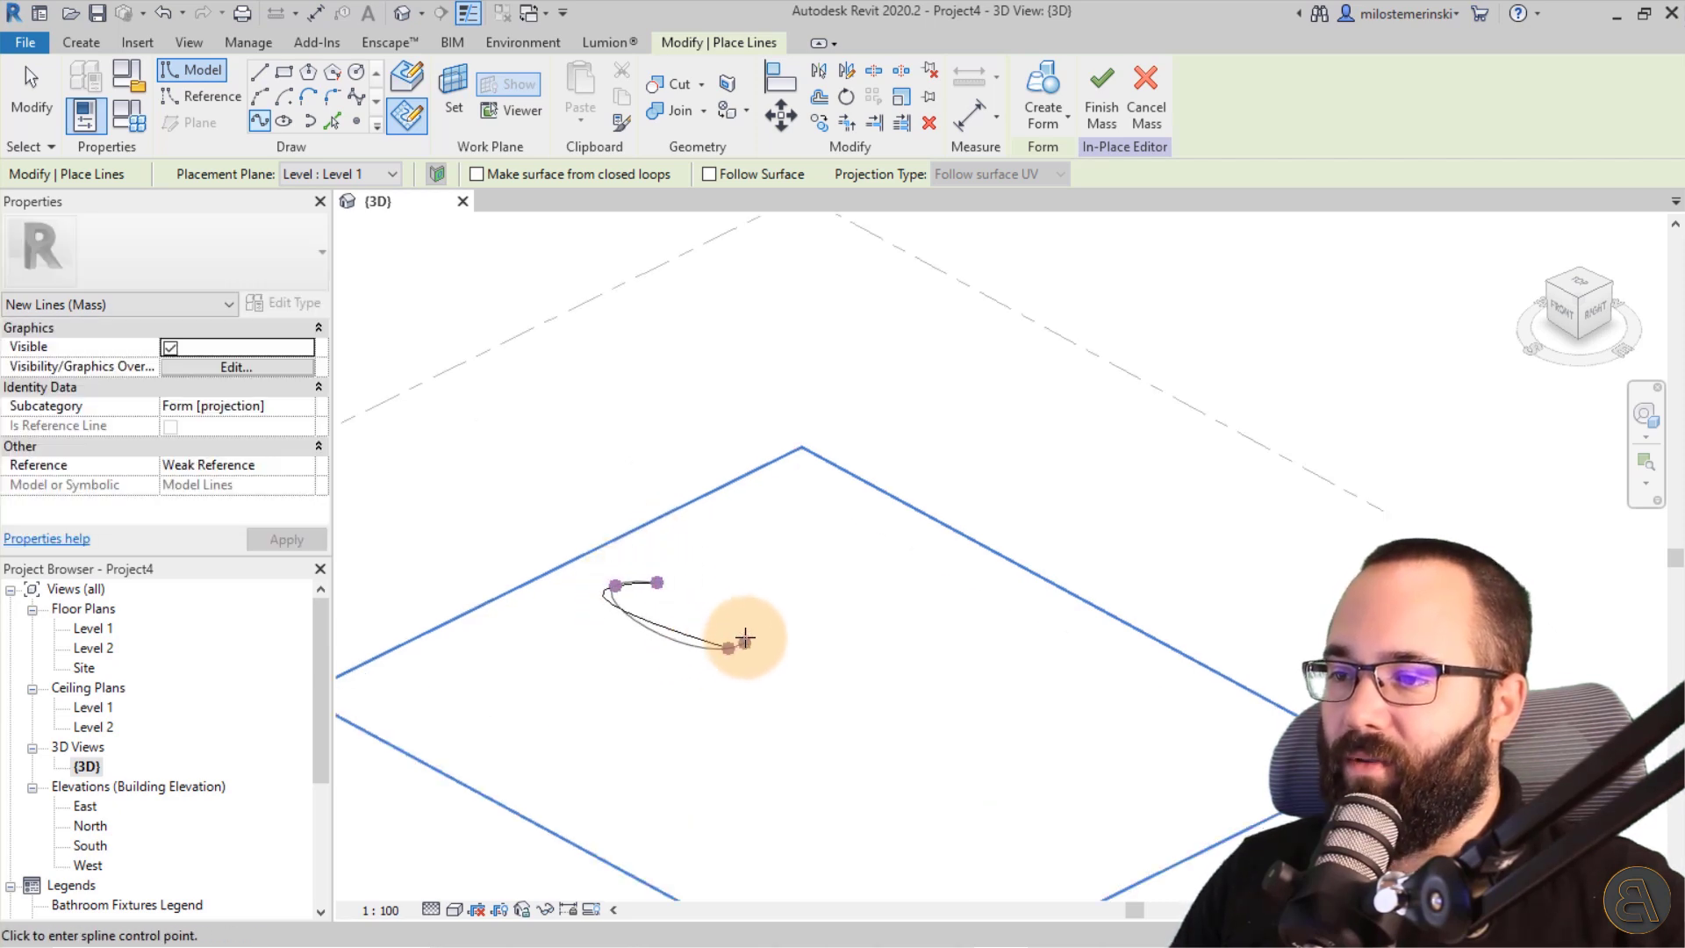
left_click(749, 629)
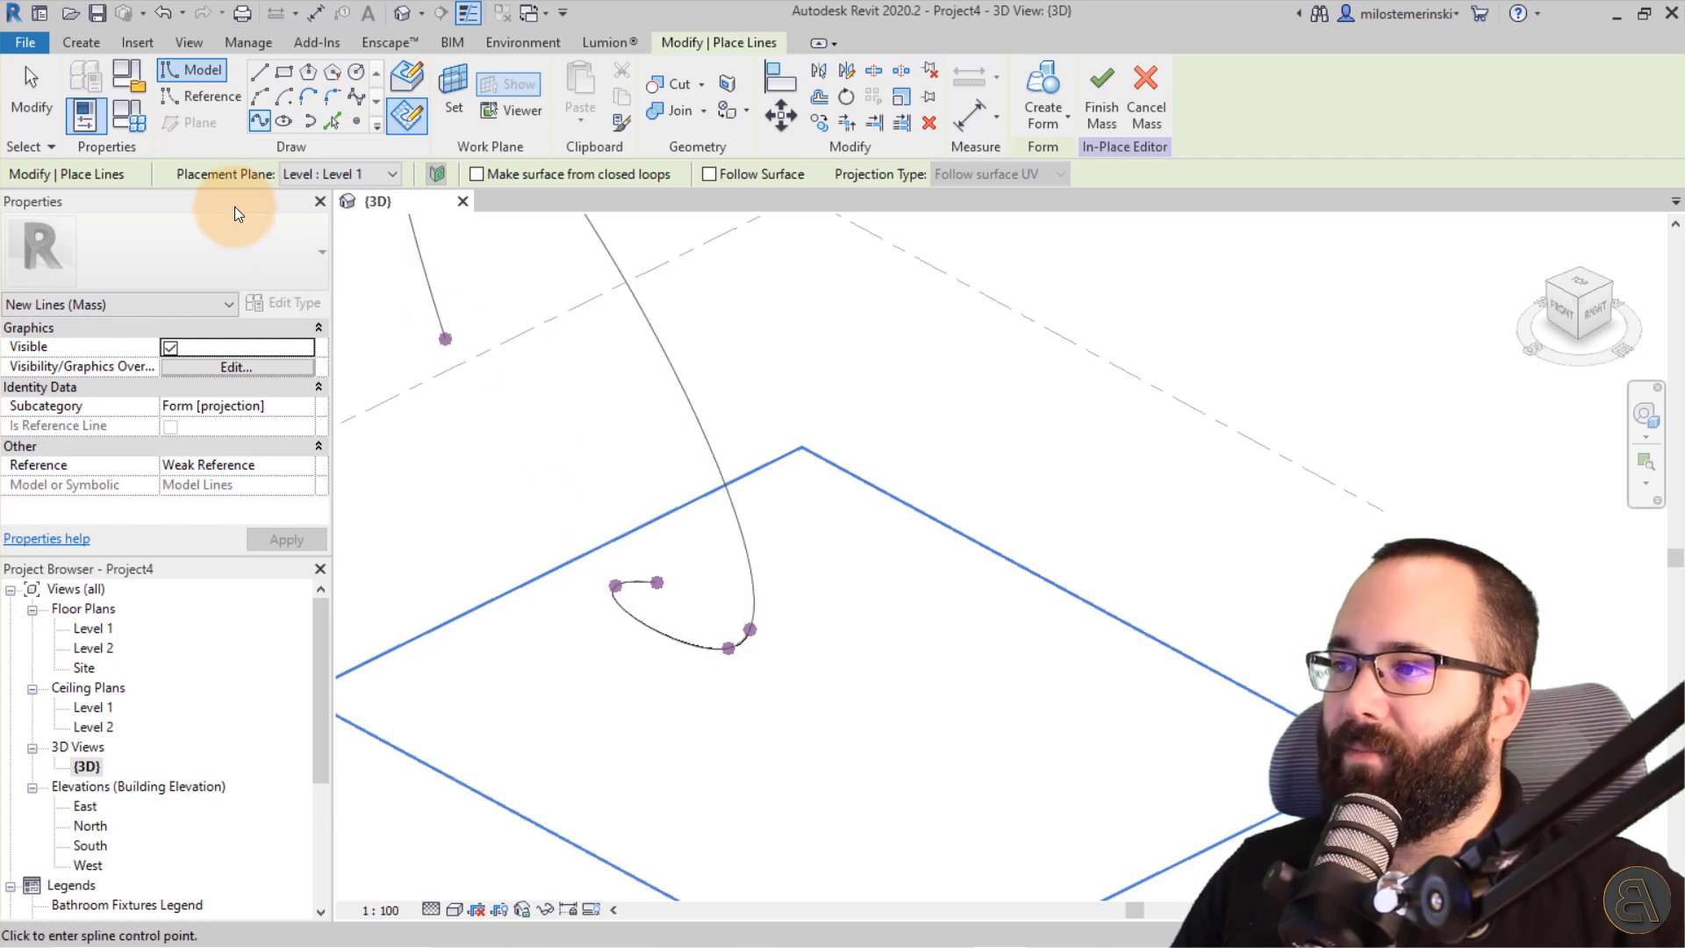
left_click(33, 113)
middle_click_drag(658, 610, 685, 658)
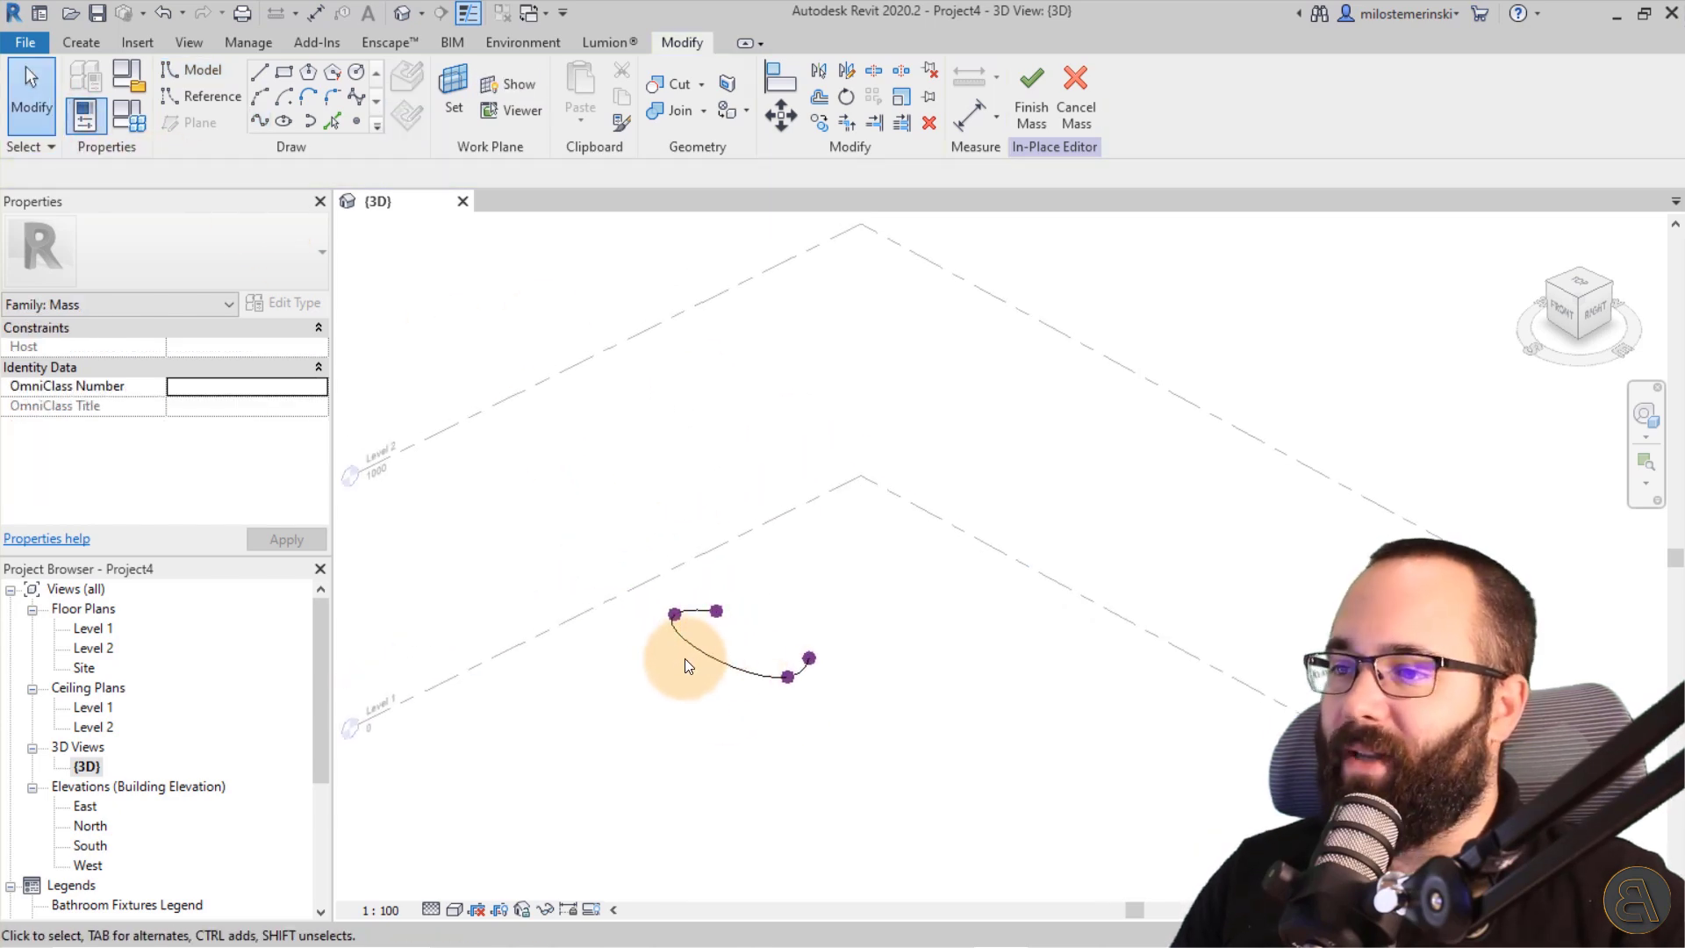
left_click(697, 663)
middle_click_drag(883, 551, 858, 633, "shift")
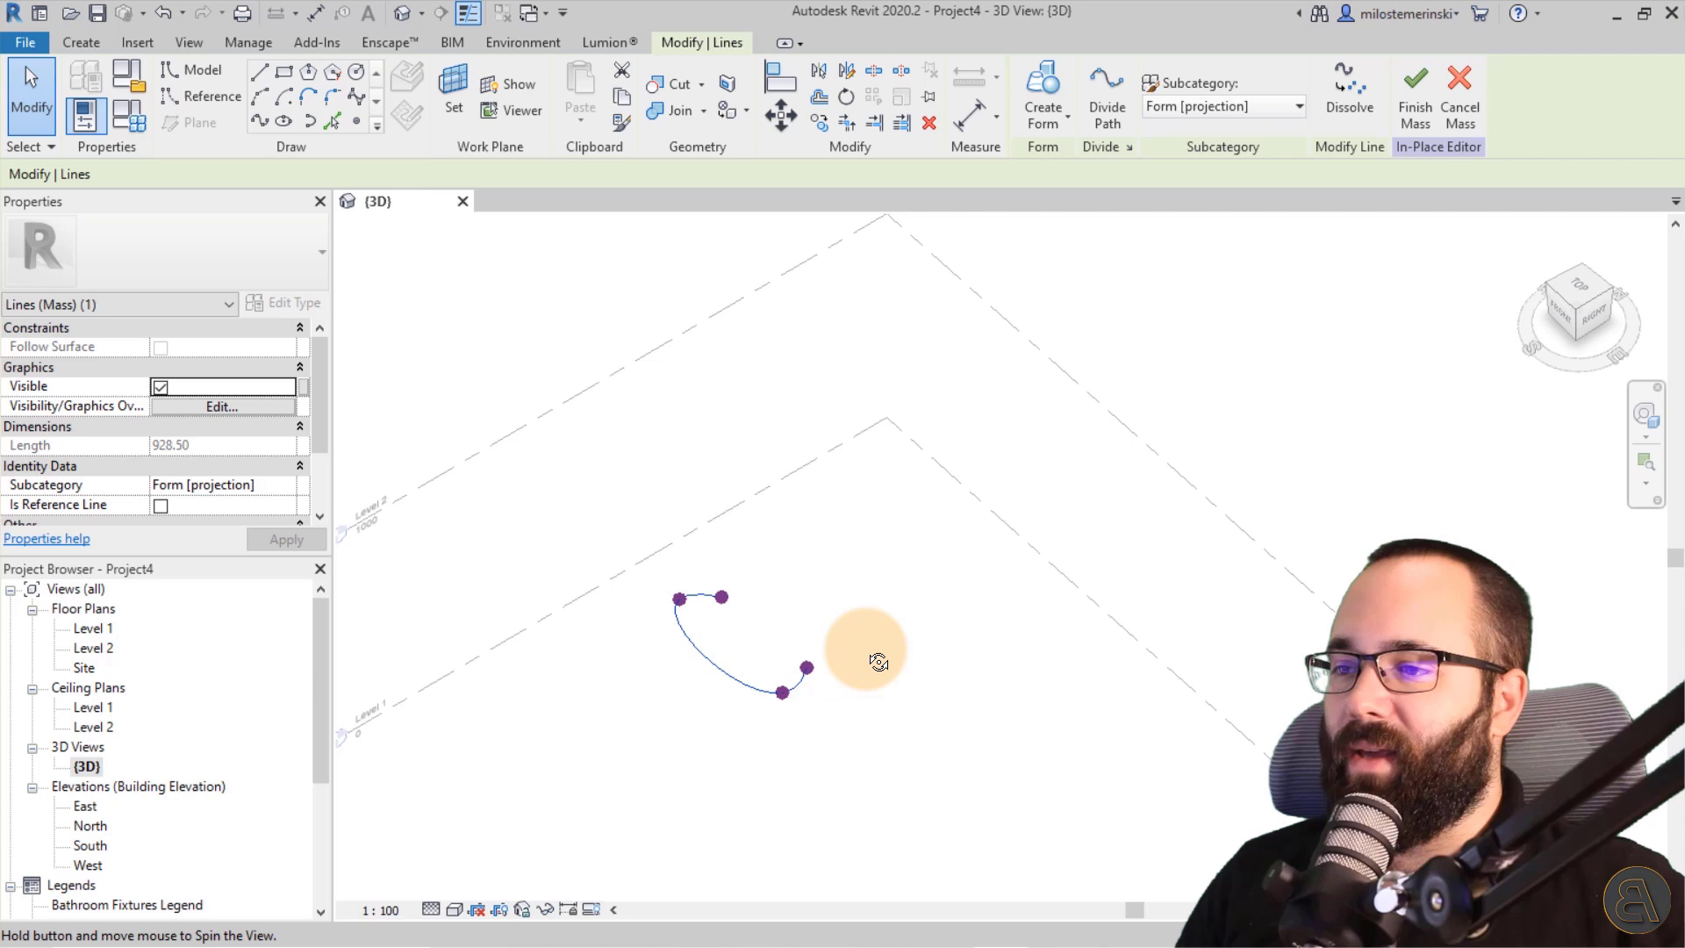
left_click(1581, 286)
scroll(913, 421, "down", 3)
scroll(1005, 442, "down", 2)
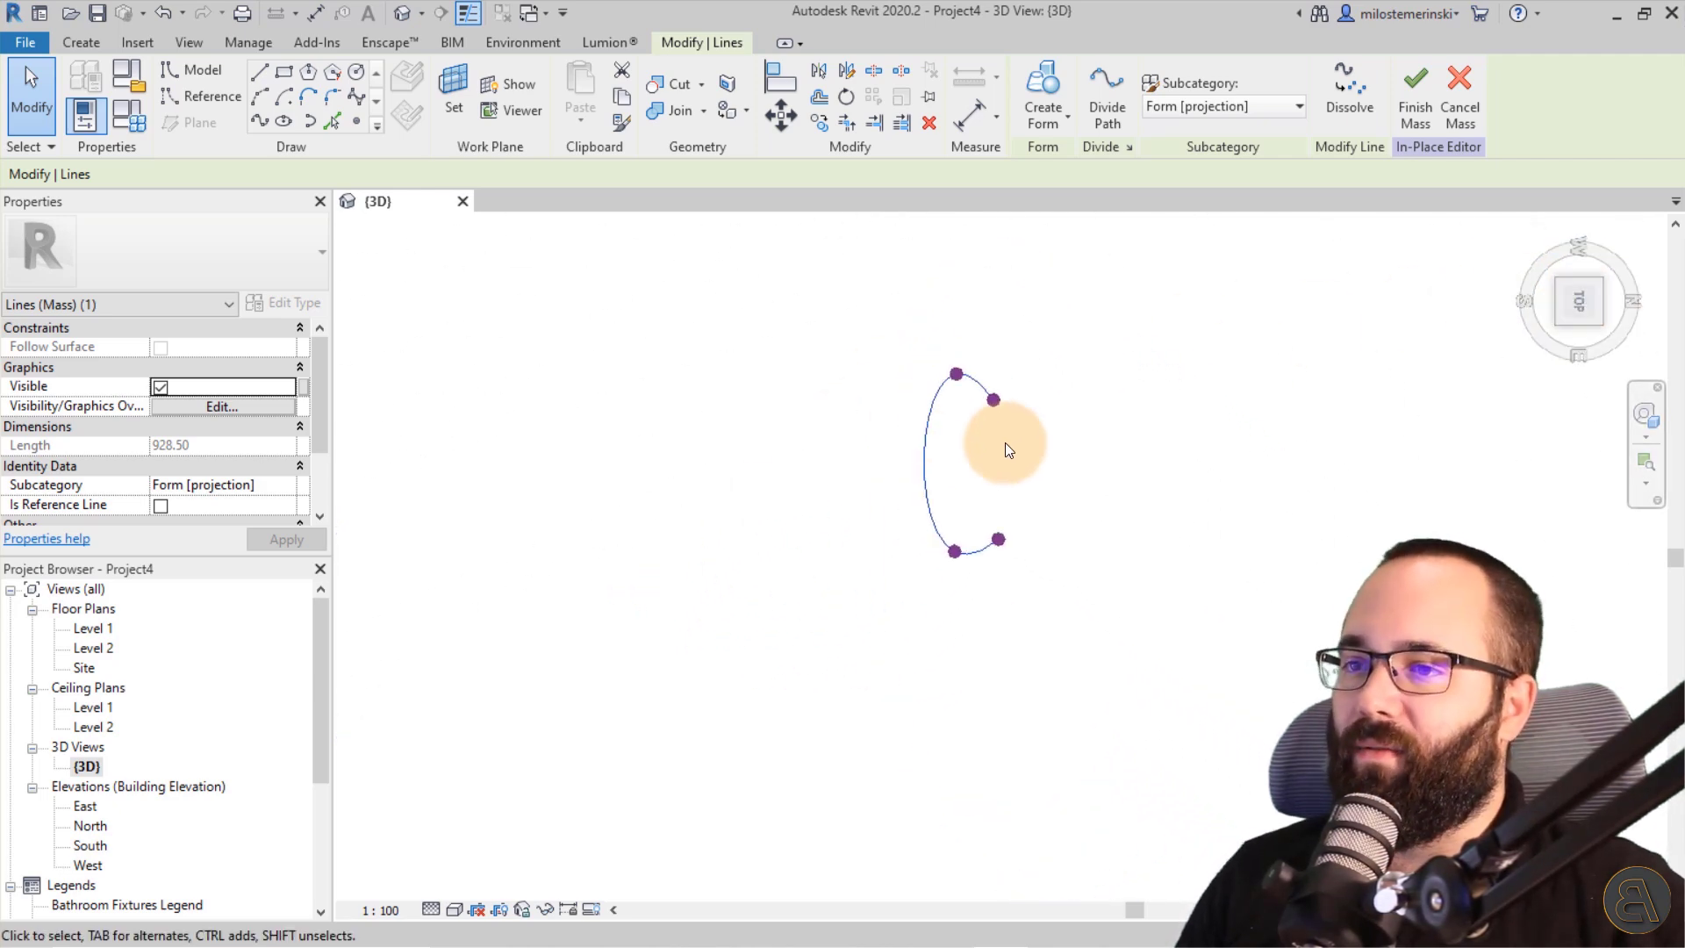
middle_click_drag(1005, 442, 772, 454)
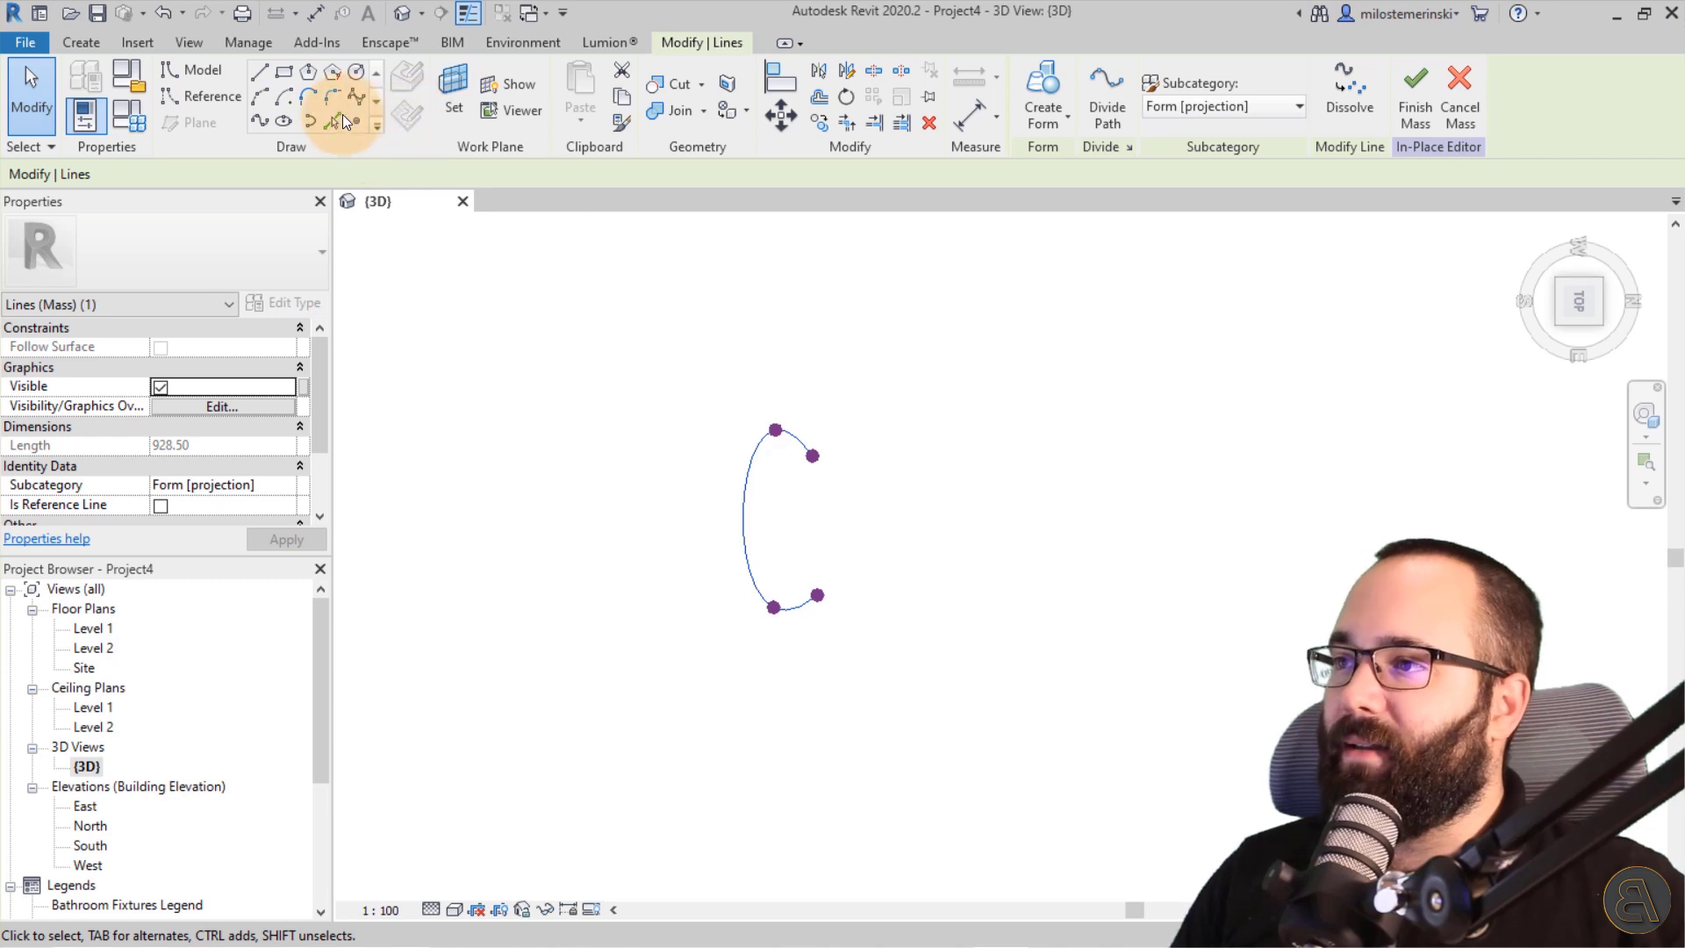
Draw a larger four-point spline on Level 2 around the first, then orbit to see both.
left_click(258, 122)
left_click(324, 177)
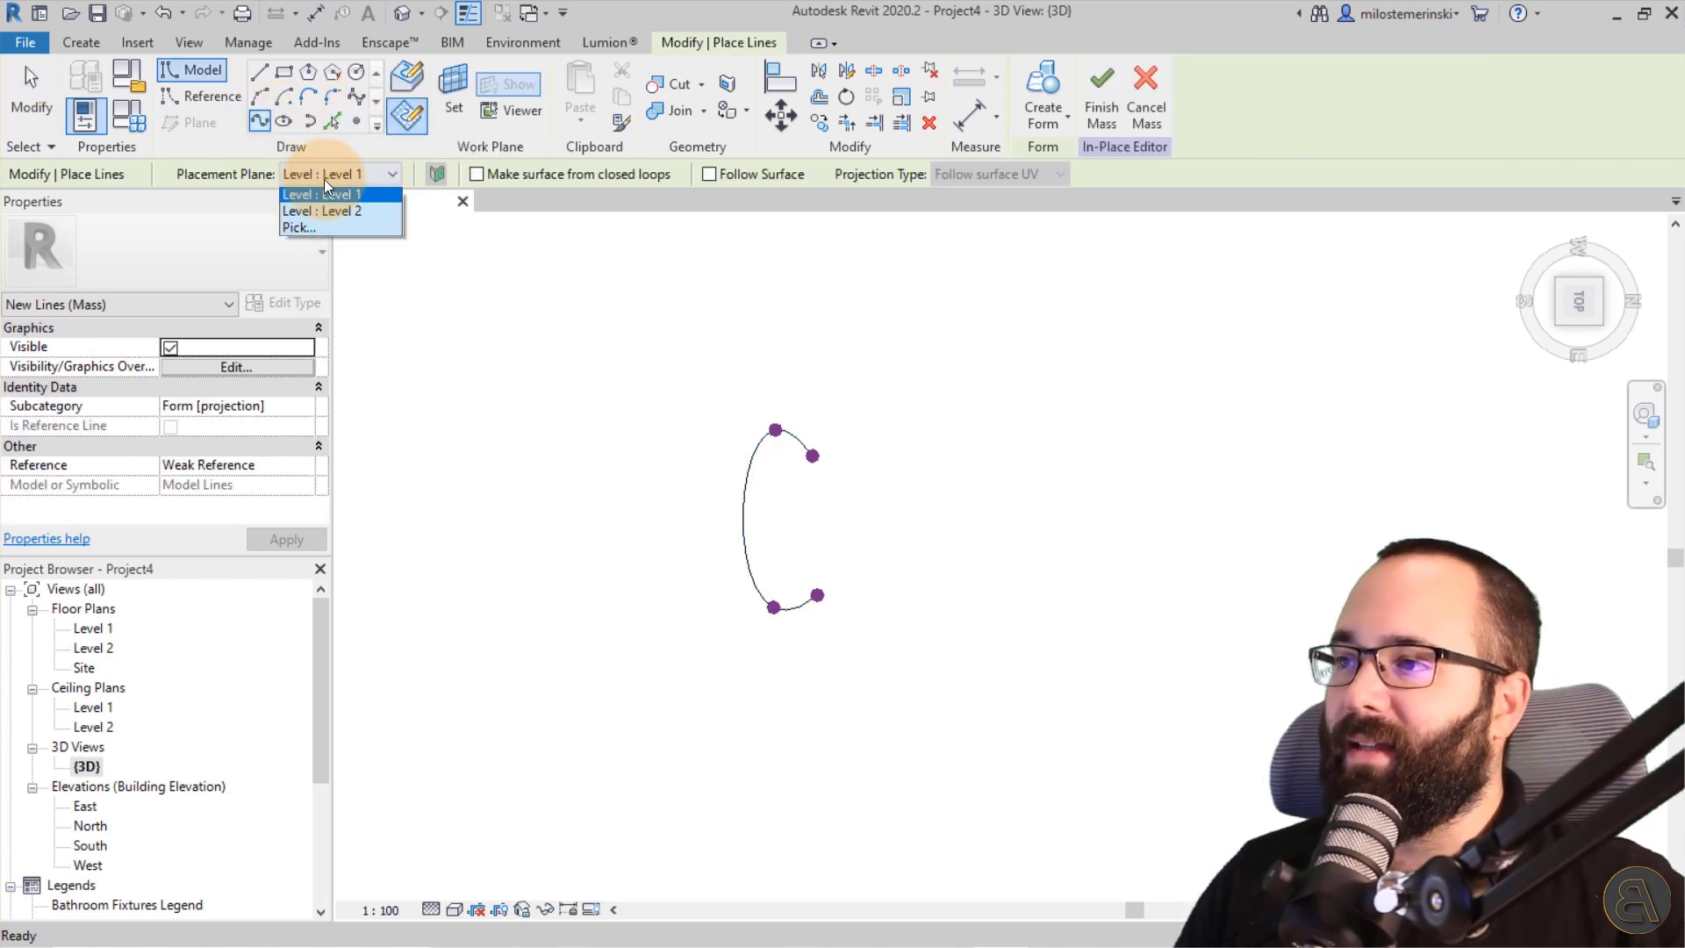
left_click(322, 213)
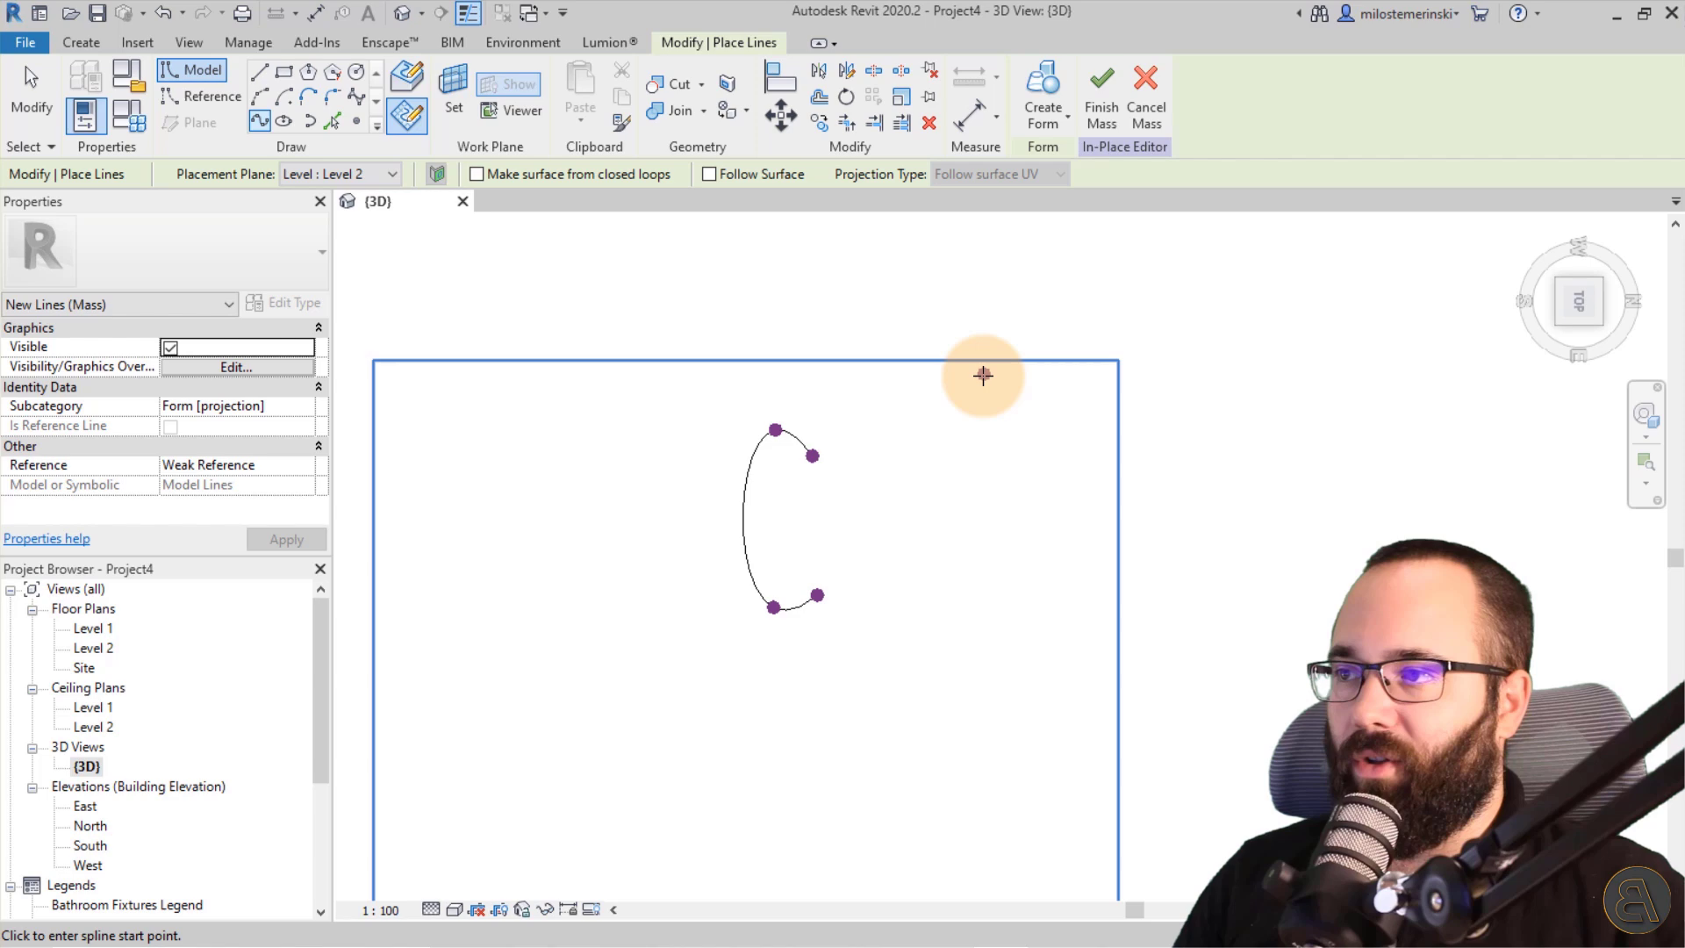
left_click(858, 373)
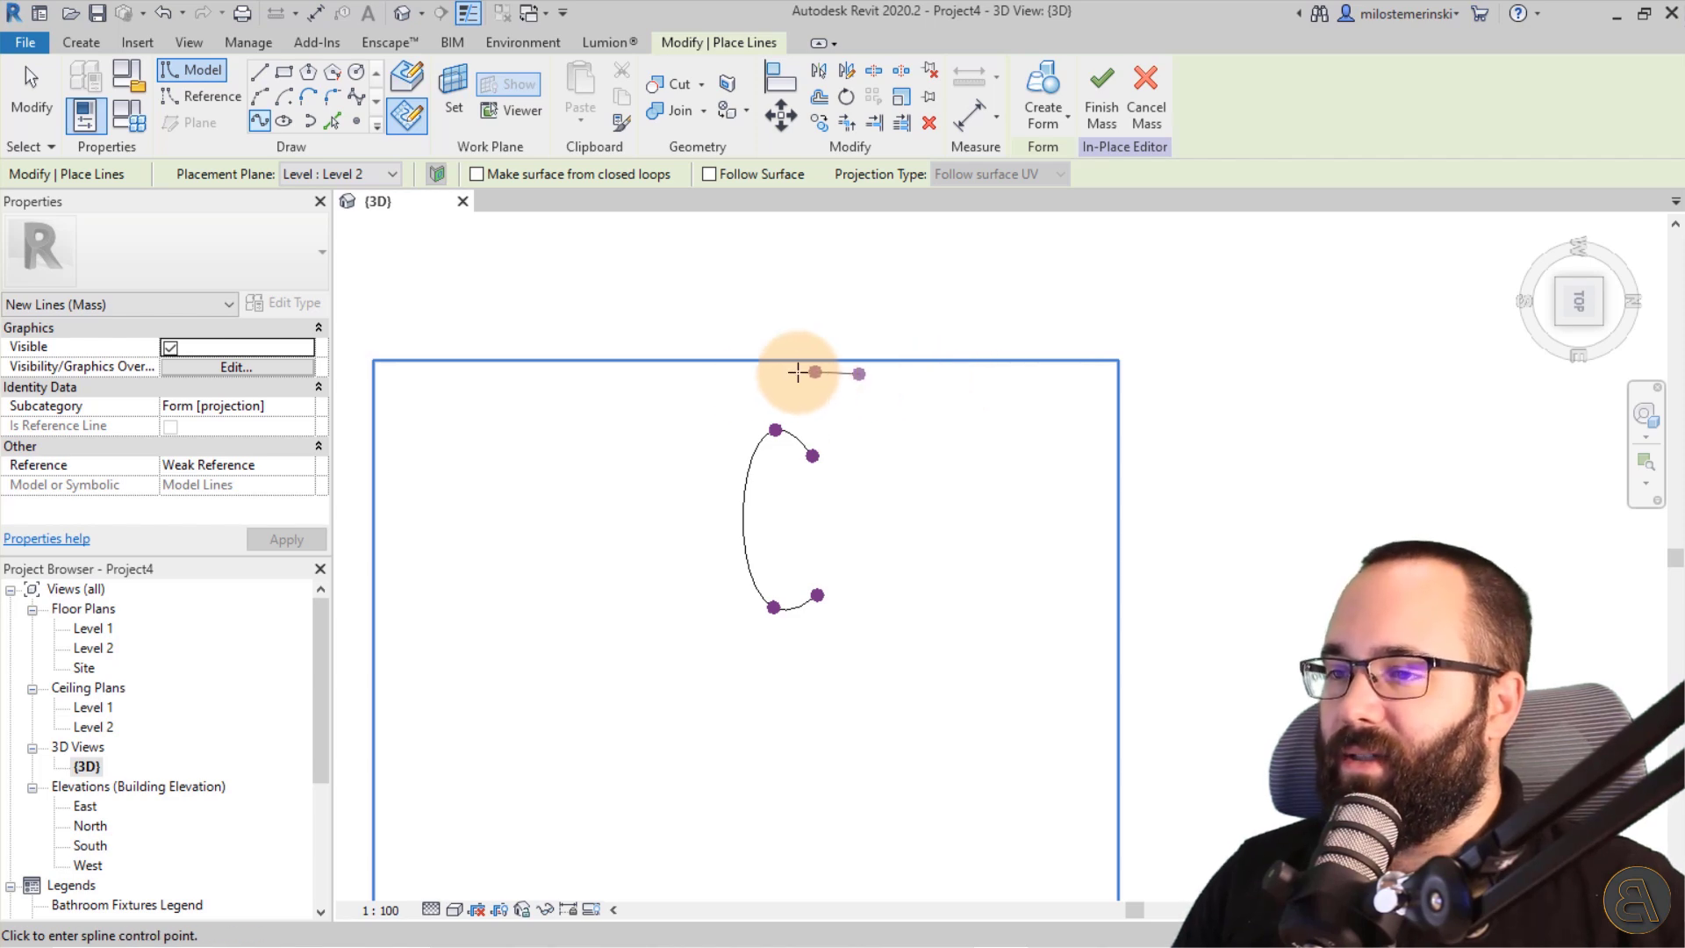
left_click(724, 405)
left_click(740, 648)
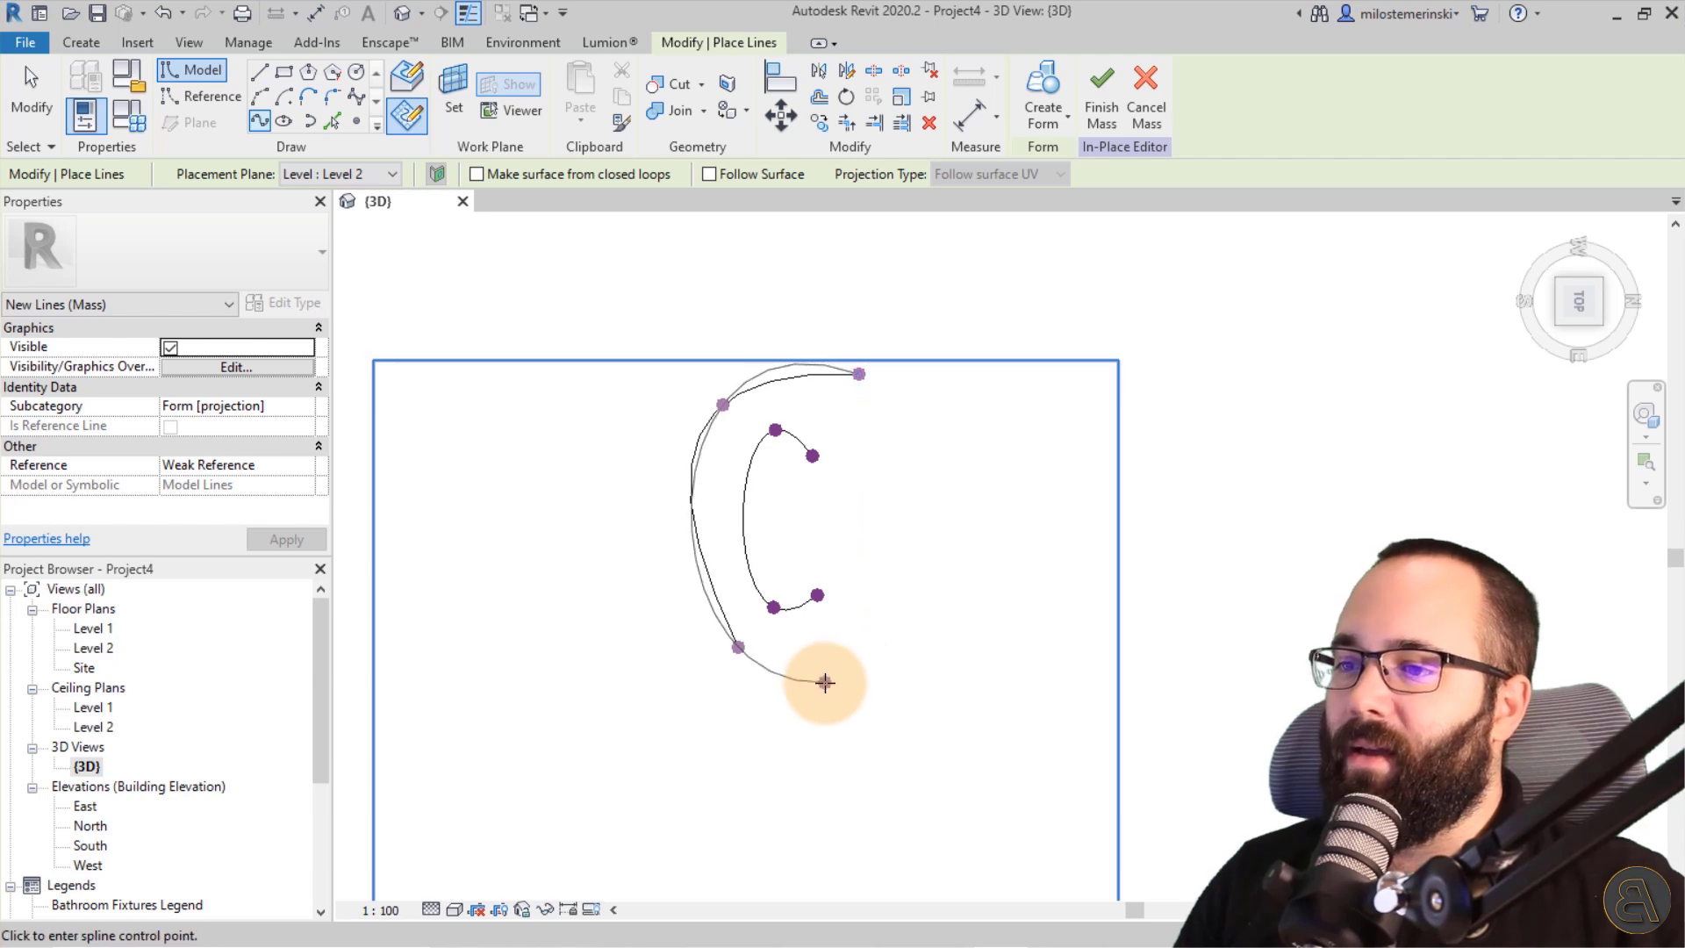
left_click(835, 688)
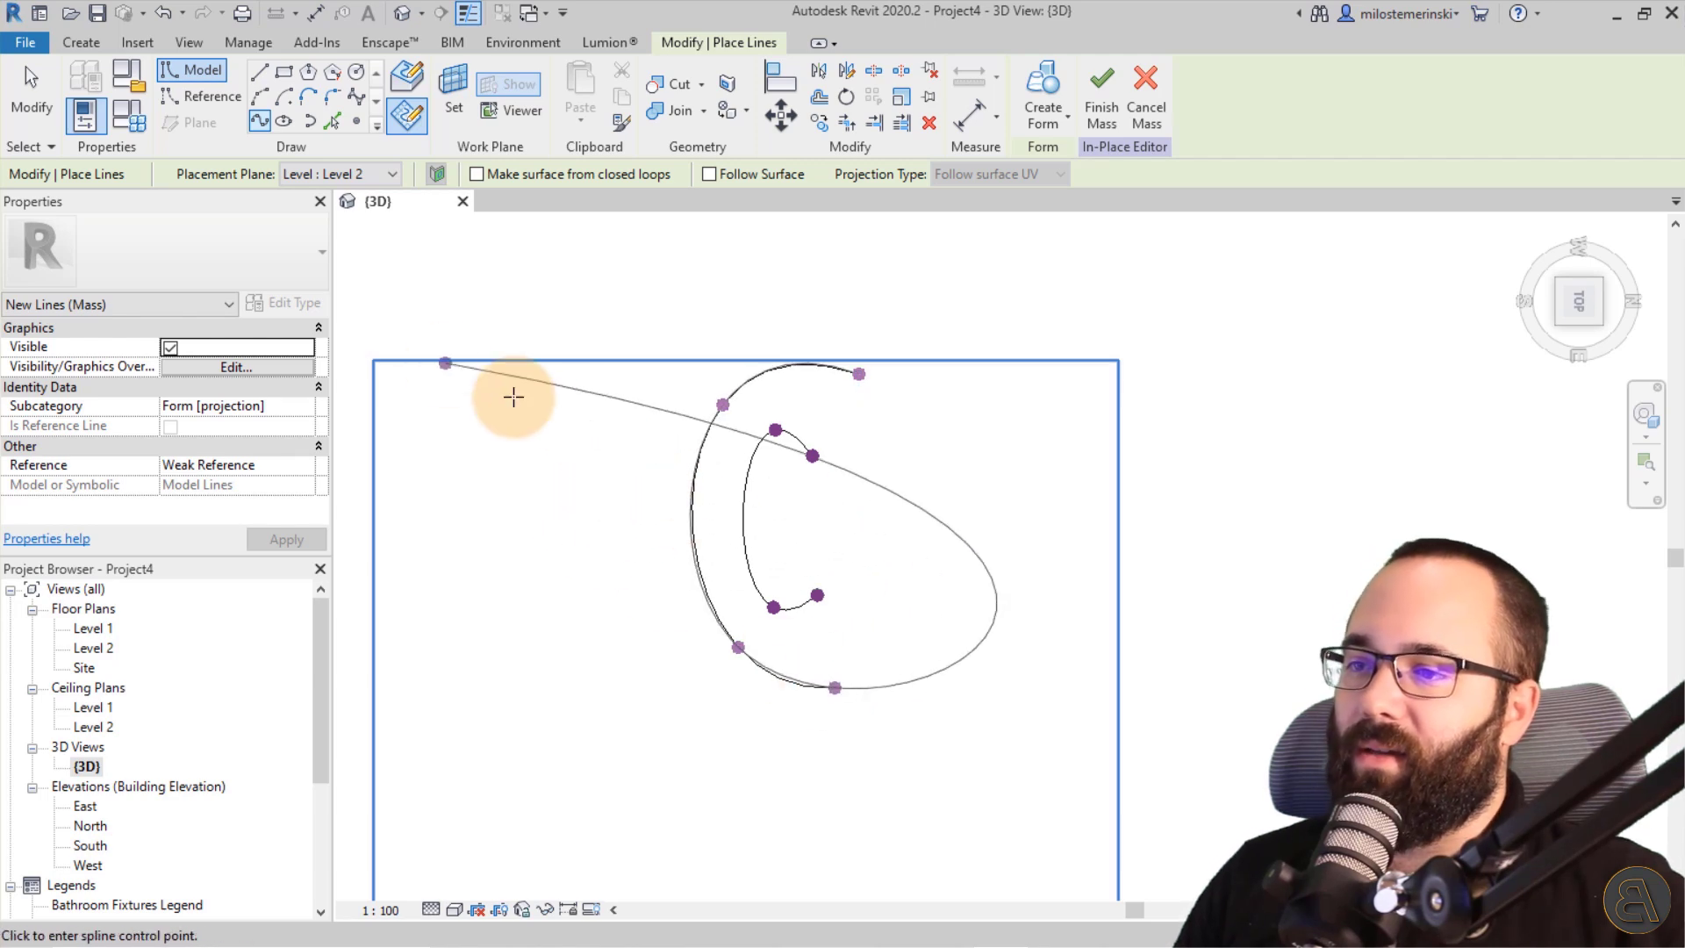
left_click(393, 288)
left_click(26, 76)
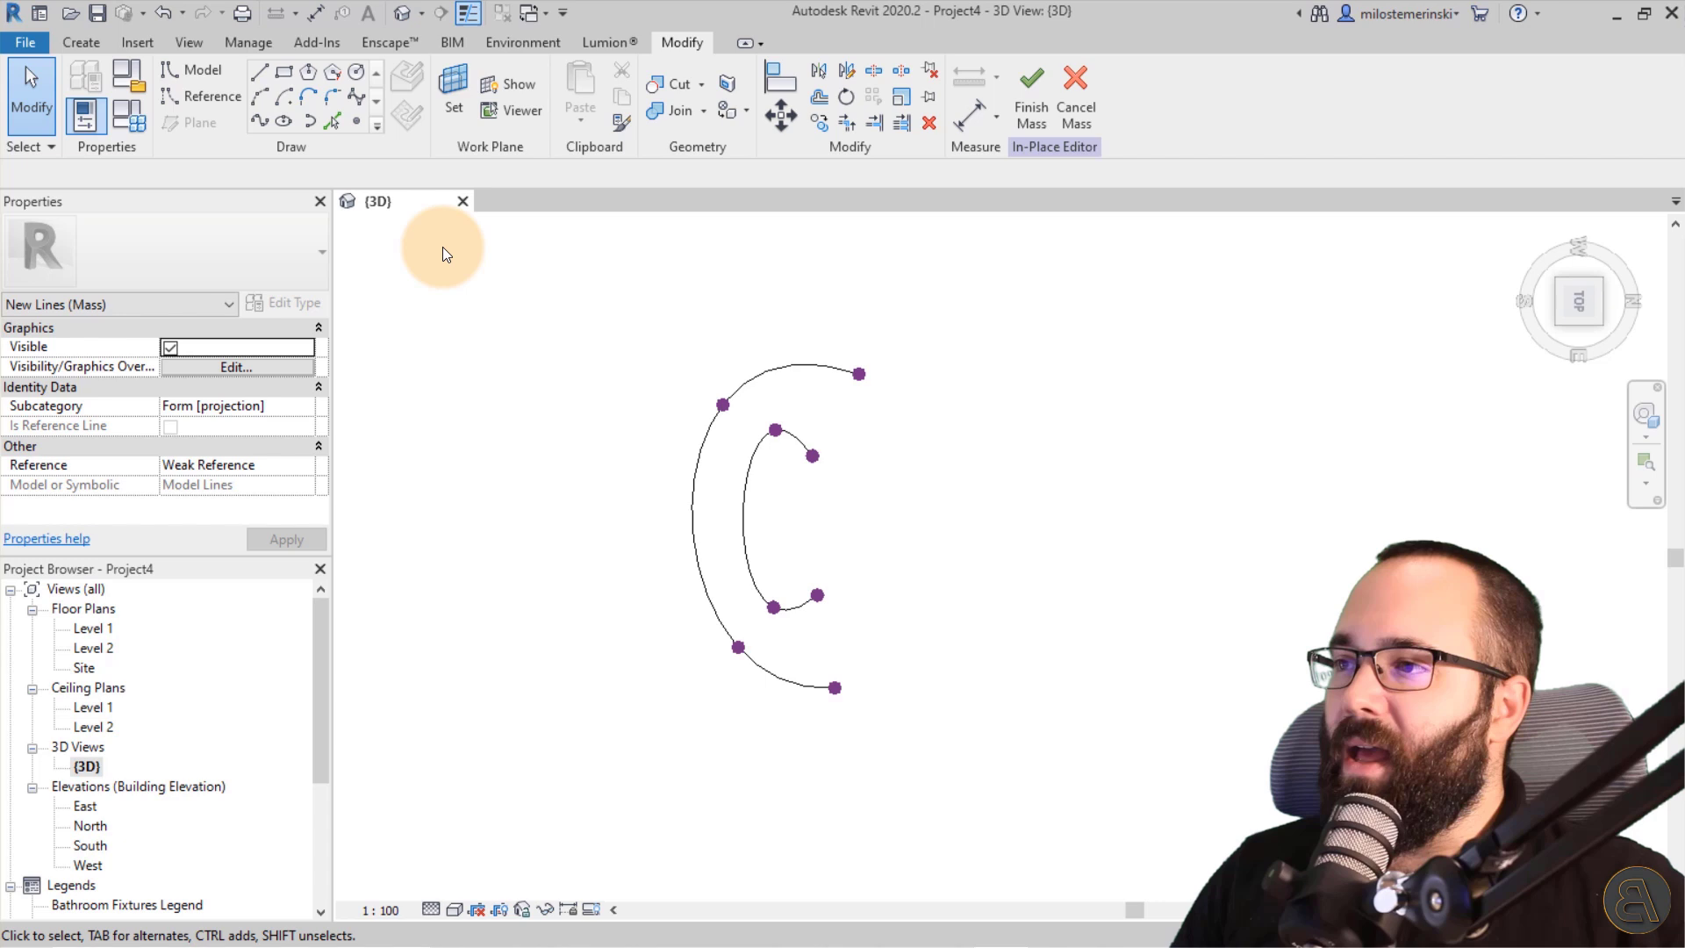
mouse_move(771, 379)
middle_mouse_down("shift")
mouse_move(714, 521)
mouse_move(877, 290)
mouse_move(739, 408)
mouse_move(742, 279)
middle_mouse_up("shift")
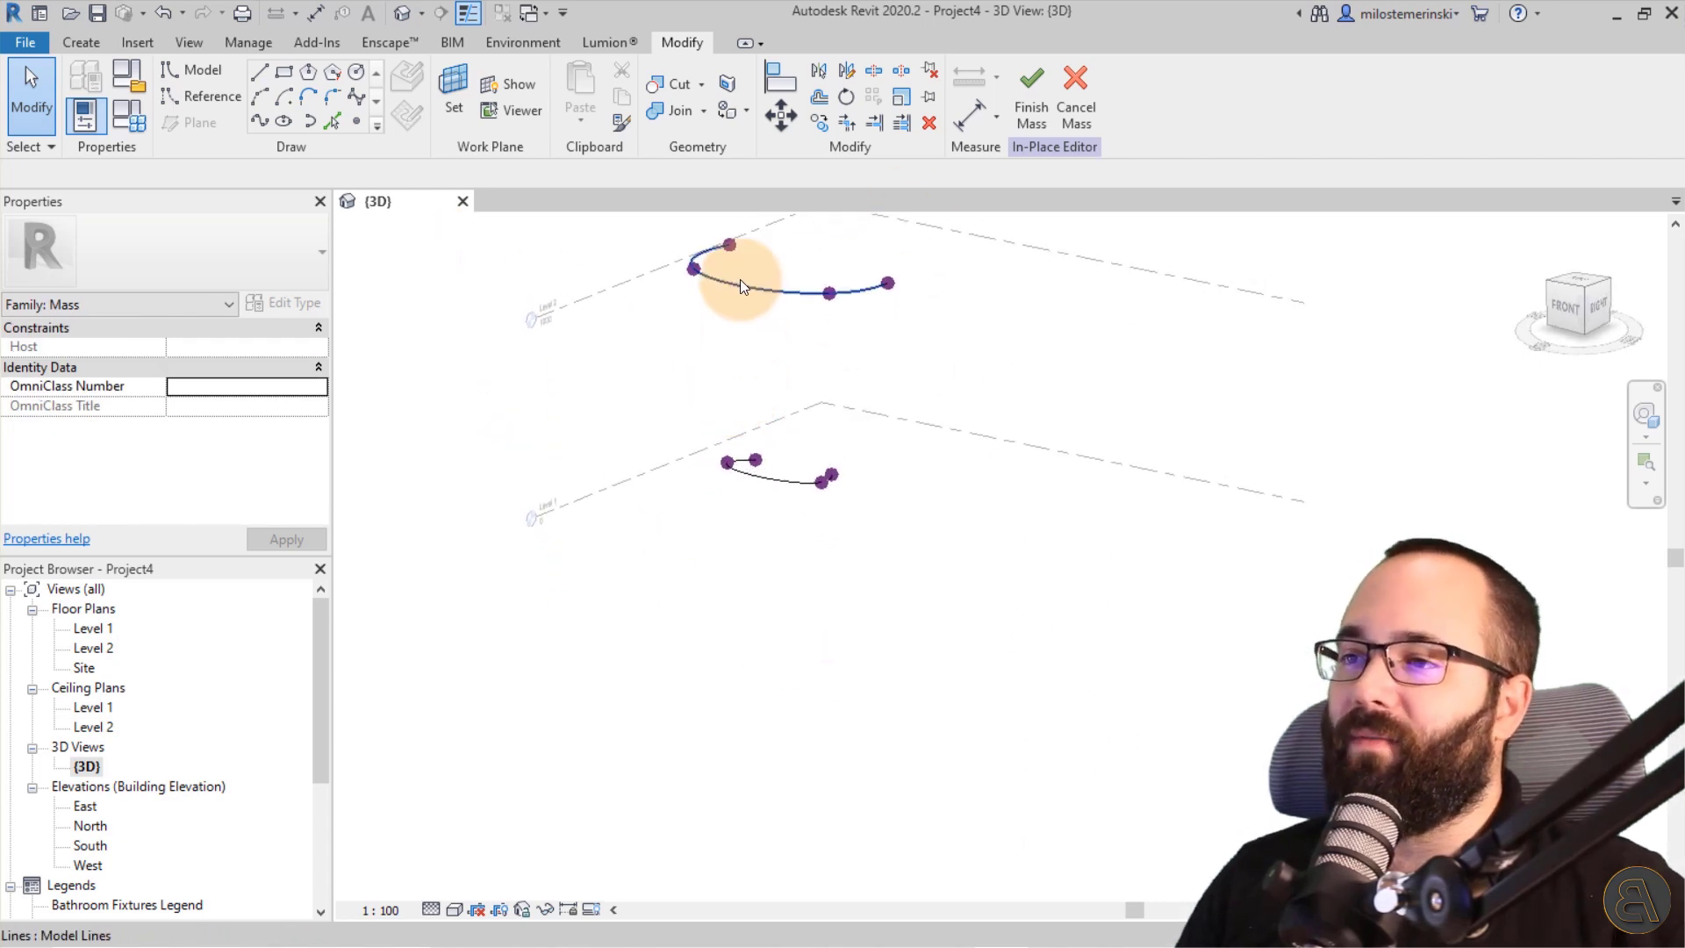
middle_click_drag(794, 518, 686, 443, "shift")
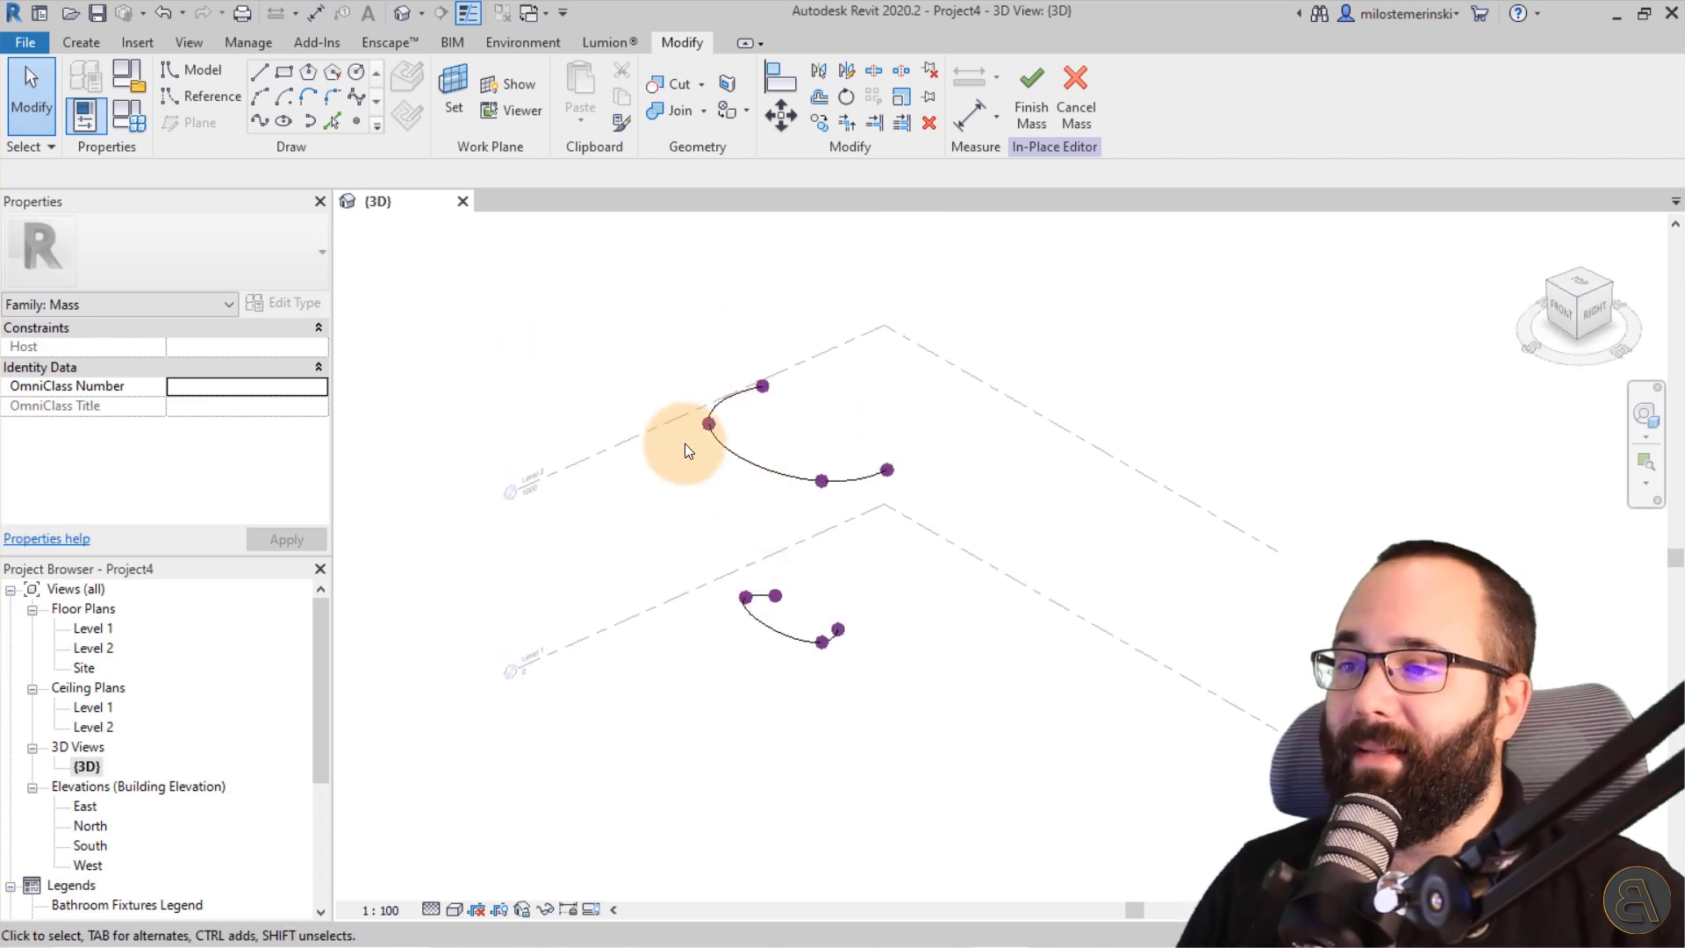
Select both splines, loft them into a curved surface form, and Tab-highlight the form.
left_click(737, 447)
left_click(770, 631, "ctrl")
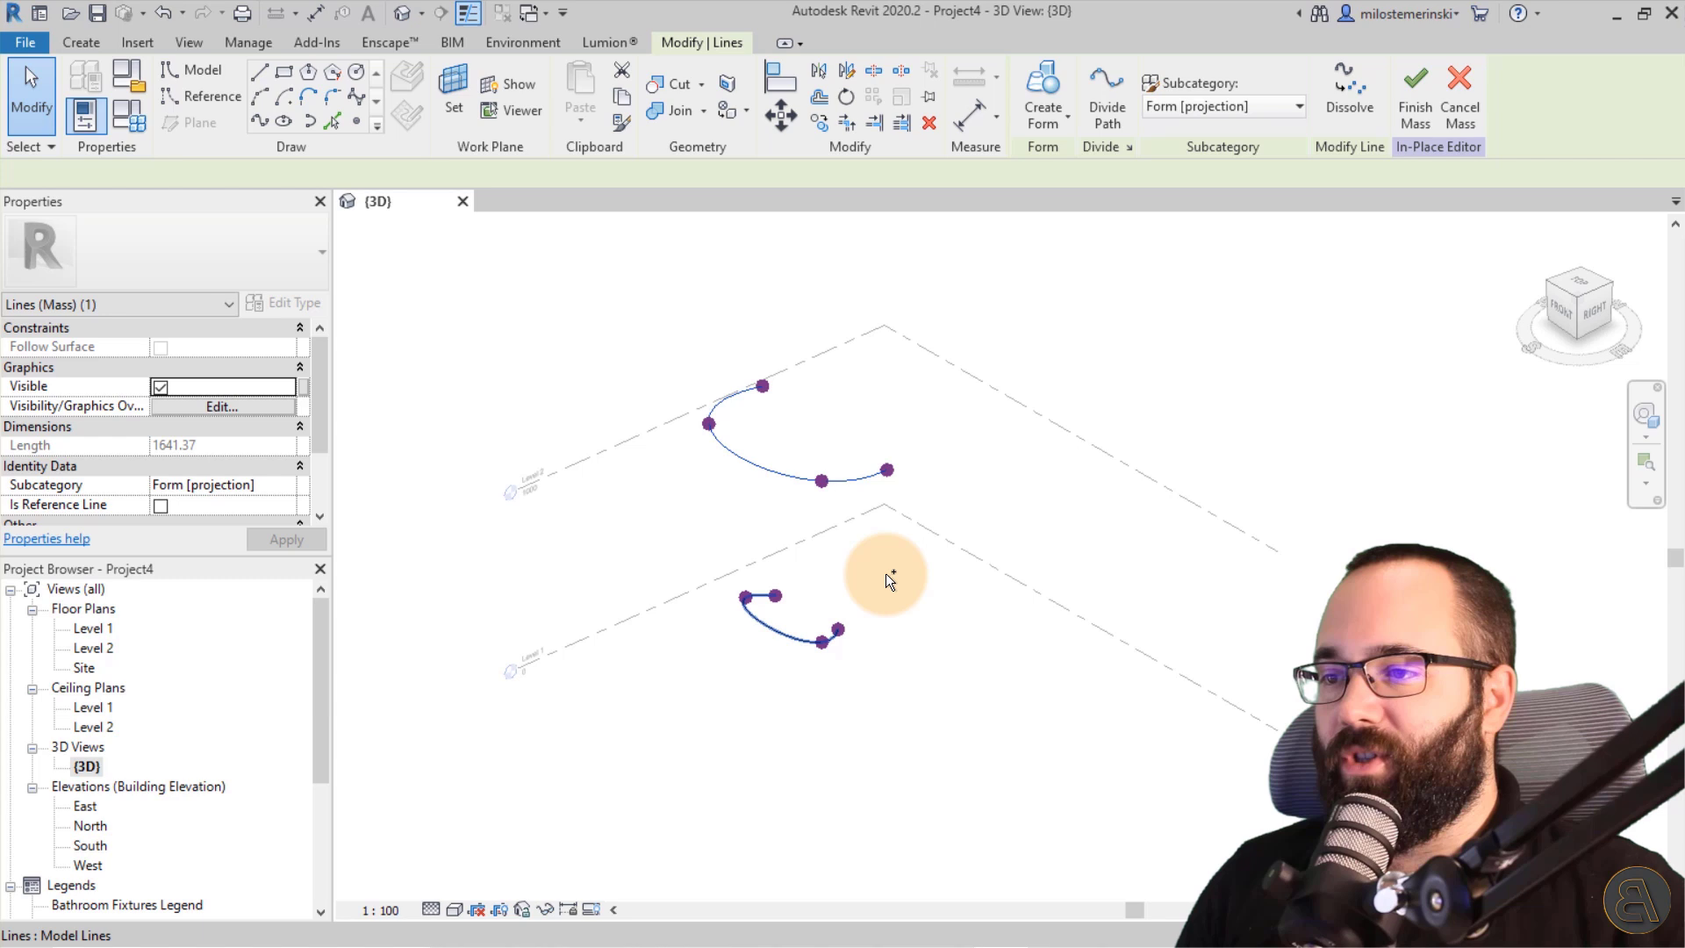
scroll(887, 573, "up", 3)
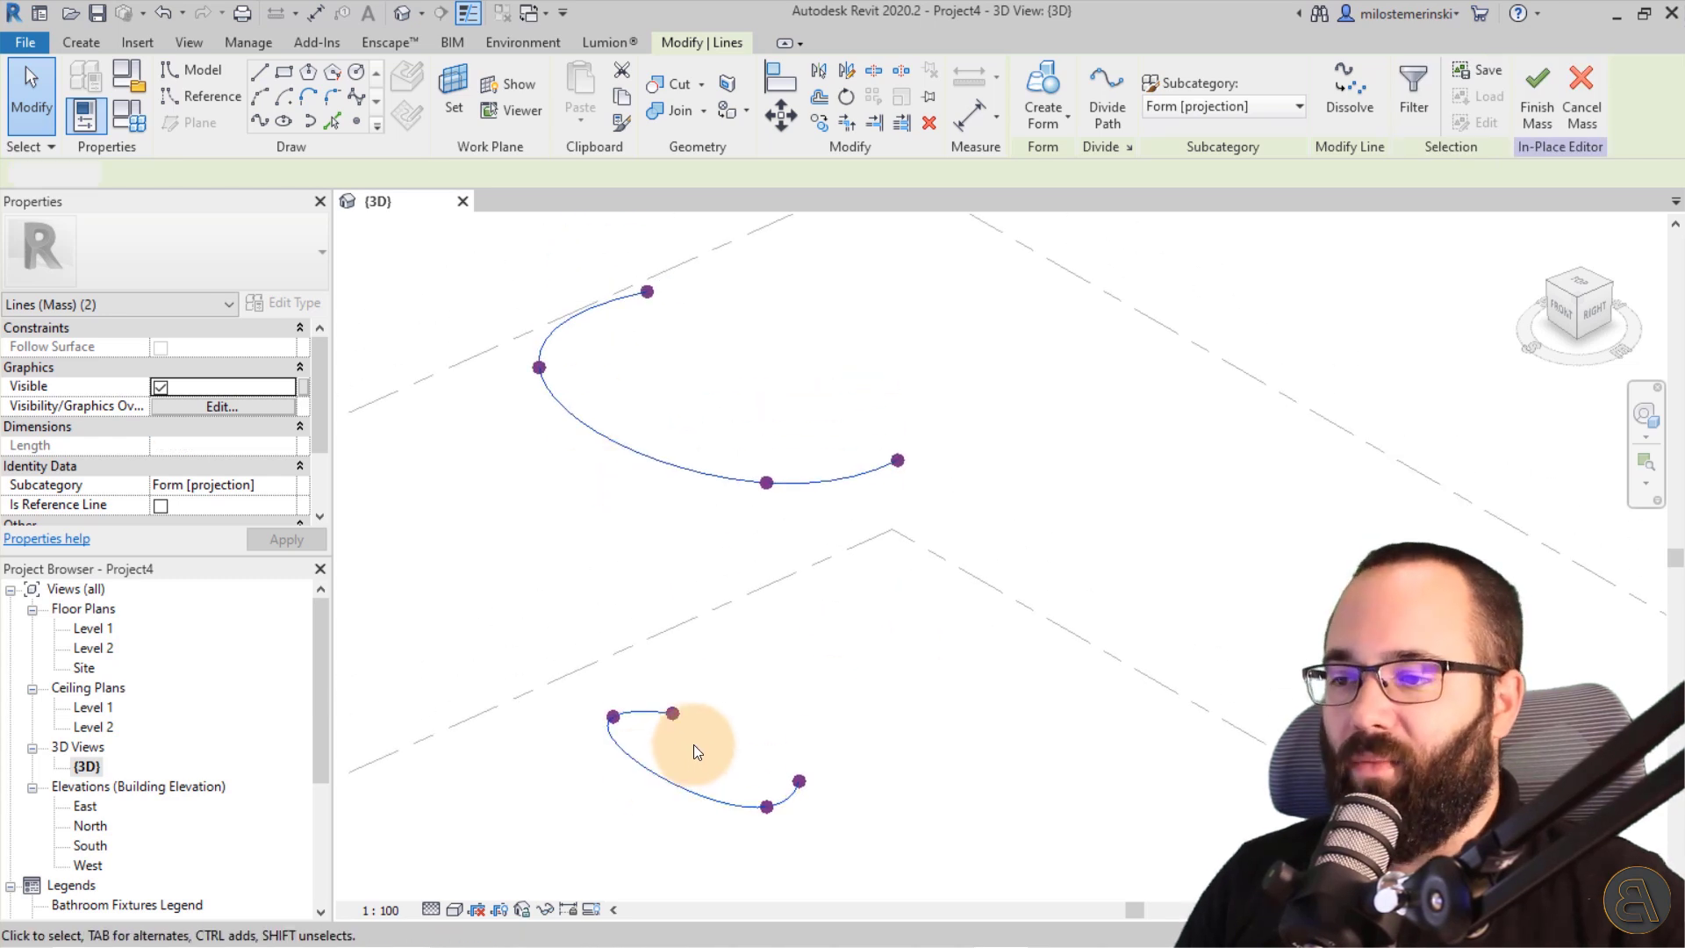
left_click(694, 744)
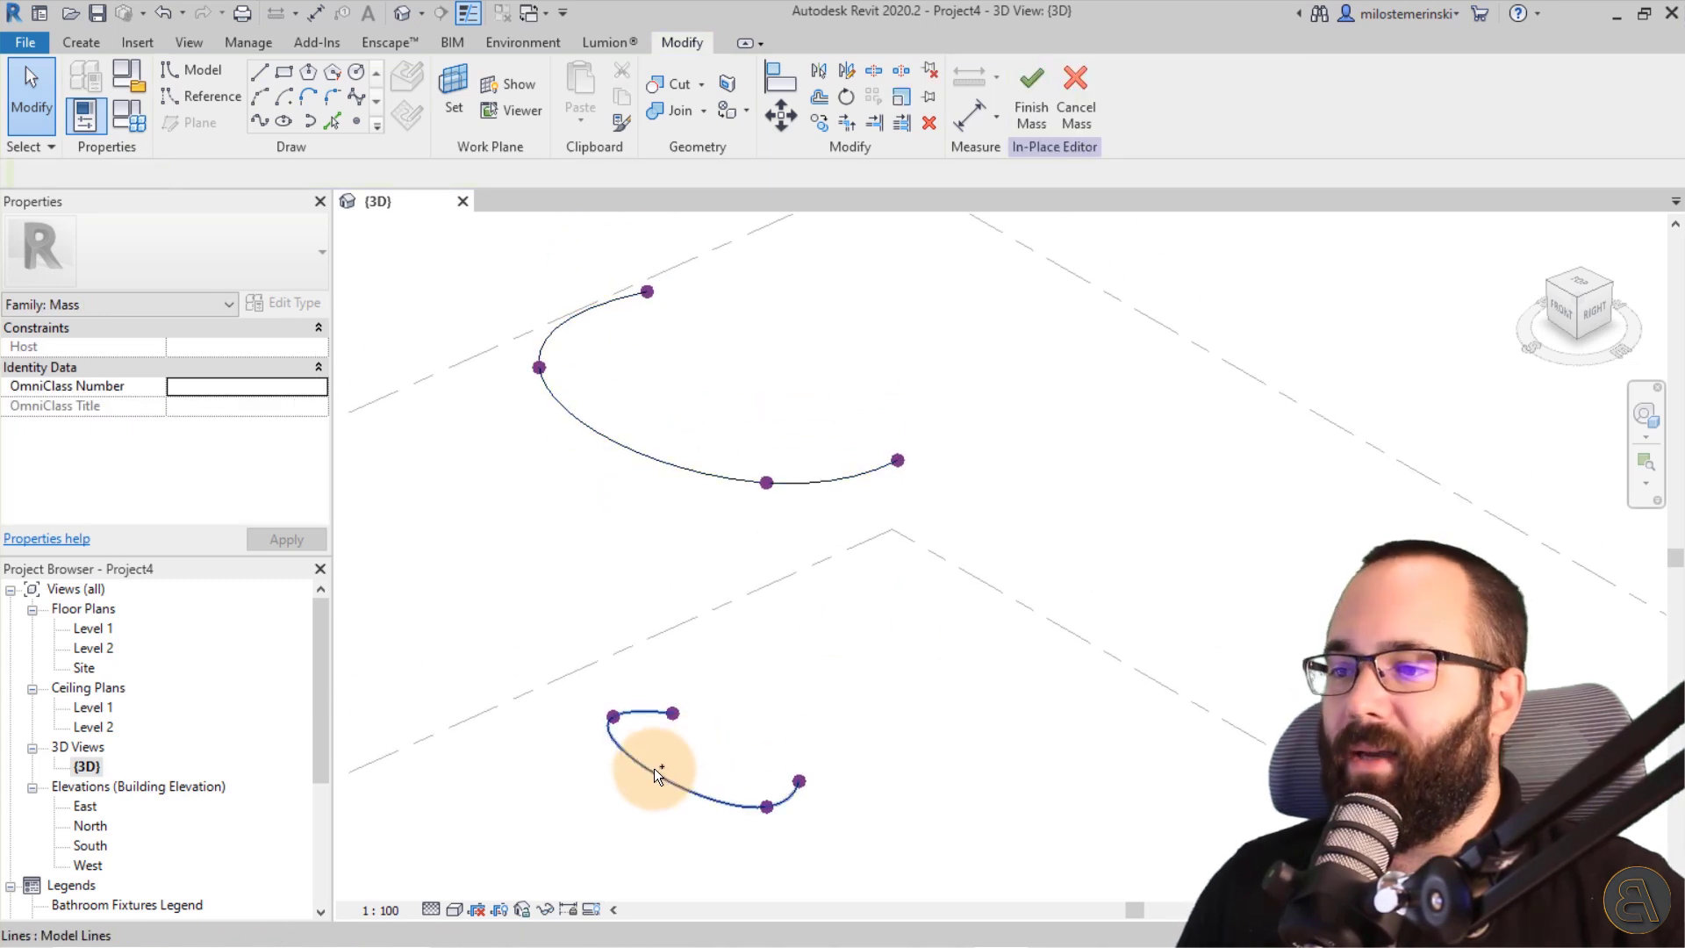
left_click(694, 459)
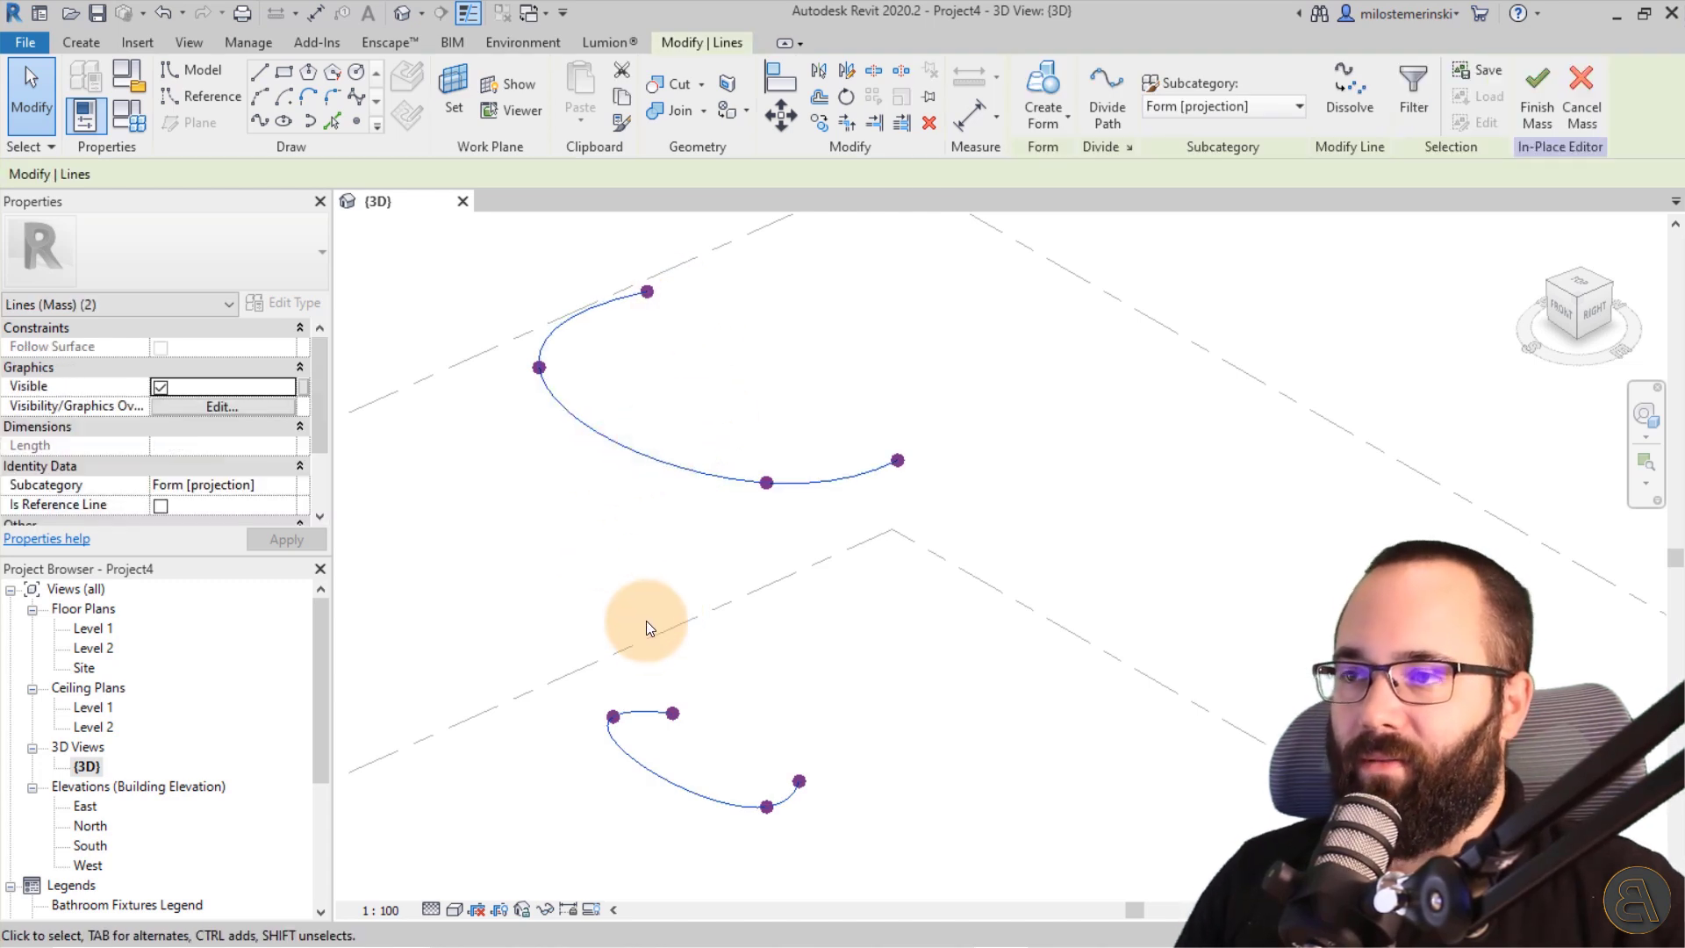
left_click(1040, 92)
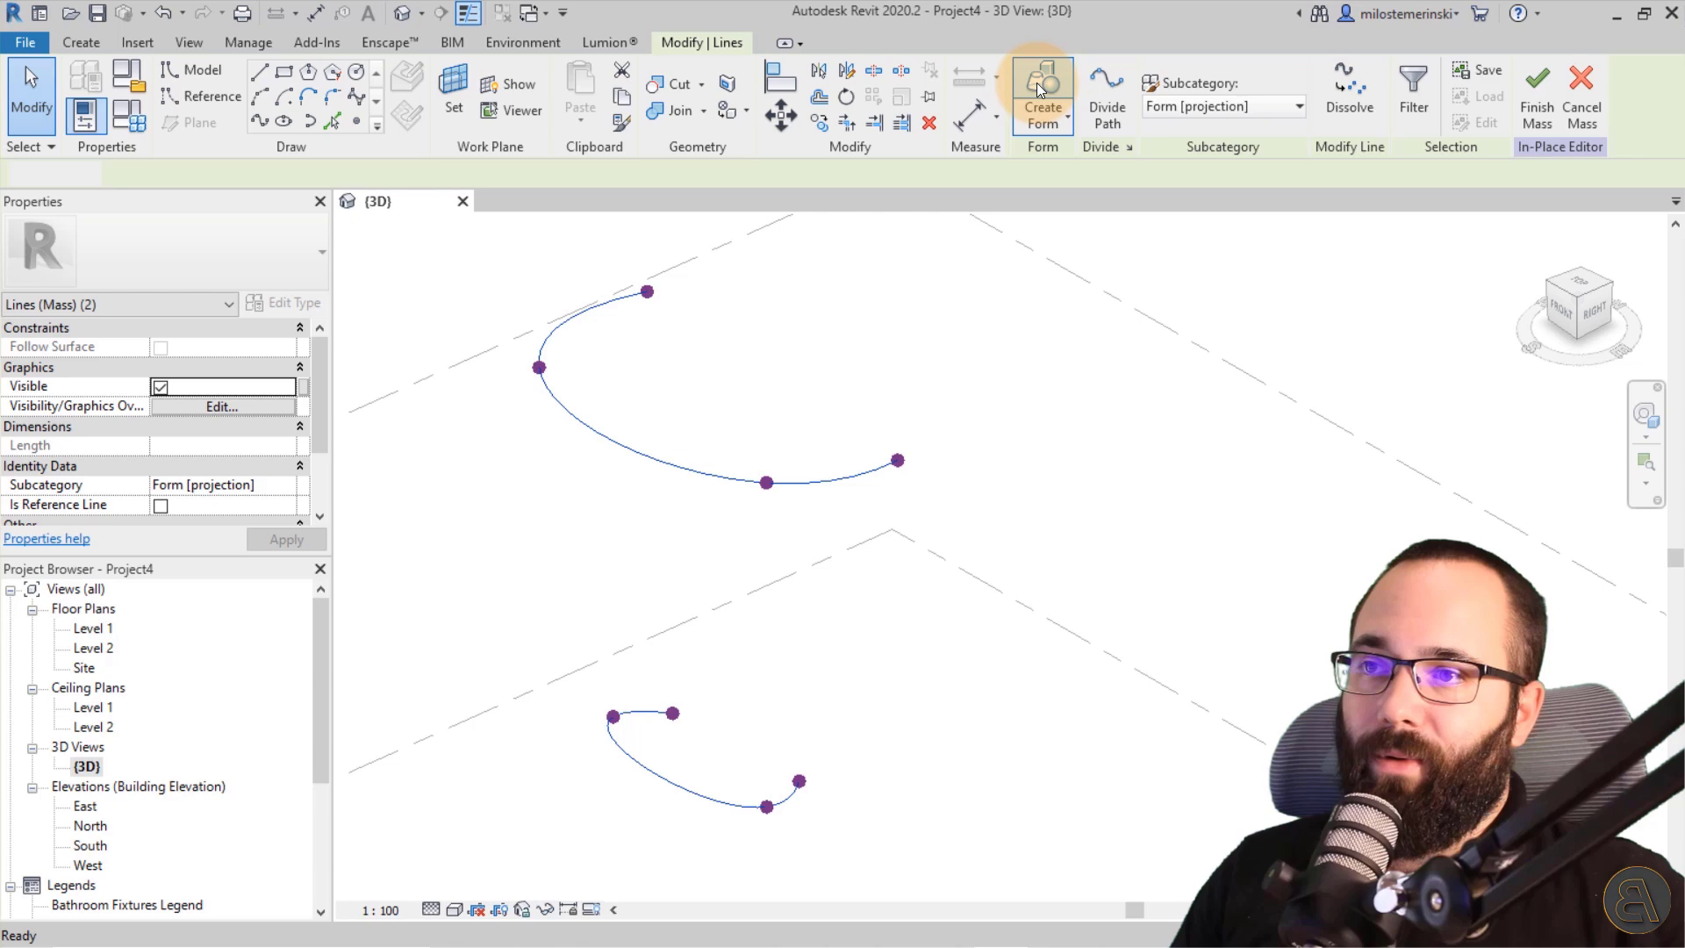
mouse_move(663, 474)
middle_mouse_down("shift")
mouse_move(654, 423)
mouse_move(700, 440)
middle_mouse_up("shift")
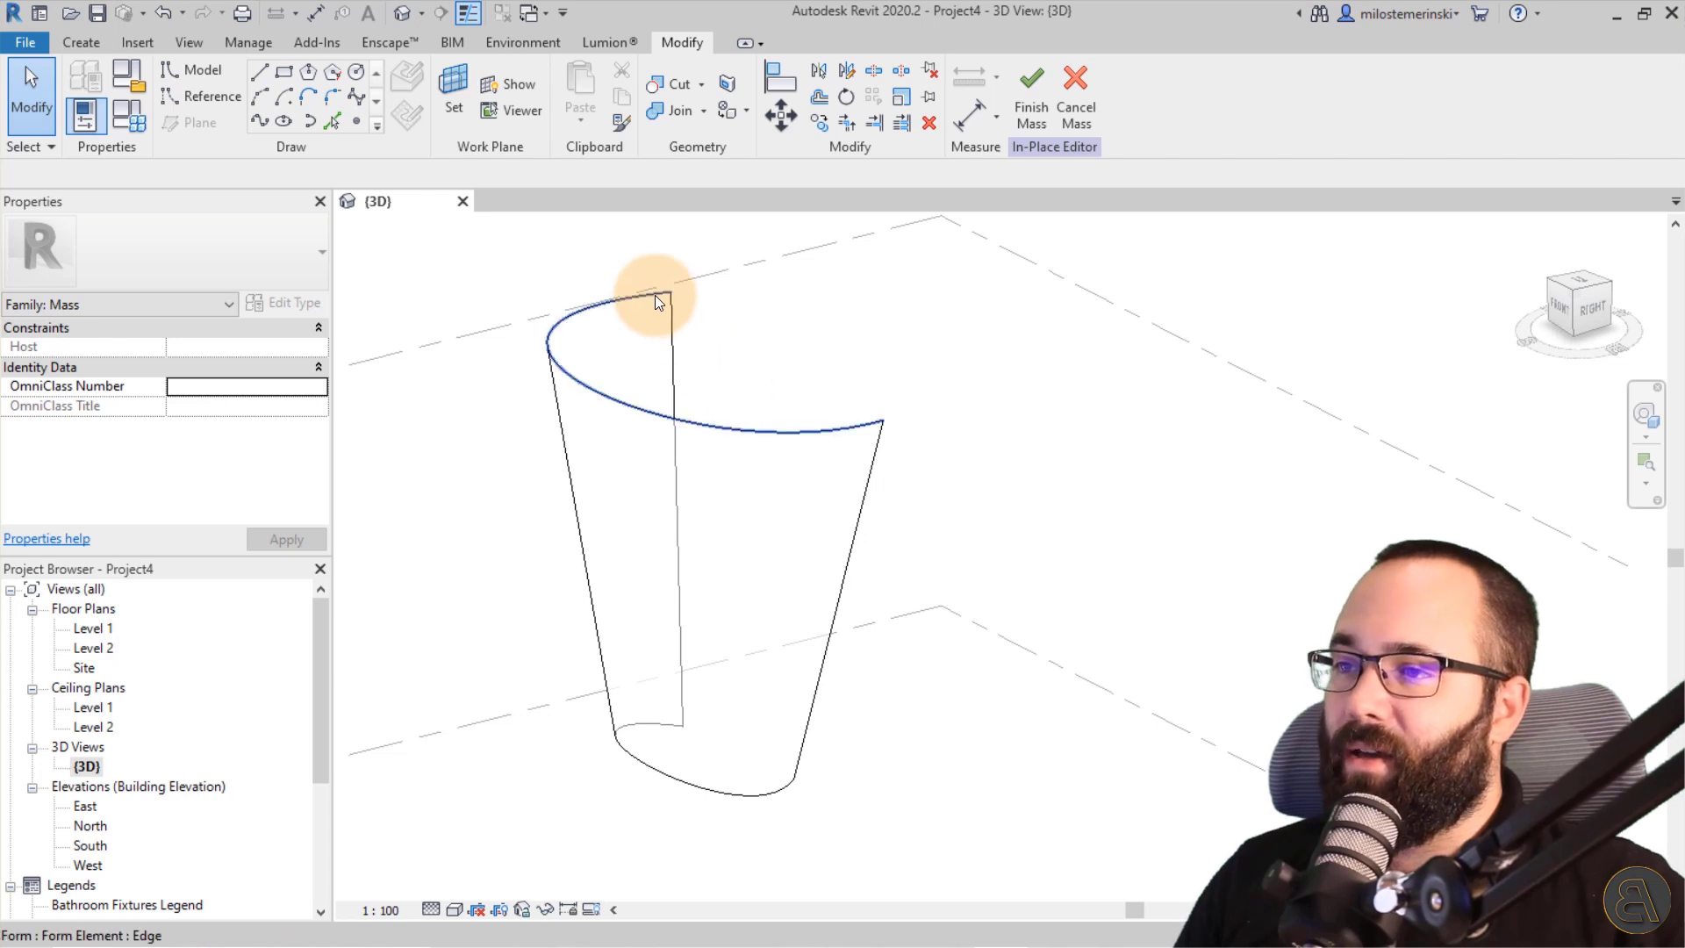
key("Tab")
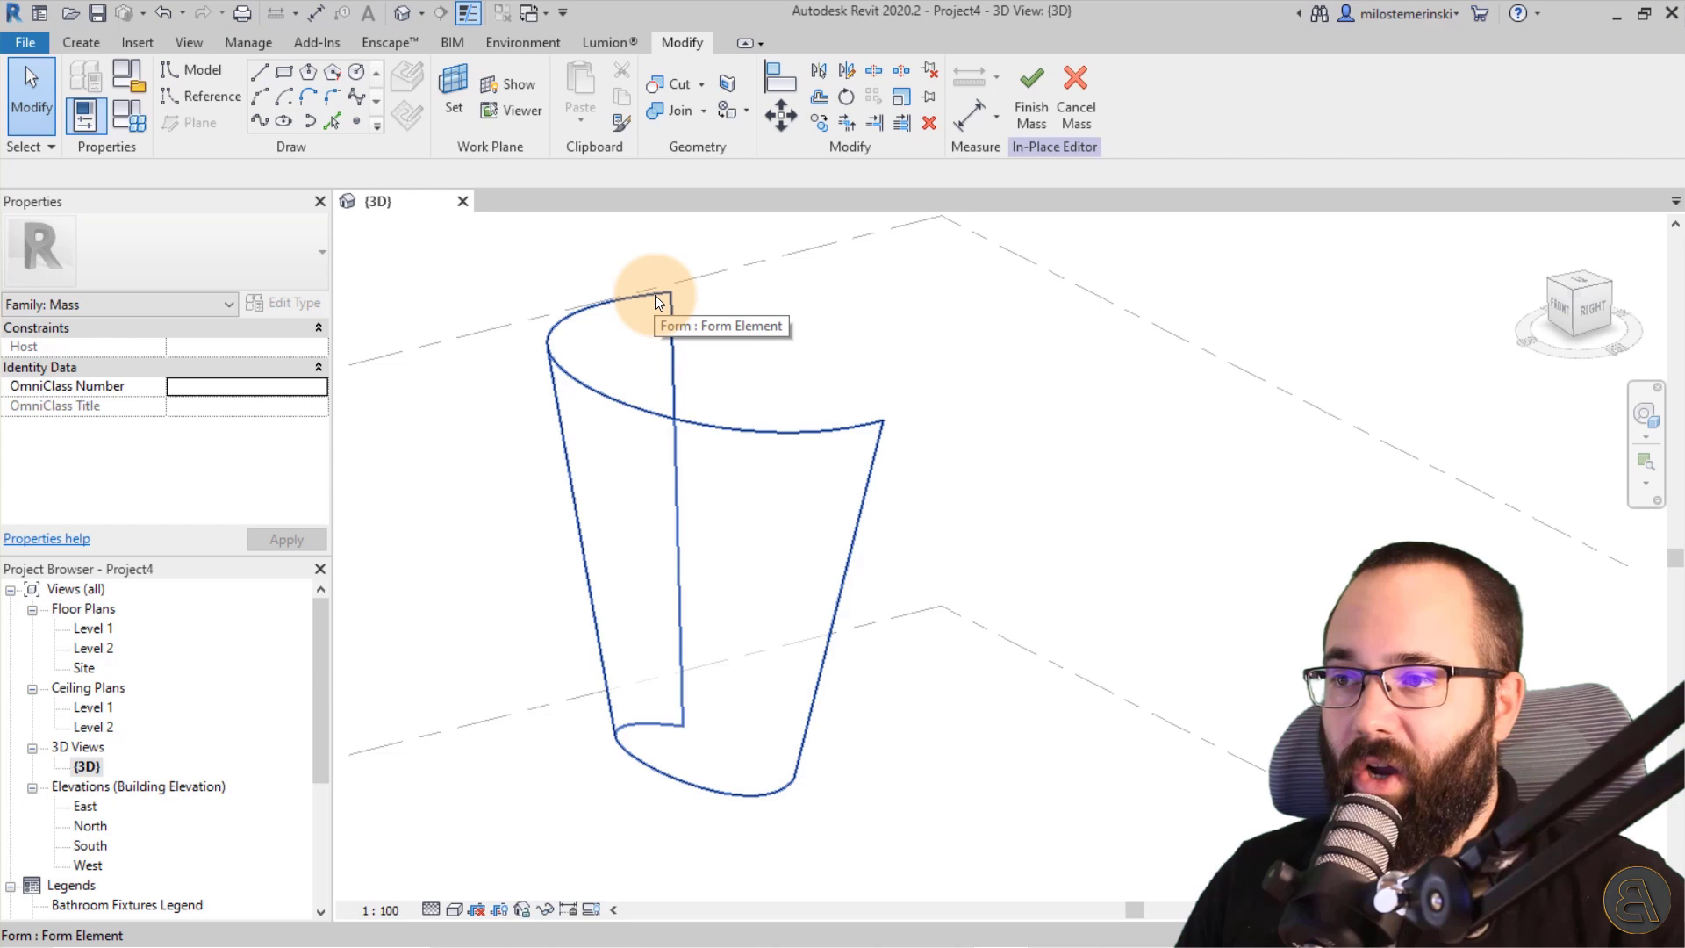
Turn on X-Ray for the lofted form to expose its vertices.
left_click(655, 295)
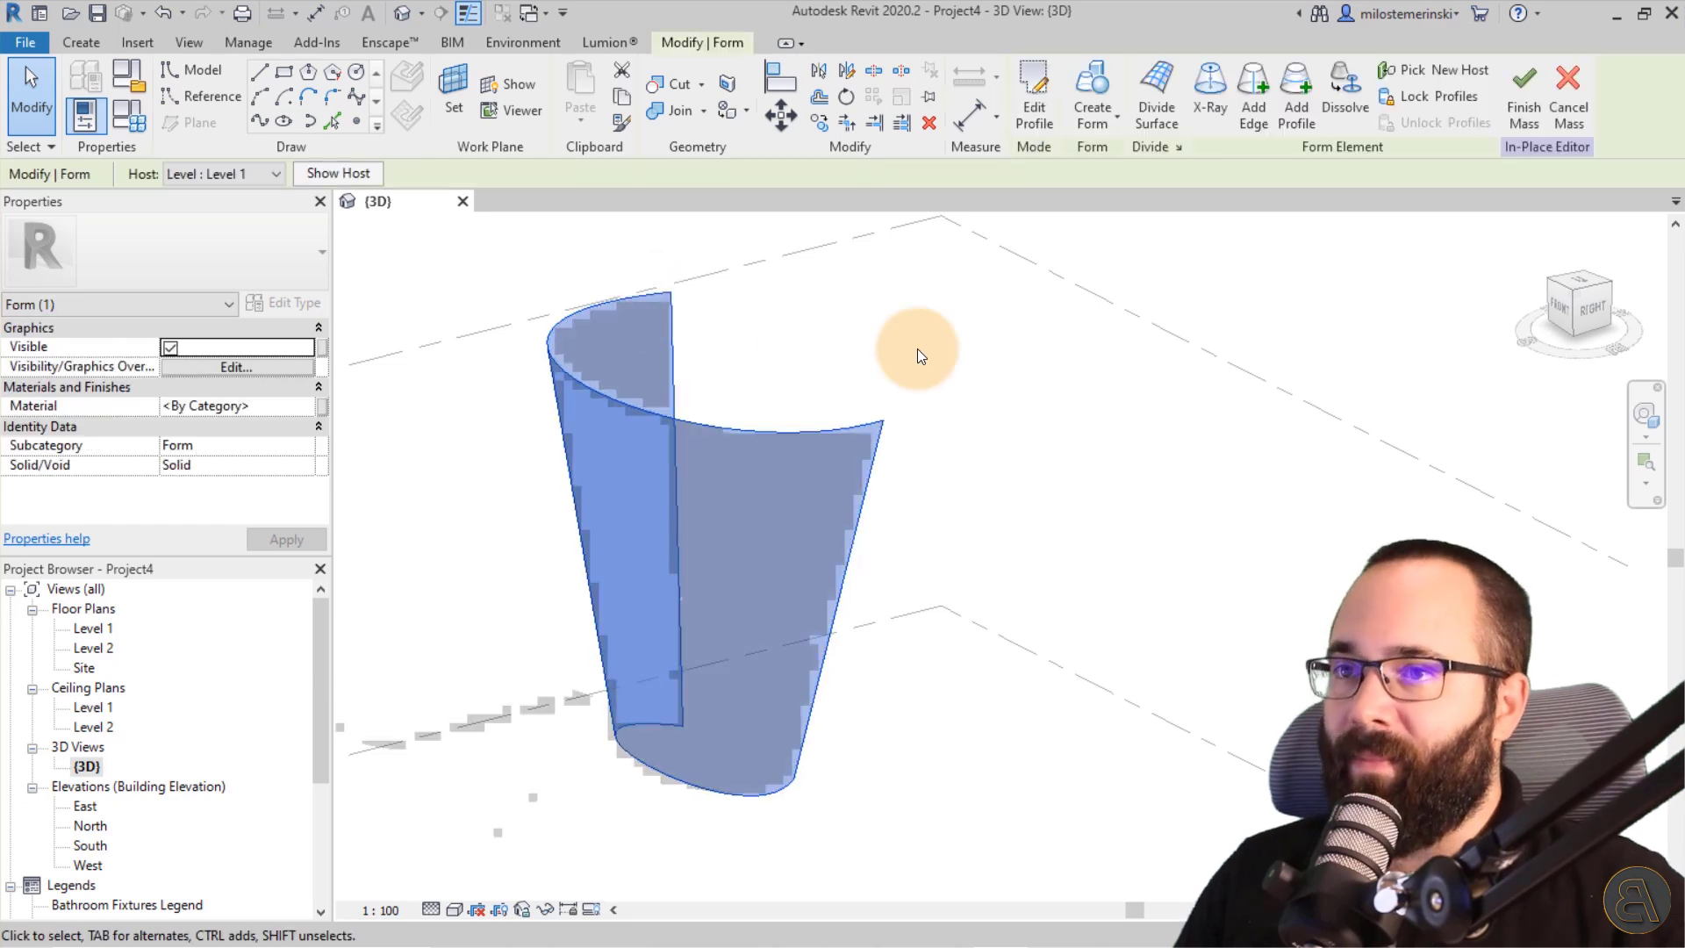
left_click(1199, 107)
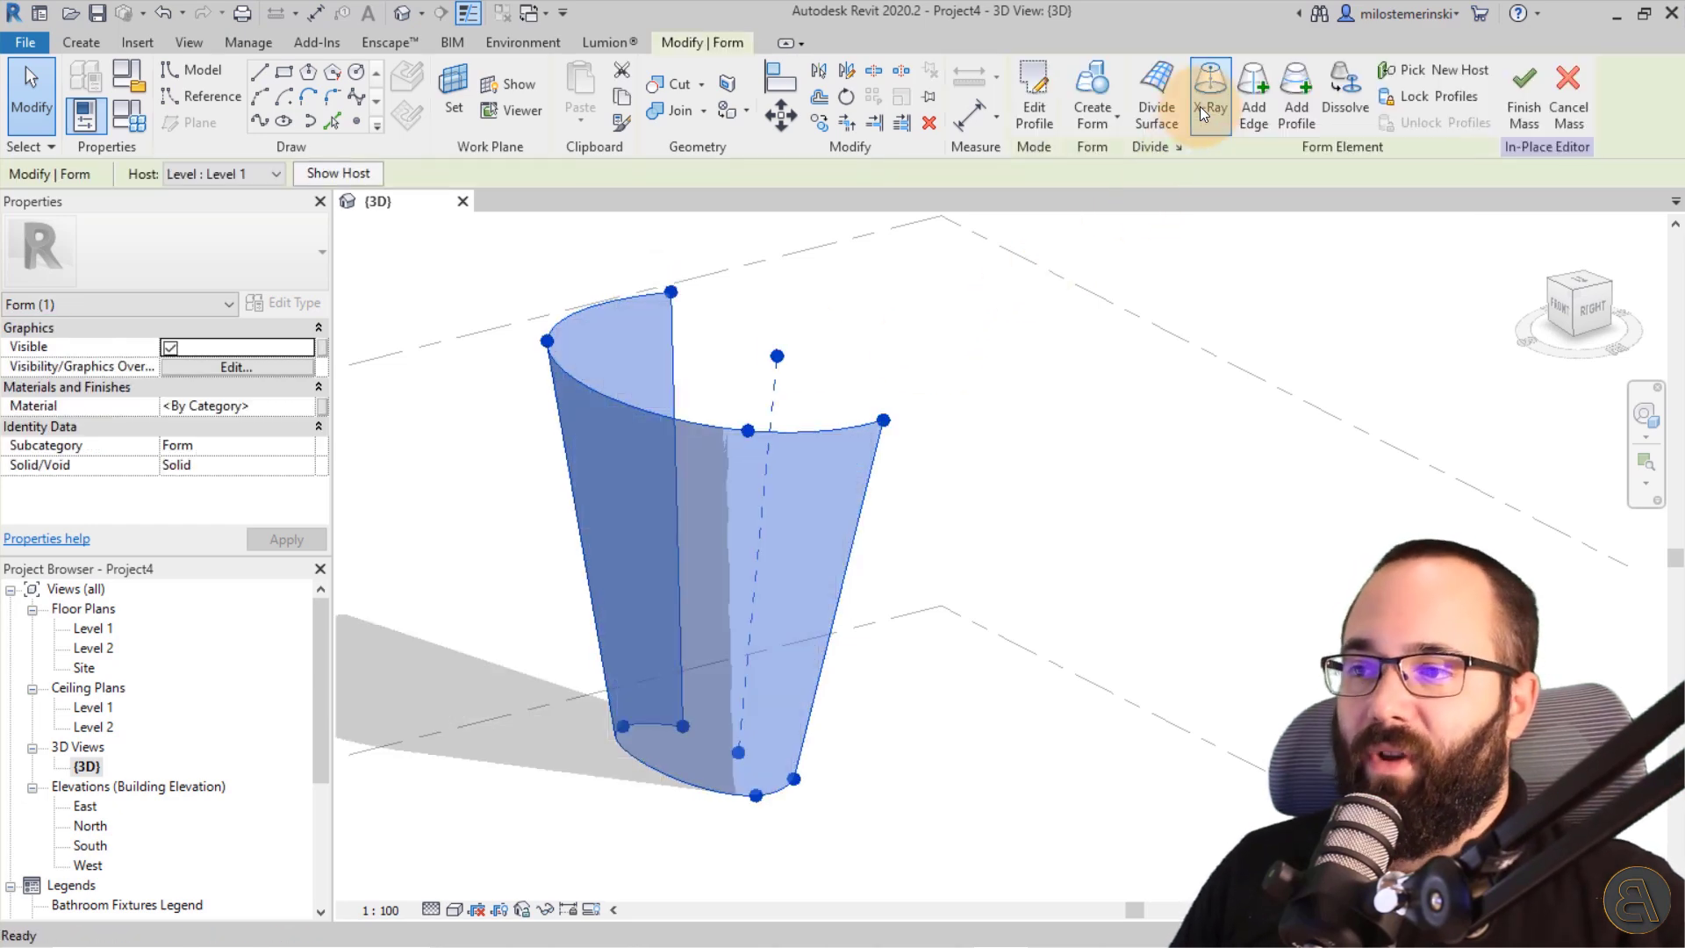
left_click(922, 497)
mouse_move(922, 497)
middle_mouse_down("shift")
mouse_move(669, 458)
mouse_move(574, 406)
mouse_move(802, 538)
mouse_move(1035, 528)
mouse_move(760, 354)
middle_mouse_up("shift")
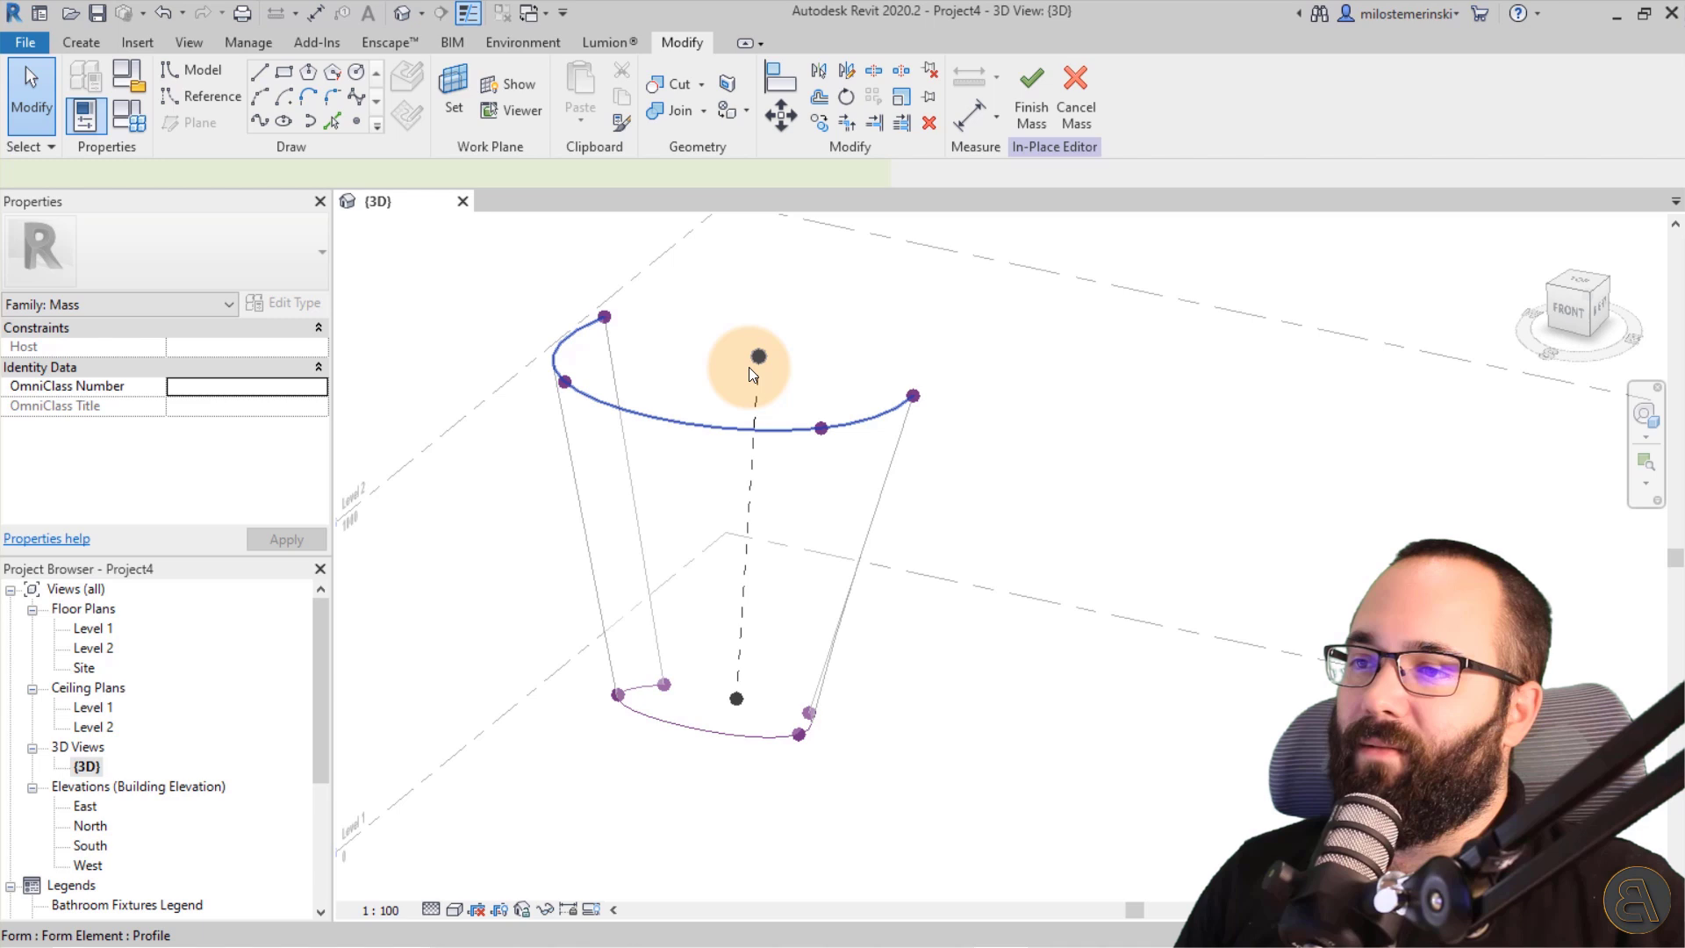
mouse_move(760, 361)
left_mouse_down()
mouse_move(757, 397)
mouse_move(688, 384)
left_mouse_up()
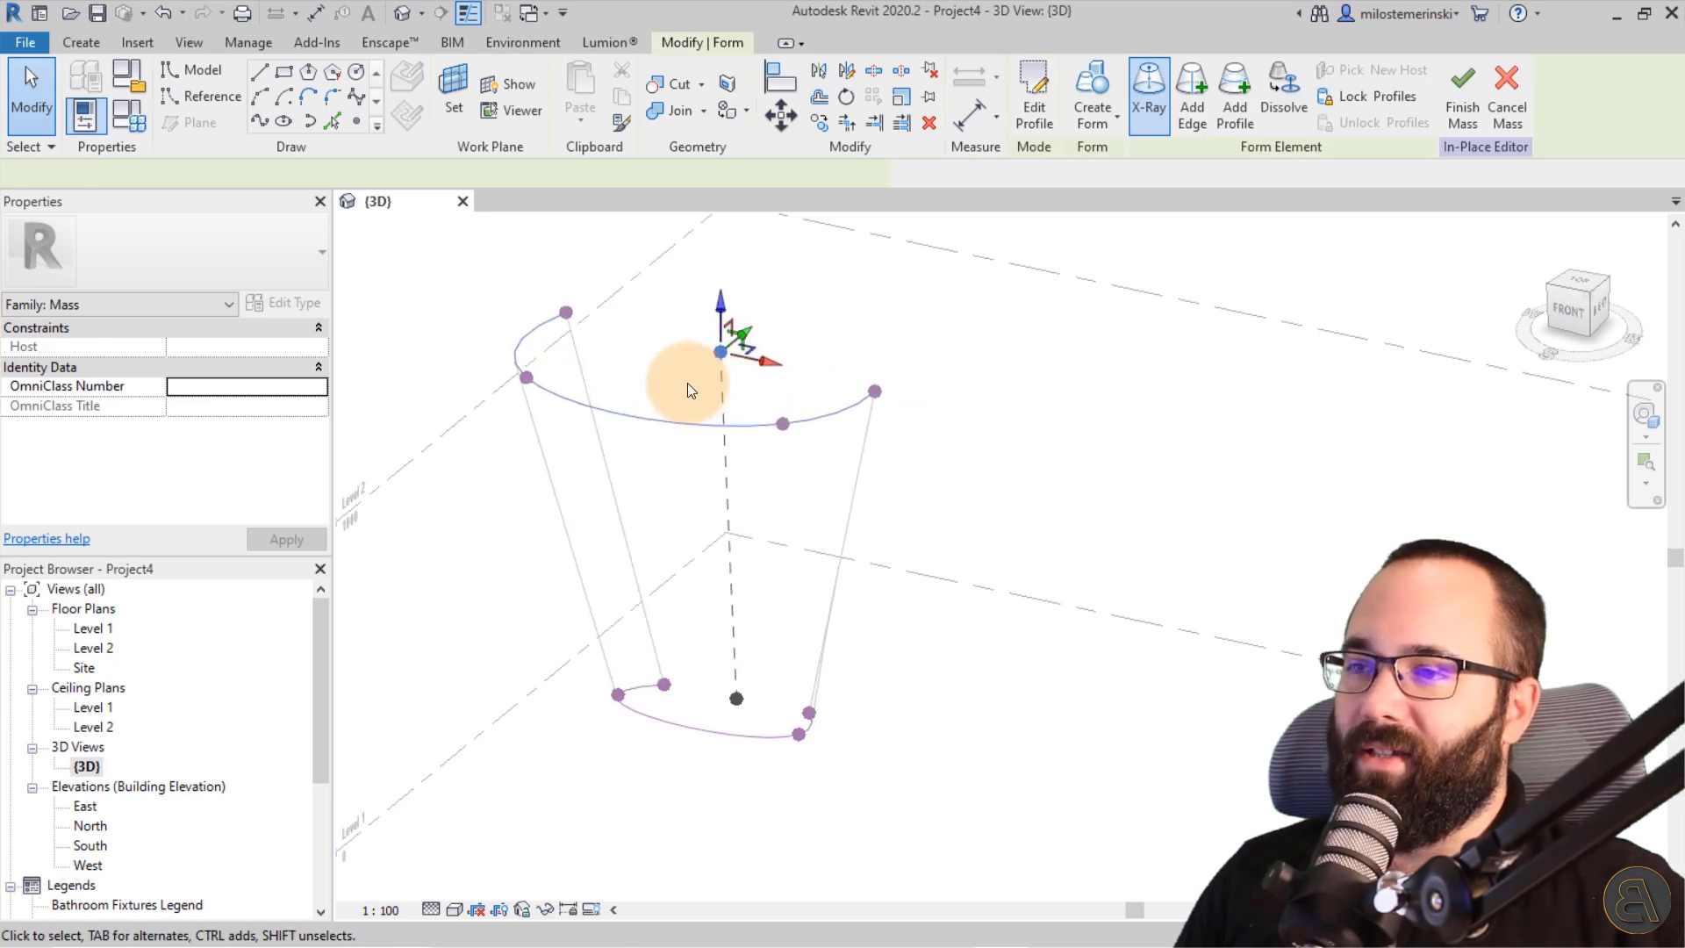
left_click(162, 13)
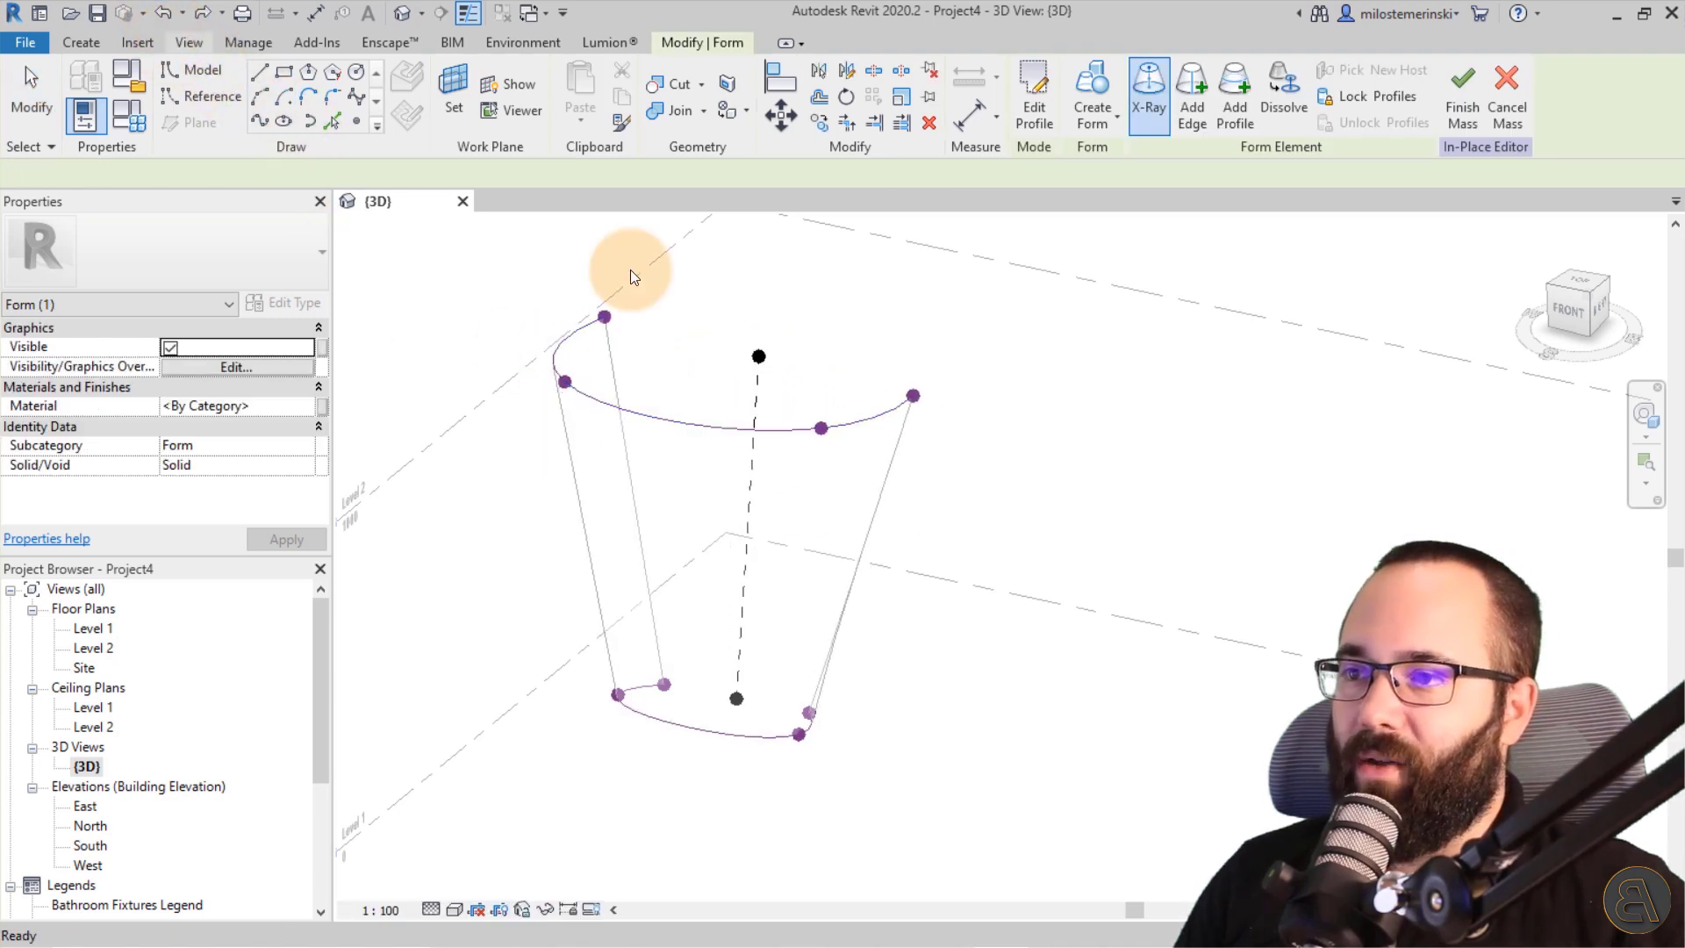
Raise the top profile's right vertex and lower its front and left vertices.
left_click(912, 397)
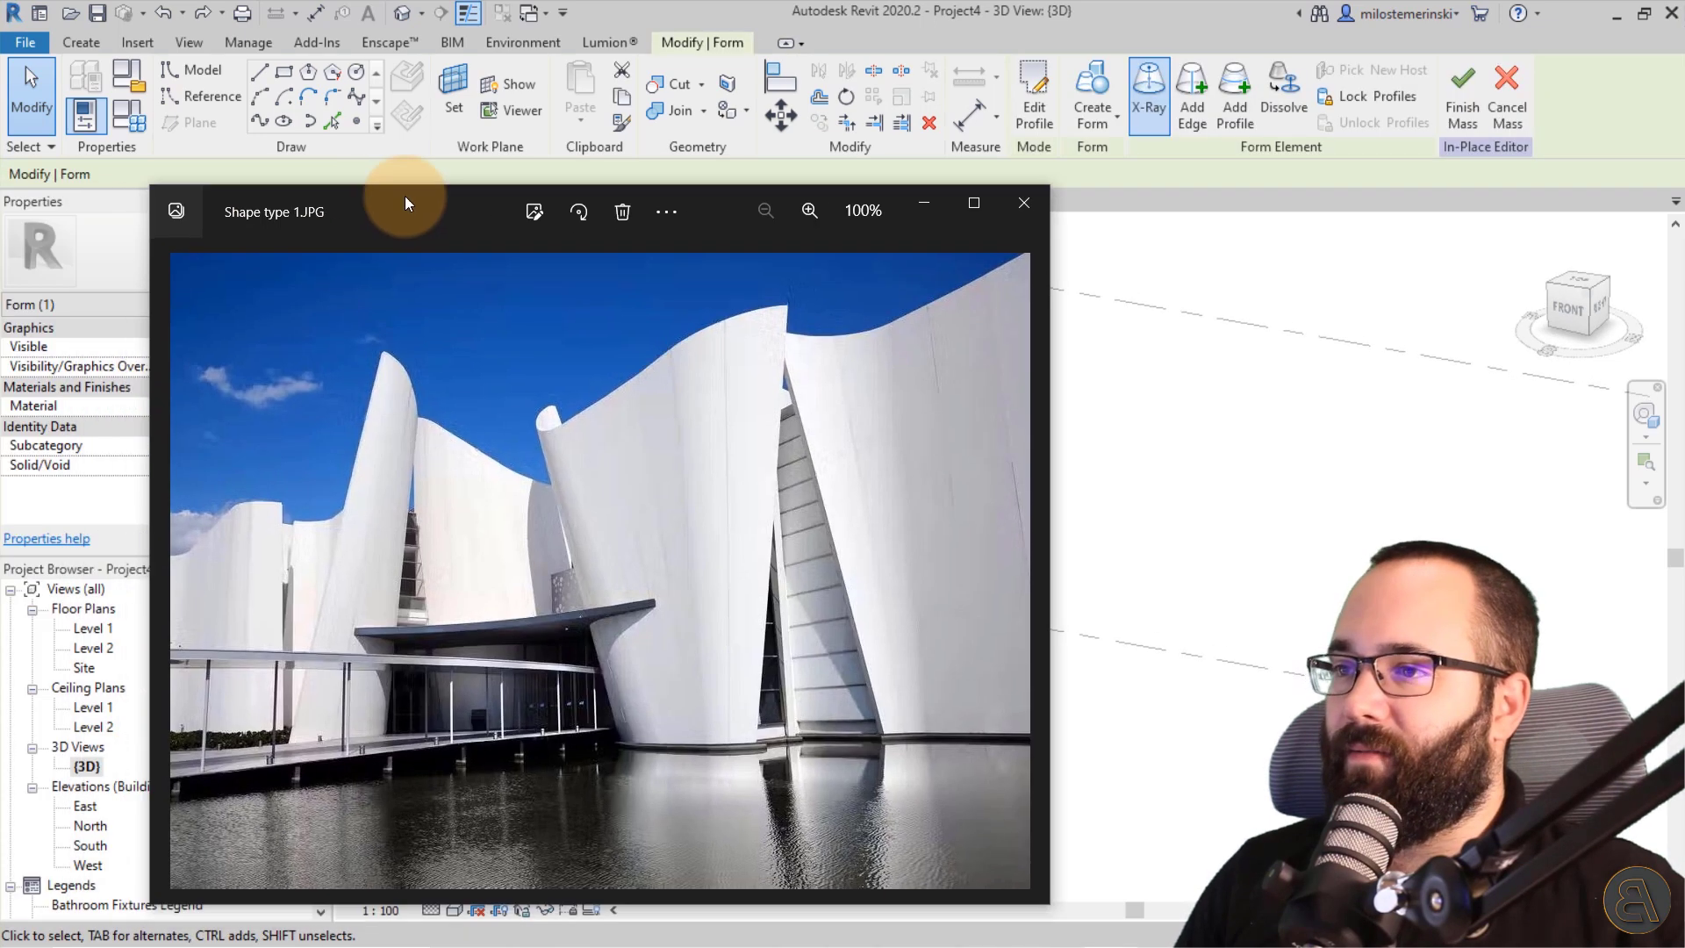
left_click_drag(405, 197, 451, 149)
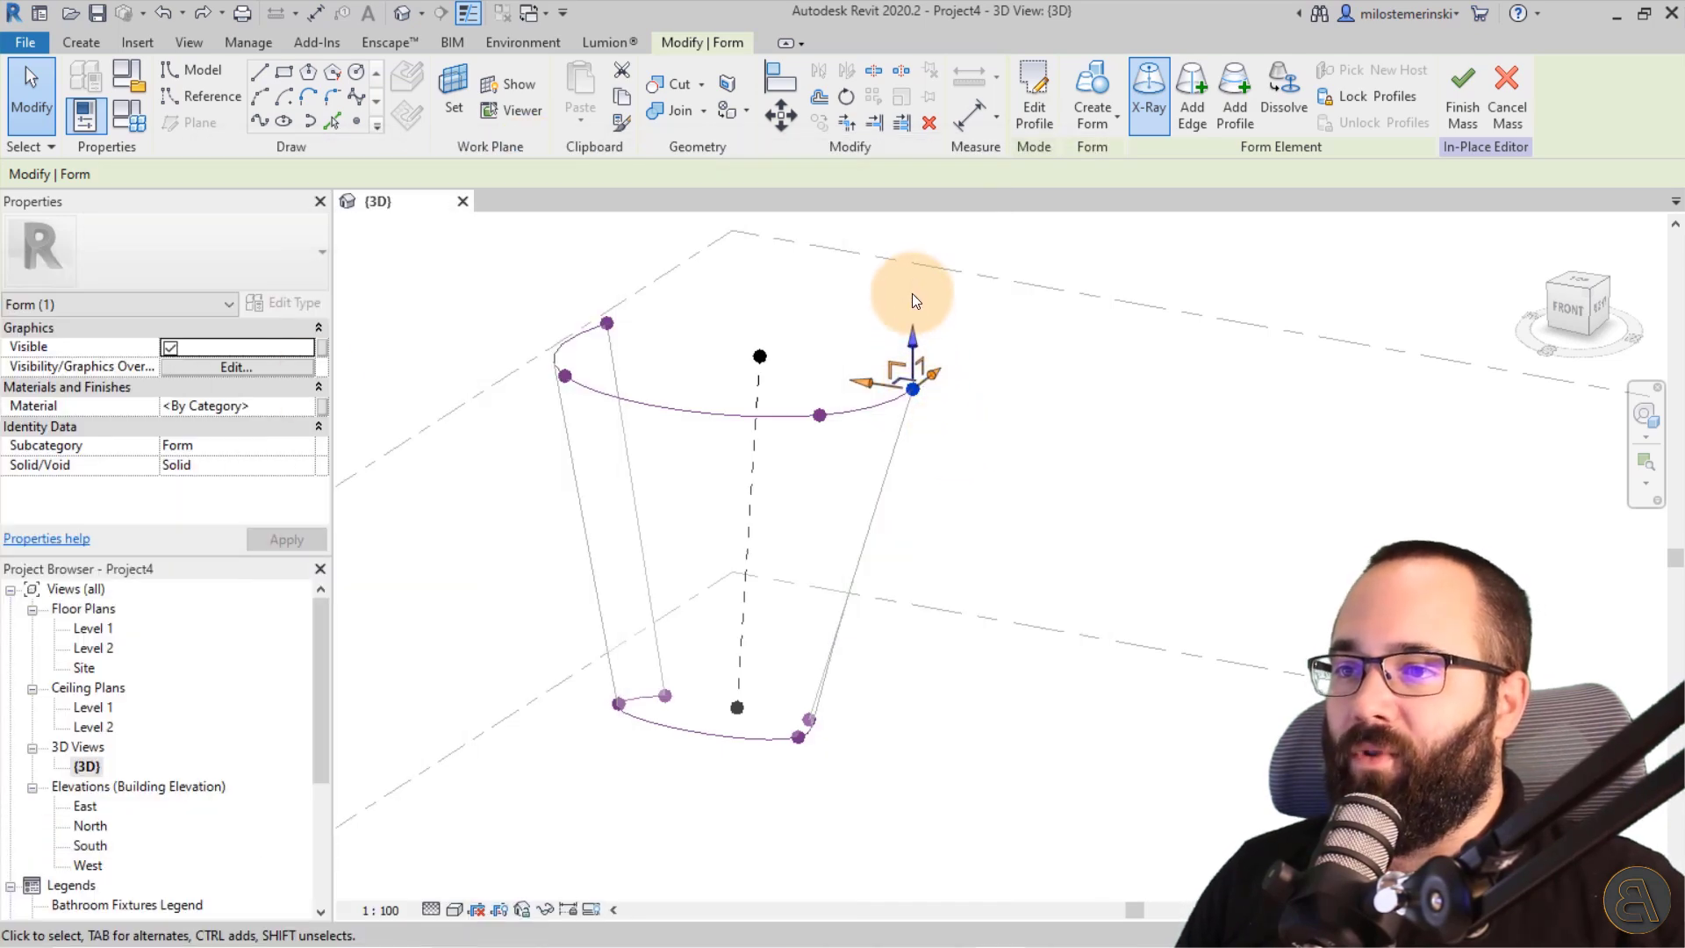
left_click_drag(919, 345, 939, 315)
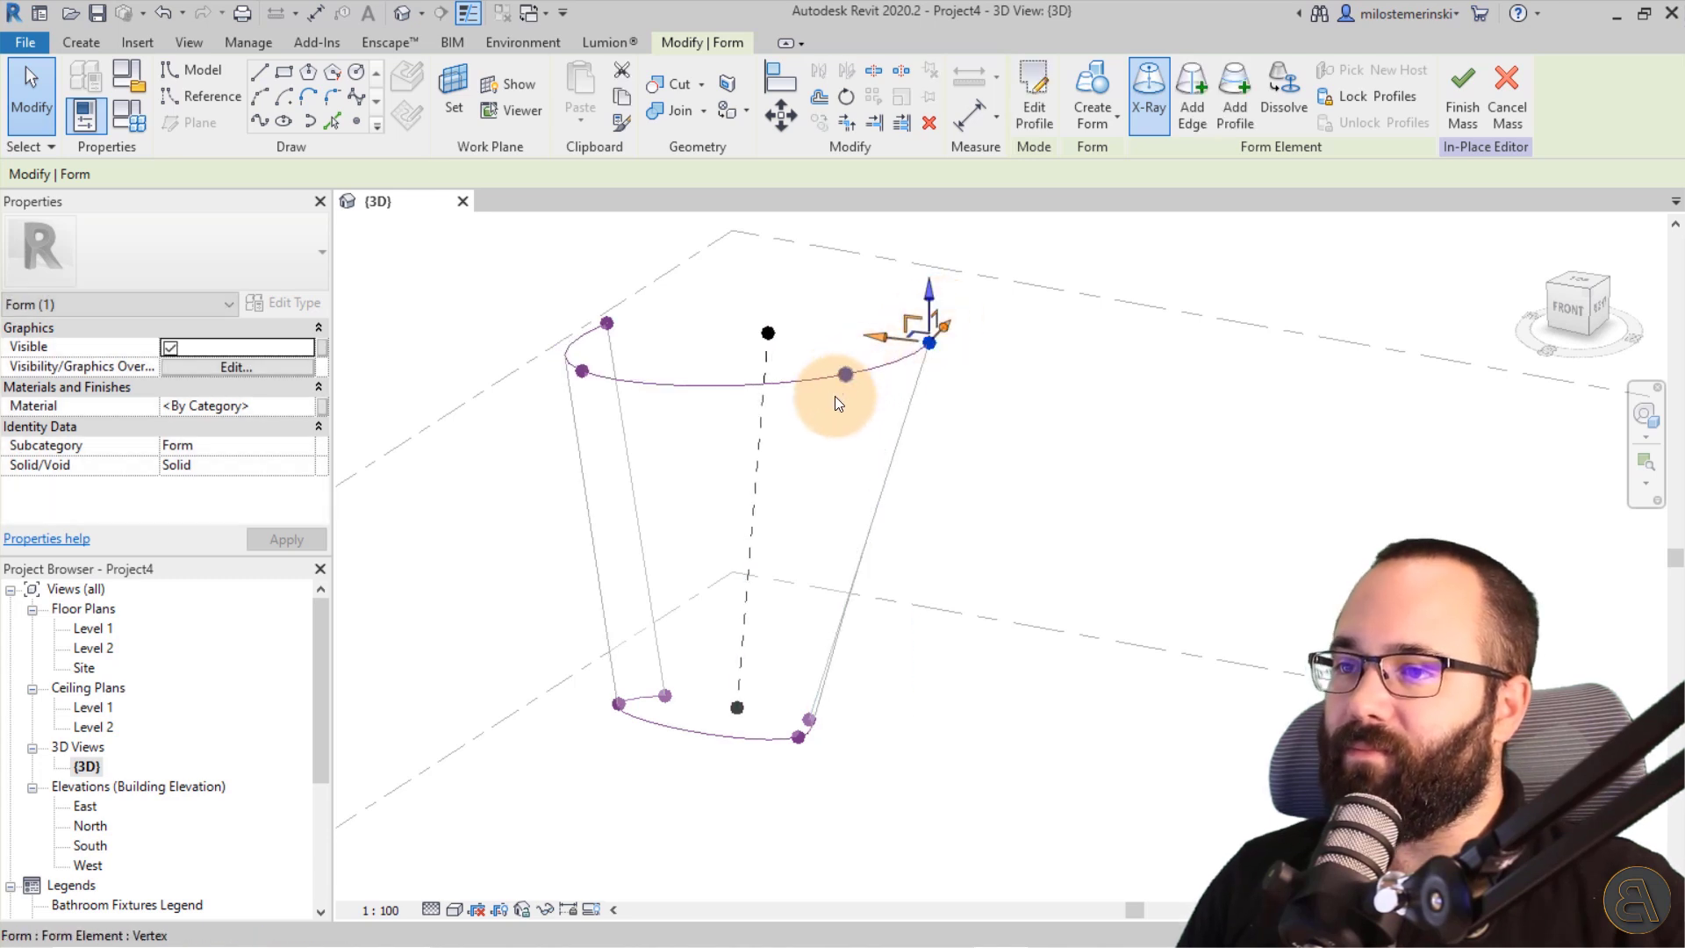
left_click(846, 375)
left_click_drag(843, 353, 846, 360)
left_click(582, 370)
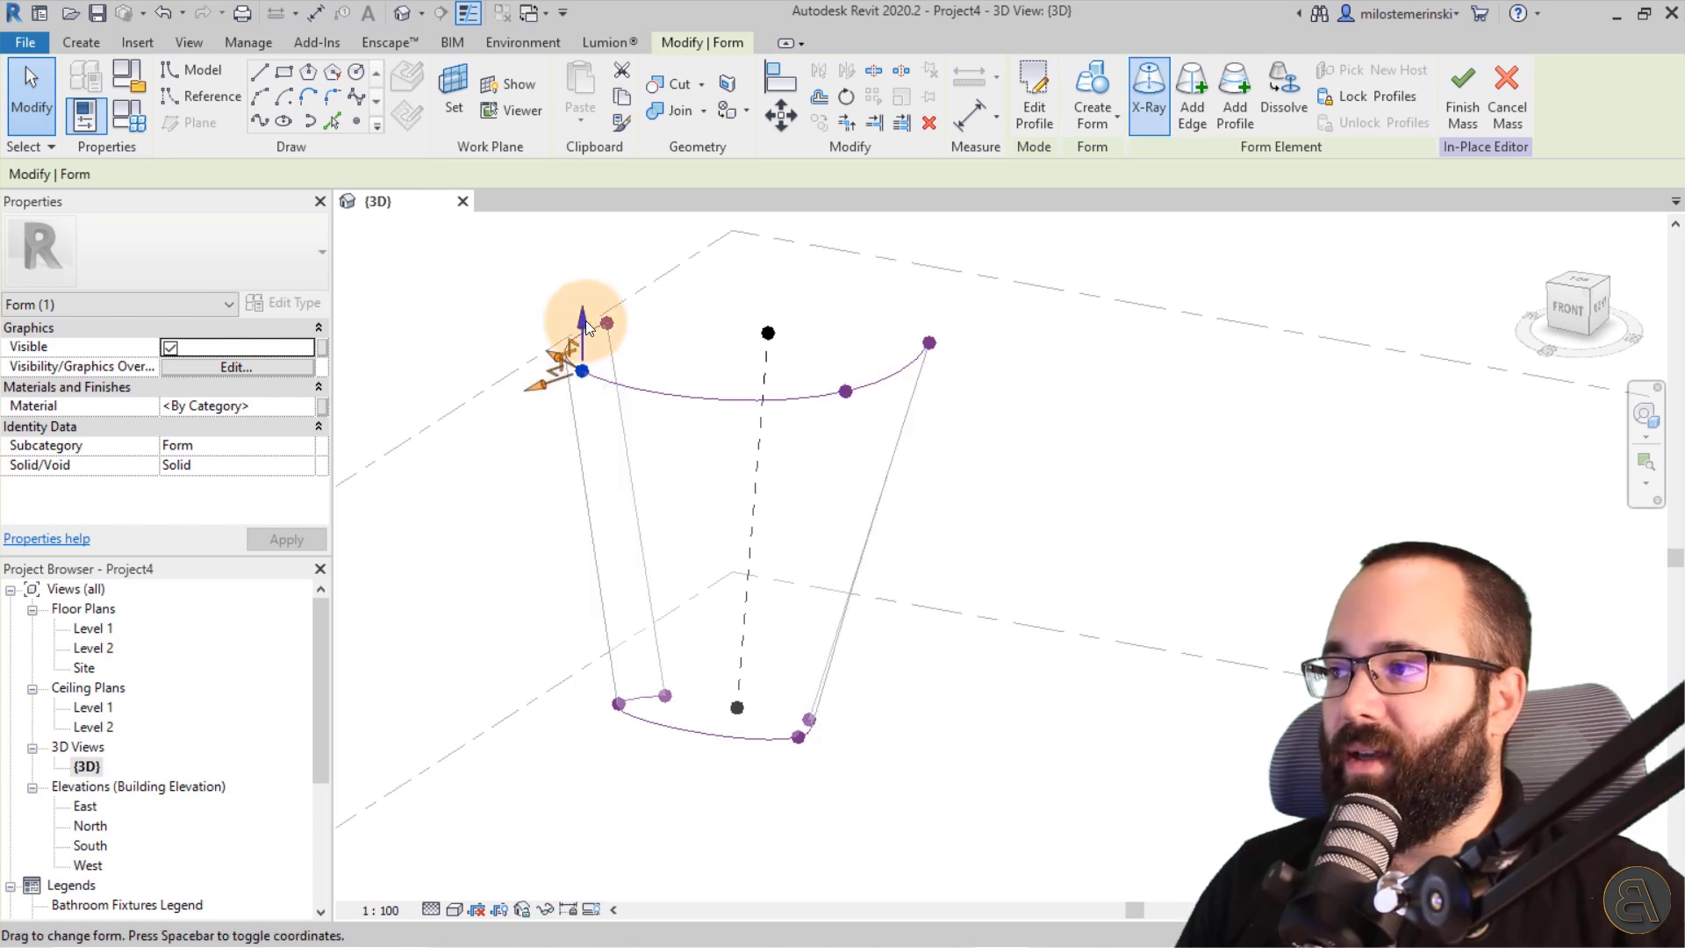
left_click_drag(584, 322, 650, 468)
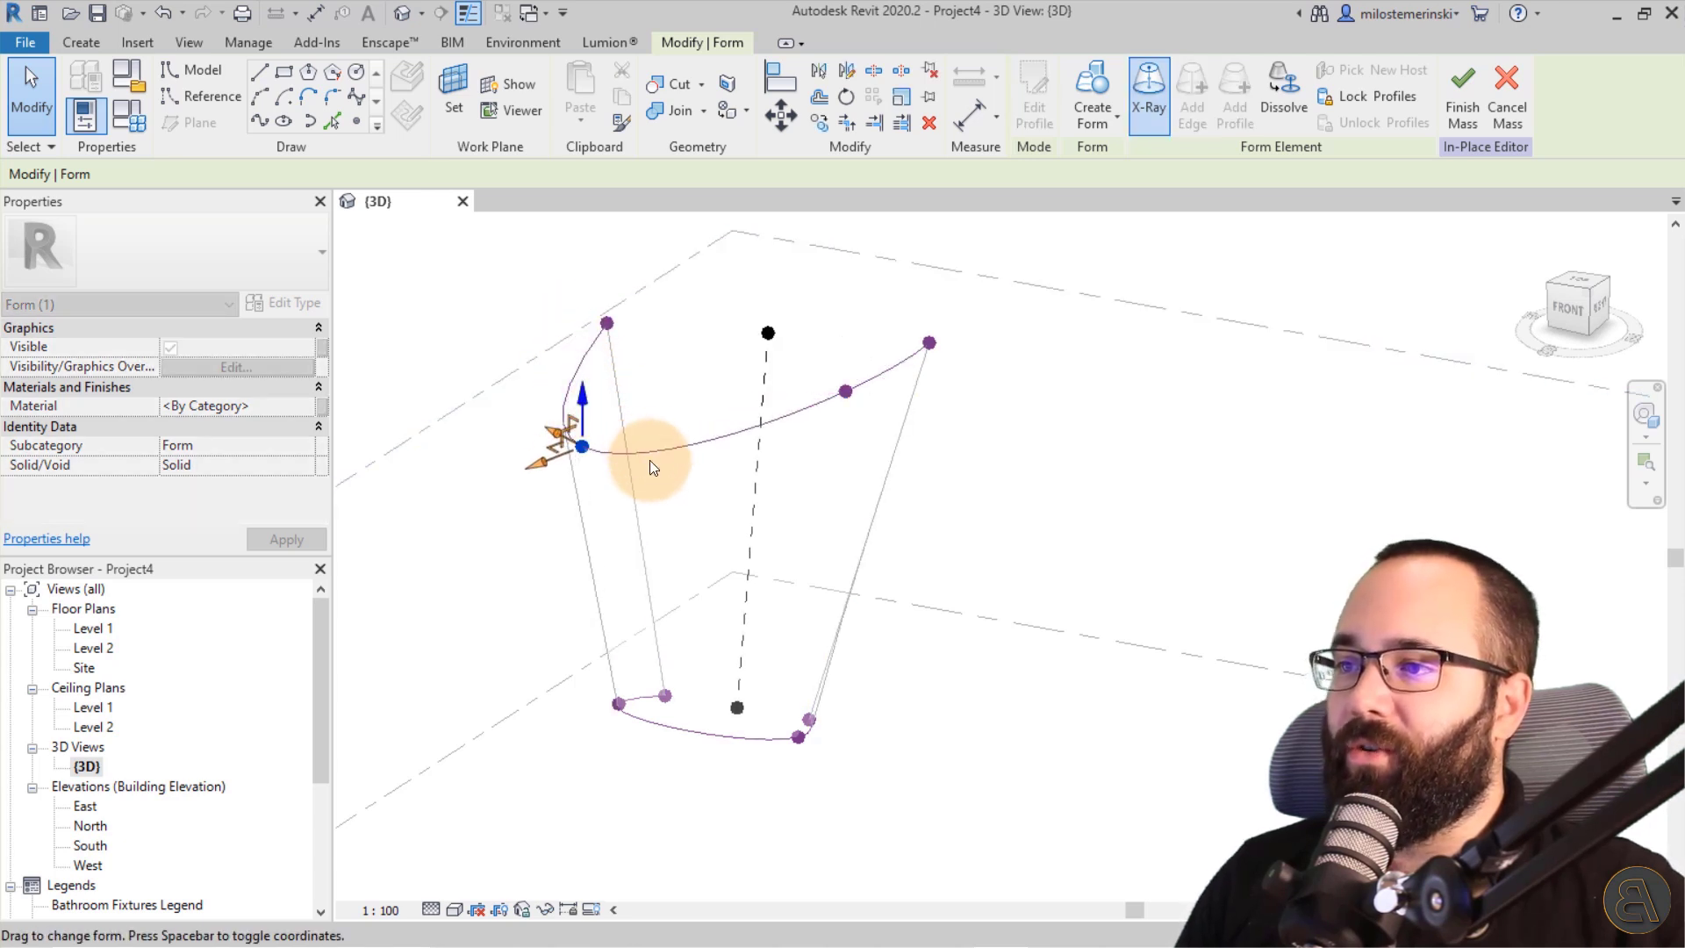
left_click(997, 574)
Orbit around the reshaped form, then Tab-select the whole form.
mouse_move(876, 512)
middle_mouse_down("shift")
mouse_move(629, 494)
mouse_move(1102, 483)
middle_mouse_up("shift")
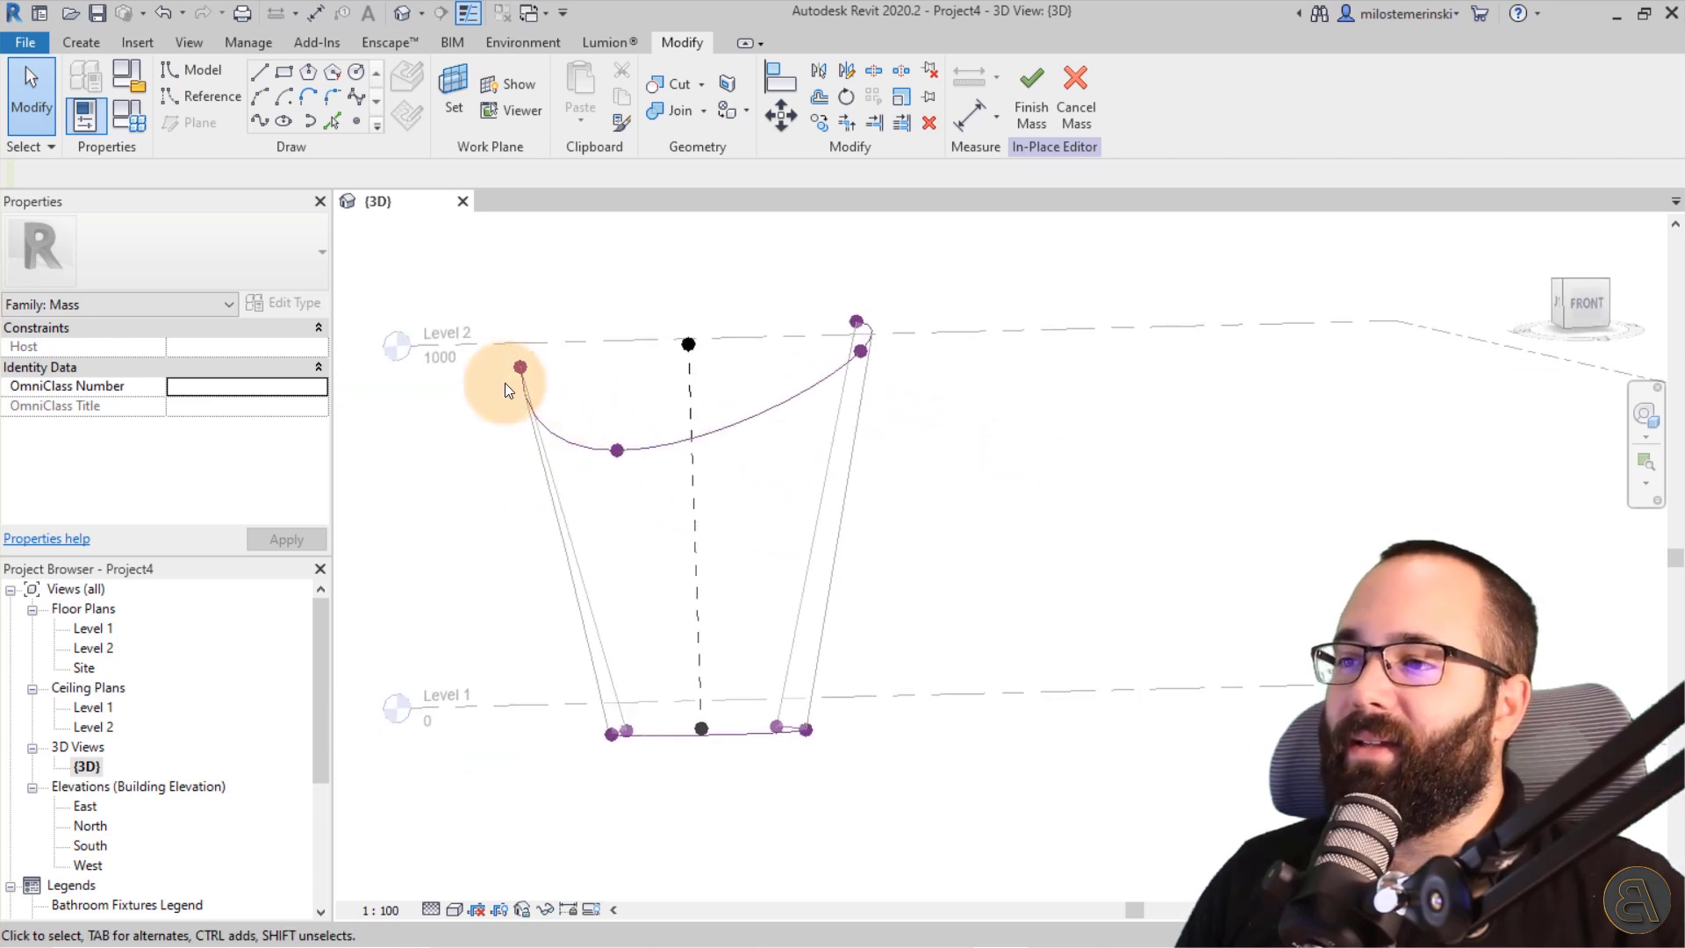
middle_click_drag(857, 376, 934, 663, "shift")
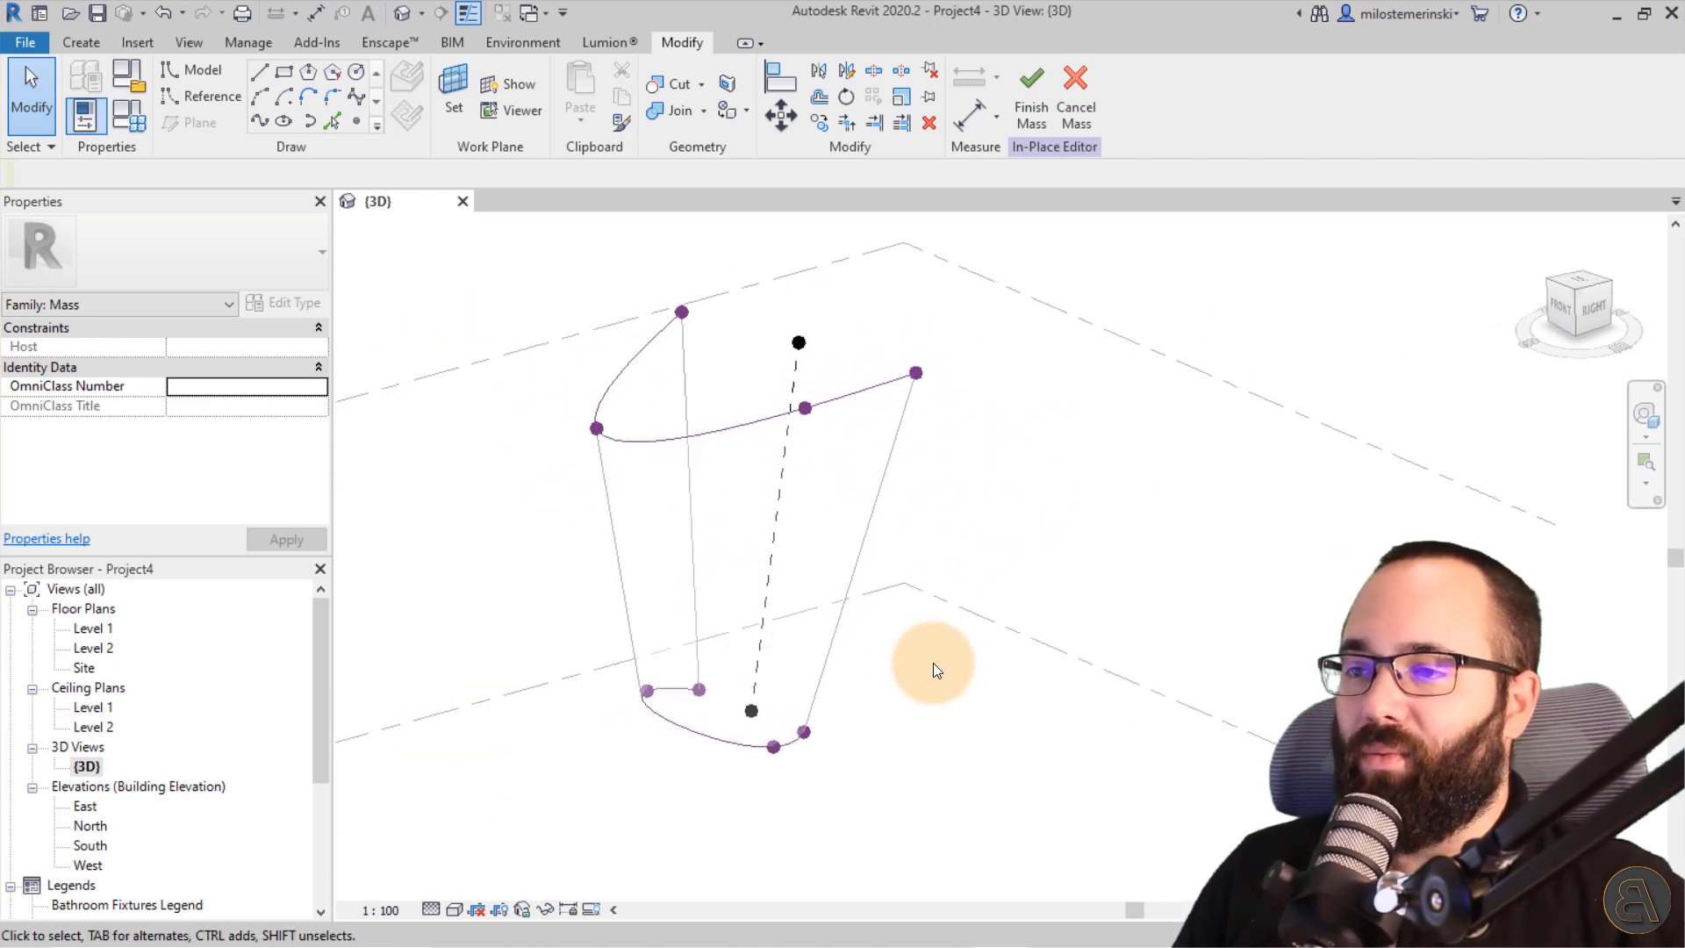
mouse_move(861, 552)
middle_mouse_down("shift")
mouse_move(910, 582)
mouse_move(889, 575)
middle_mouse_up("shift")
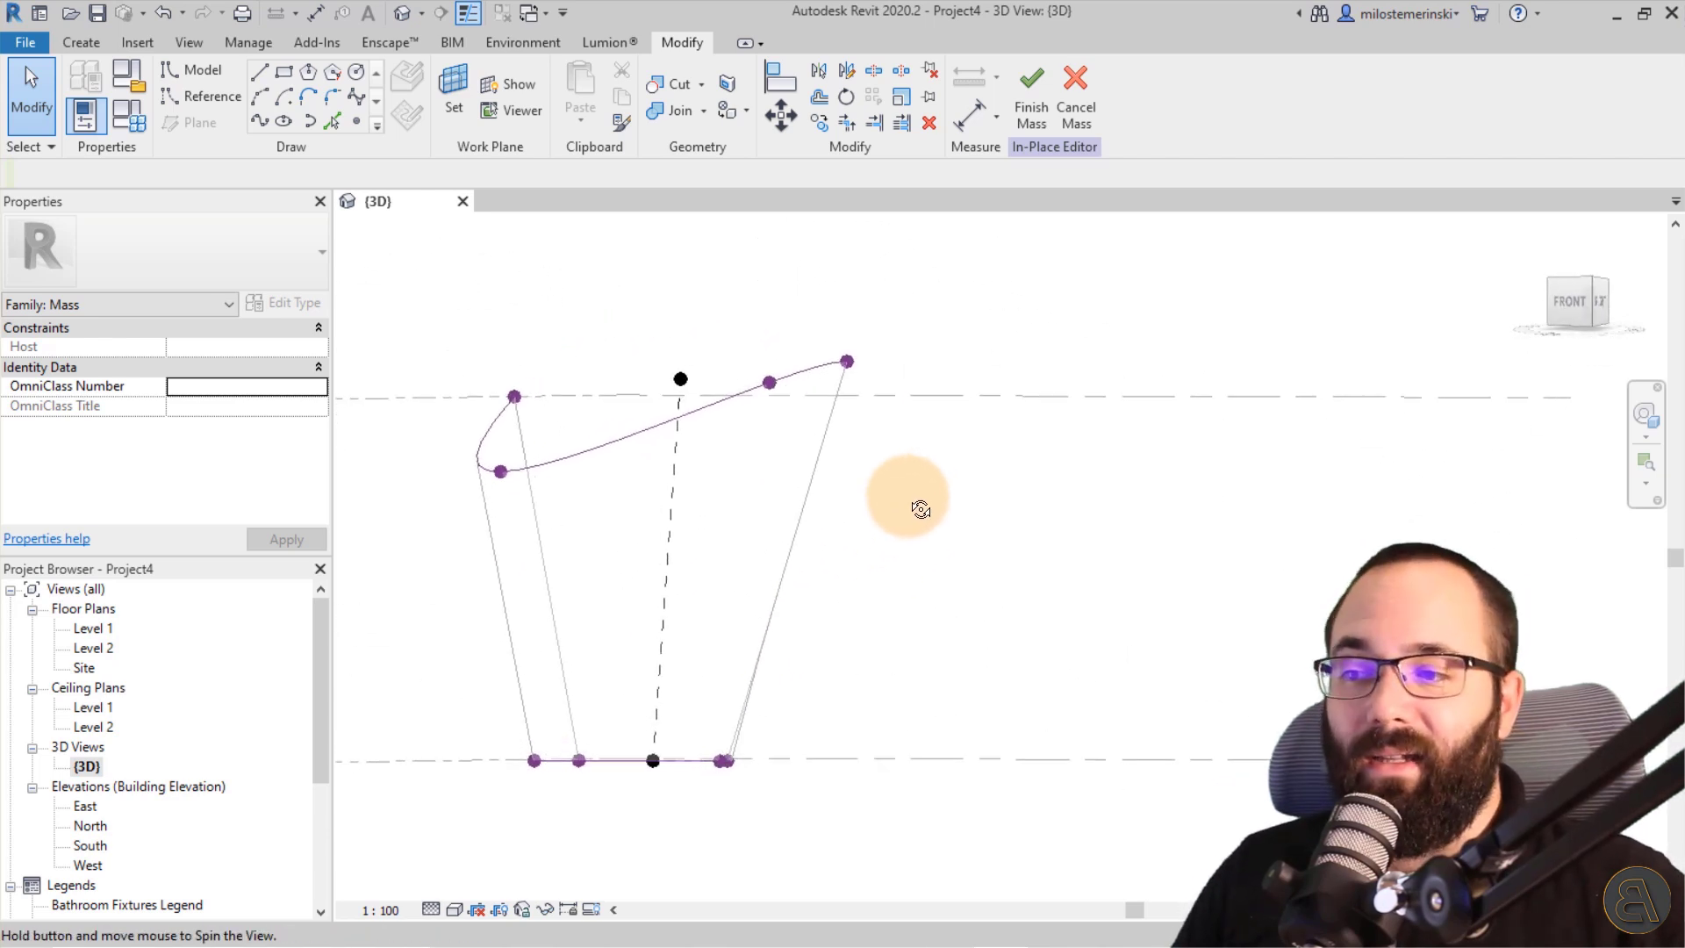
middle_click_drag(889, 576, 525, 419, "shift")
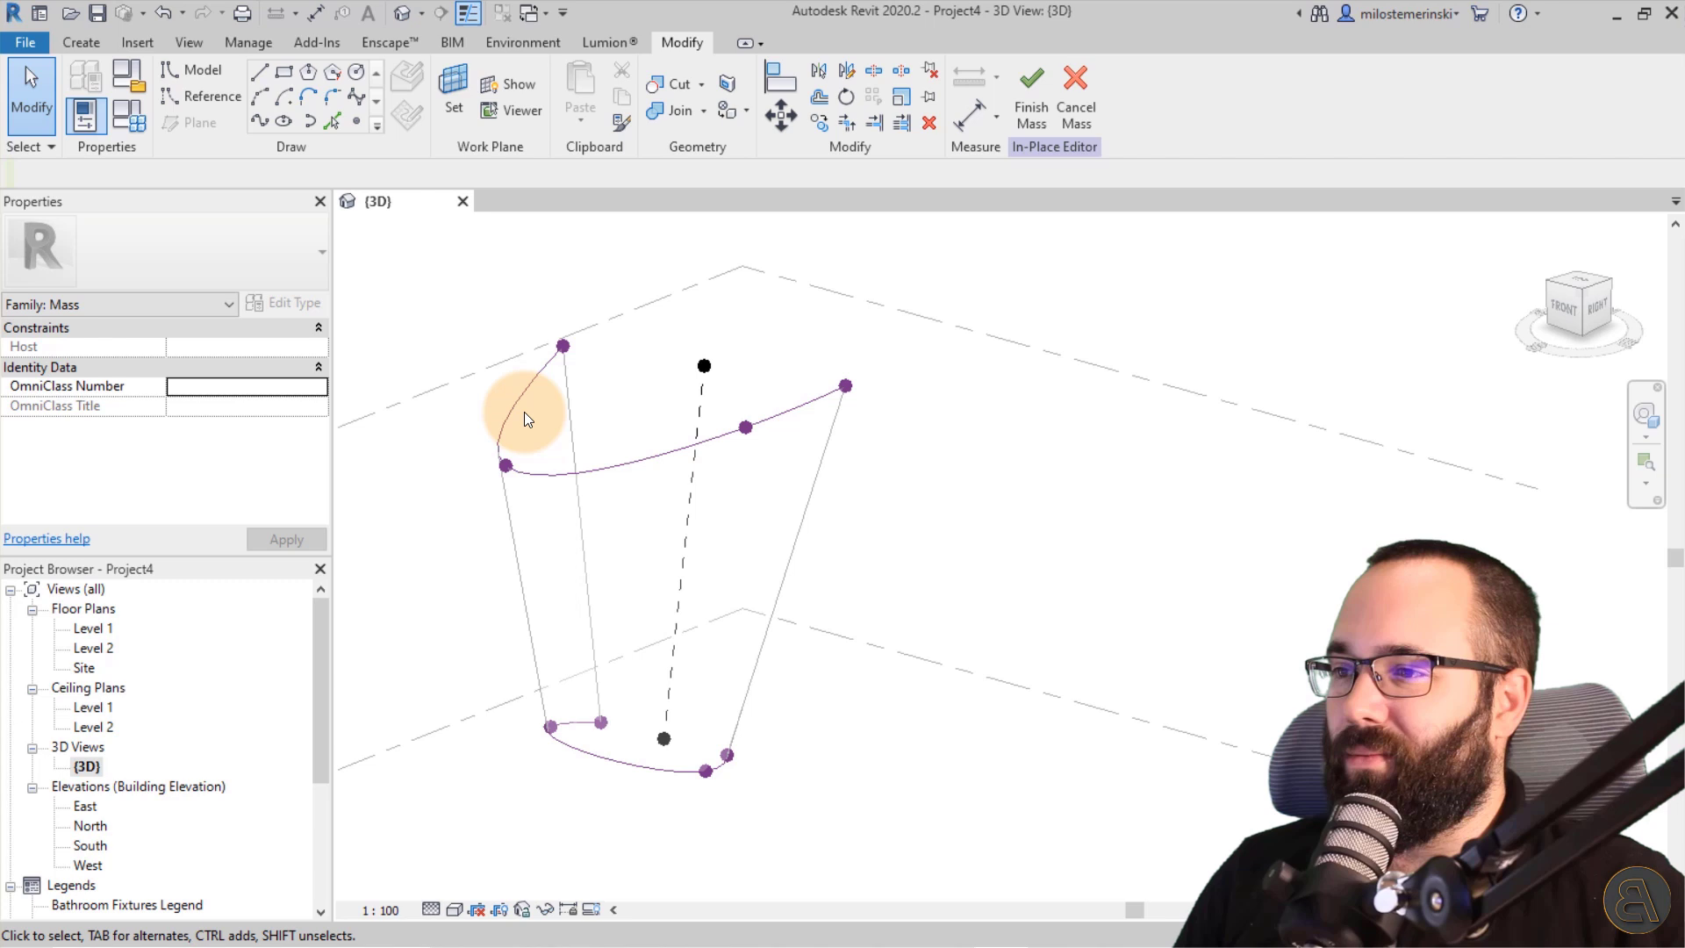
key("Tab")
left_click(568, 400)
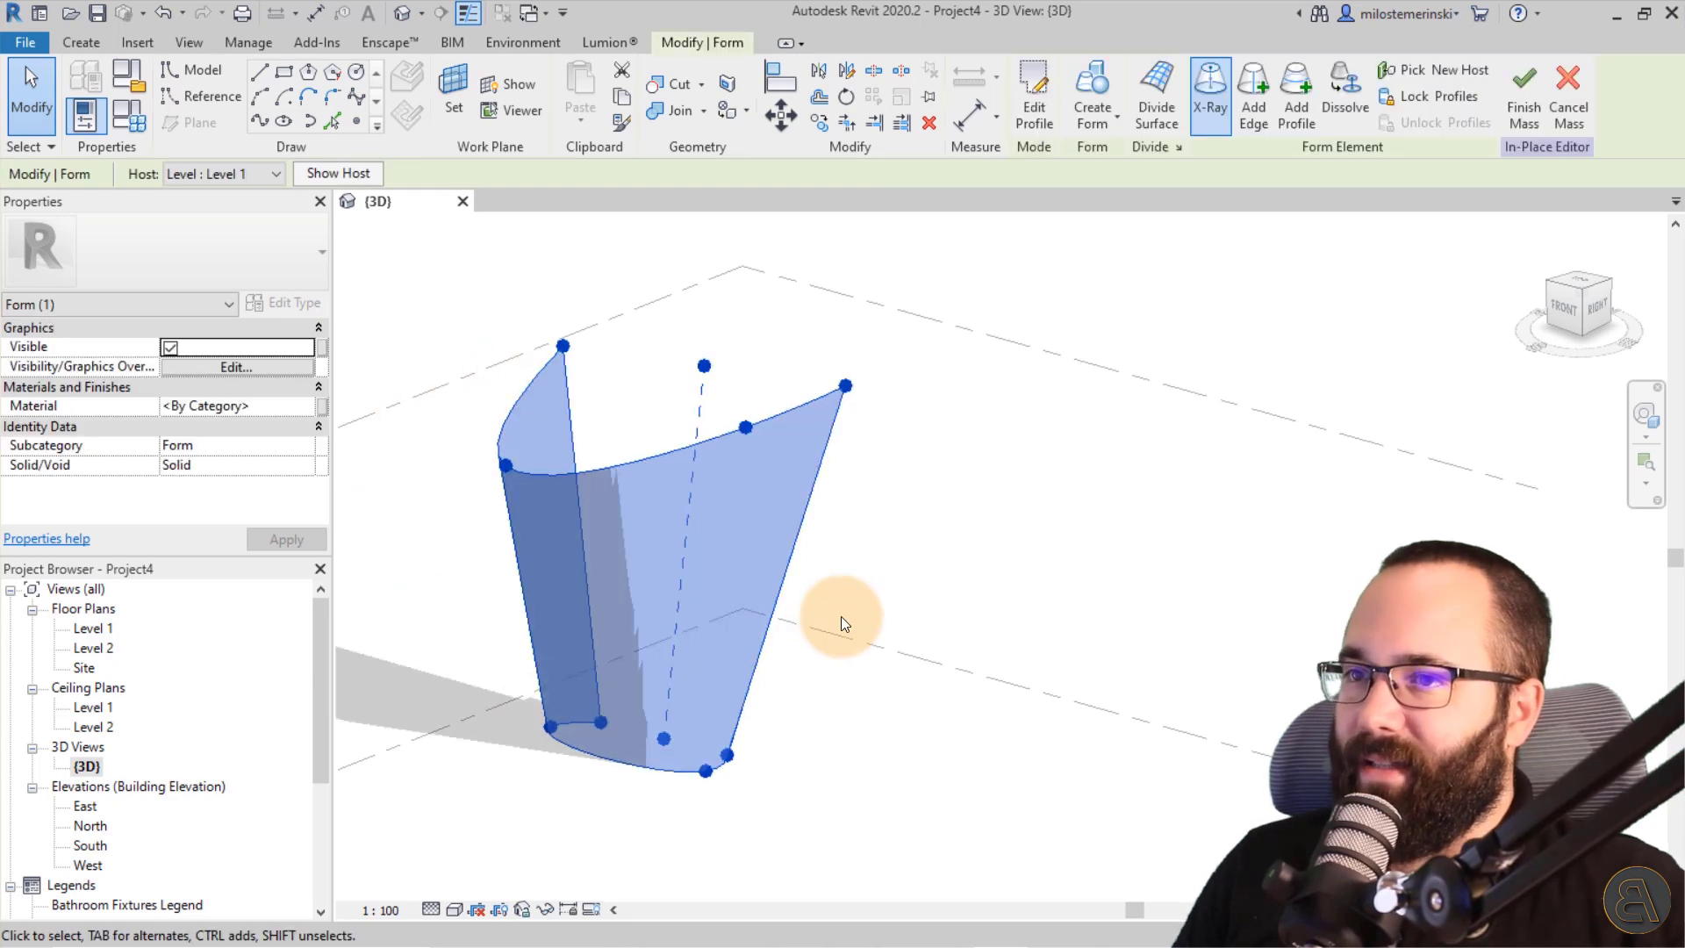
Turn X-Ray off, deselect the form, and recentre the mass and levels in view.
left_click(1218, 123)
left_click(745, 400)
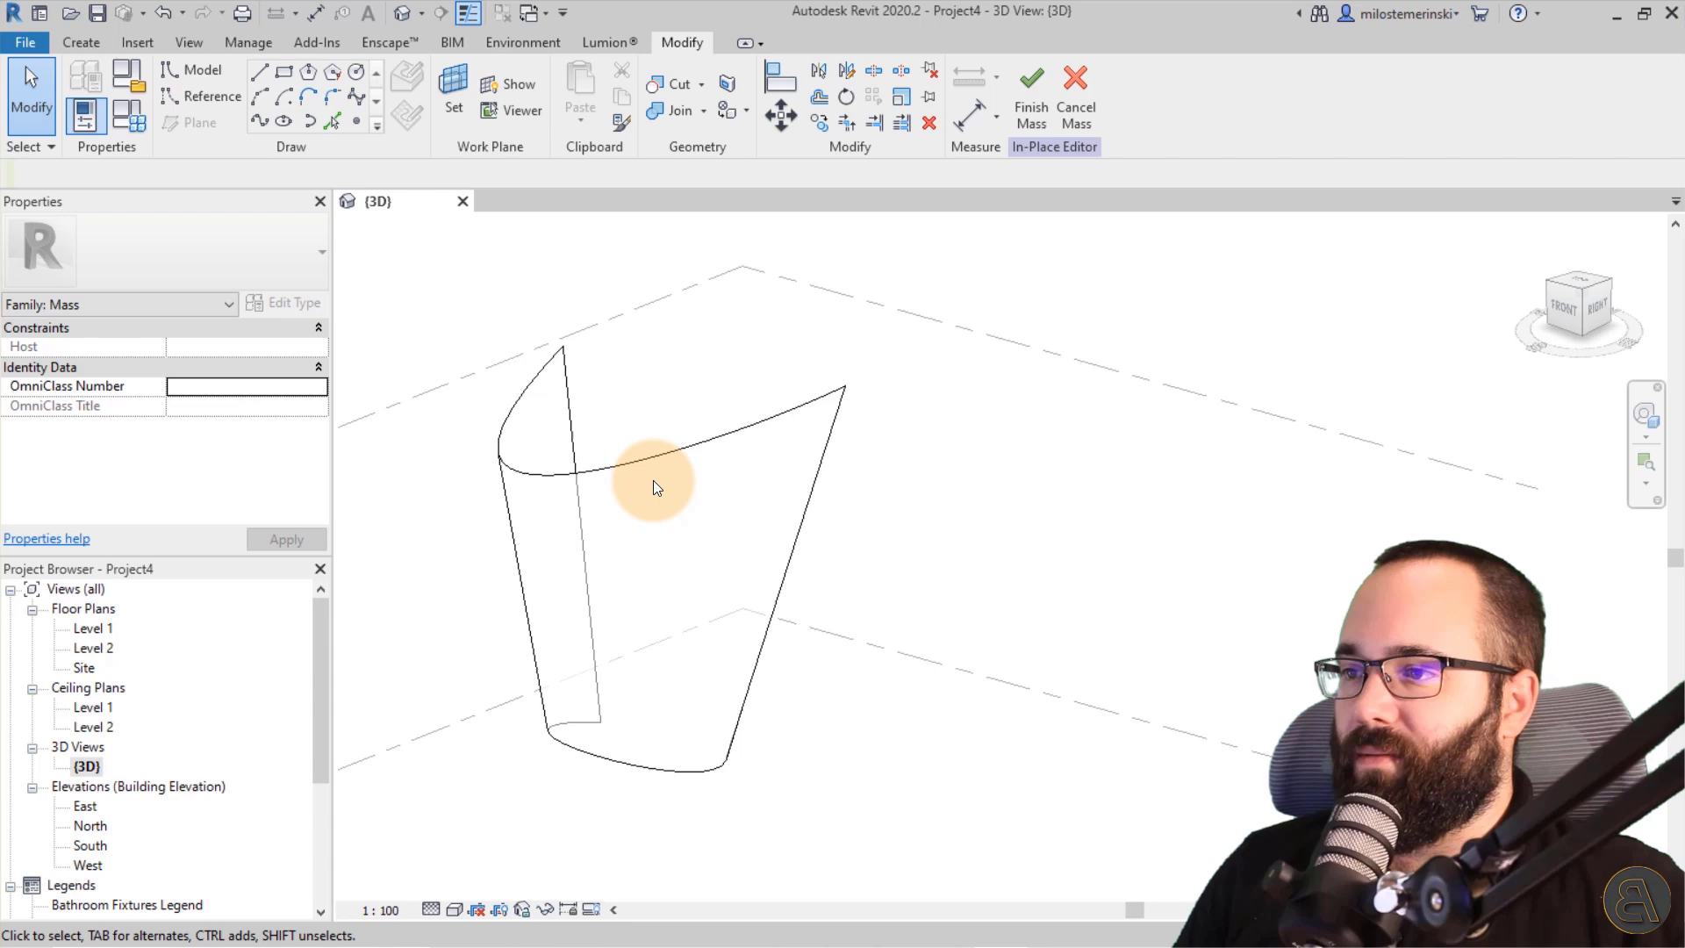
mouse_move(900, 577)
middle_mouse_down("shift")
mouse_move(1298, 321)
mouse_move(778, 538)
mouse_move(779, 583)
mouse_move(969, 522)
middle_mouse_up("shift")
scroll(969, 523, "down", 2)
mouse_move(889, 558)
middle_mouse_down("shift")
mouse_move(866, 591)
mouse_move(839, 532)
middle_mouse_up("shift")
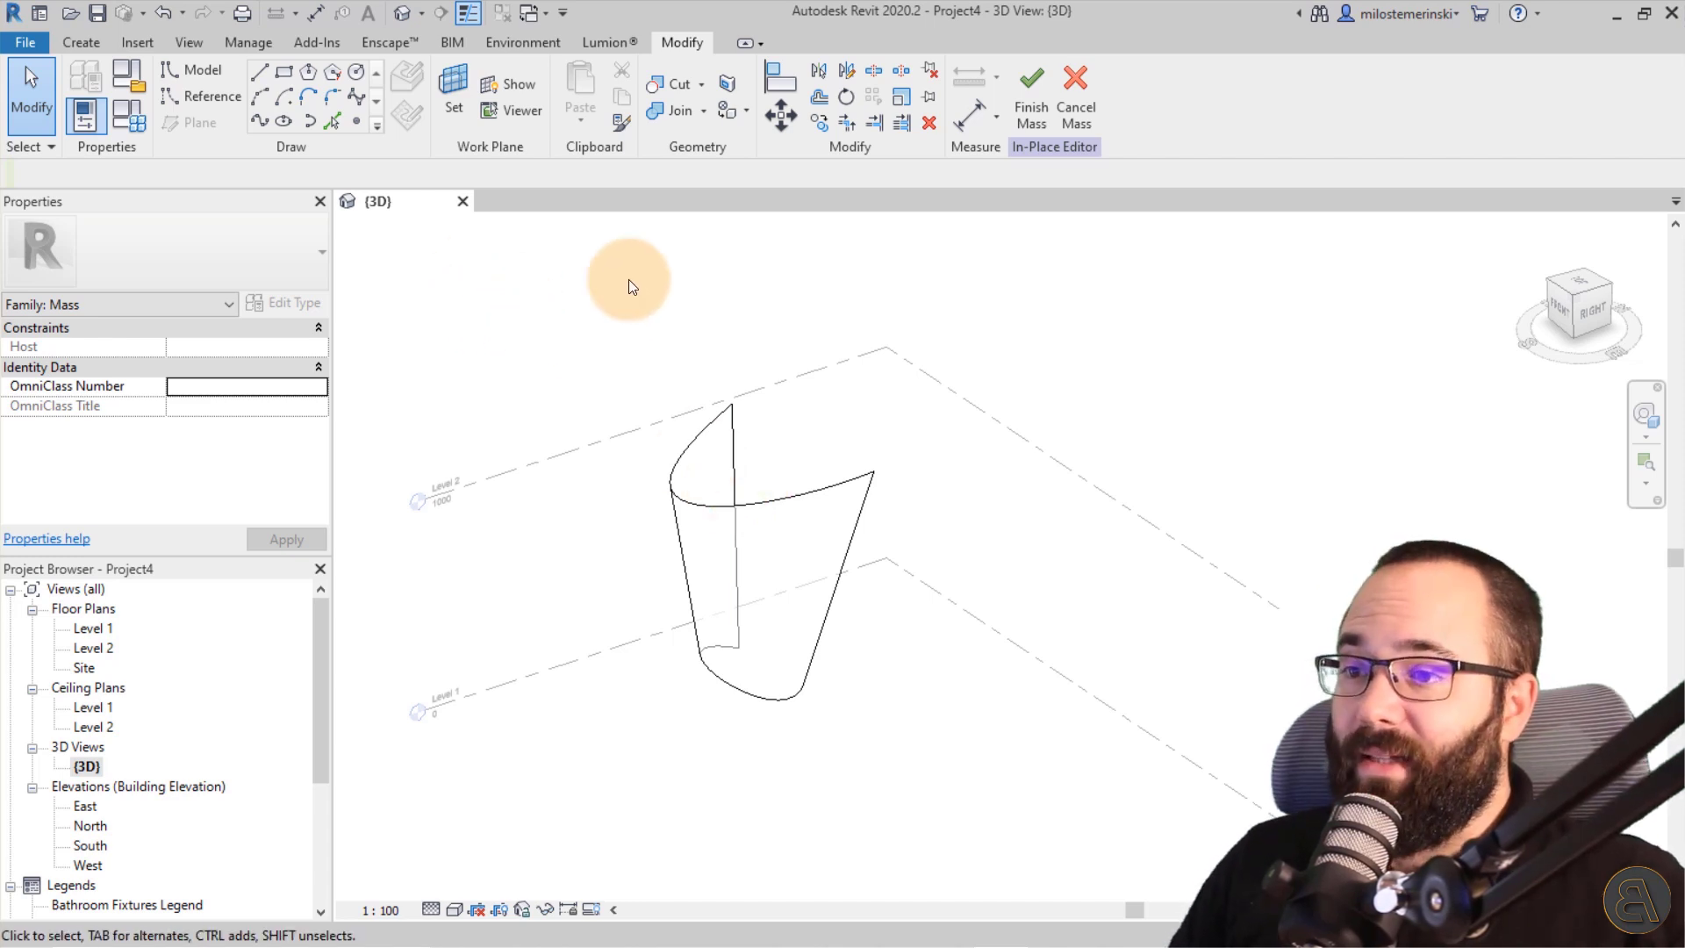
scroll(676, 322, "down", 1)
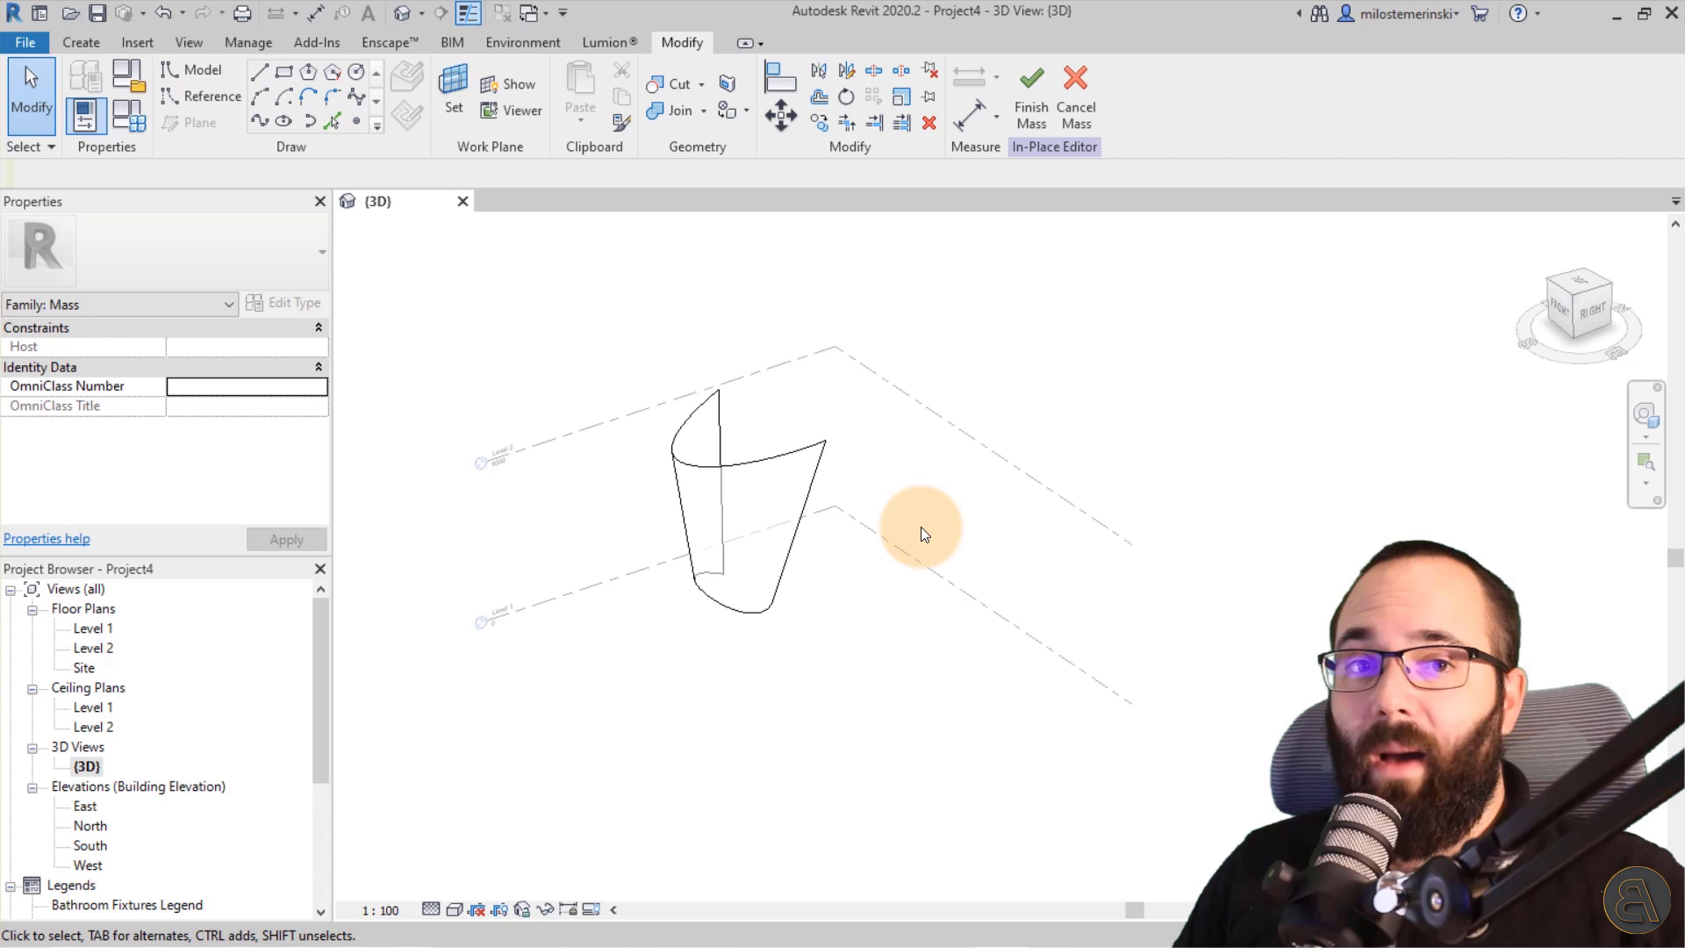
middle_click_drag(921, 527, 899, 514)
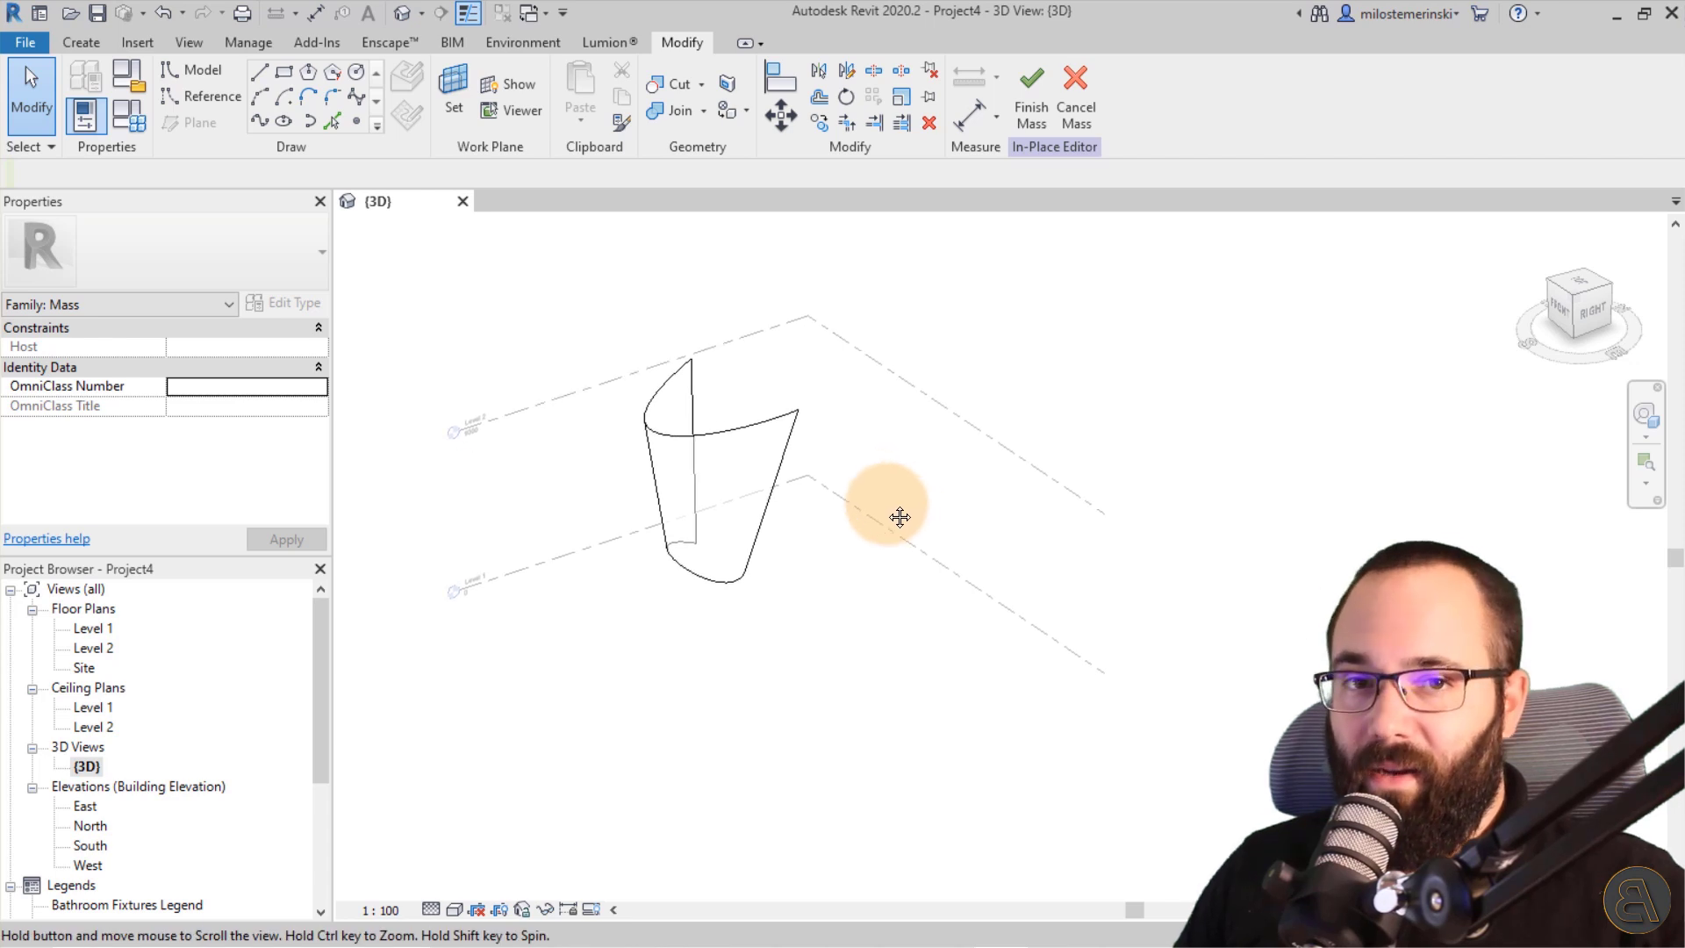
Set up Spline Through Points on Level 1 with Draw on Work Plane enabled.
left_click(263, 124)
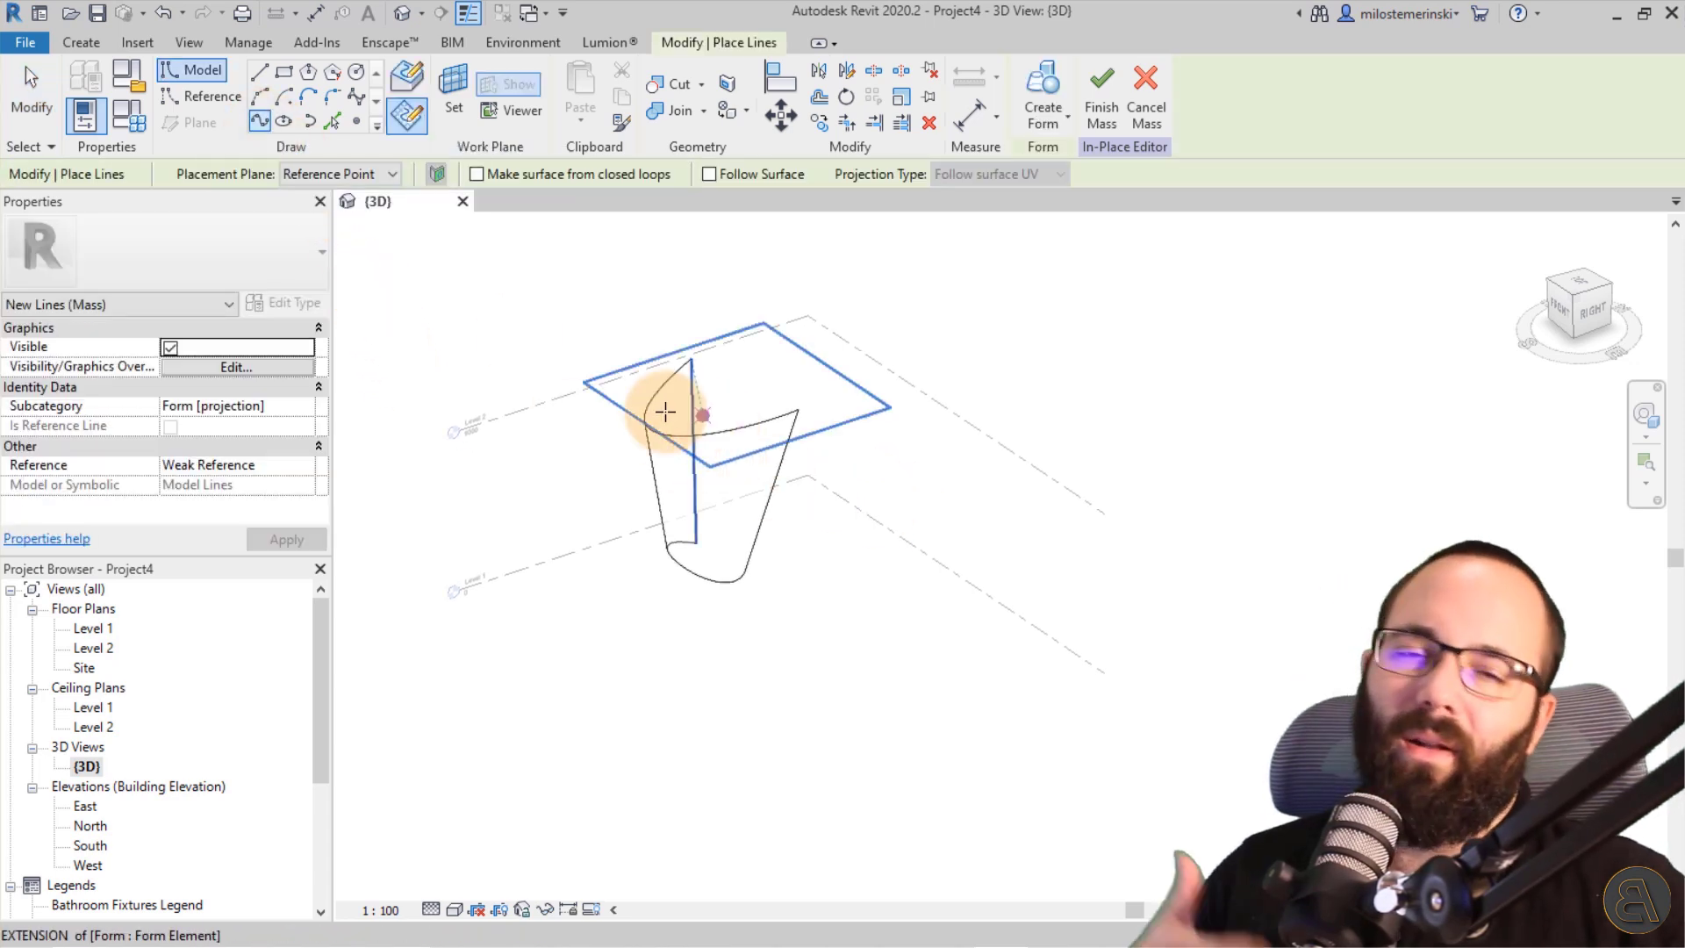
left_click(338, 171)
left_click(326, 196)
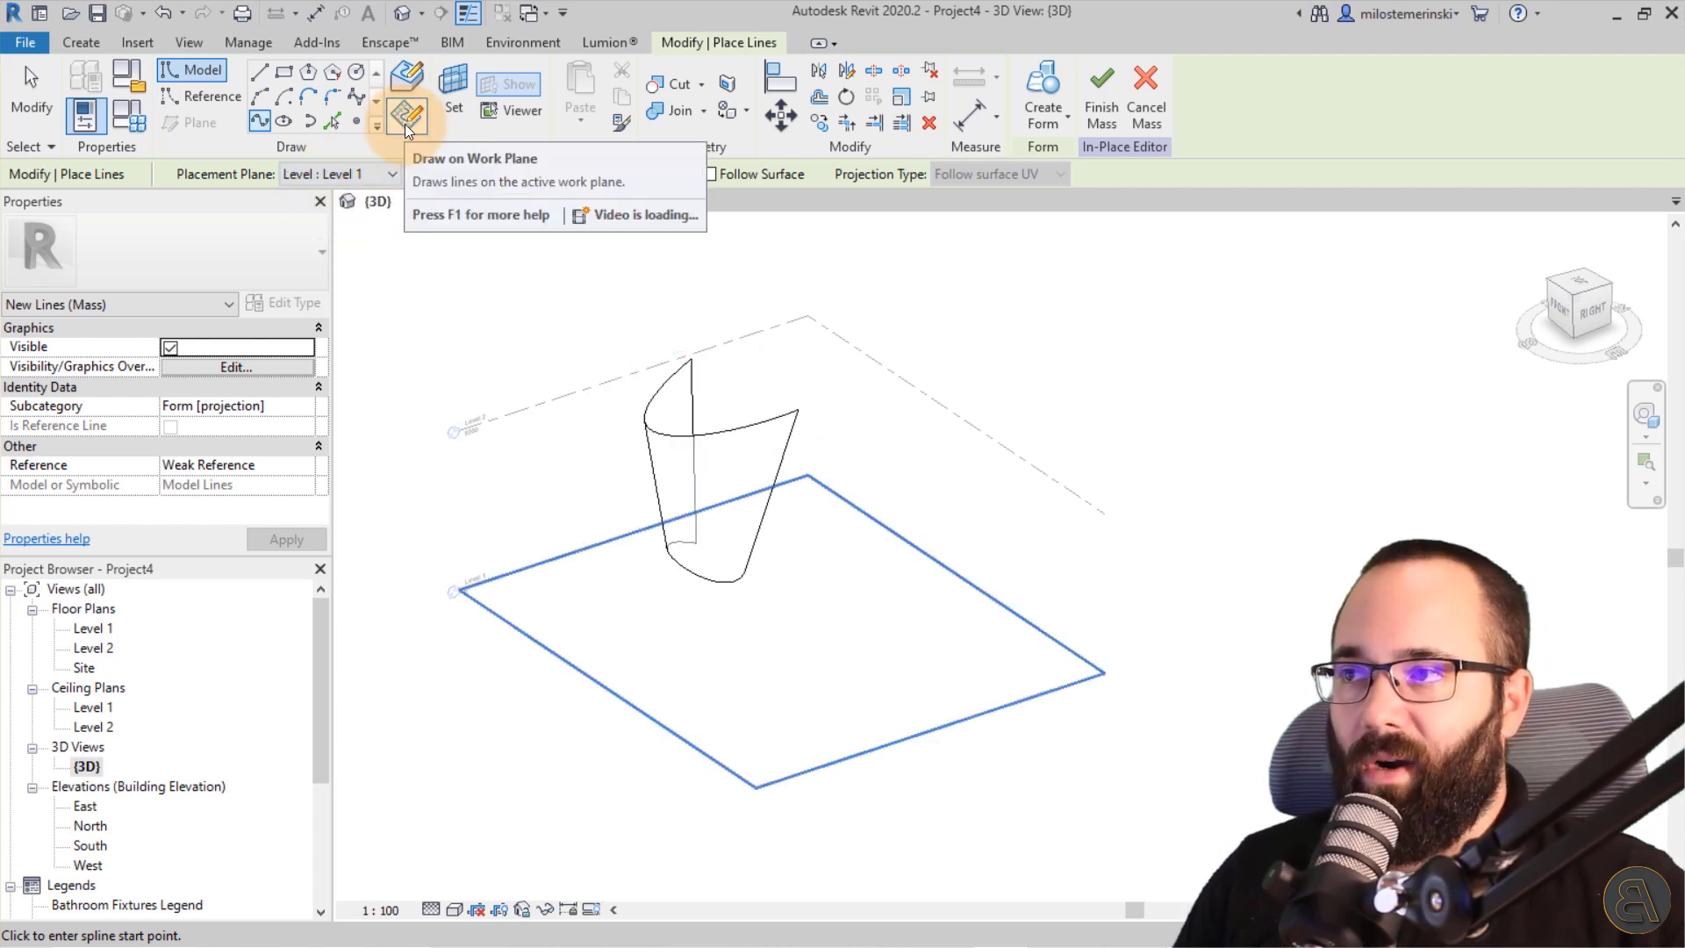
left_click(404, 125)
scroll(647, 640, "down", 2)
Draw a wavy five-point spline path beside the mass and finish it.
left_click(632, 651)
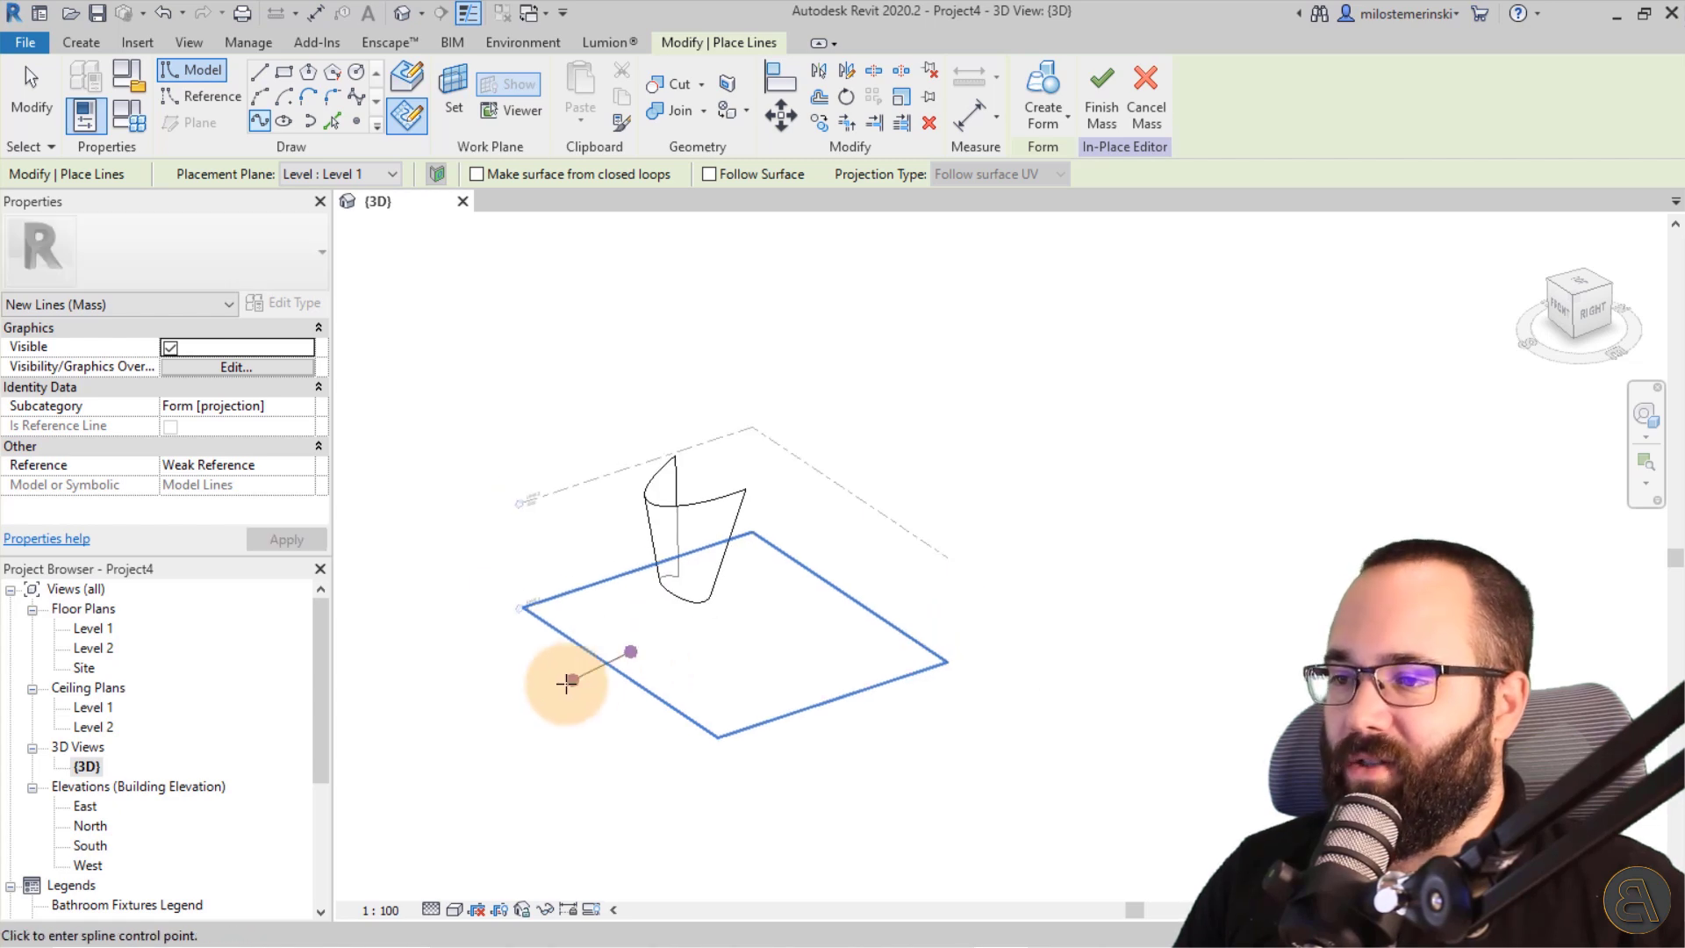
left_click(543, 709)
left_click(746, 802)
left_click(1034, 713)
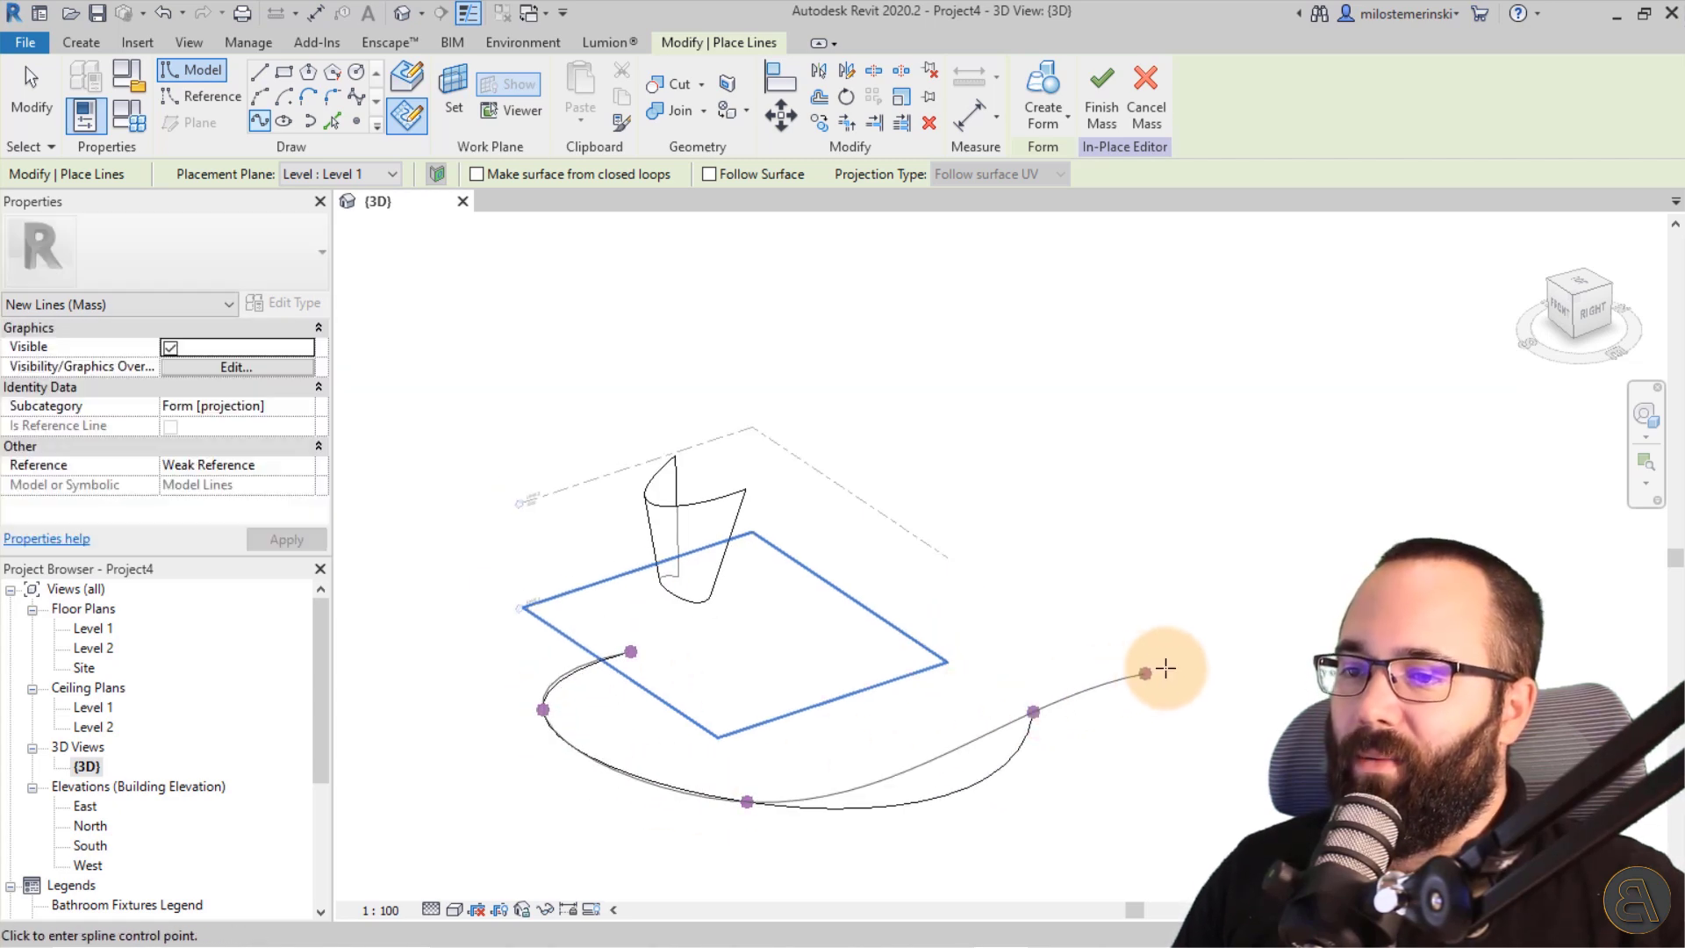
left_click(1212, 731)
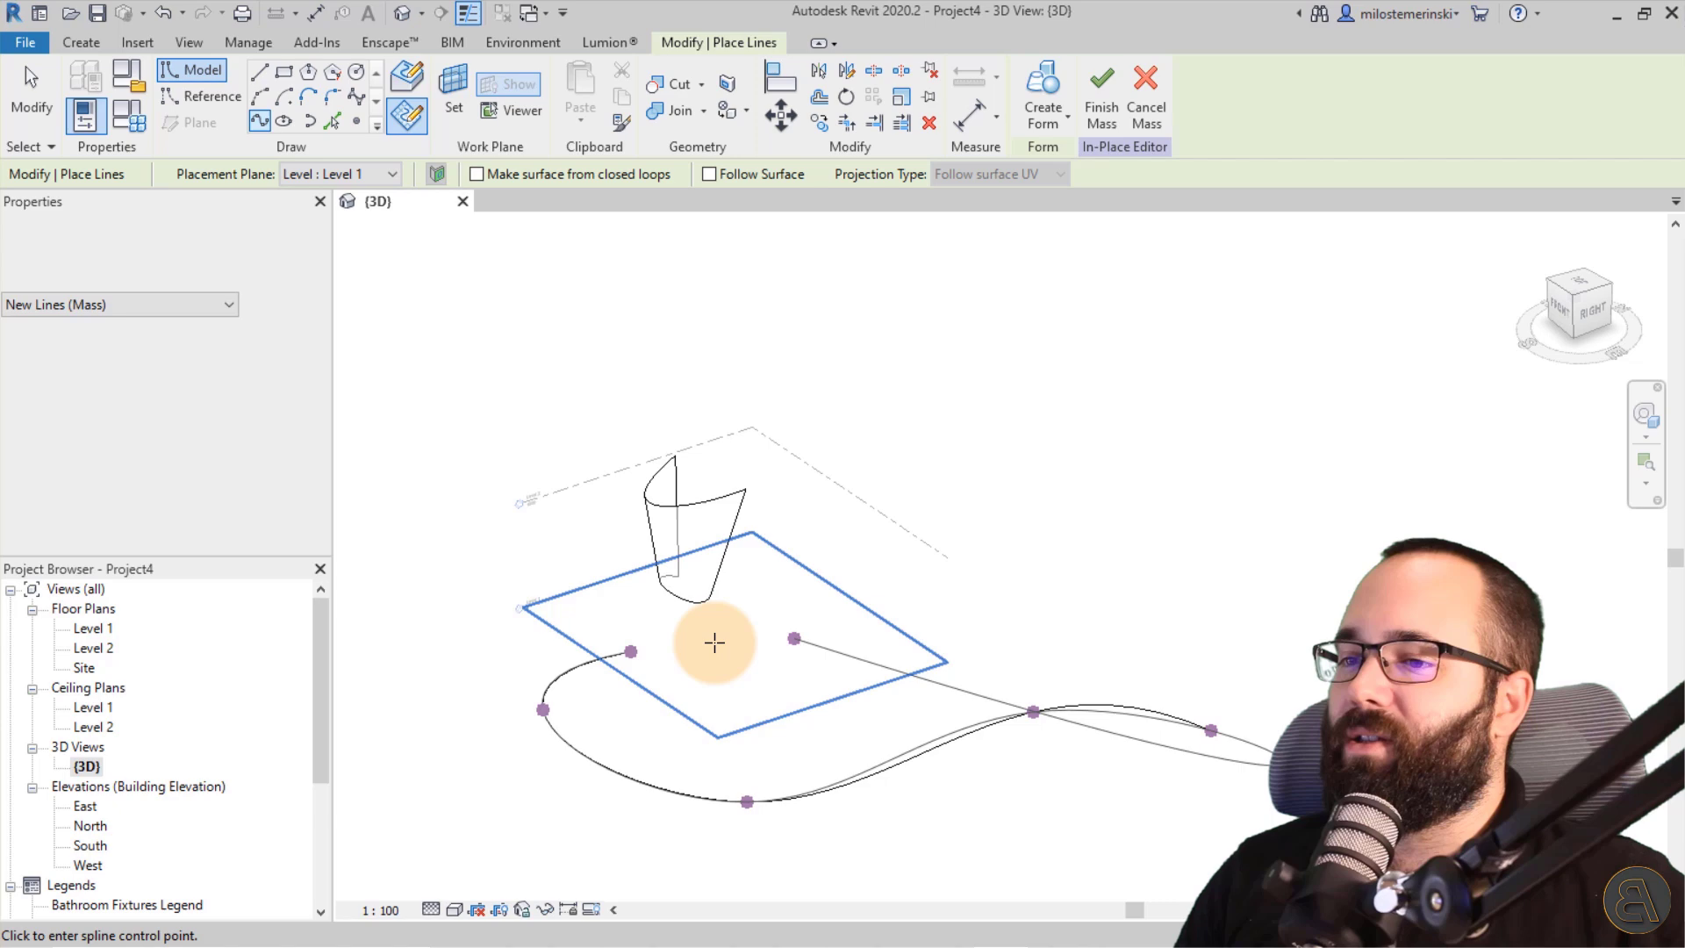
left_click(38, 120)
scroll(886, 619, "down", 1)
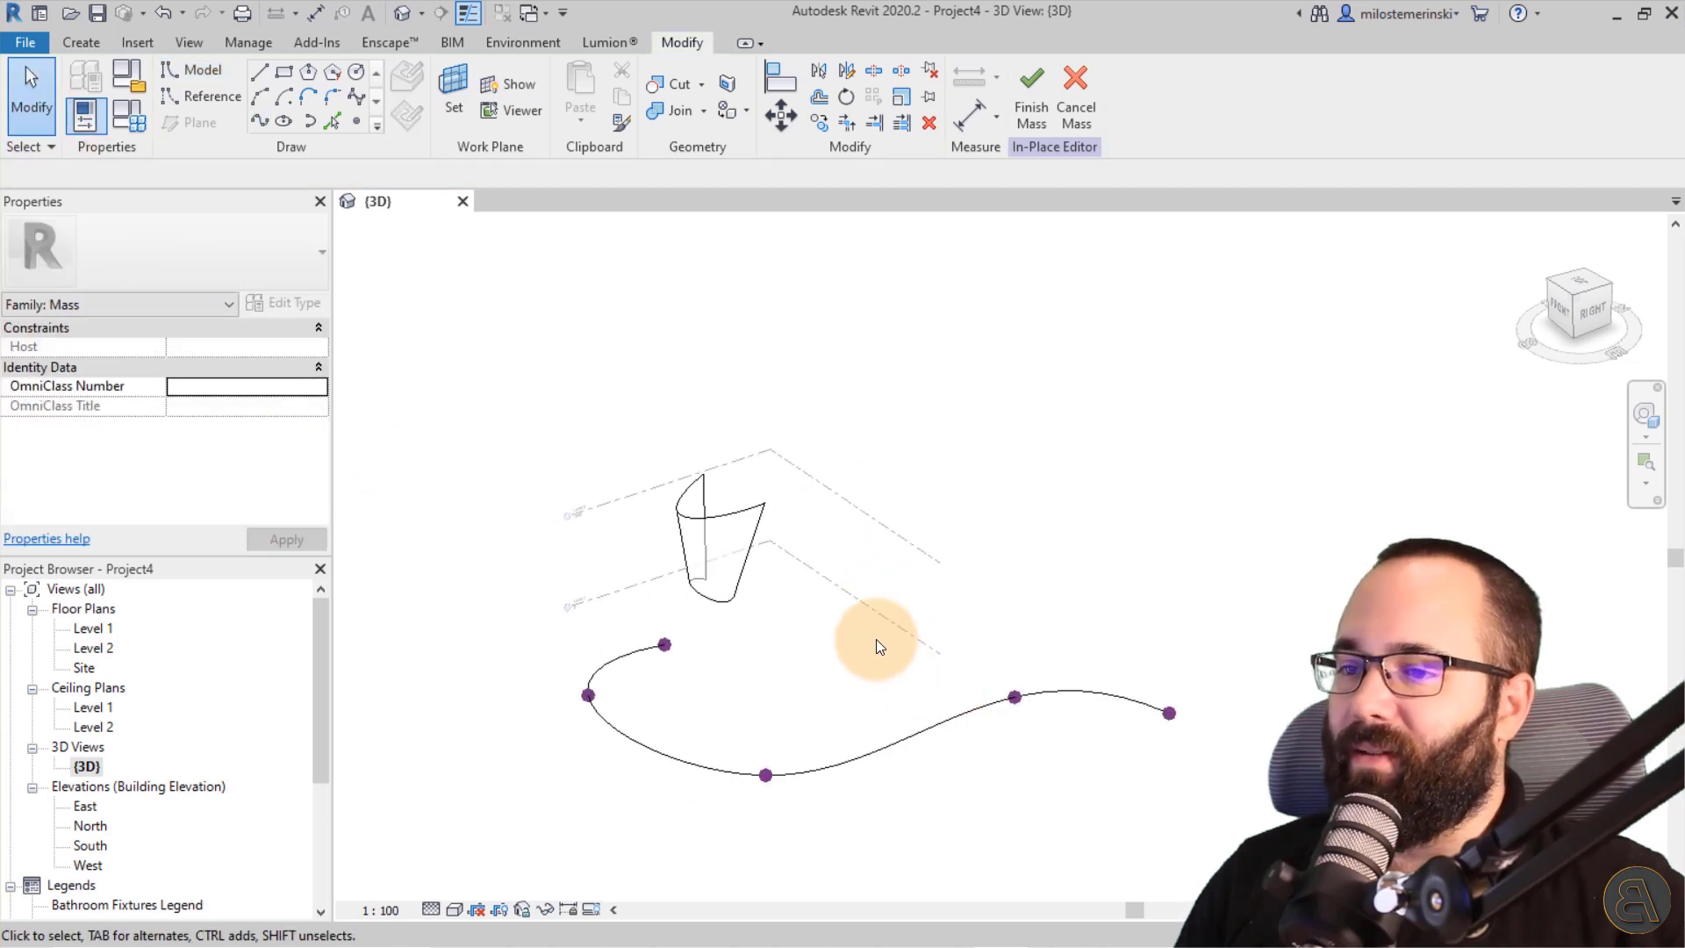
middle_click_drag(876, 638, 590, 686)
left_click(562, 604)
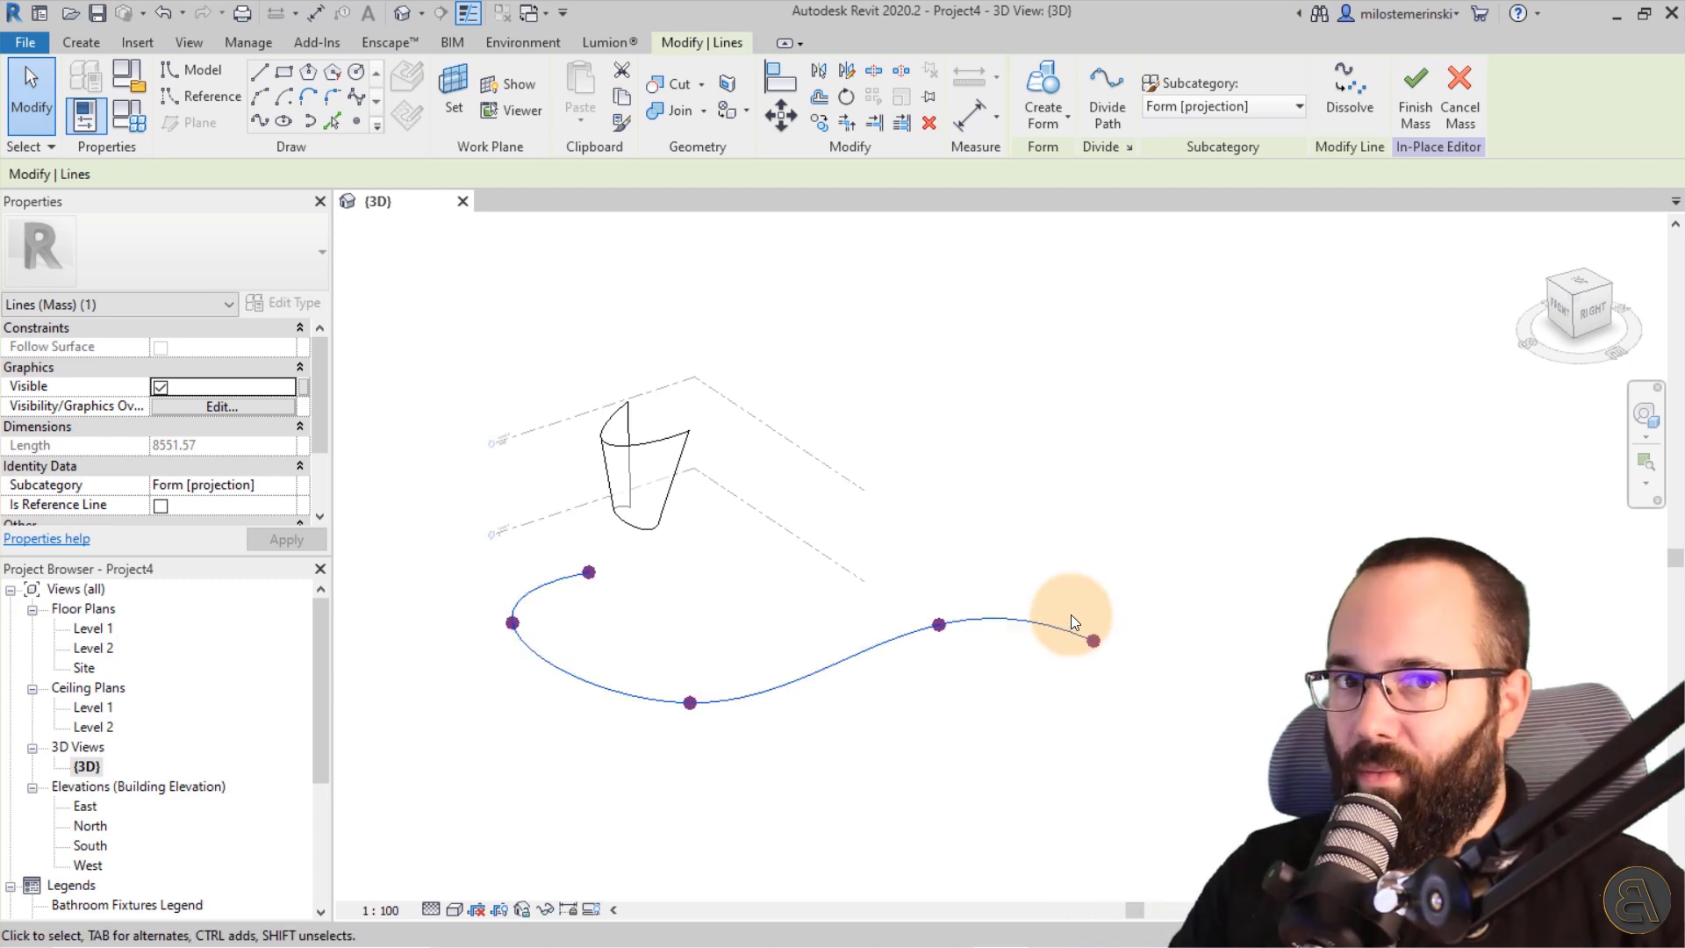
middle_click_drag(745, 646, 733, 611)
Place a reference point on the spline's left bend with Draw on Face.
left_click(541, 546)
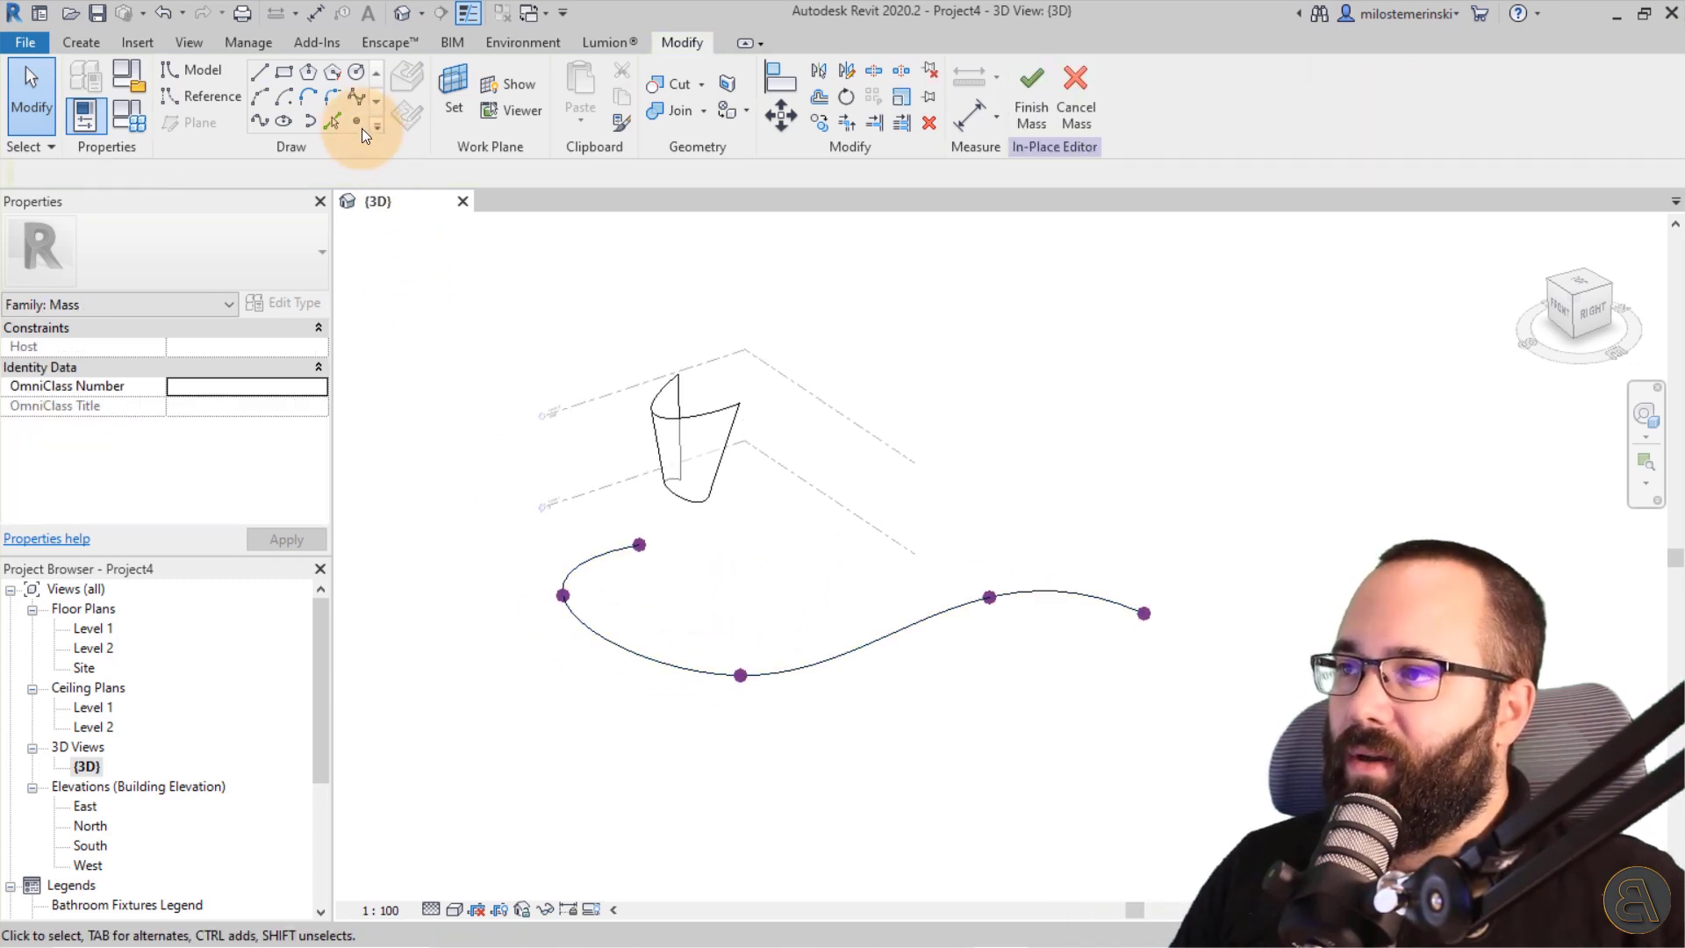
left_click(358, 123)
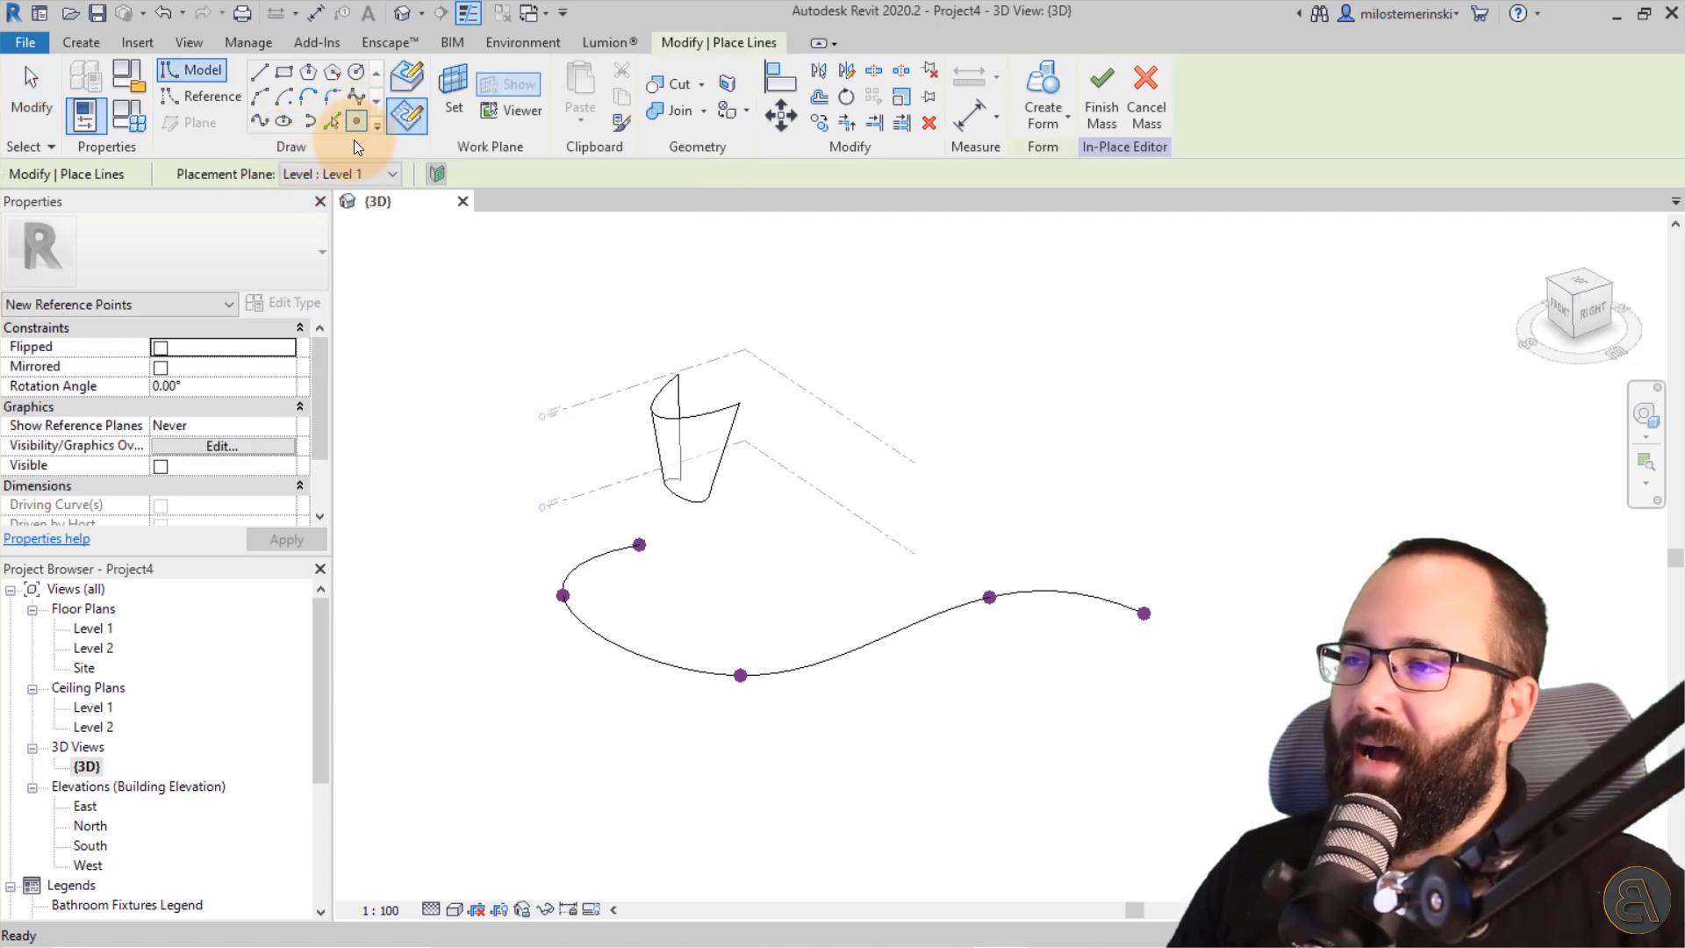
left_click(409, 87)
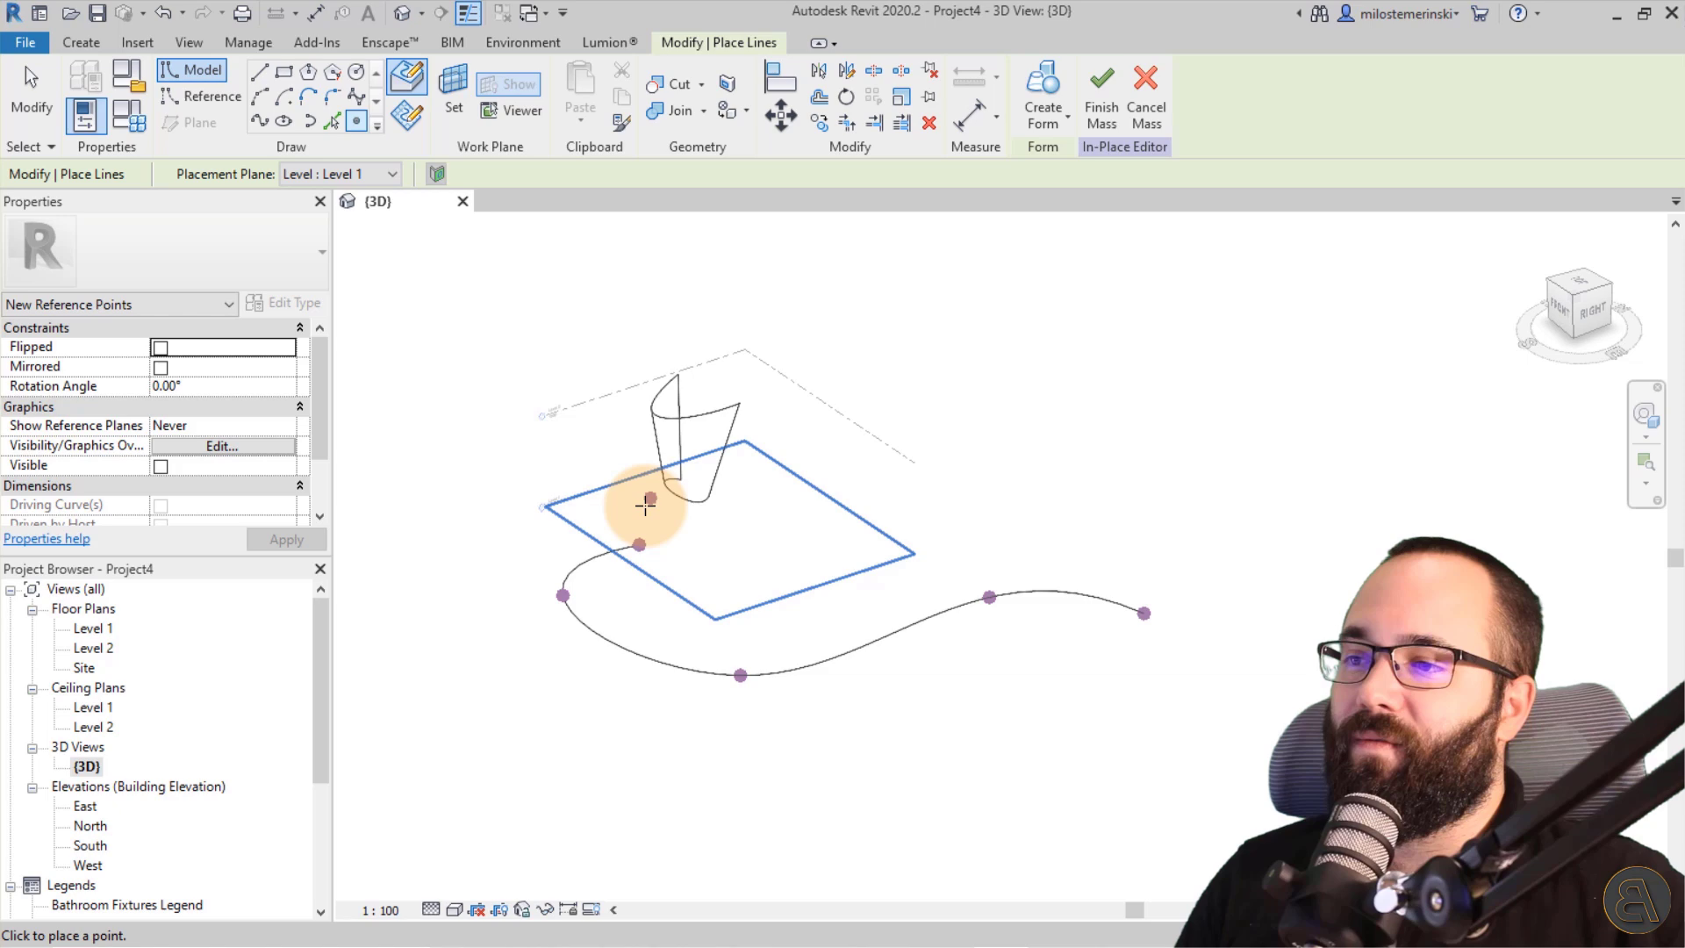
scroll(613, 527, "up", 3)
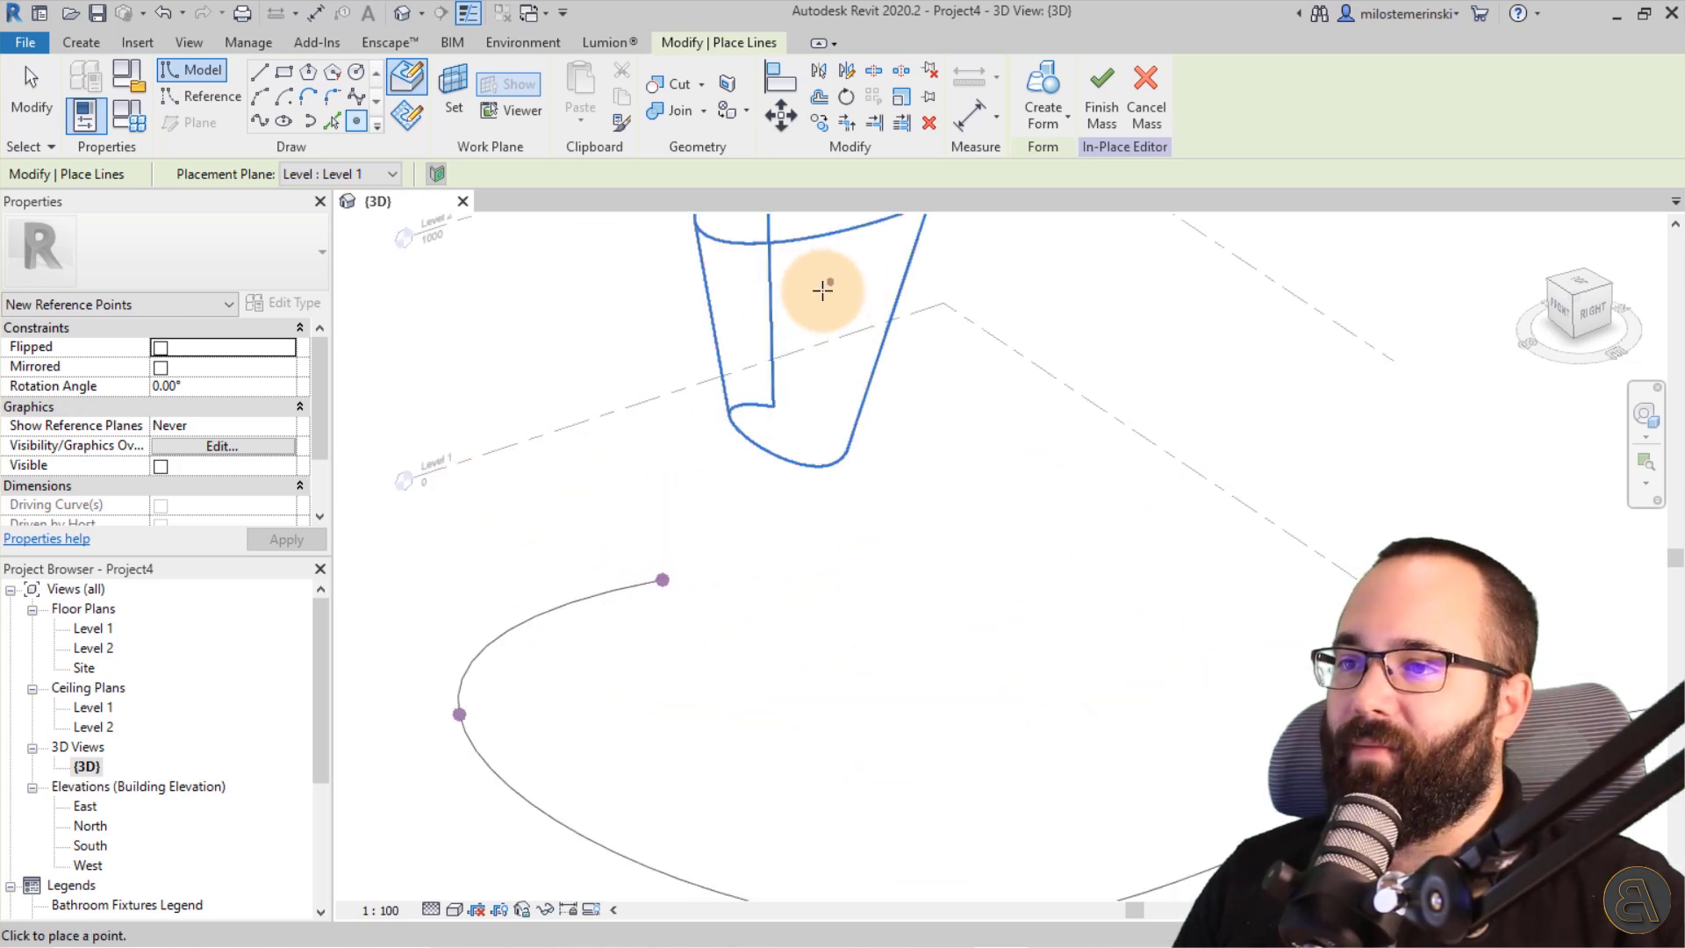
scroll(794, 293, "down", 1)
middle_click_drag(794, 293, 756, 364)
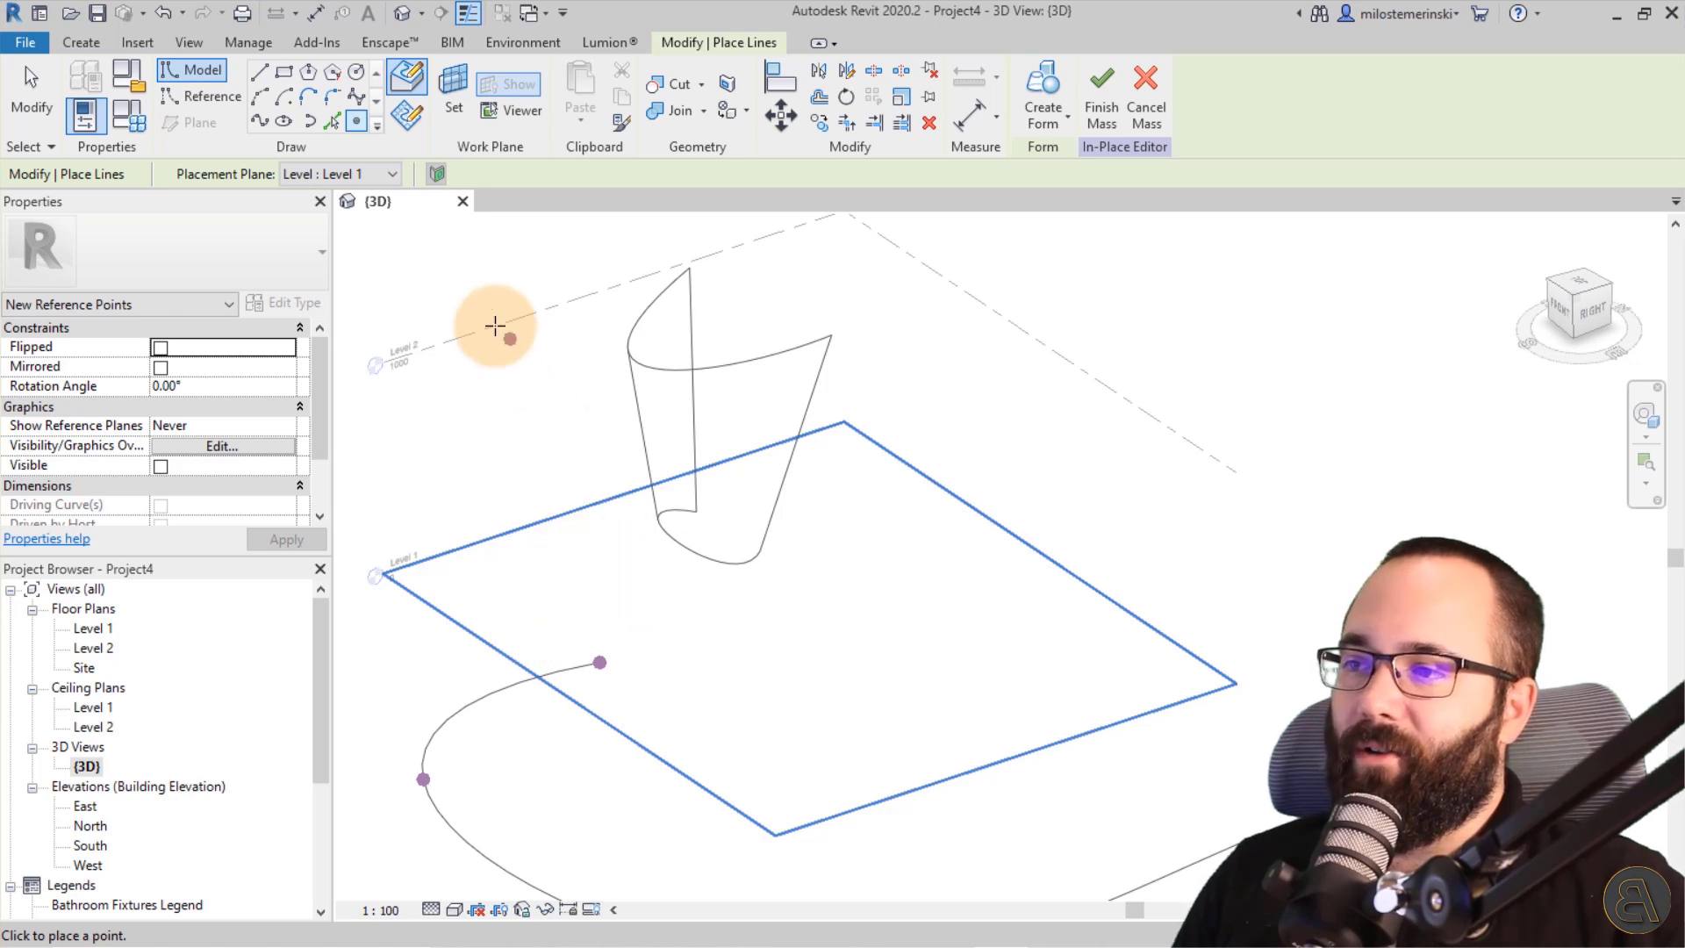
scroll(640, 539, "down", 1)
middle_click_drag(640, 539, 715, 595)
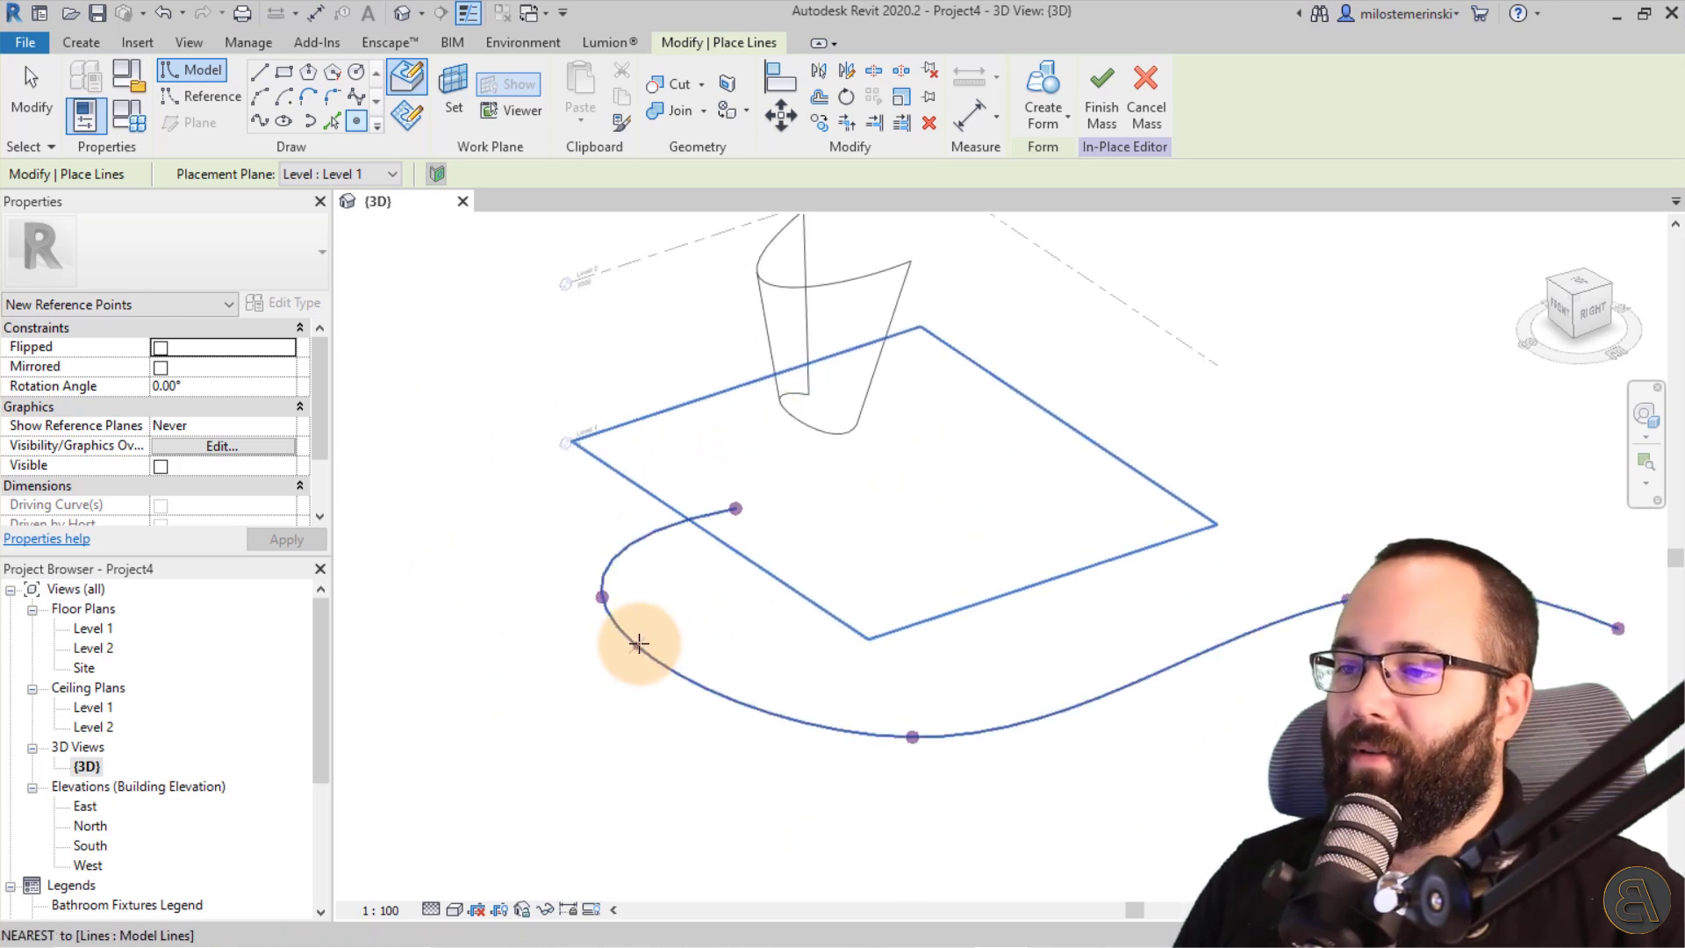
left_click(636, 542)
scroll(634, 542, "up", 1)
scroll(635, 542, "up", 2)
Select the new reference point, then orbit to a front view.
key("Escape")
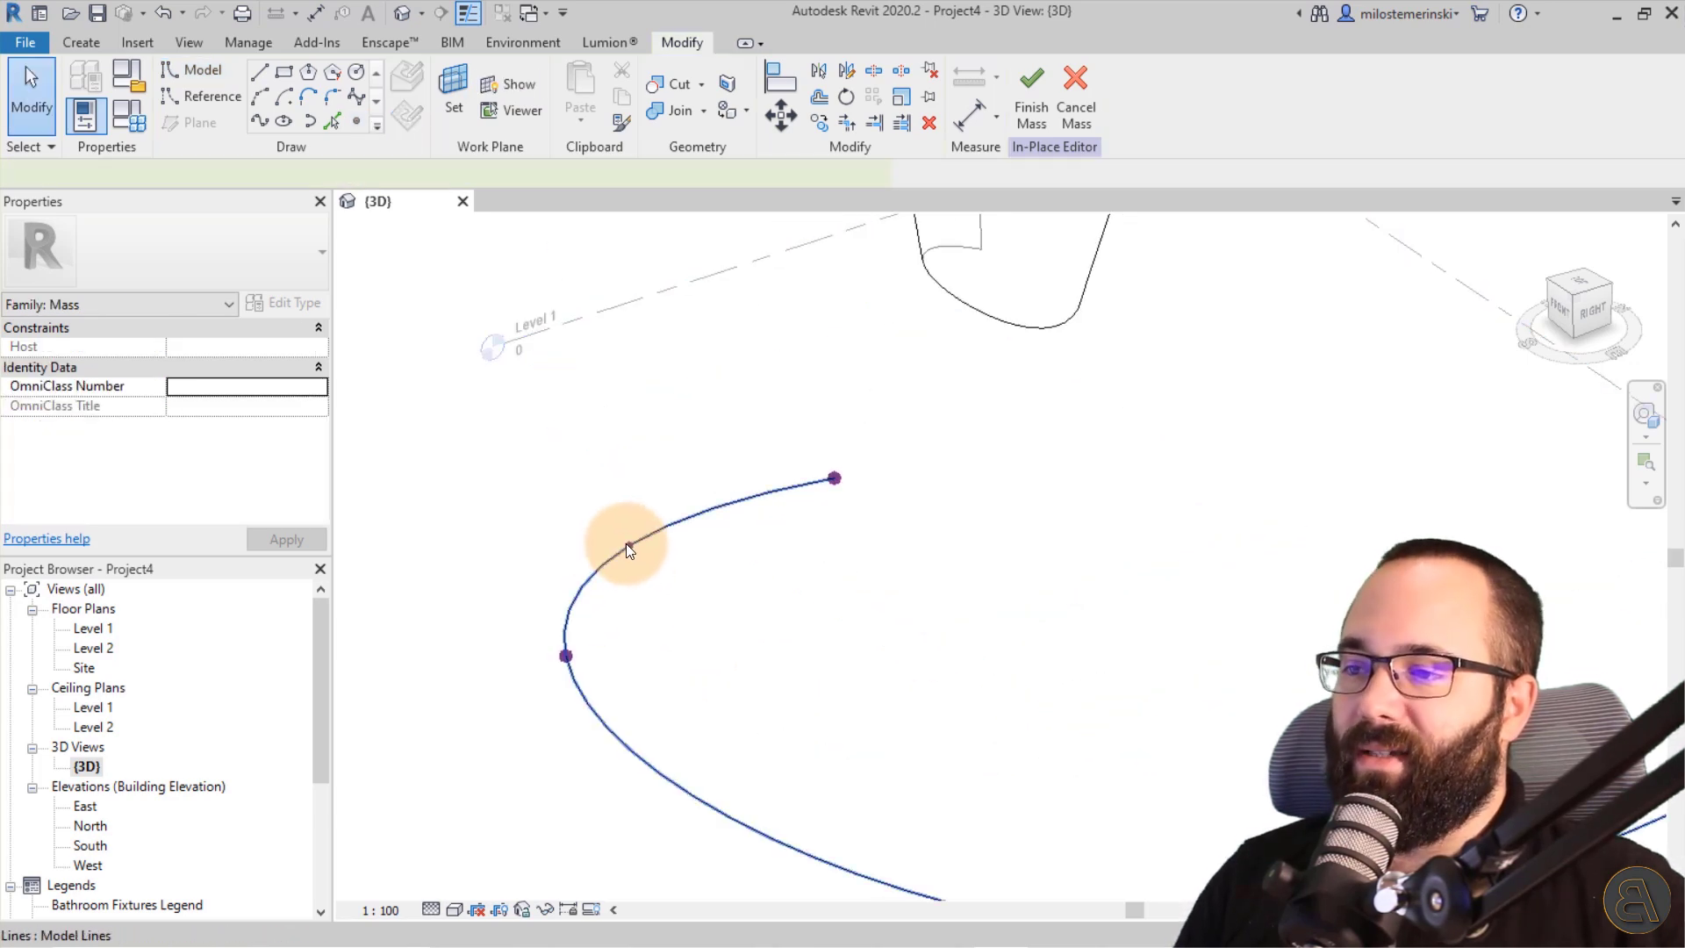
left_click(634, 544)
key("Escape")
mouse_move(591, 505)
left_mouse_down()
mouse_move(708, 636)
mouse_move(678, 608)
left_mouse_up()
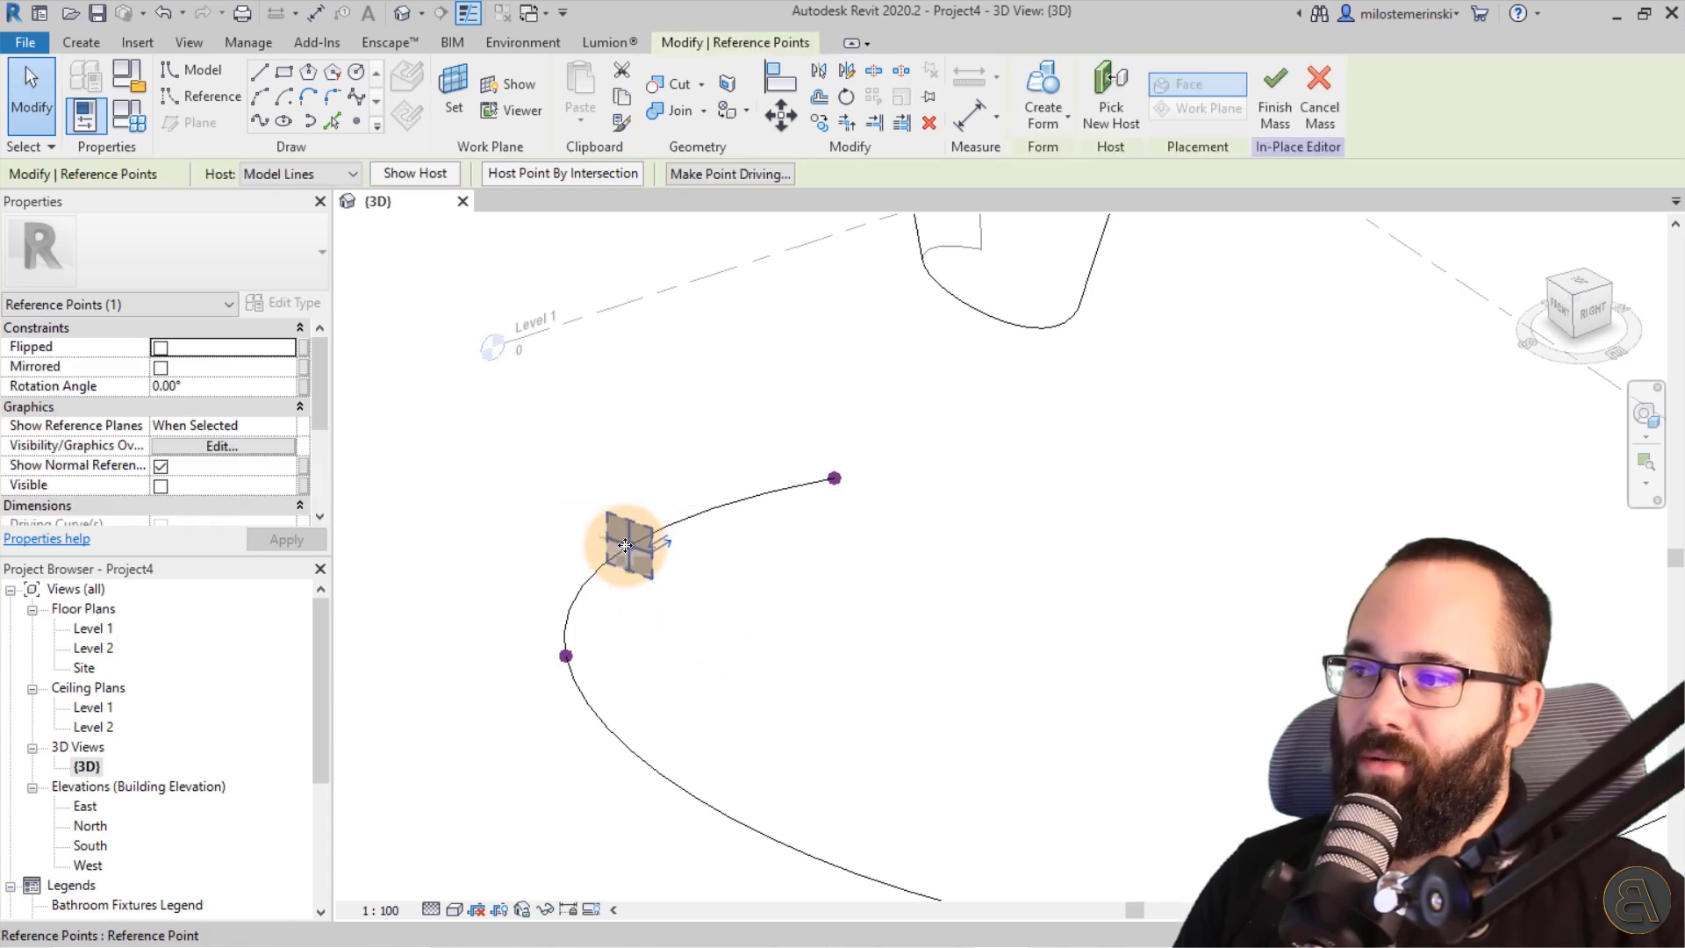
mouse_move(651, 572)
middle_mouse_down("shift")
mouse_move(699, 614)
mouse_move(781, 594)
mouse_move(691, 523)
middle_mouse_up("shift")
key("Escape")
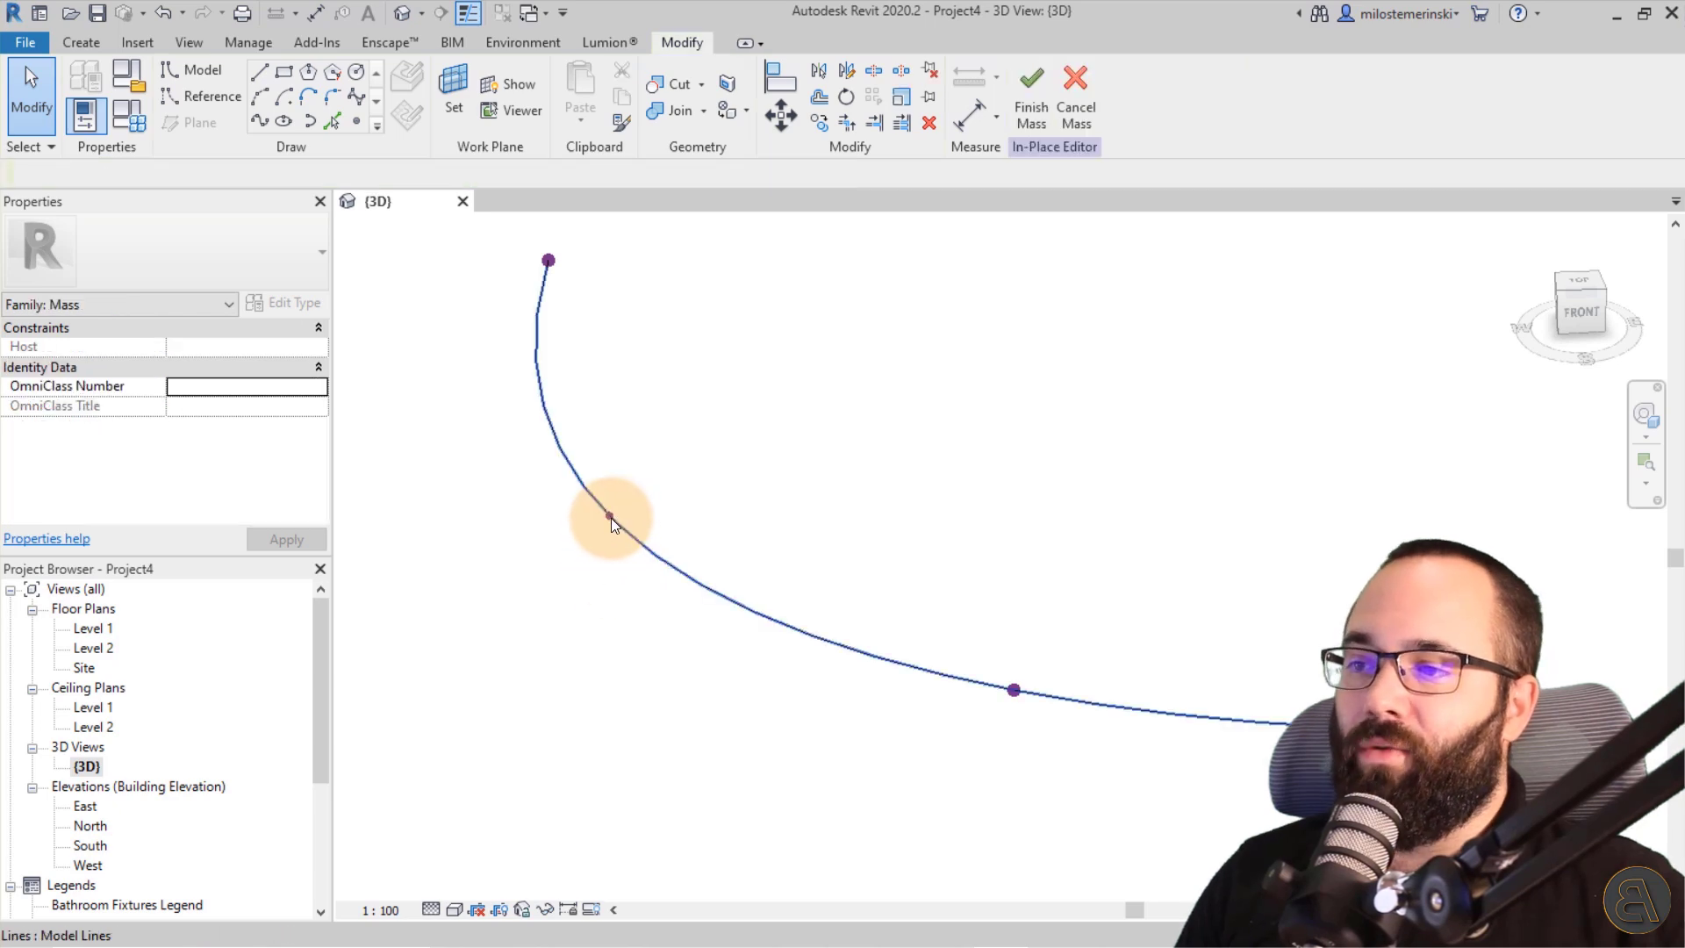
Select the reference point and toggle its Visible property.
left_click(609, 516)
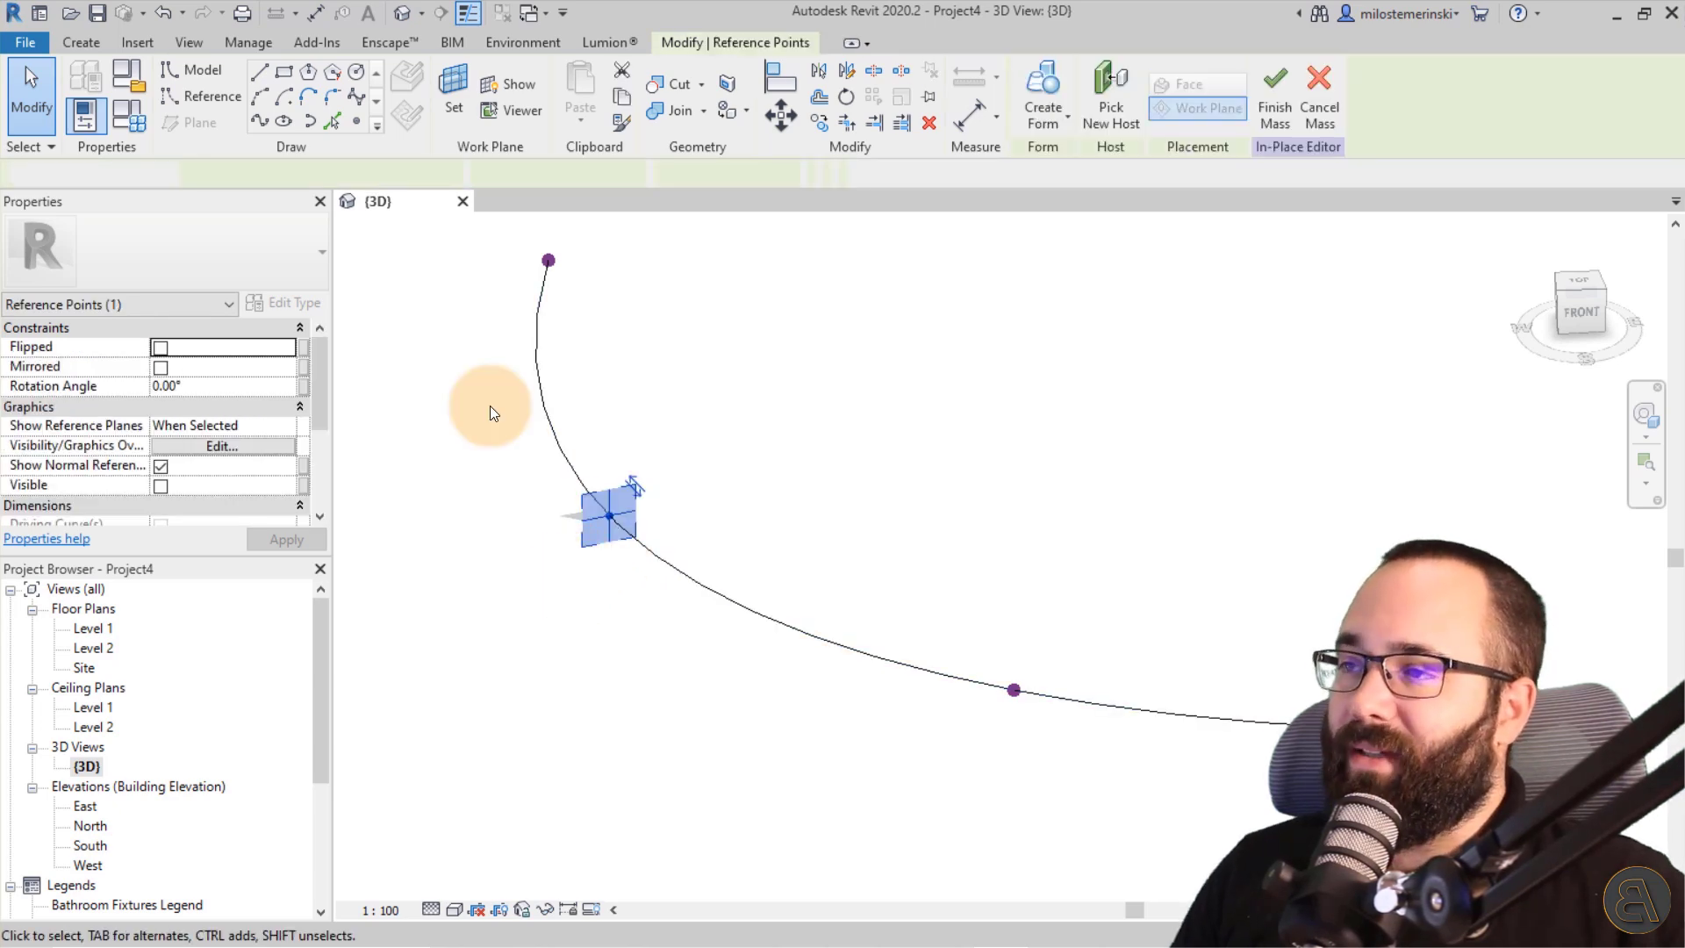
key("Escape")
left_click(455, 114)
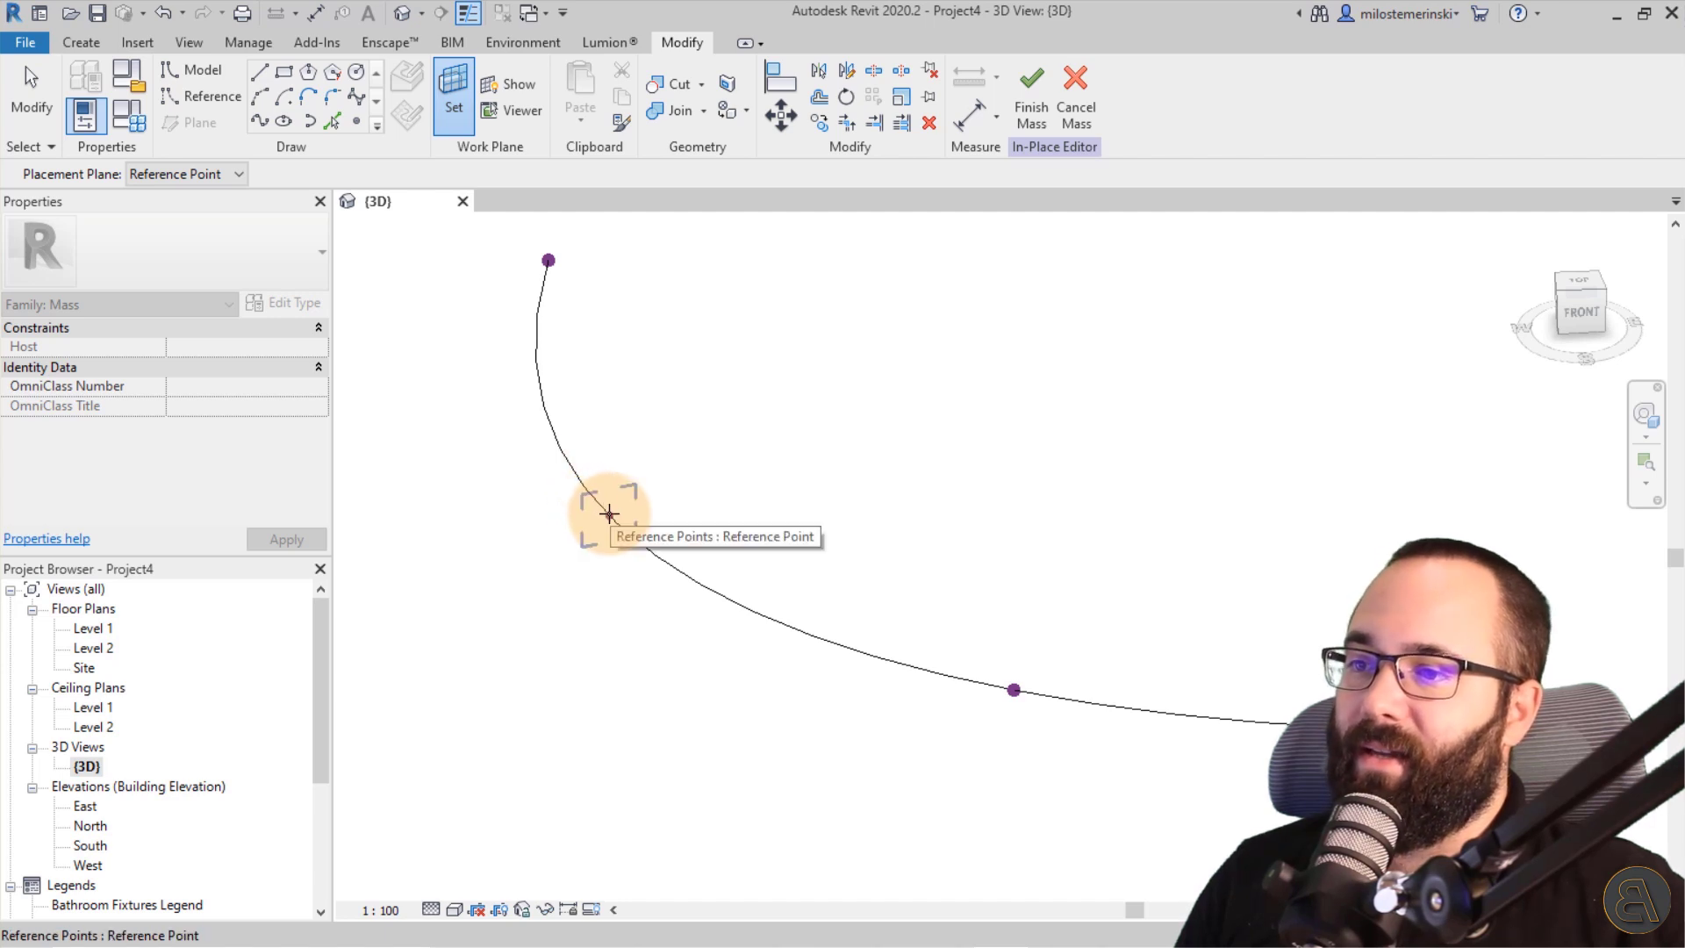
key("Escape")
middle_click_drag(589, 527, 611, 525, "shift")
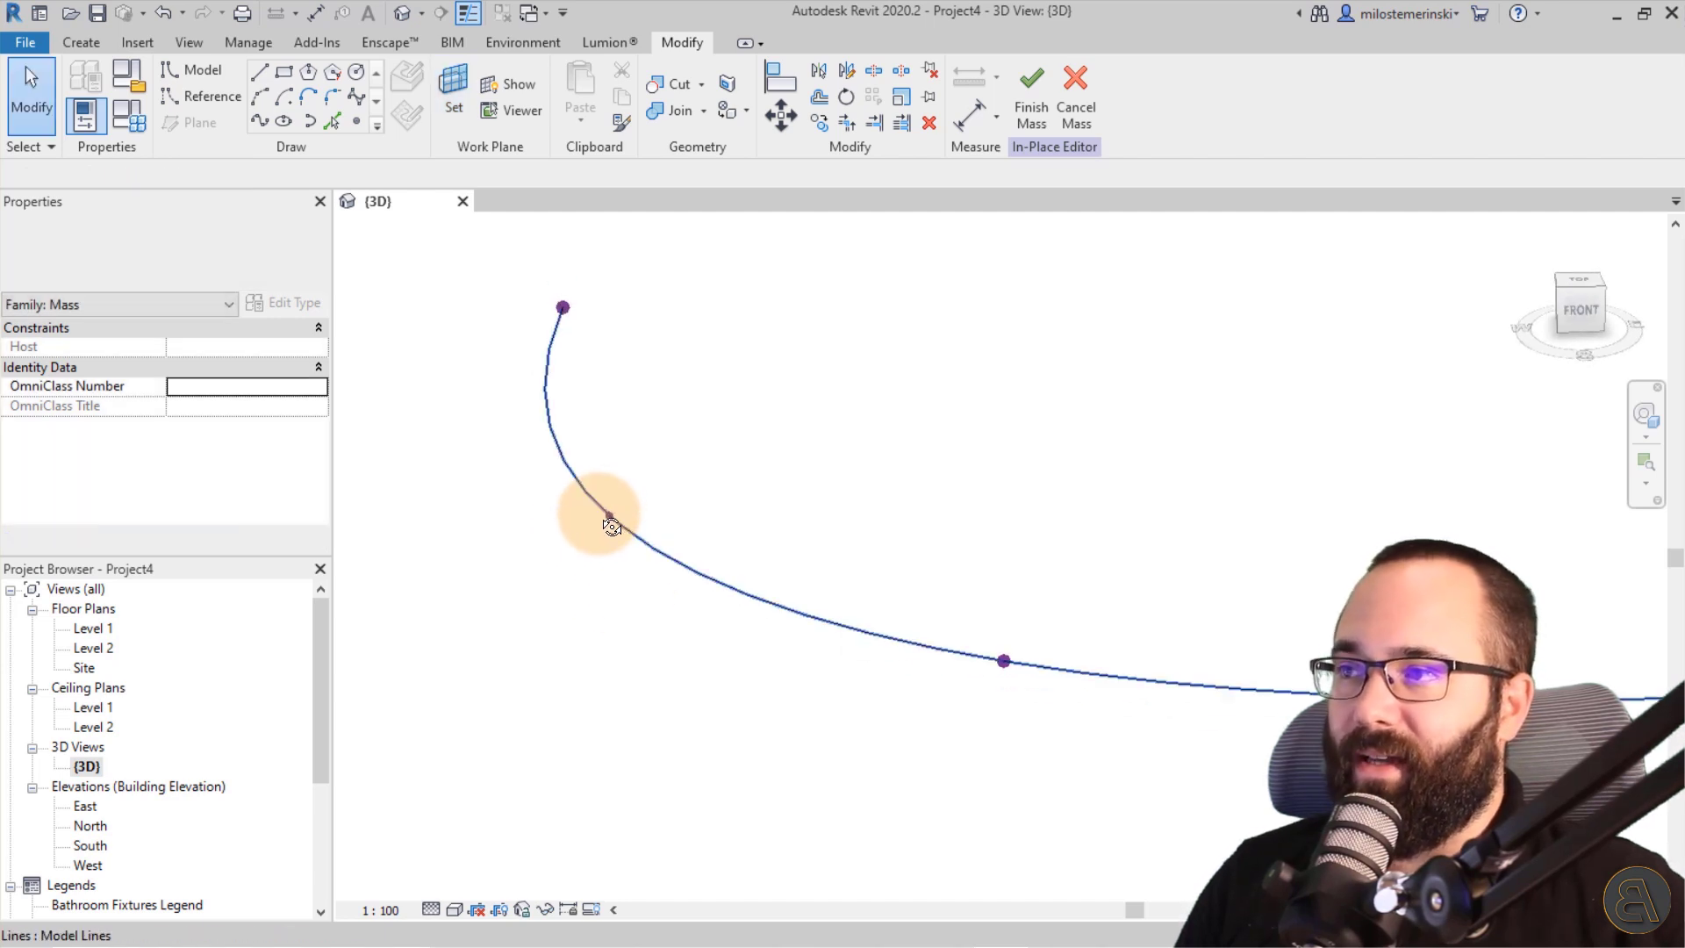
left_click(609, 514)
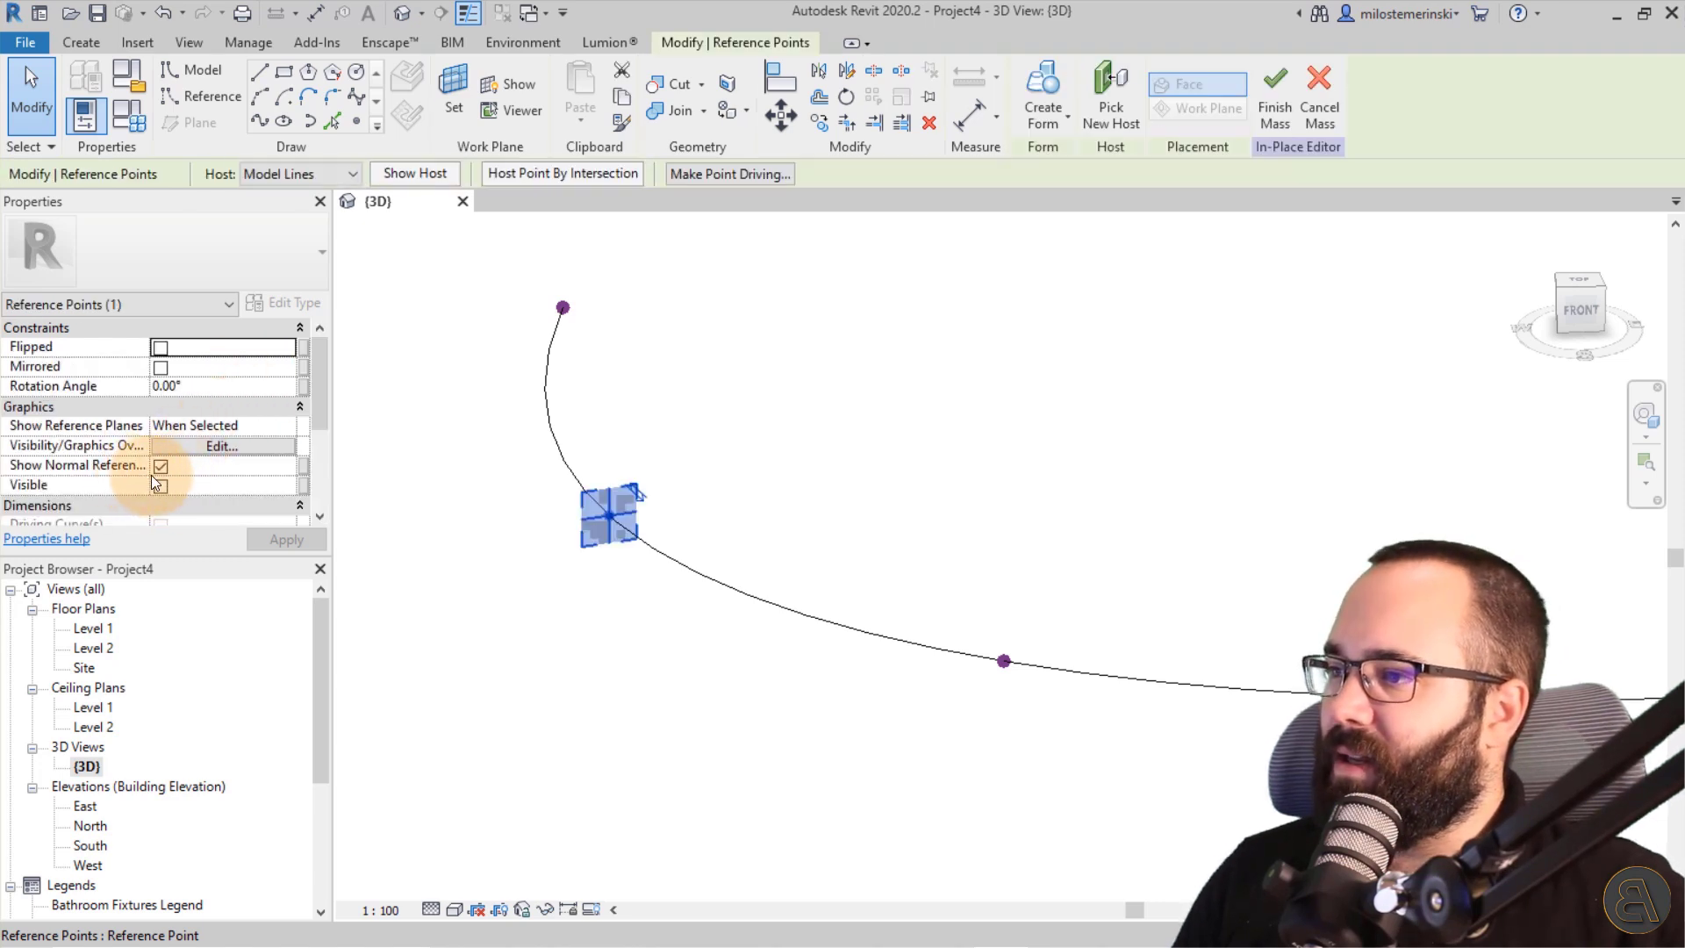
scroll(214, 412, "down", 1)
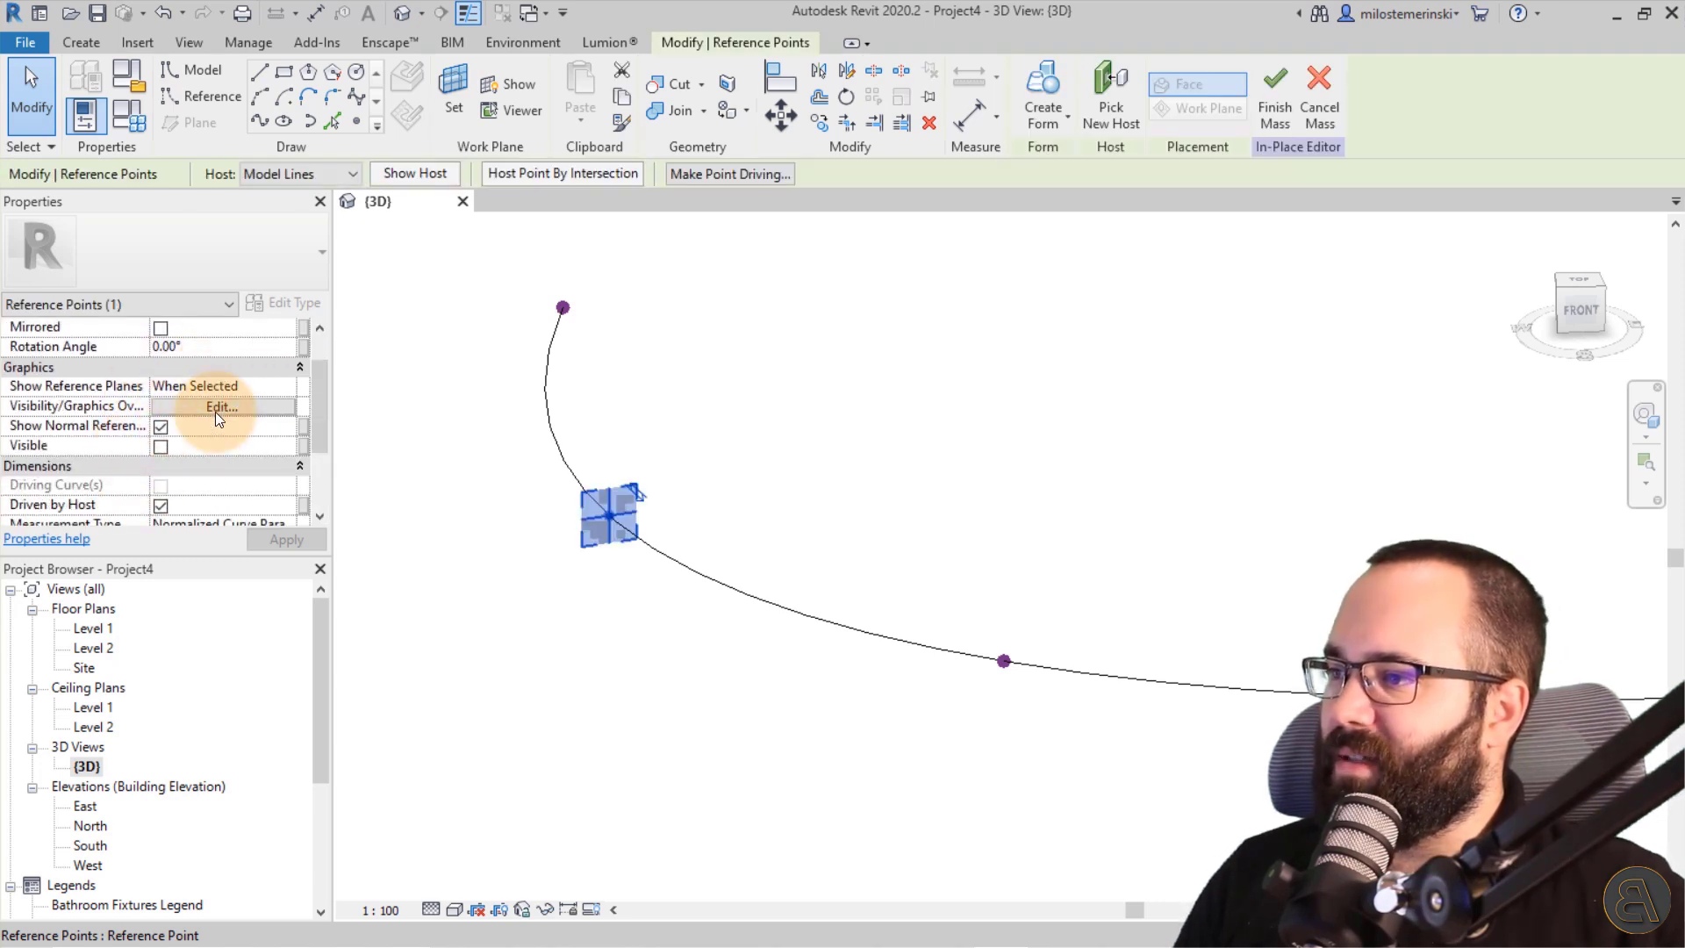
left_click(160, 453)
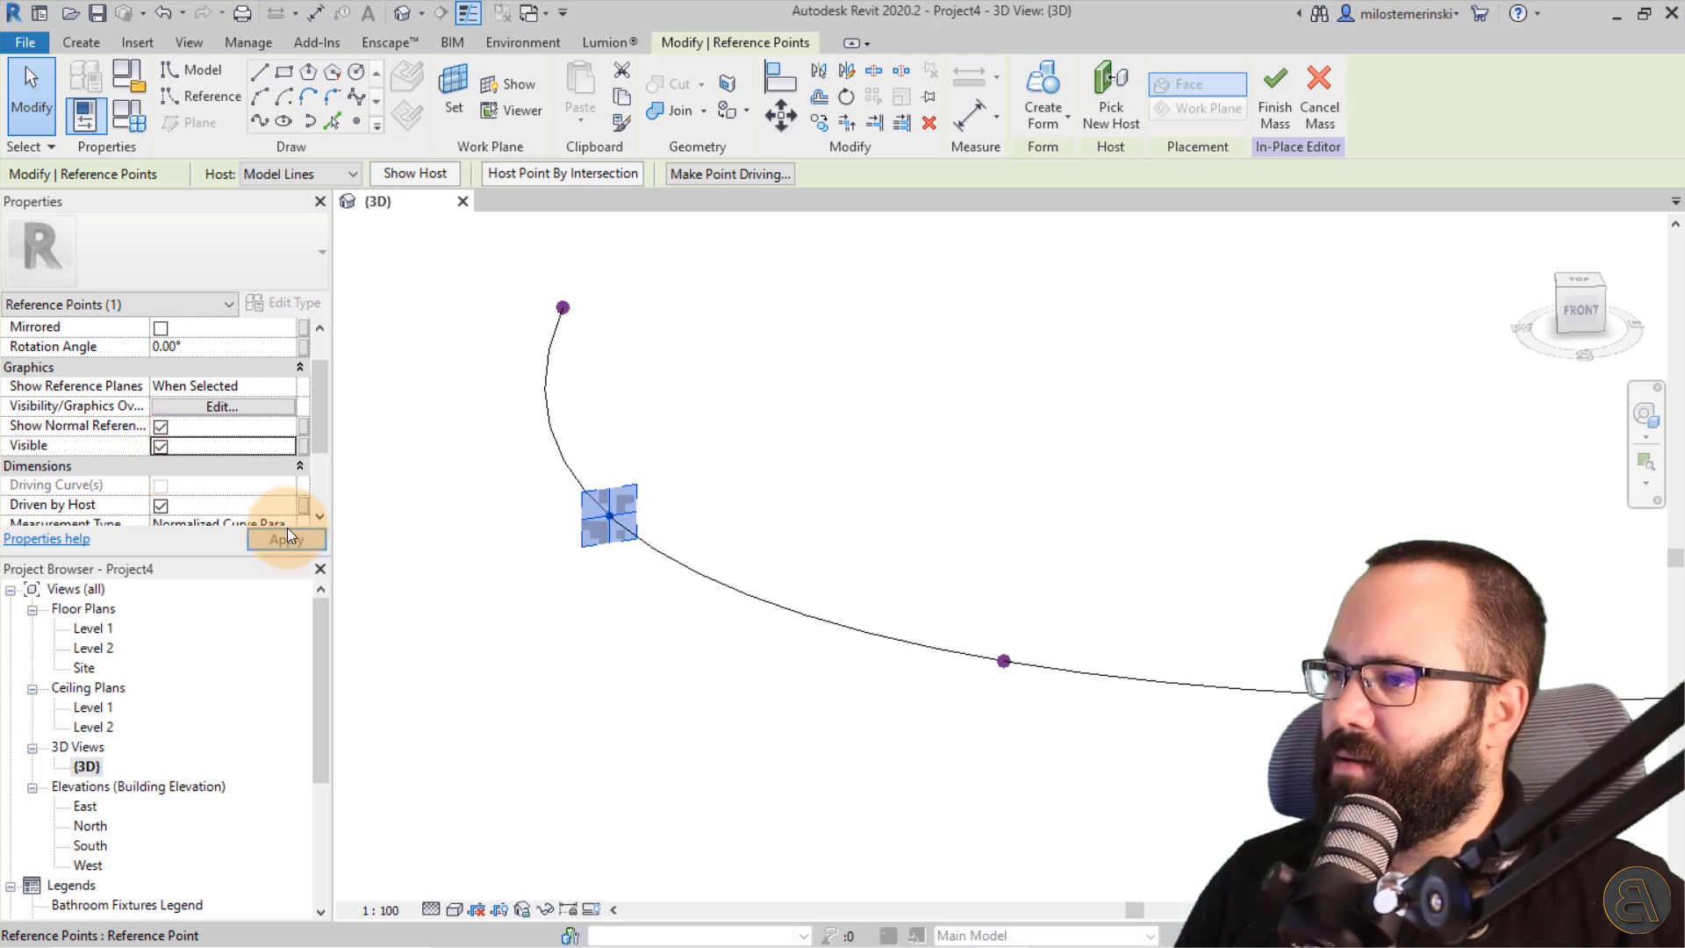
left_click(546, 580)
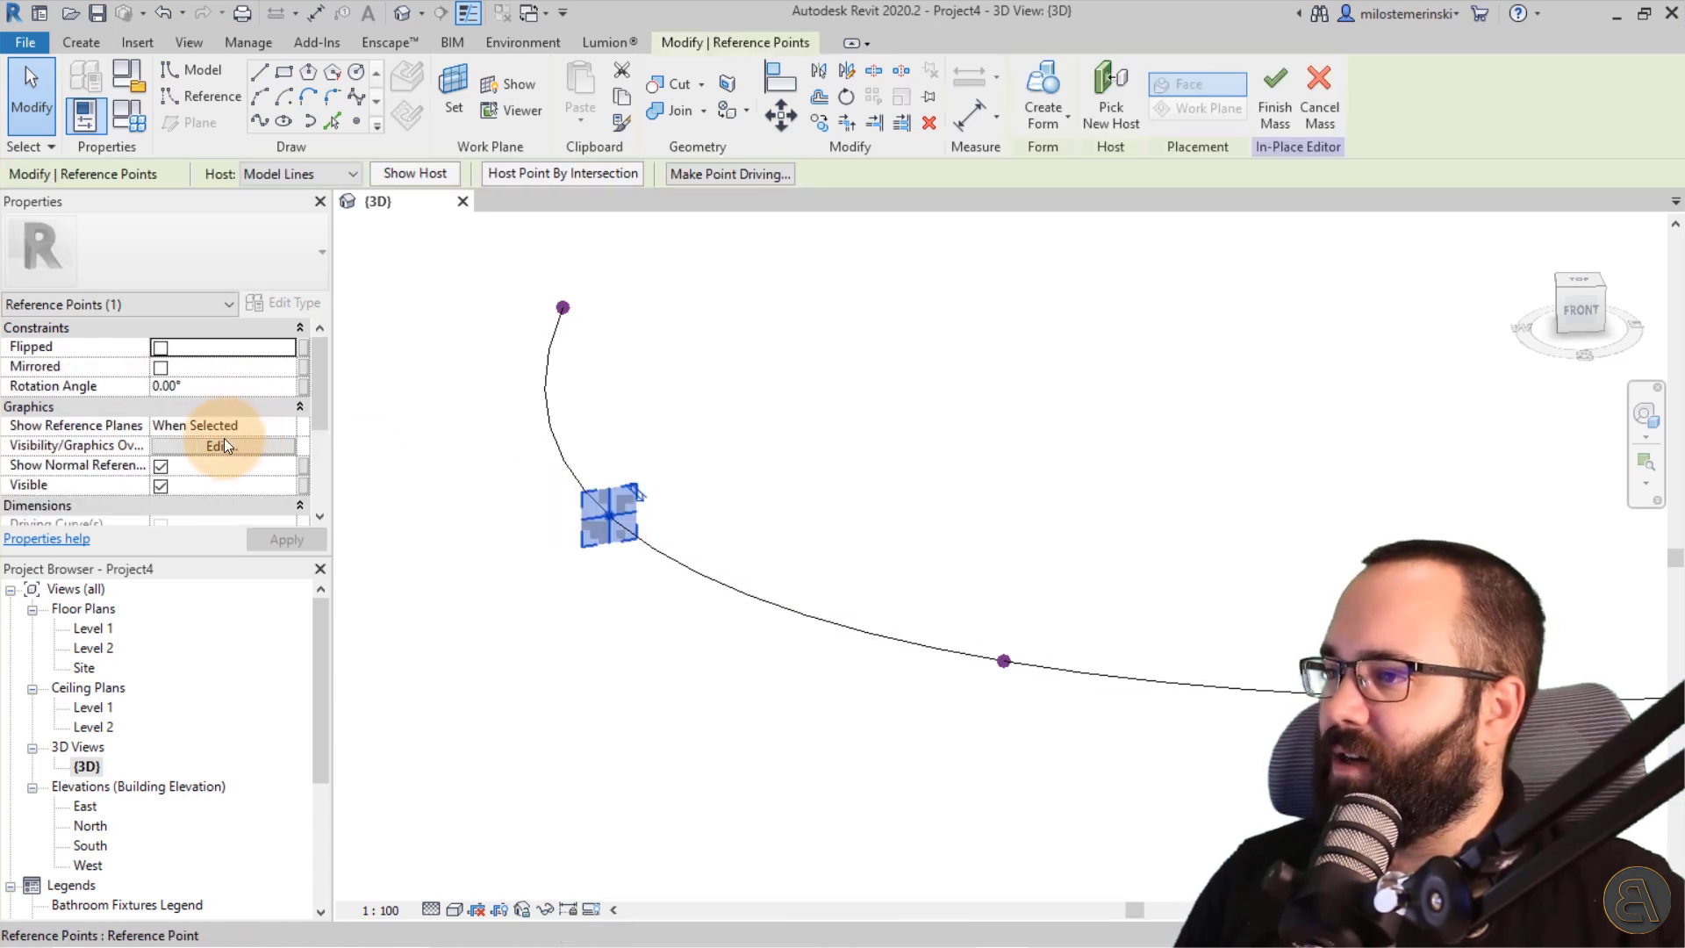
Set the point's Show Reference Planes to Always and apply it.
left_click(282, 420)
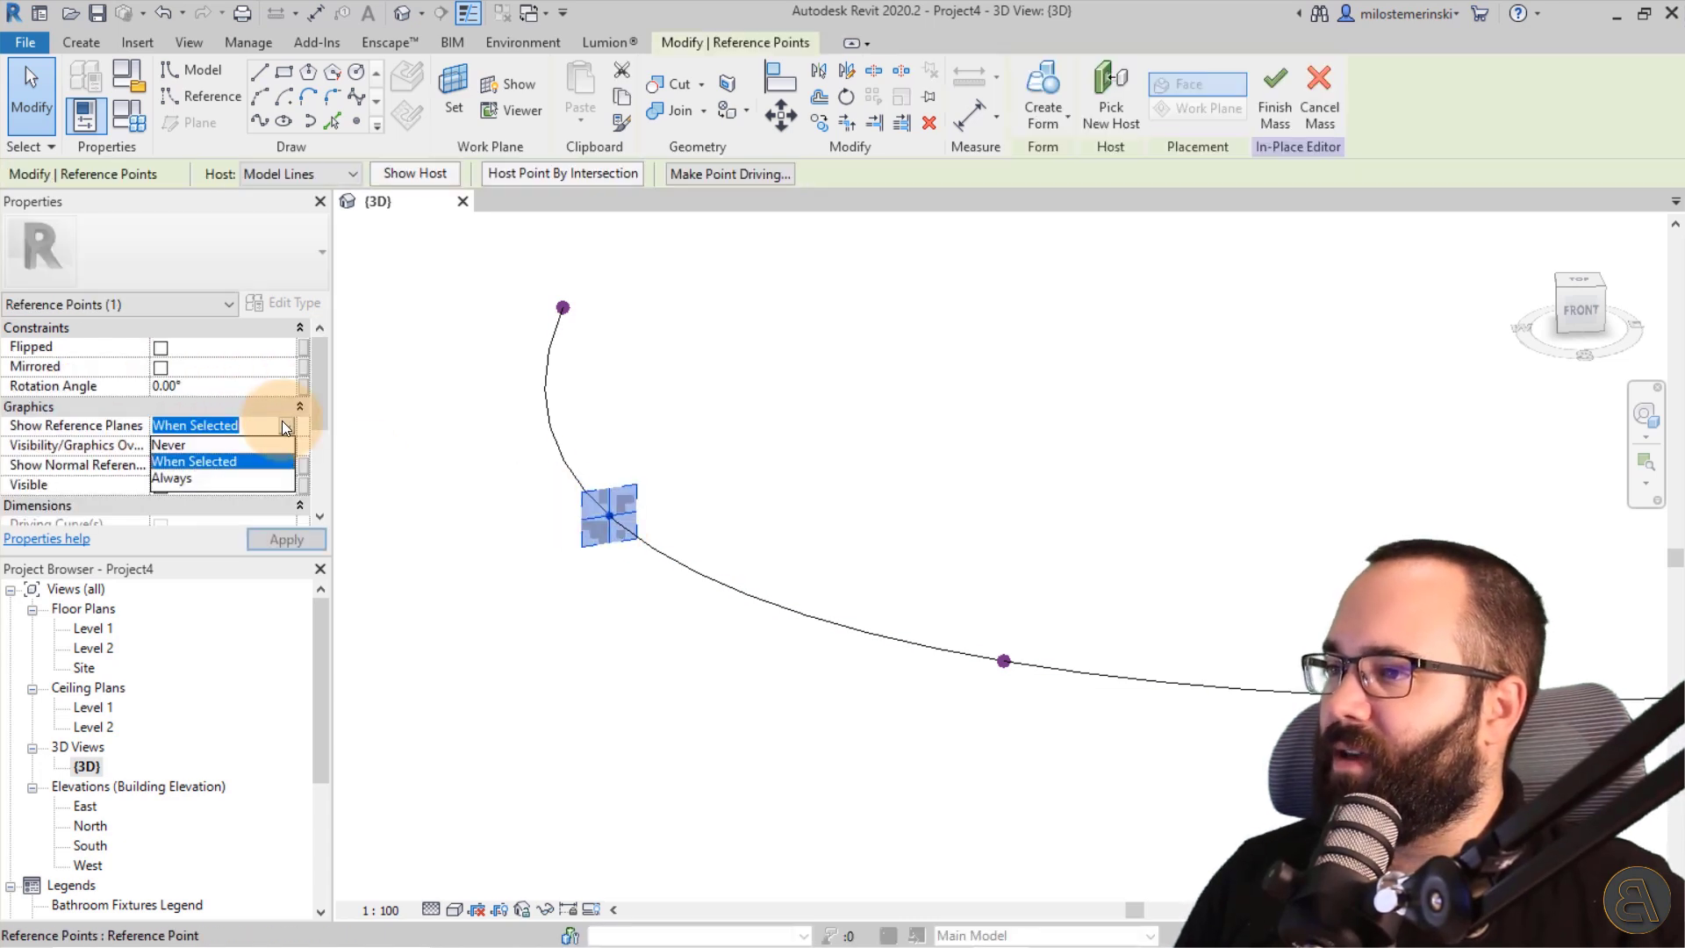
left_click(186, 477)
left_click(273, 540)
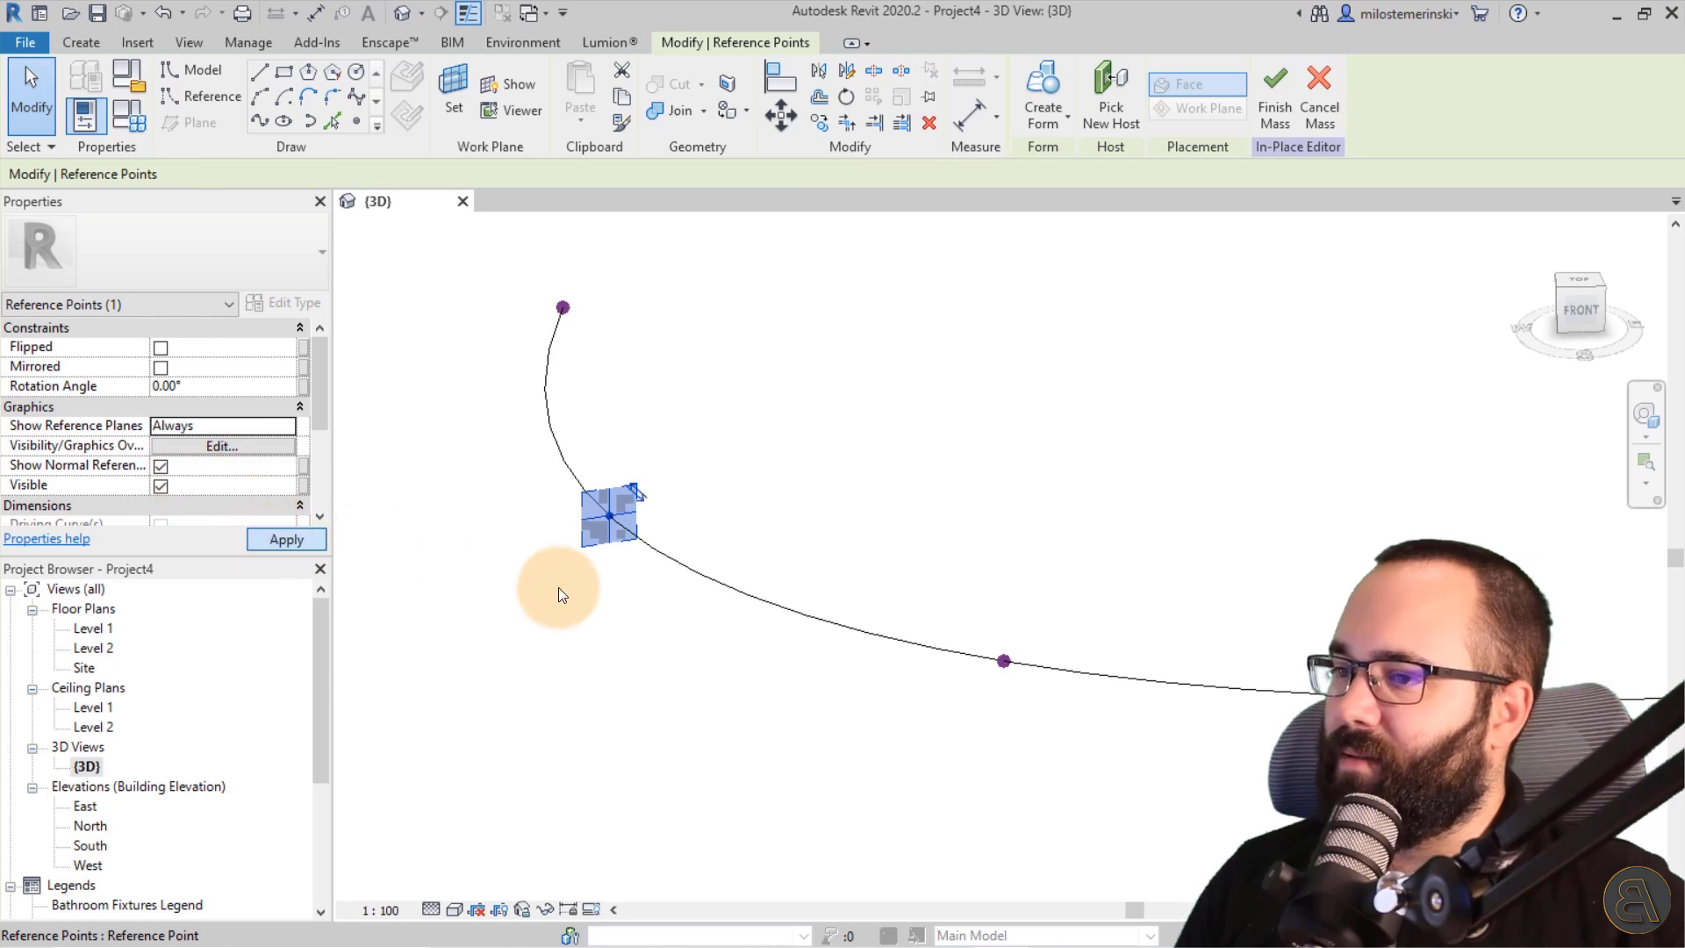
left_click(488, 596)
Uncheck the reference point's Visible property and apply the change.
middle_click_drag(633, 583, 604, 533, "shift")
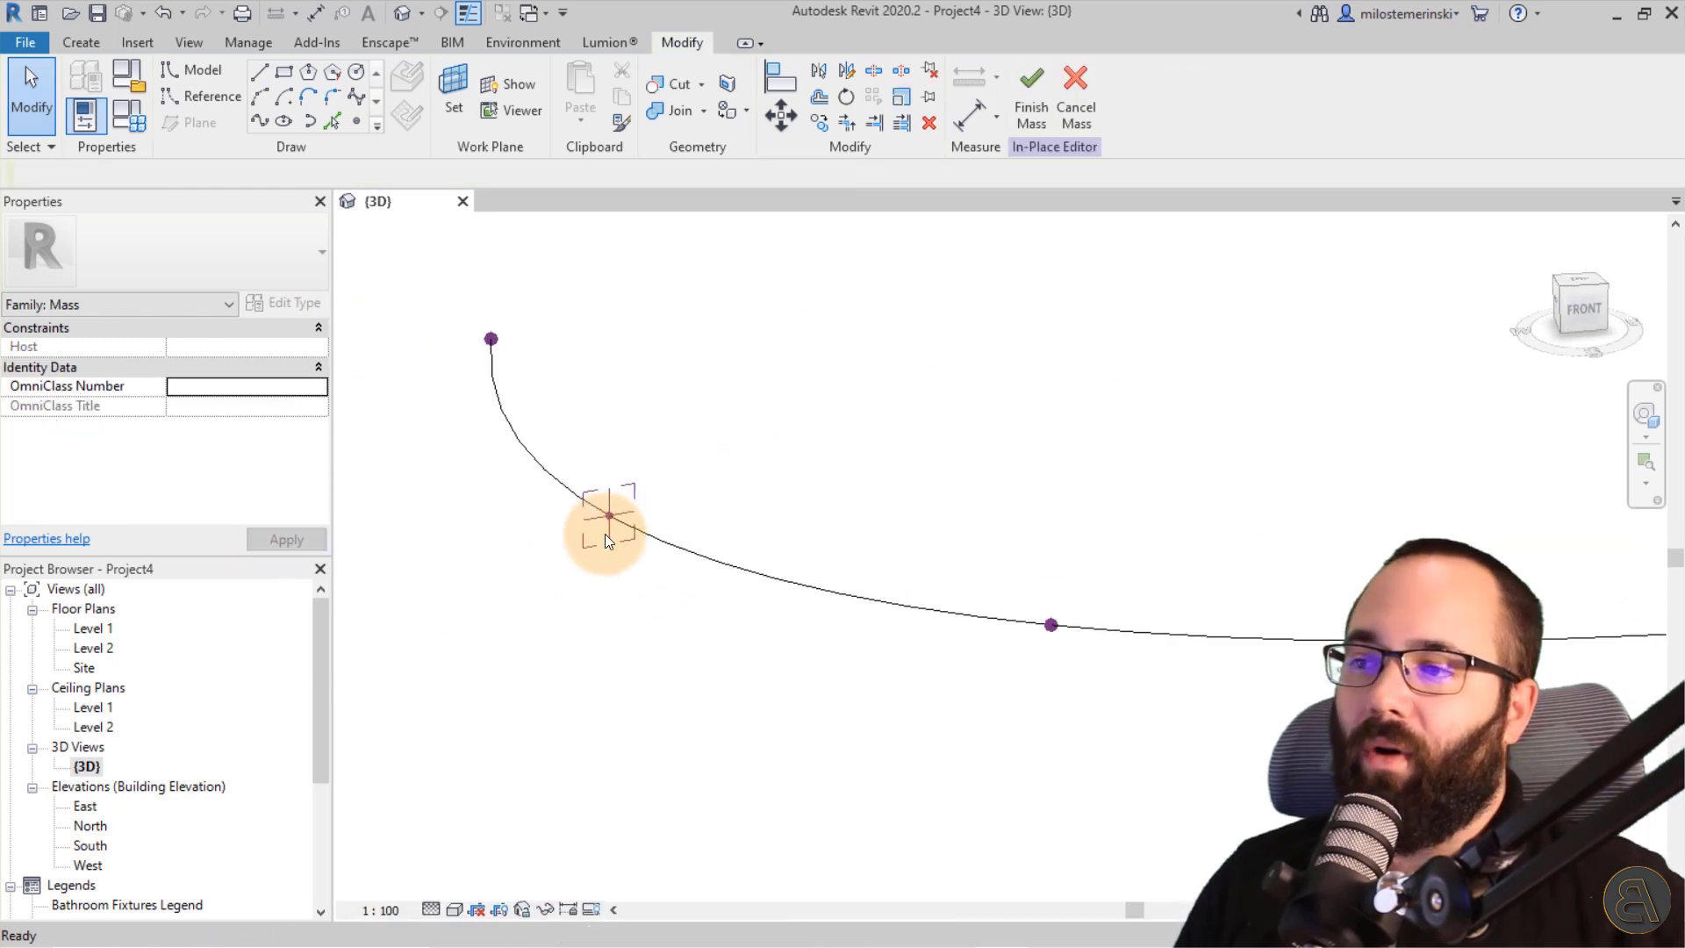
mouse_move(805, 488)
middle_mouse_down("shift")
mouse_move(763, 514)
mouse_move(686, 500)
middle_mouse_up("shift")
left_click(599, 502)
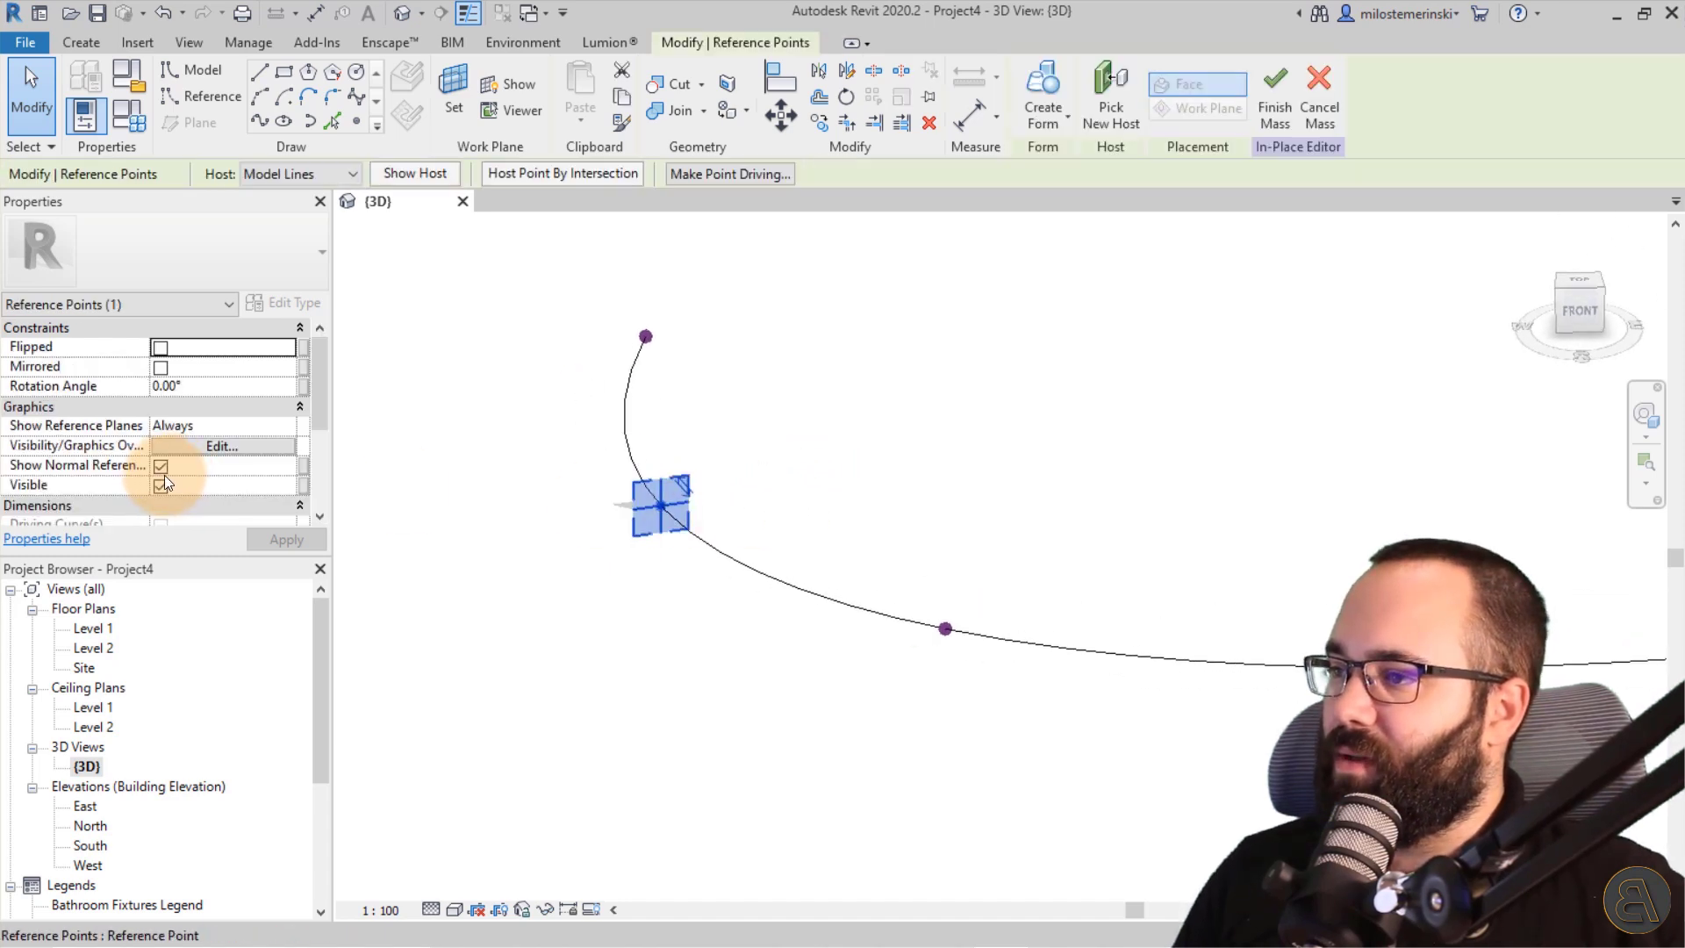
left_click(160, 486)
left_click(307, 538)
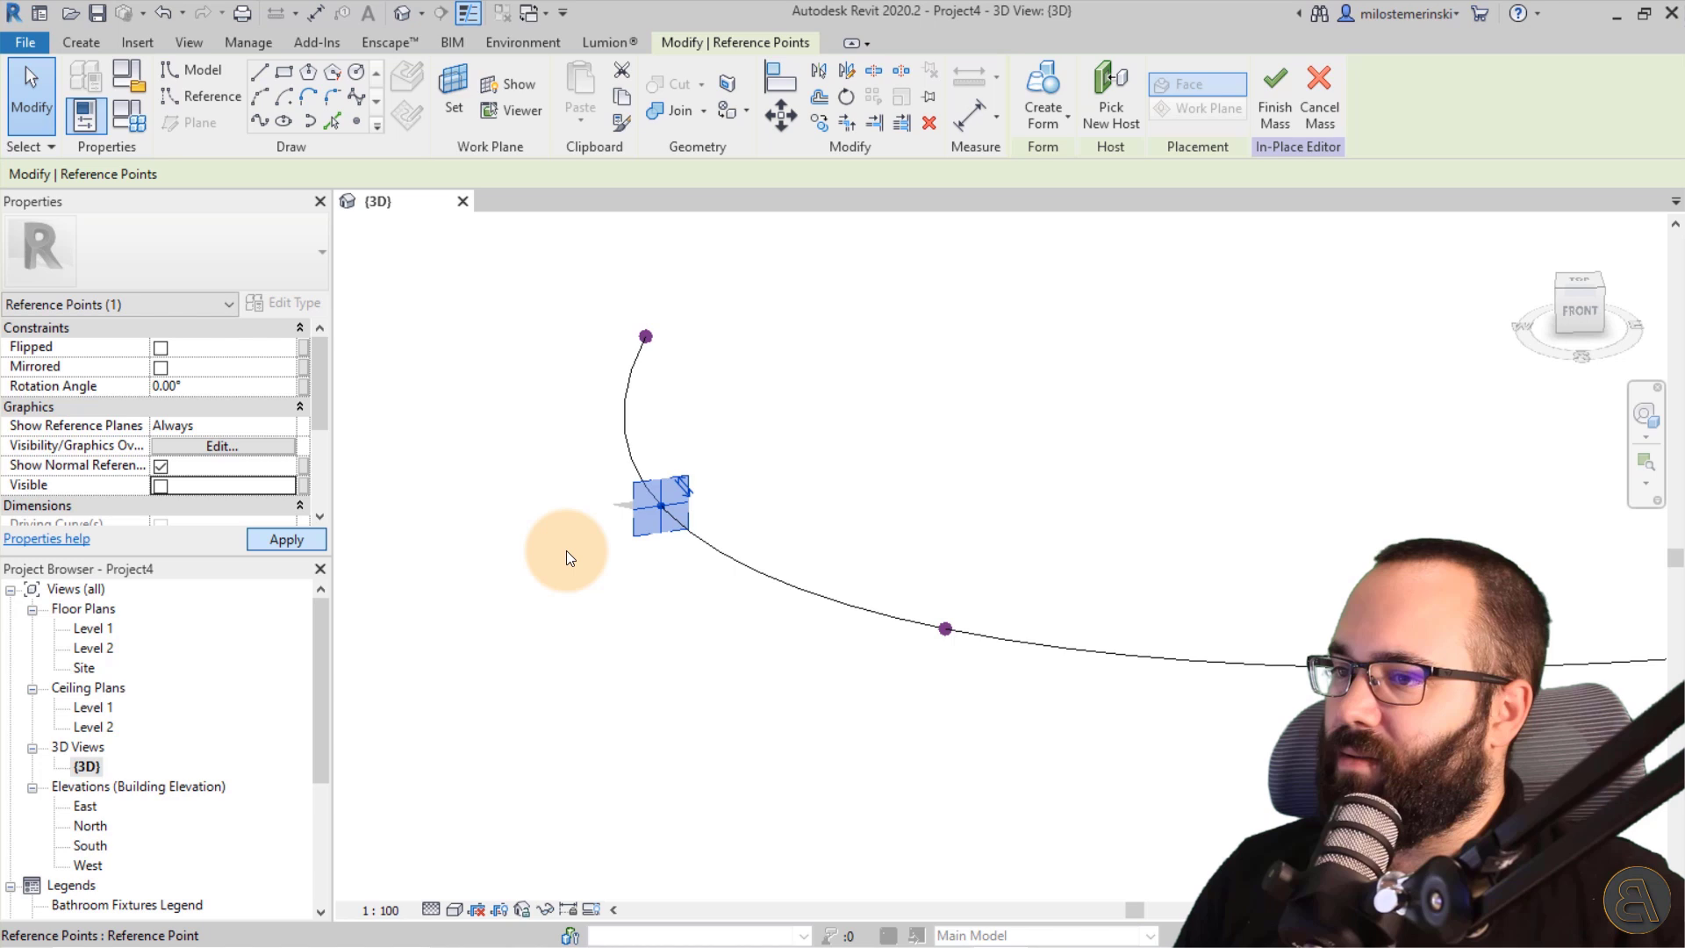
left_click(620, 548)
middle_click_drag(562, 549, 616, 513, "shift")
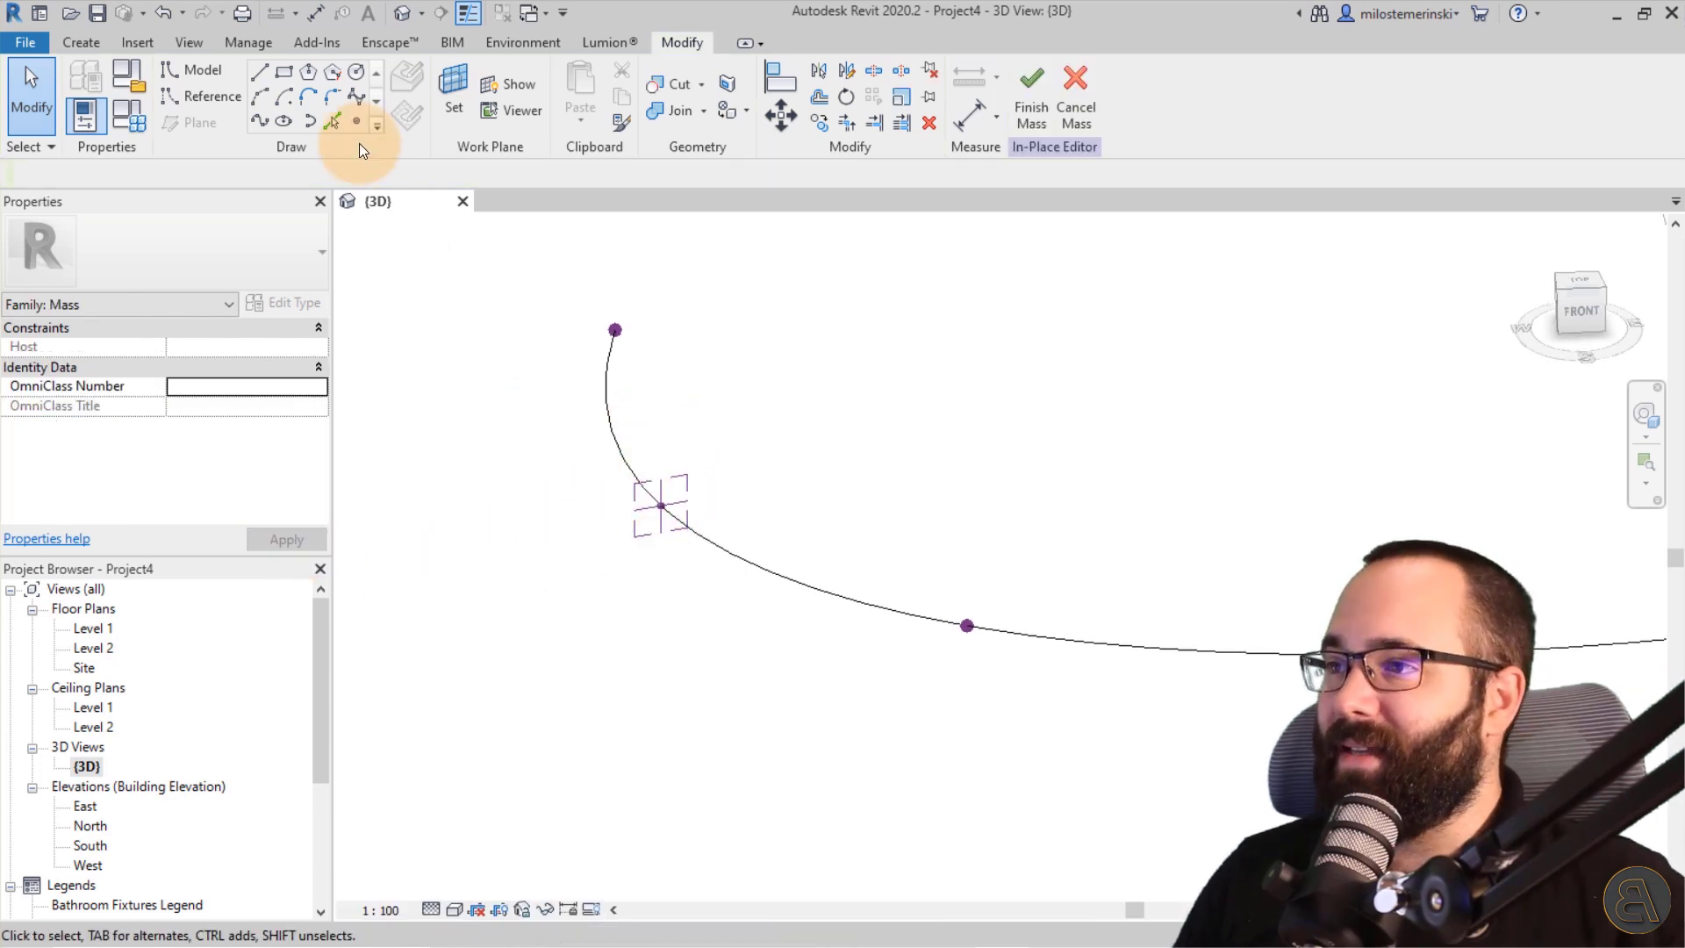
Use the reference point's perpendicular plane as the spline's work plane.
left_click(260, 123)
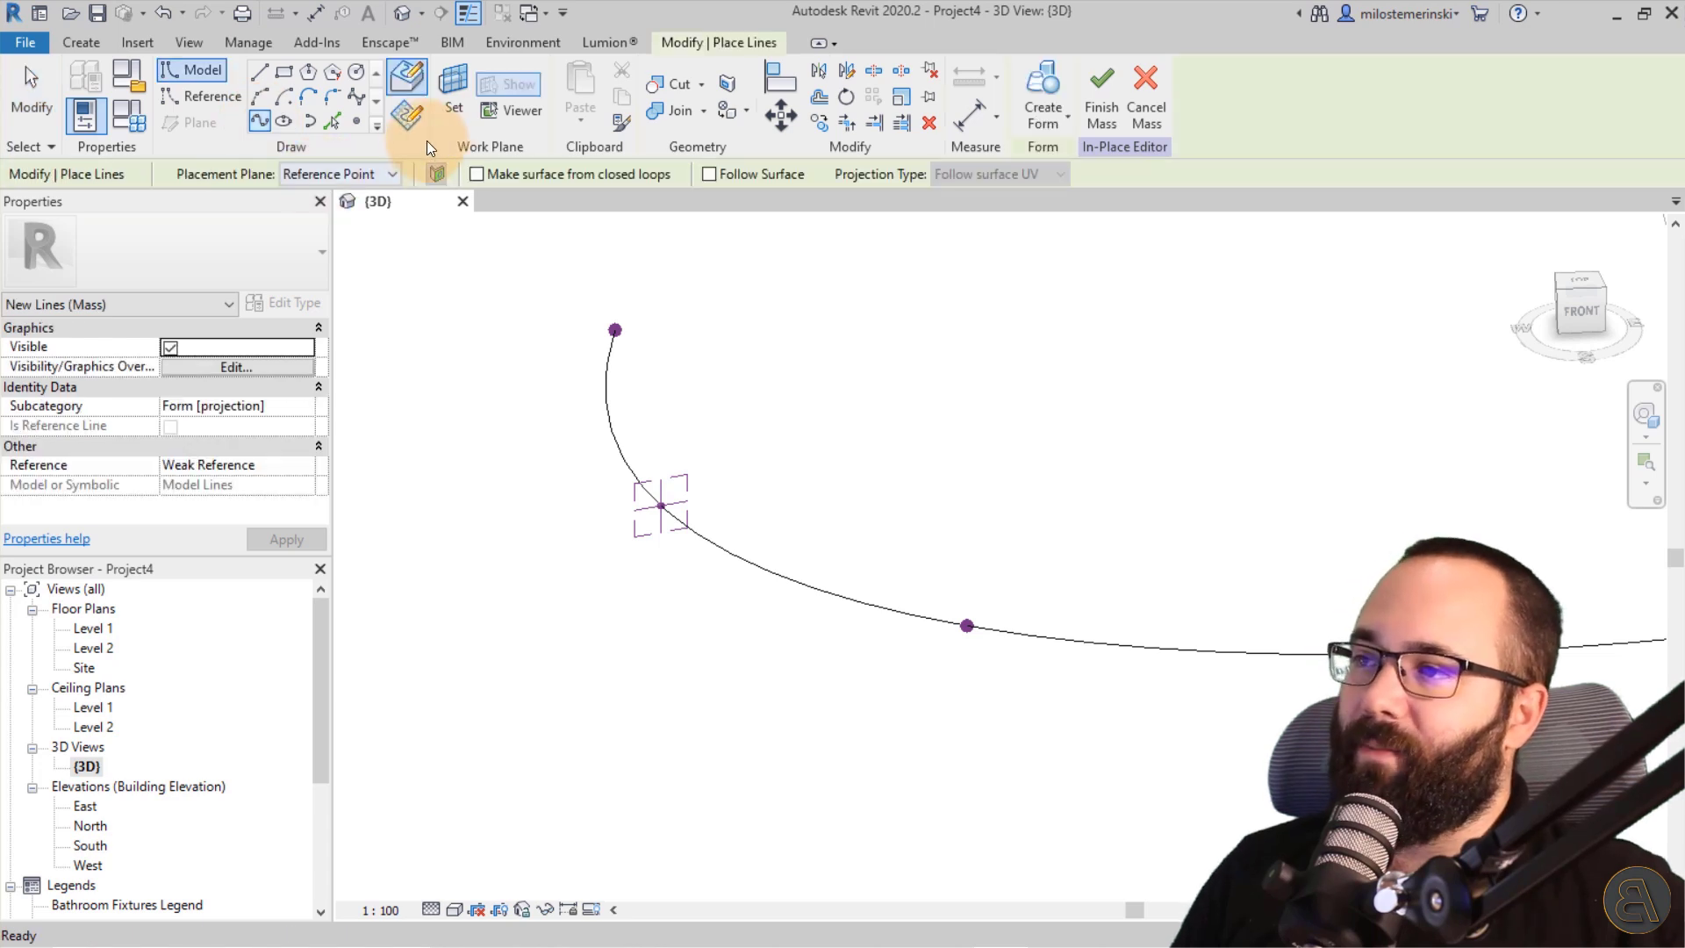
left_click(439, 108)
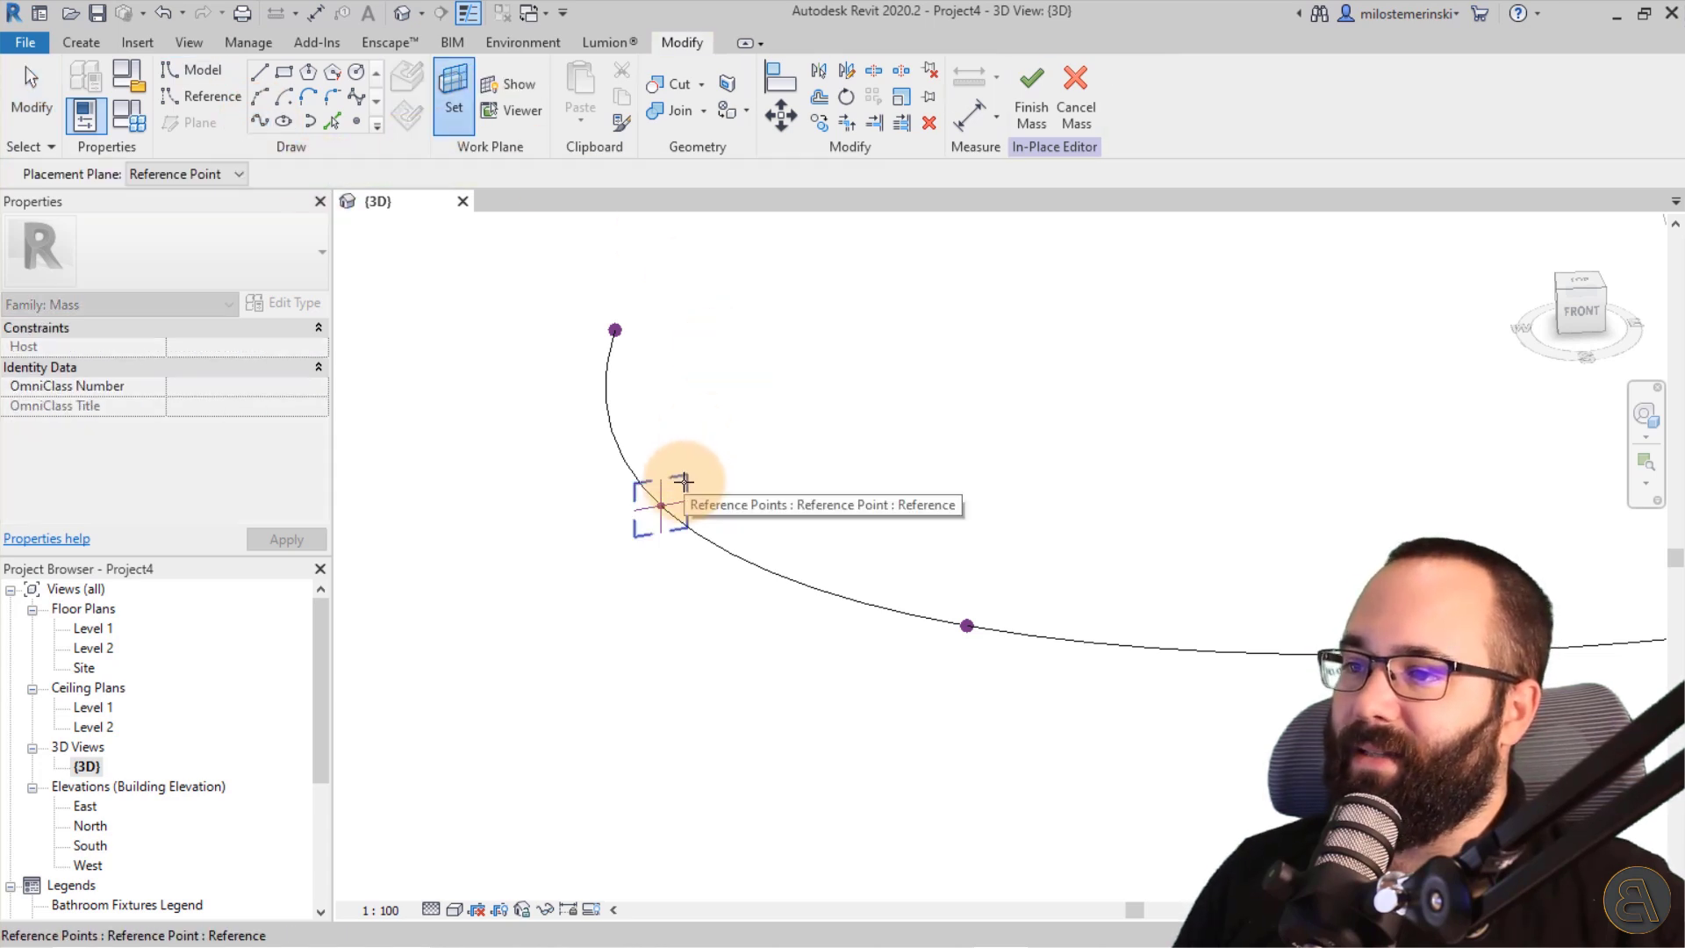
left_click(637, 503)
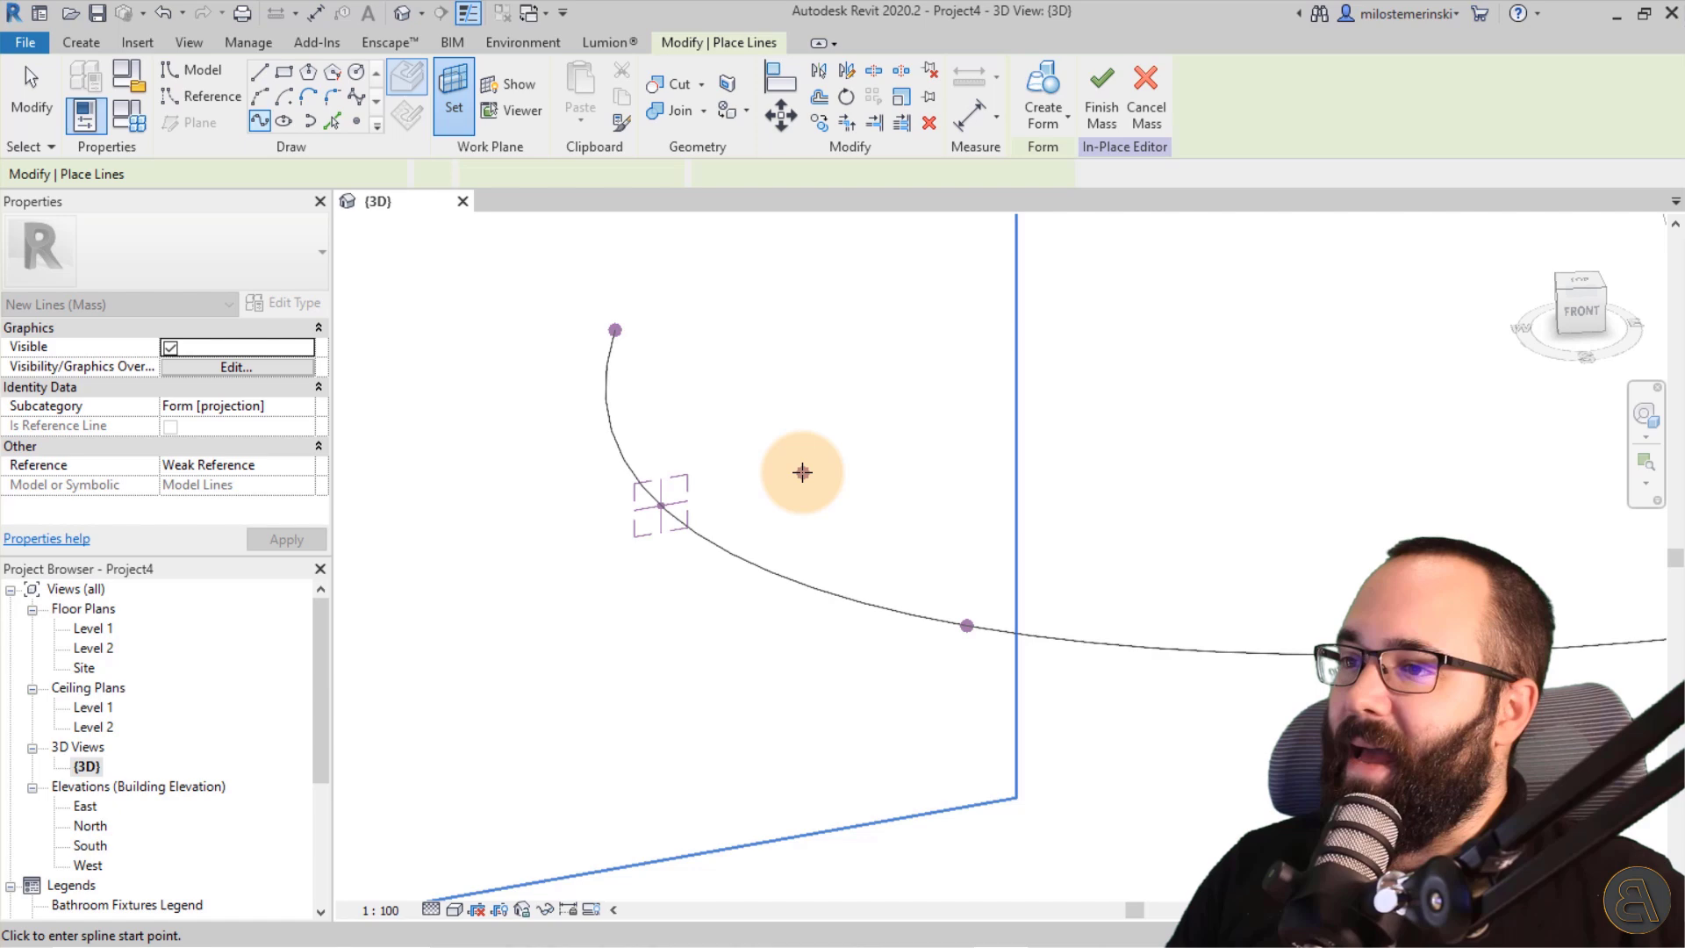
mouse_move(803, 471)
middle_mouse_down("shift")
mouse_move(726, 473)
mouse_move(812, 492)
mouse_move(700, 479)
middle_mouse_up("shift")
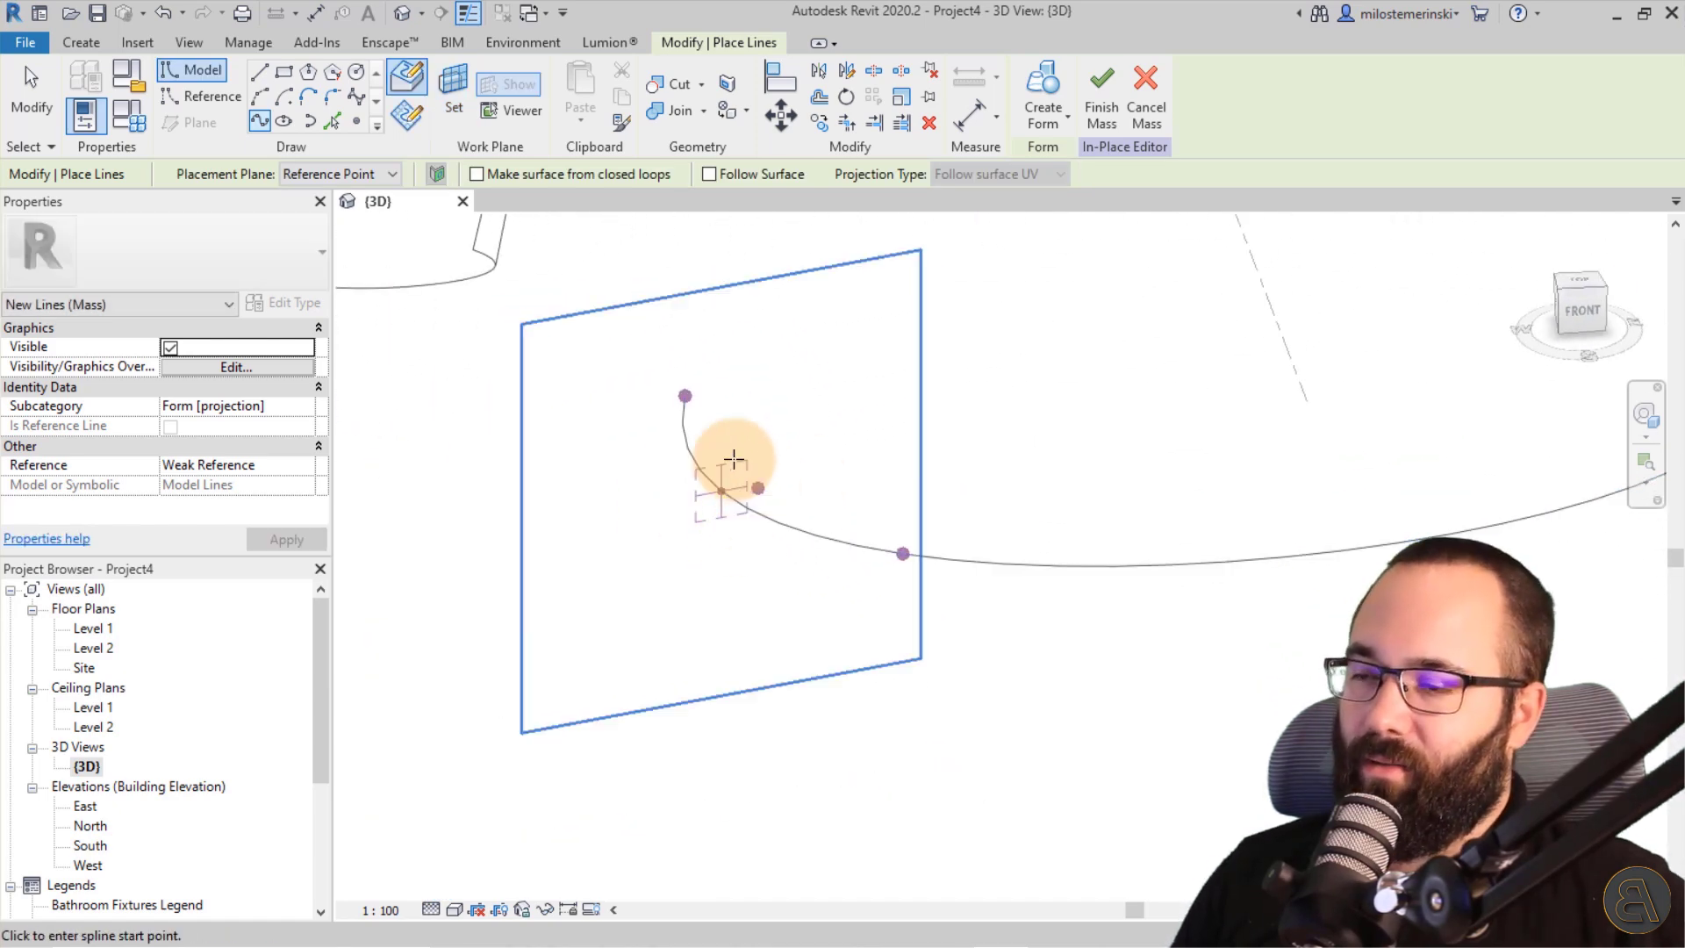
Draw a four-point profile spline rising from the reference point.
left_click(395, 123)
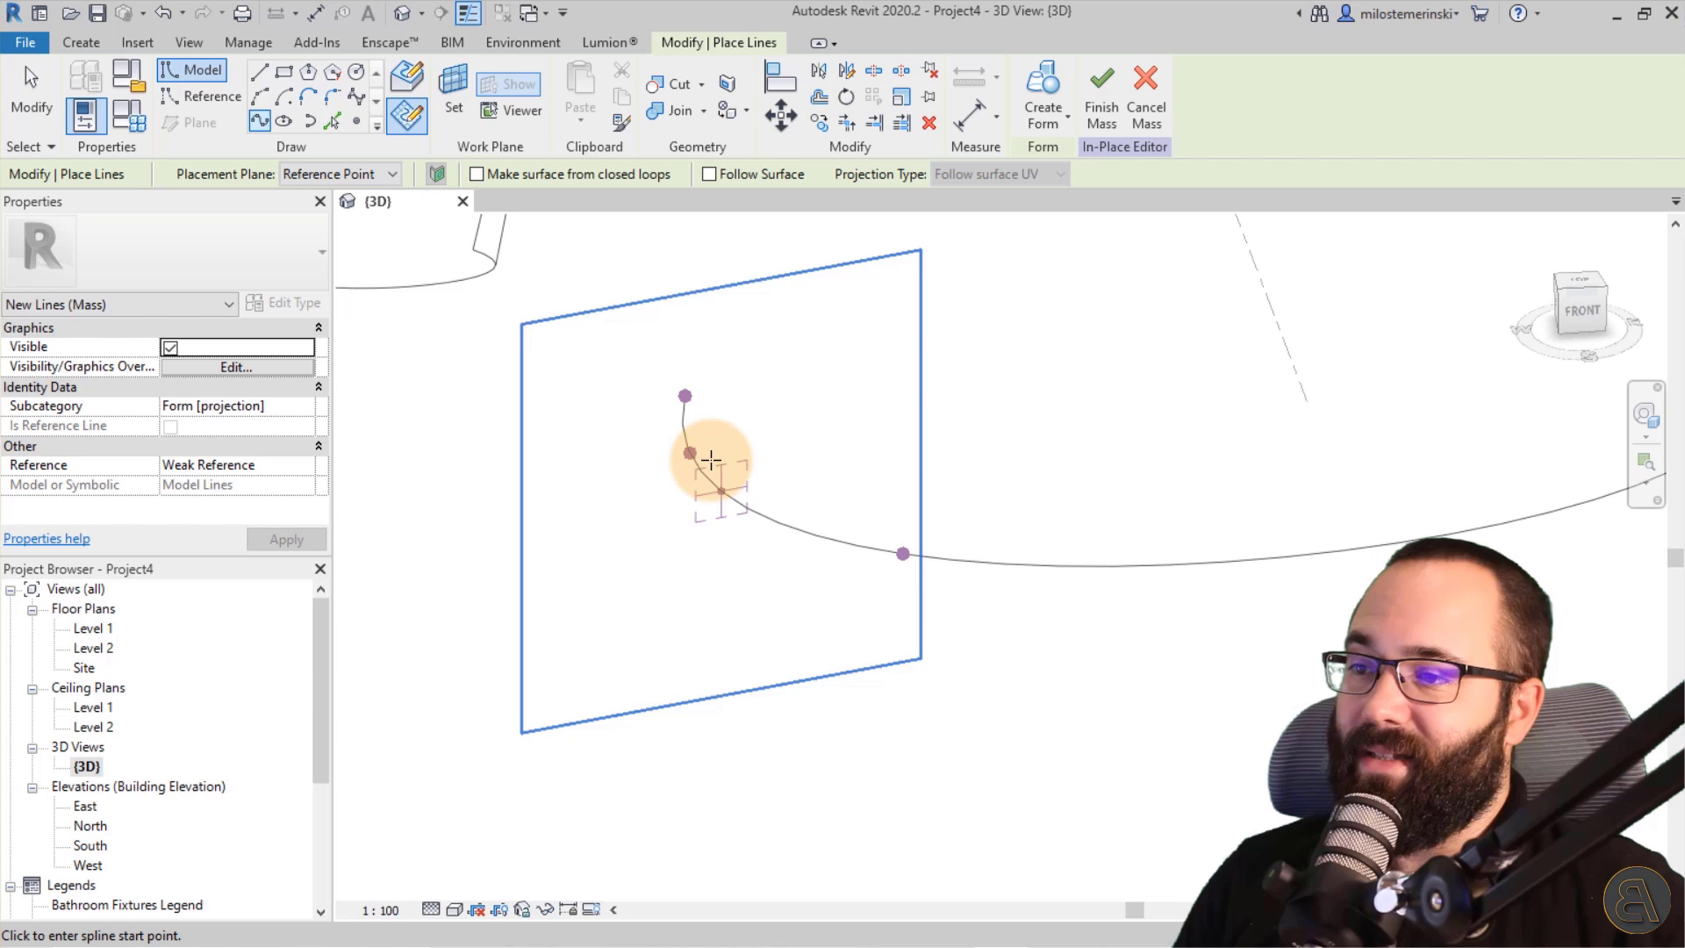
scroll(698, 487, "up", 2)
scroll(711, 511, "down", 1)
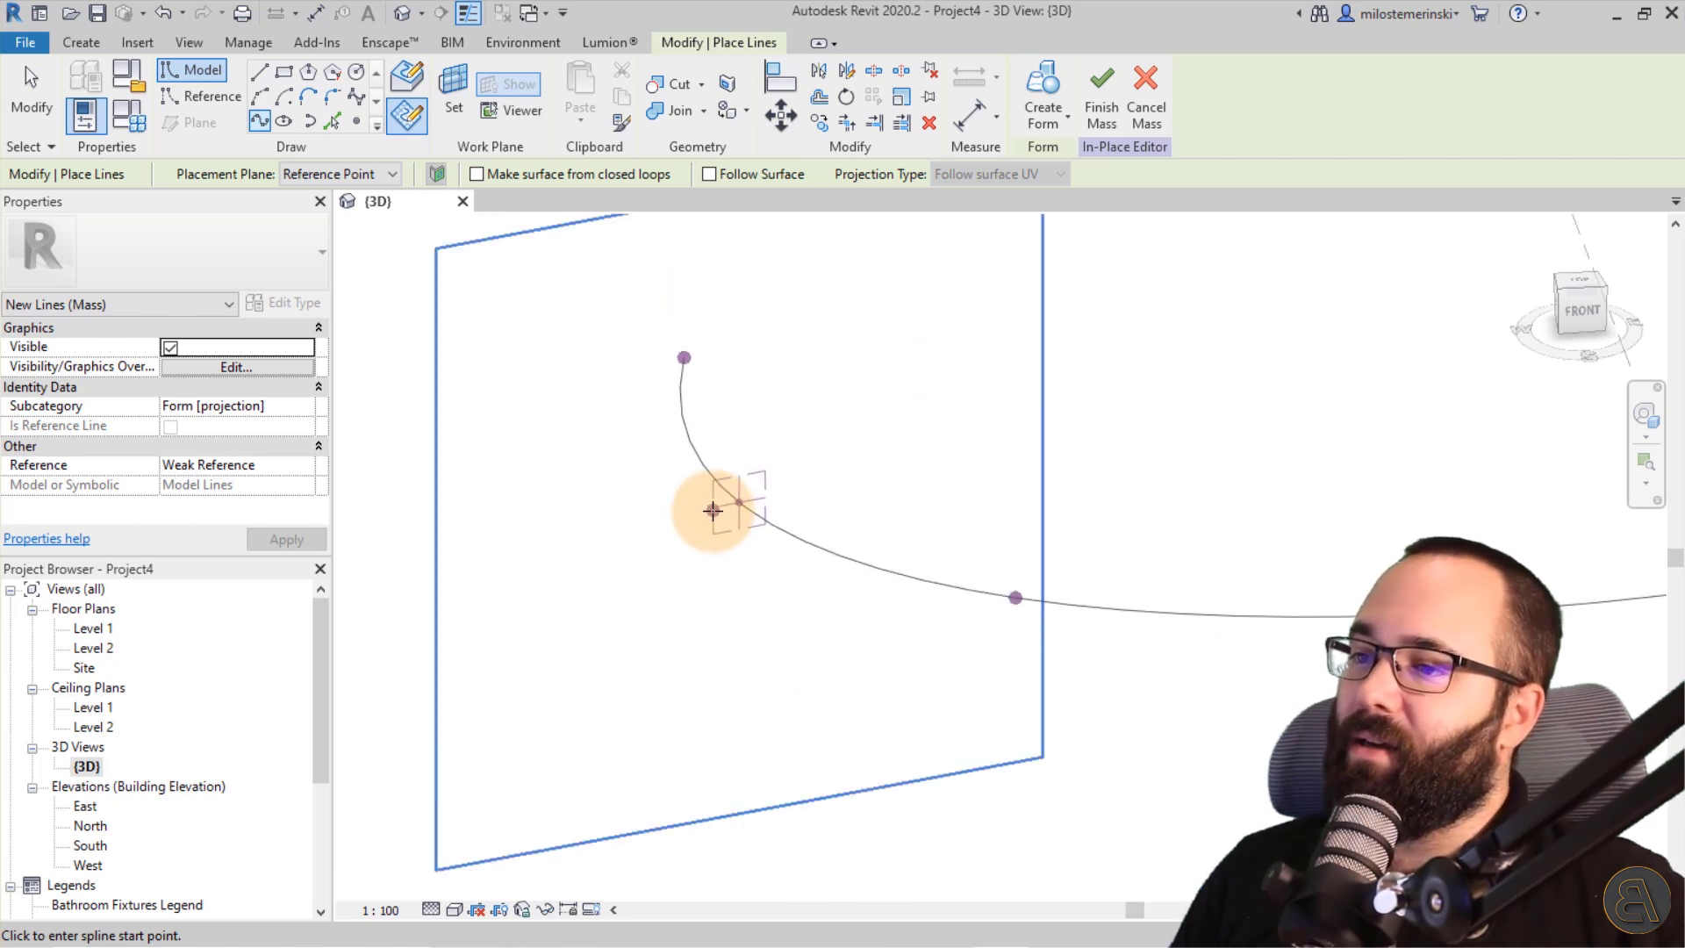
left_click(711, 509)
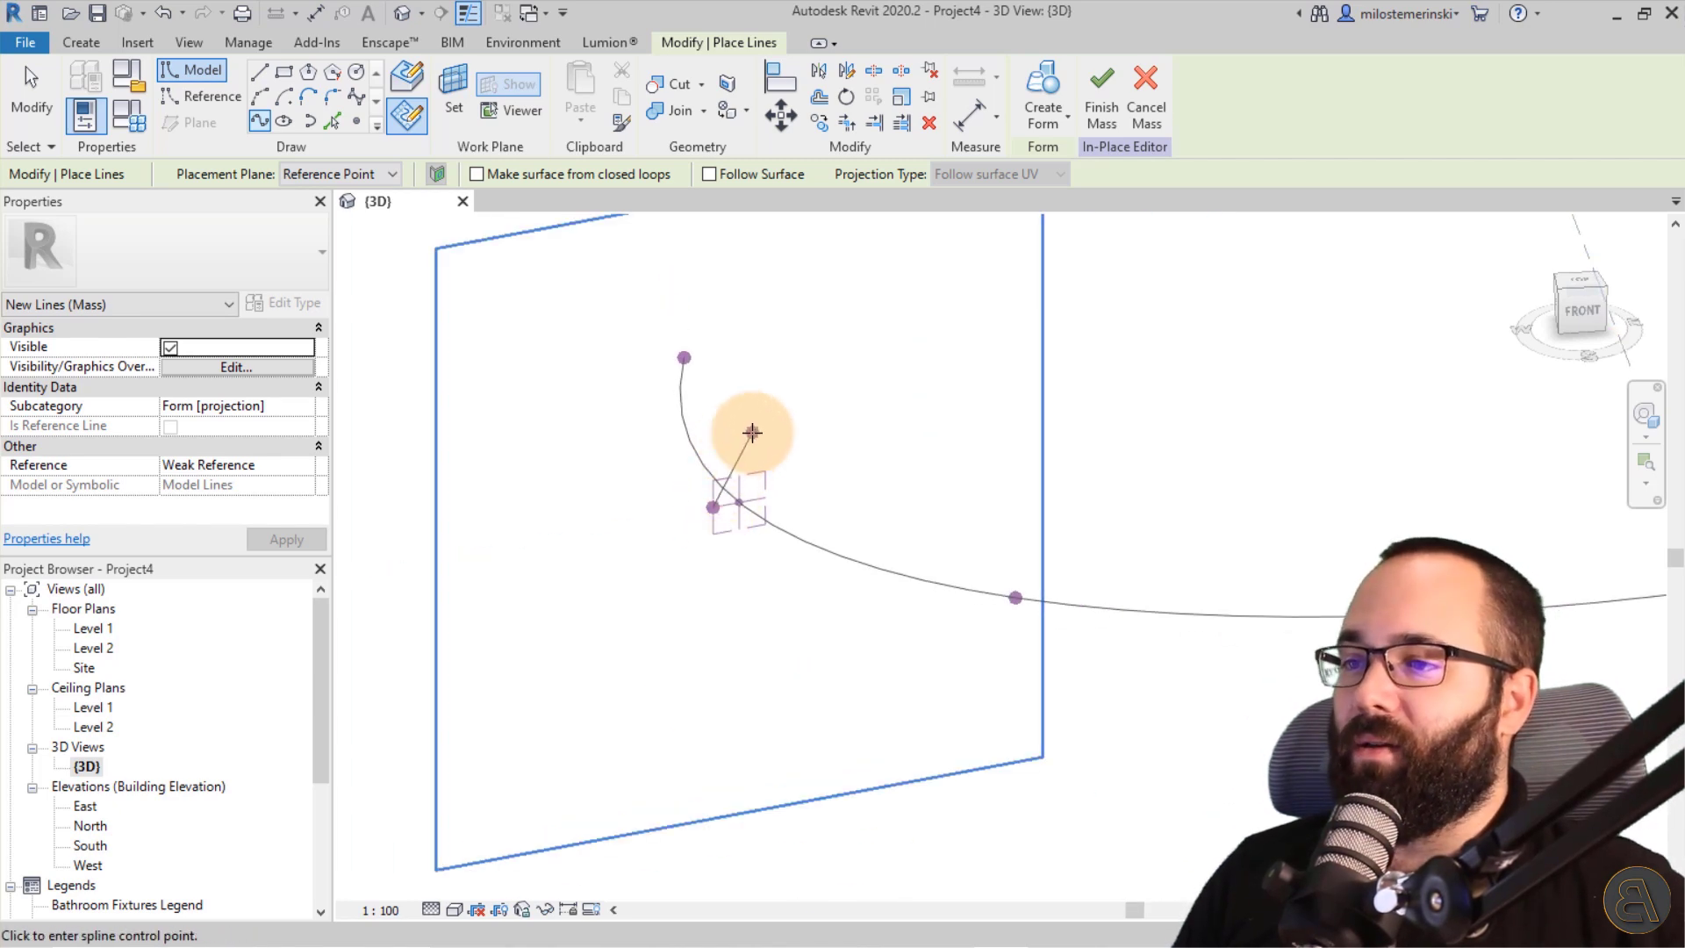
left_click(751, 433)
left_click(664, 321)
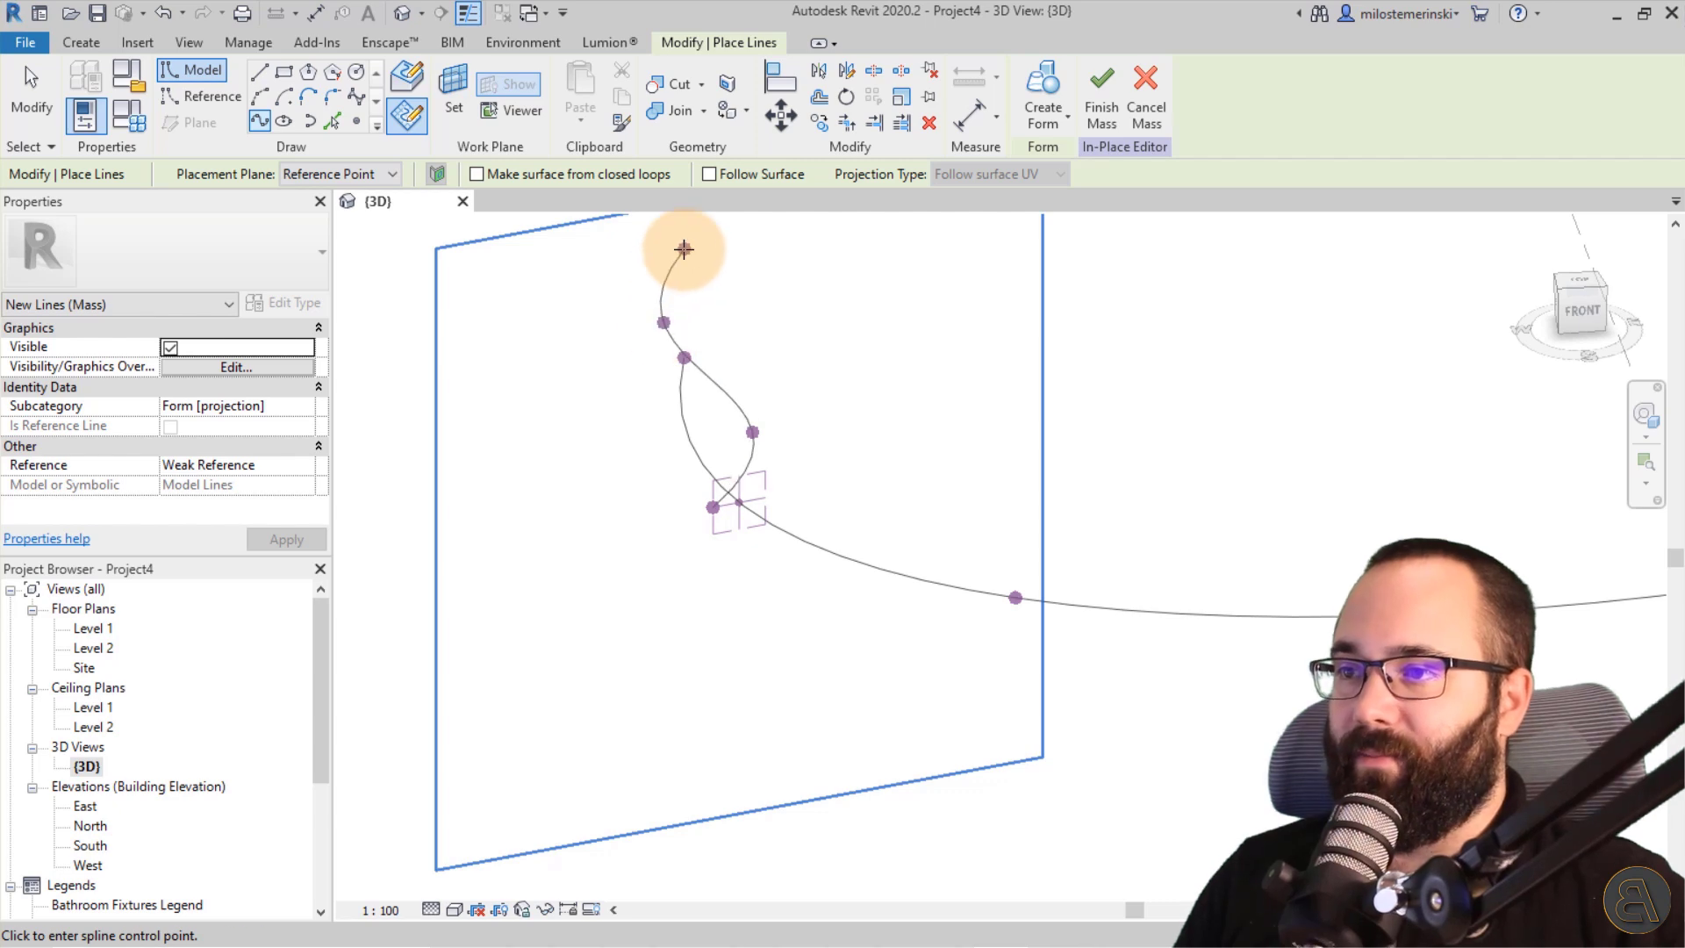
left_click(682, 250)
left_click(33, 108)
mouse_move(855, 489)
middle_mouse_down("shift")
mouse_move(864, 504)
mouse_move(973, 423)
mouse_move(989, 565)
mouse_move(859, 588)
mouse_move(940, 546)
mouse_move(1042, 594)
mouse_move(1037, 525)
middle_mouse_up("shift")
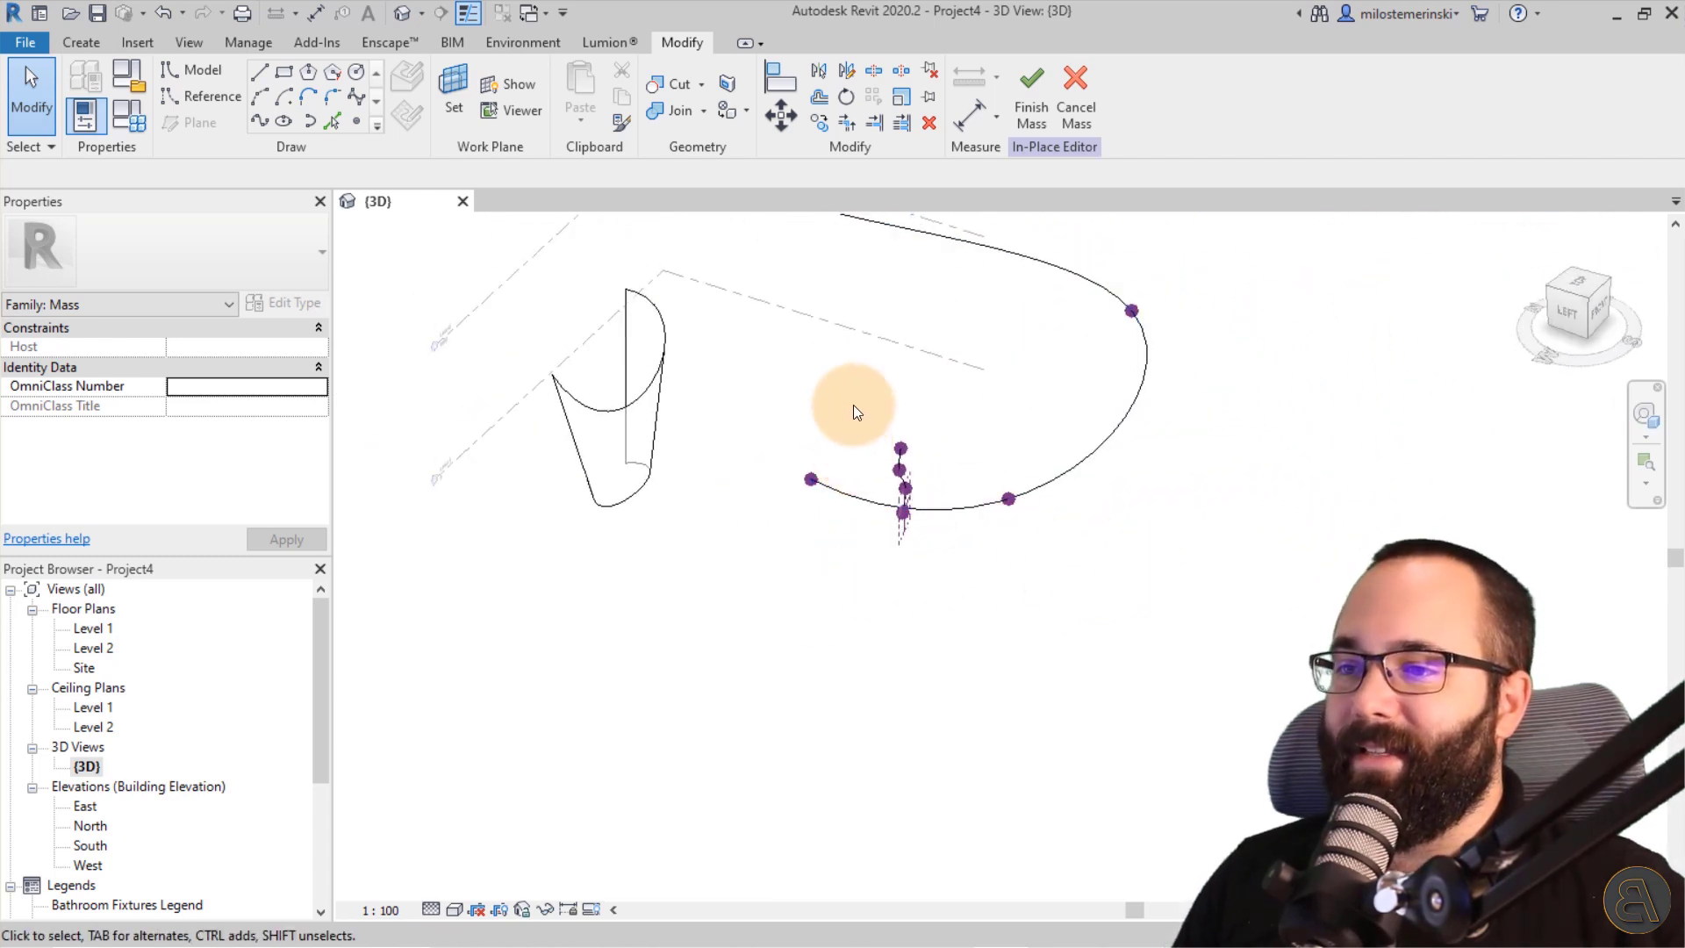
Copy the profile spline and its reference point to four spots near the path.
left_click_drag(975, 582, 771, 572)
mouse_move(770, 572)
middle_mouse_down("shift")
mouse_move(922, 508)
mouse_move(757, 416)
mouse_move(860, 274)
middle_mouse_up("shift")
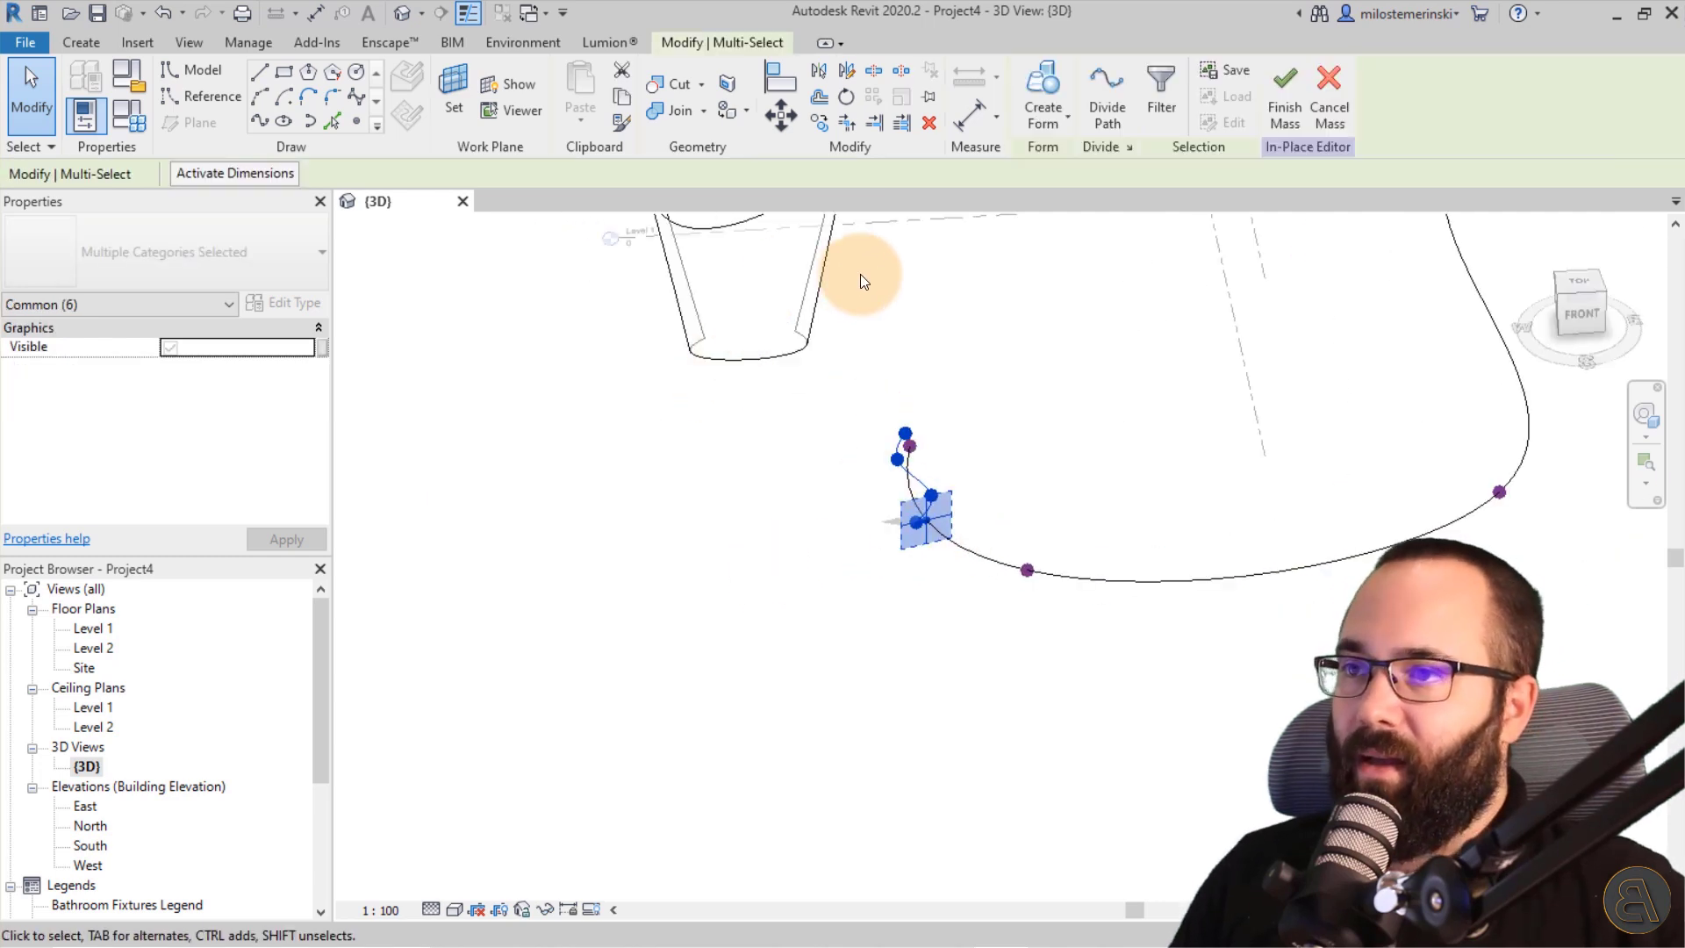
left_click(819, 121)
left_click(922, 527)
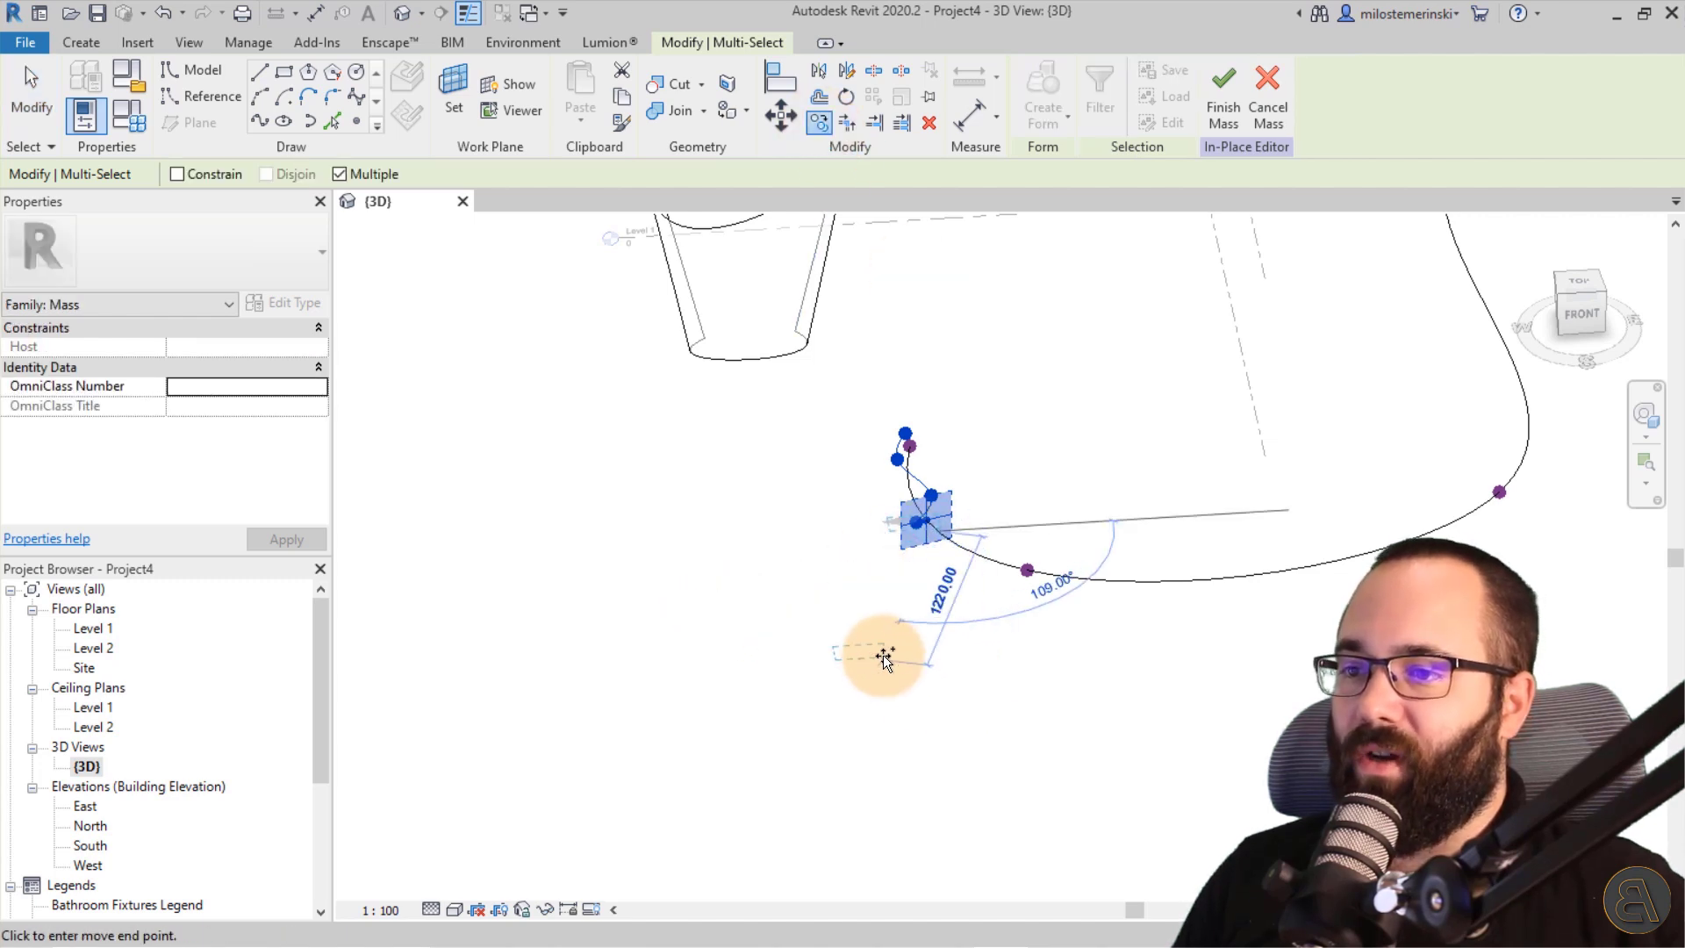
left_click(876, 646)
left_click(717, 596)
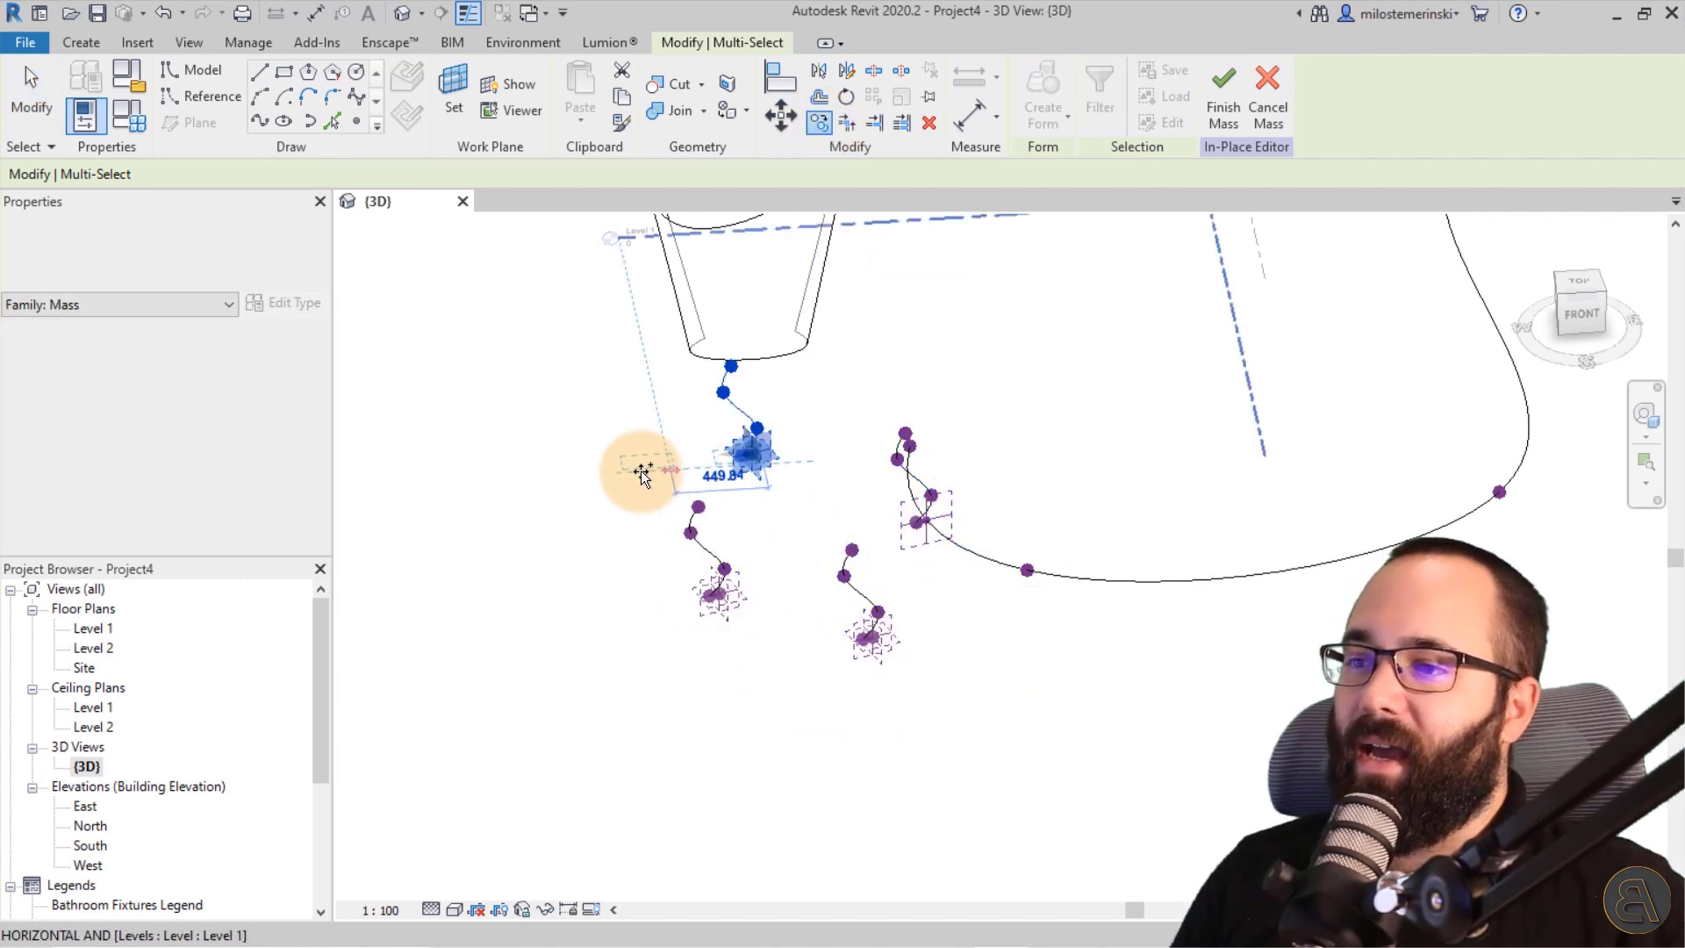
left_click(644, 474)
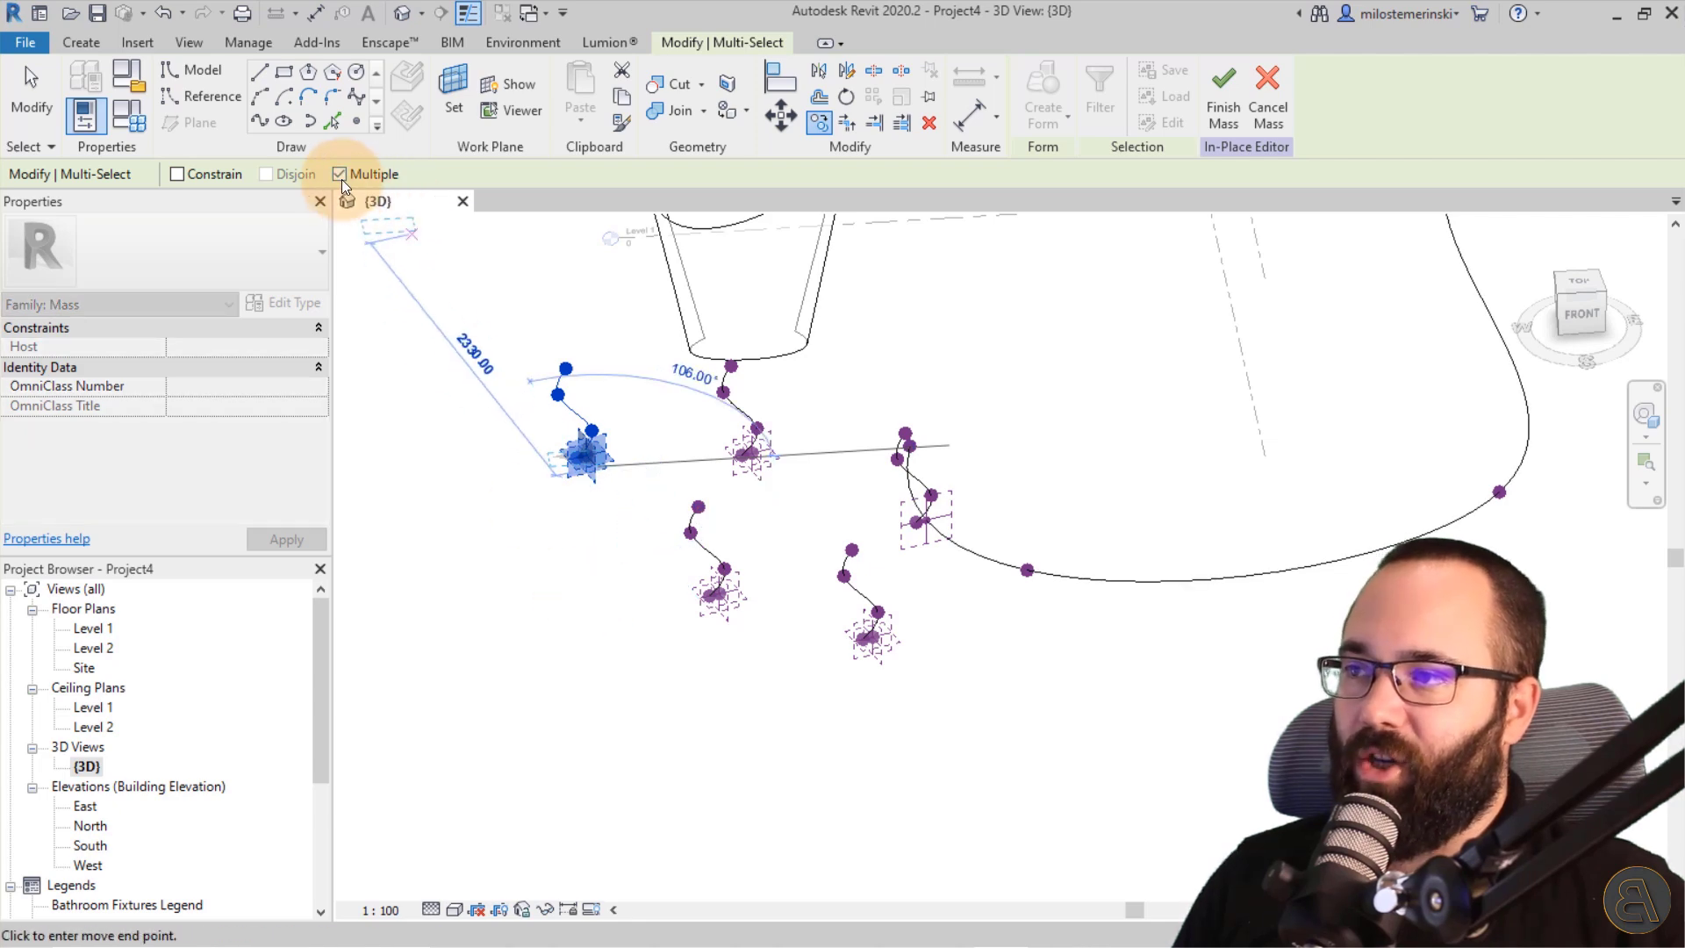
left_click(550, 567)
key("Escape")
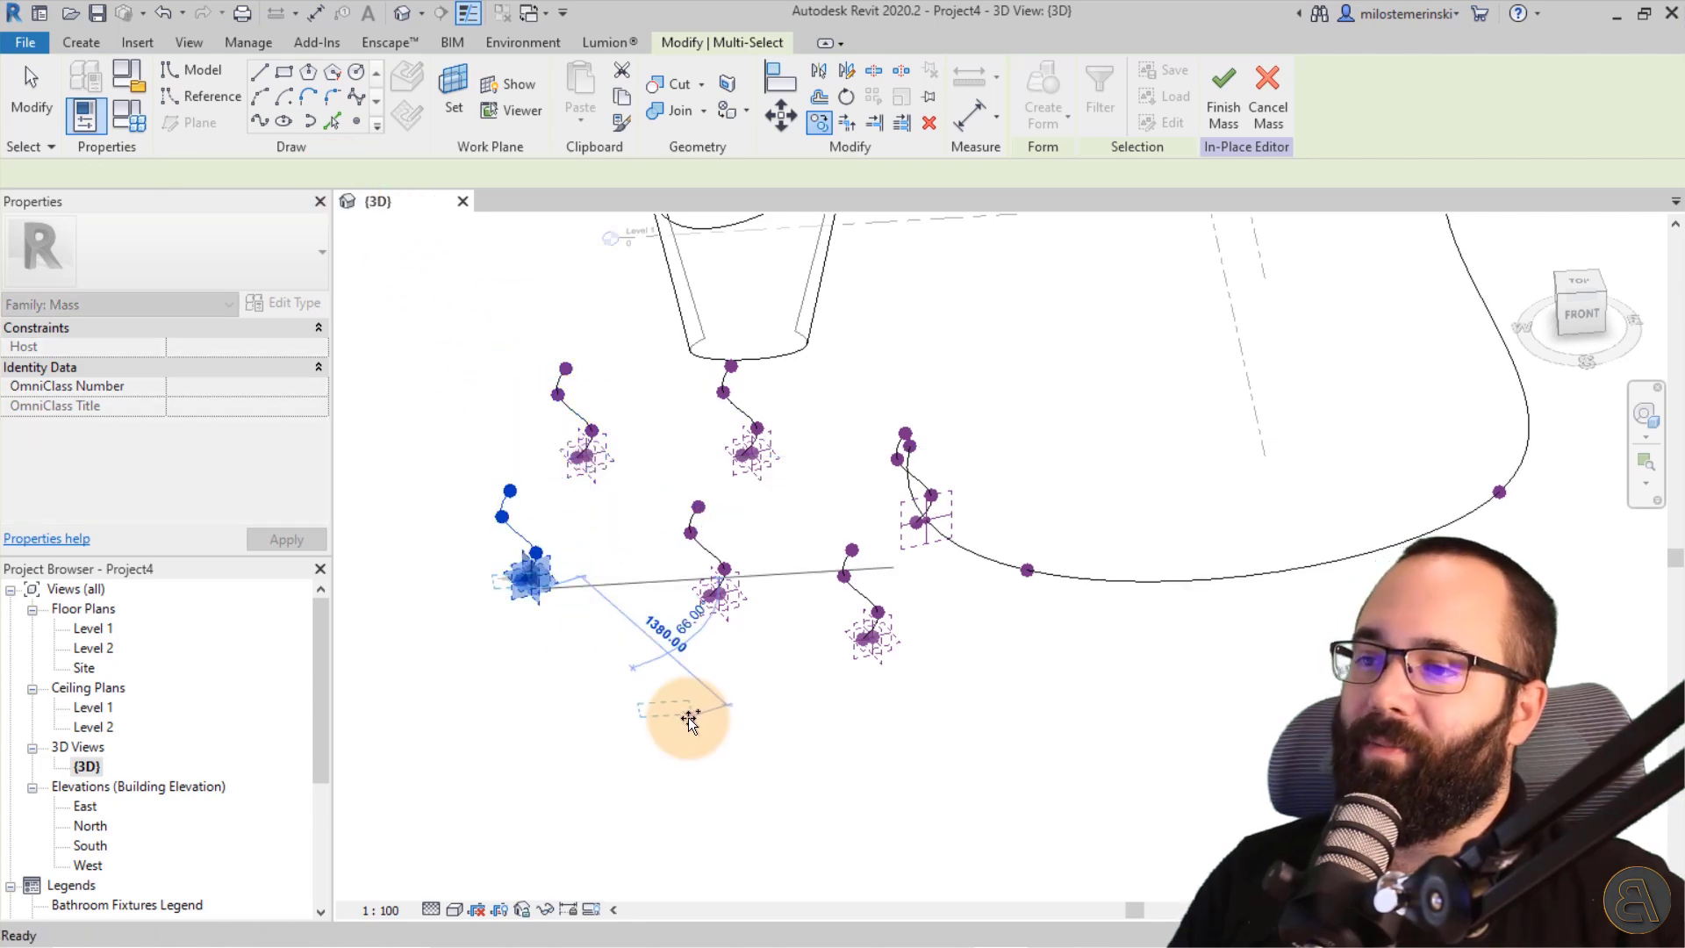
left_click(689, 696)
mouse_move(915, 677)
middle_mouse_down("shift")
mouse_move(762, 672)
mouse_move(618, 534)
mouse_move(866, 697)
mouse_move(1058, 651)
mouse_move(1010, 615)
middle_mouse_up("shift")
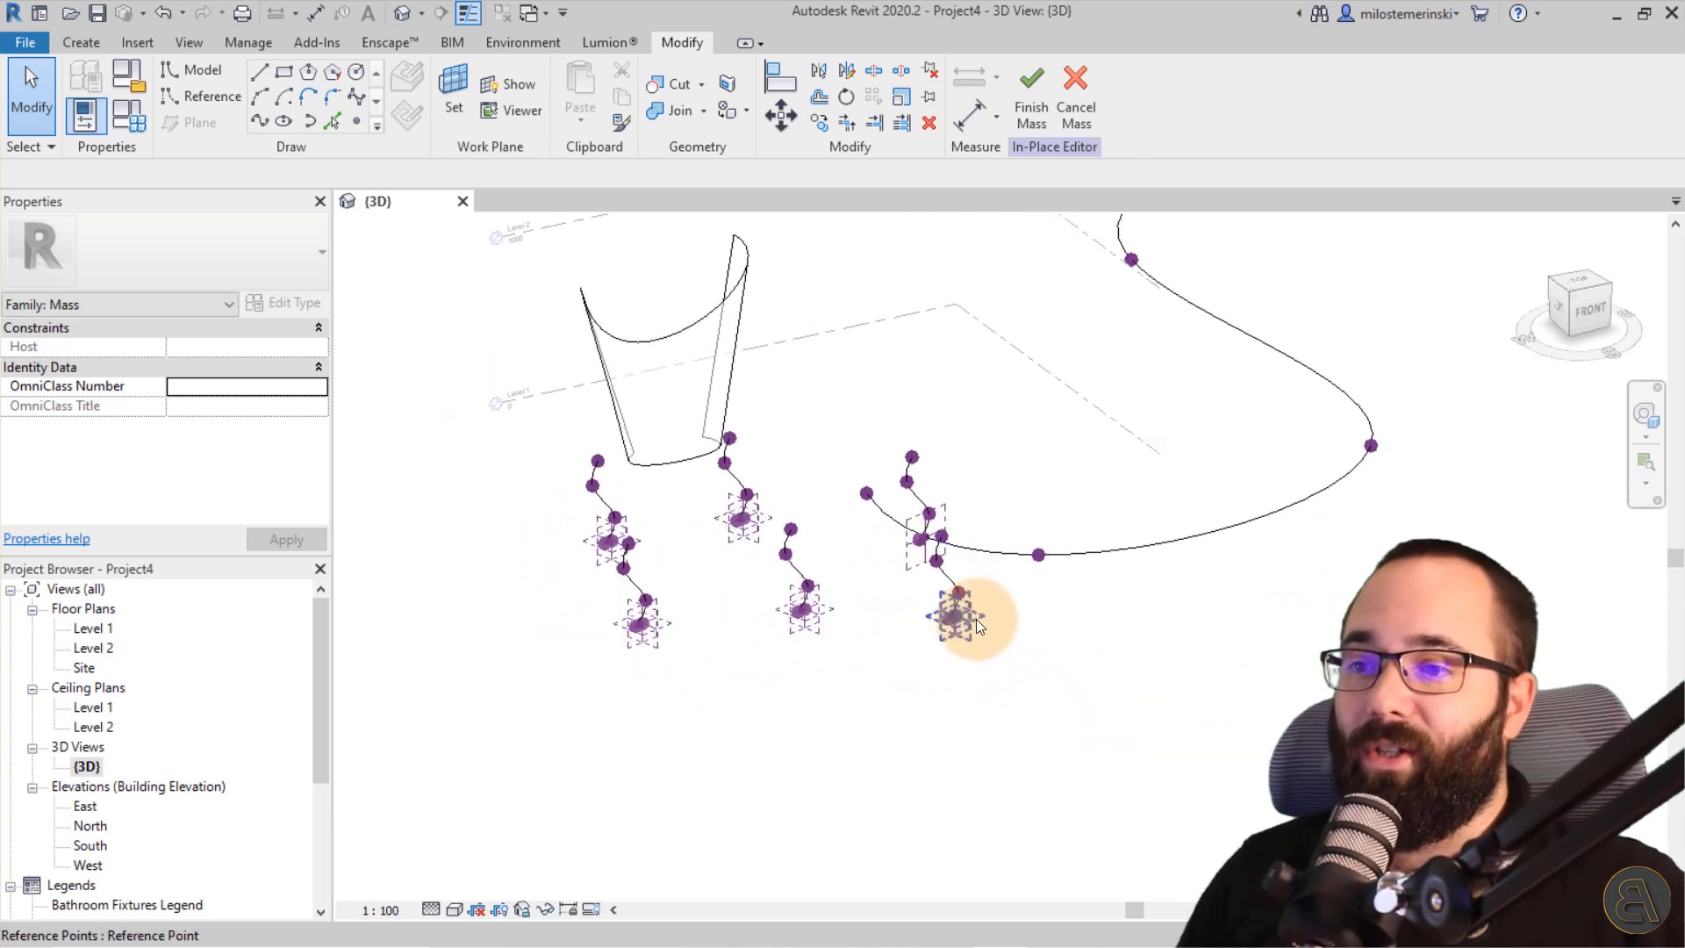
Rehost one copied profile's reference point onto the path curve.
left_click(976, 620)
mouse_move(1177, 657)
middle_mouse_down("shift")
mouse_move(978, 704)
mouse_move(997, 723)
middle_mouse_up("shift")
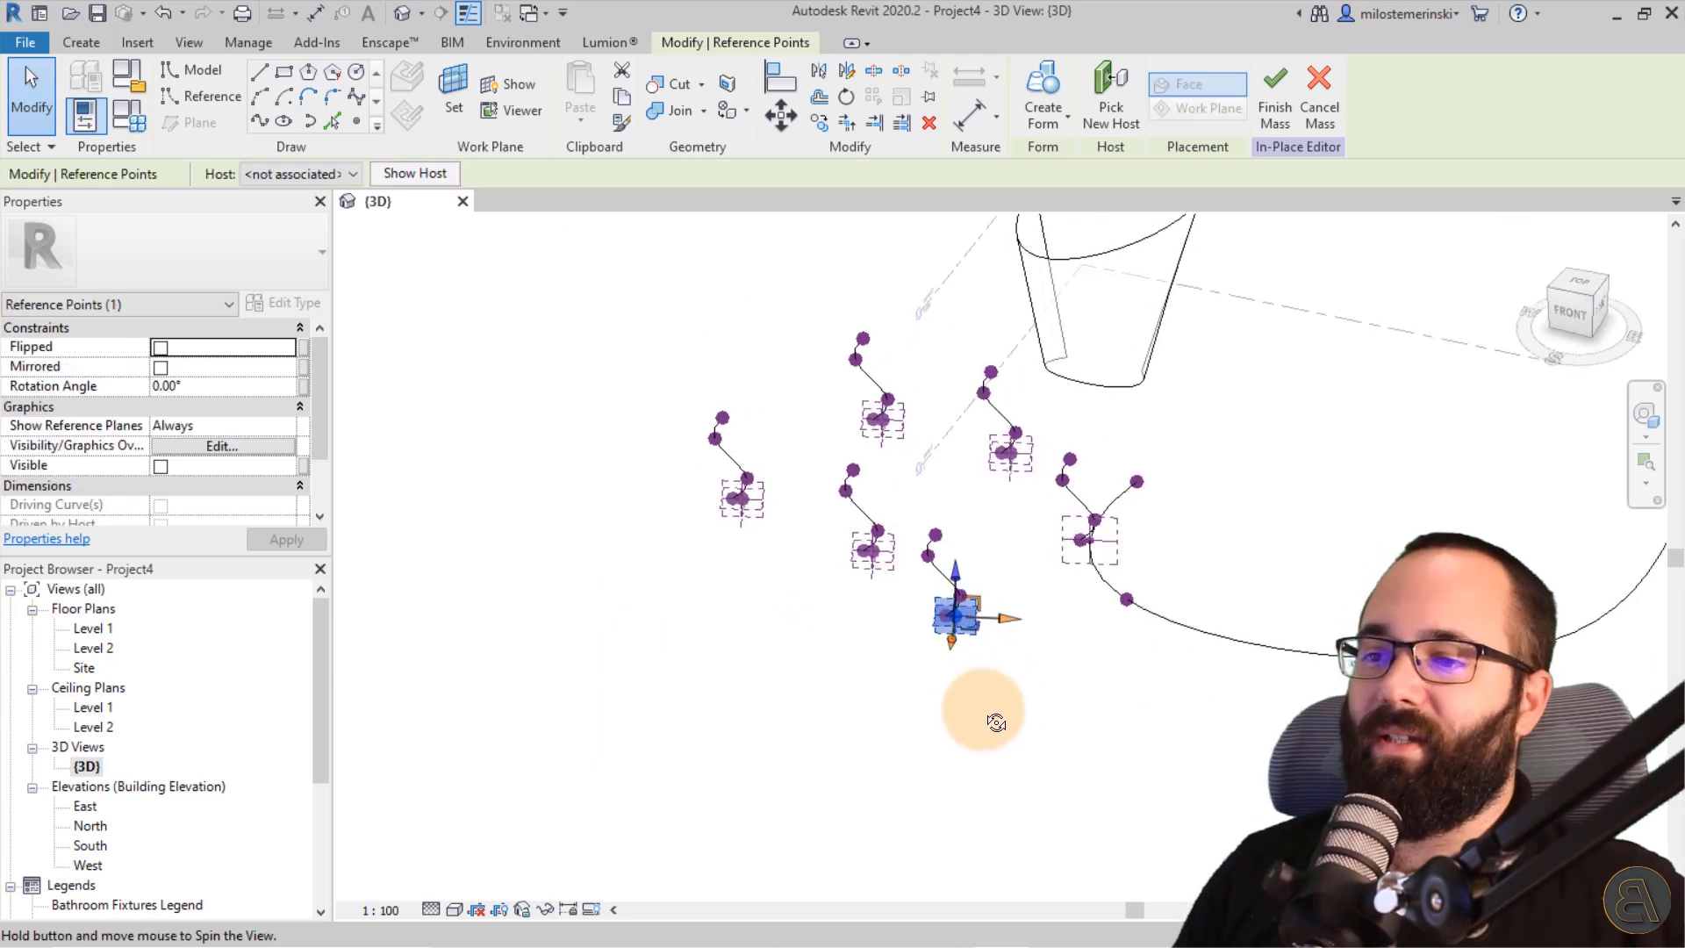
left_click(1109, 119)
mouse_move(1152, 522)
middle_mouse_down("shift")
mouse_move(969, 501)
mouse_move(997, 566)
middle_mouse_up("shift")
left_click(1005, 582)
left_click_drag(990, 577, 1031, 584)
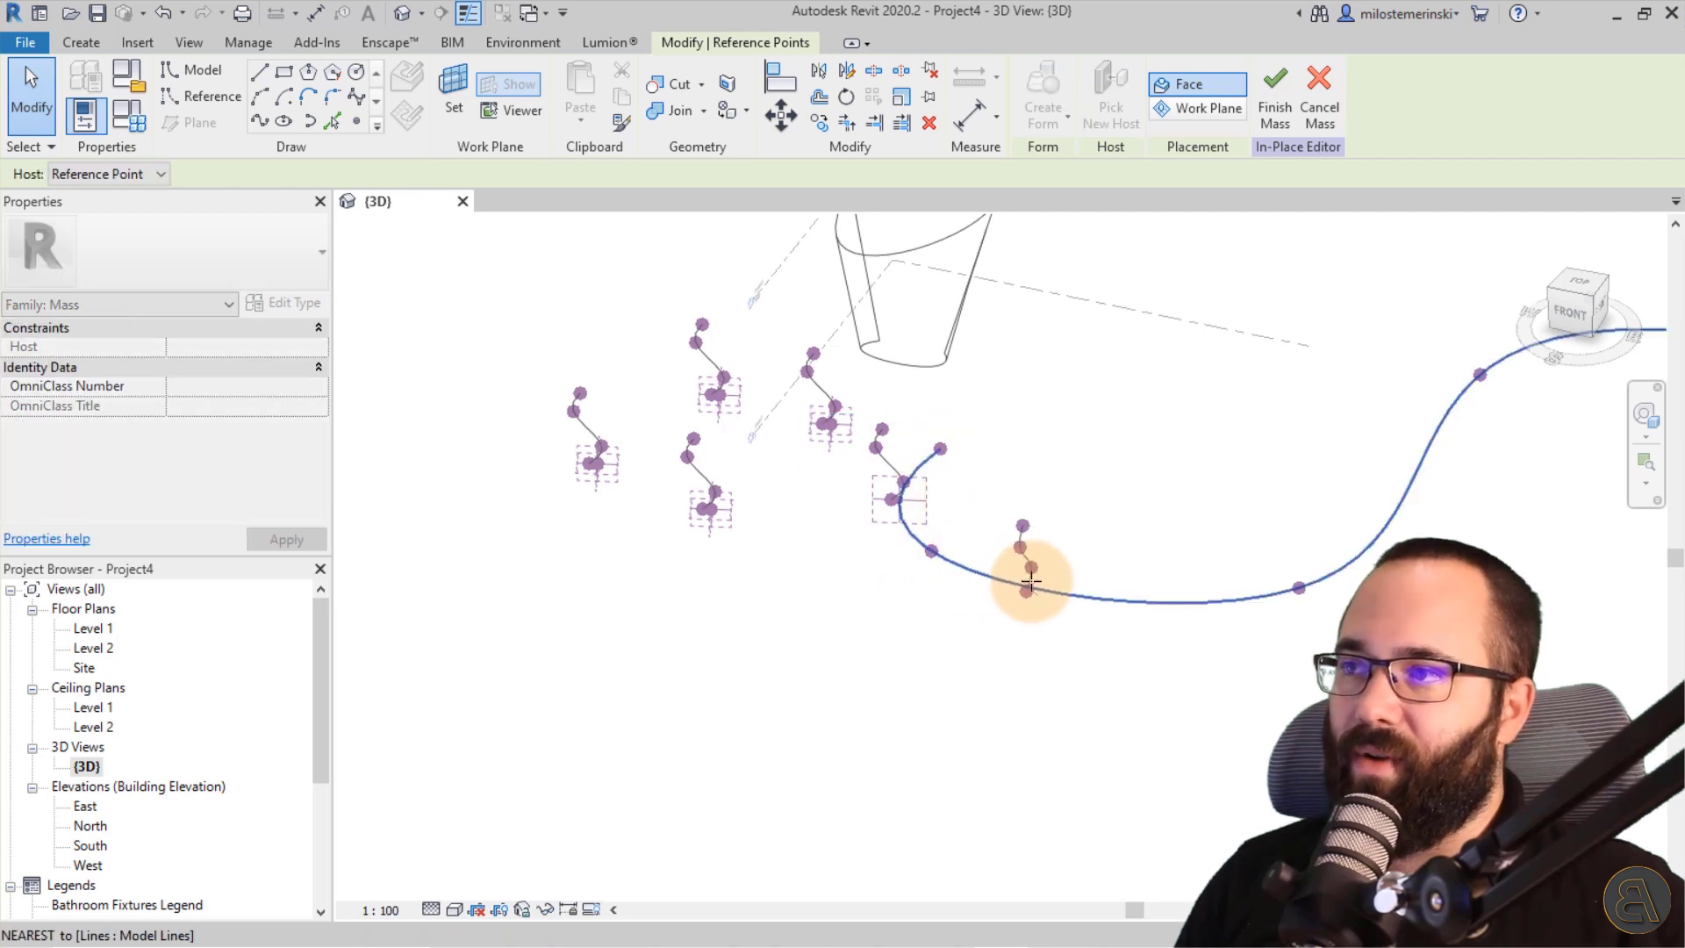
key("Escape")
middle_click_drag(997, 632, 790, 613, "shift")
left_click(841, 526)
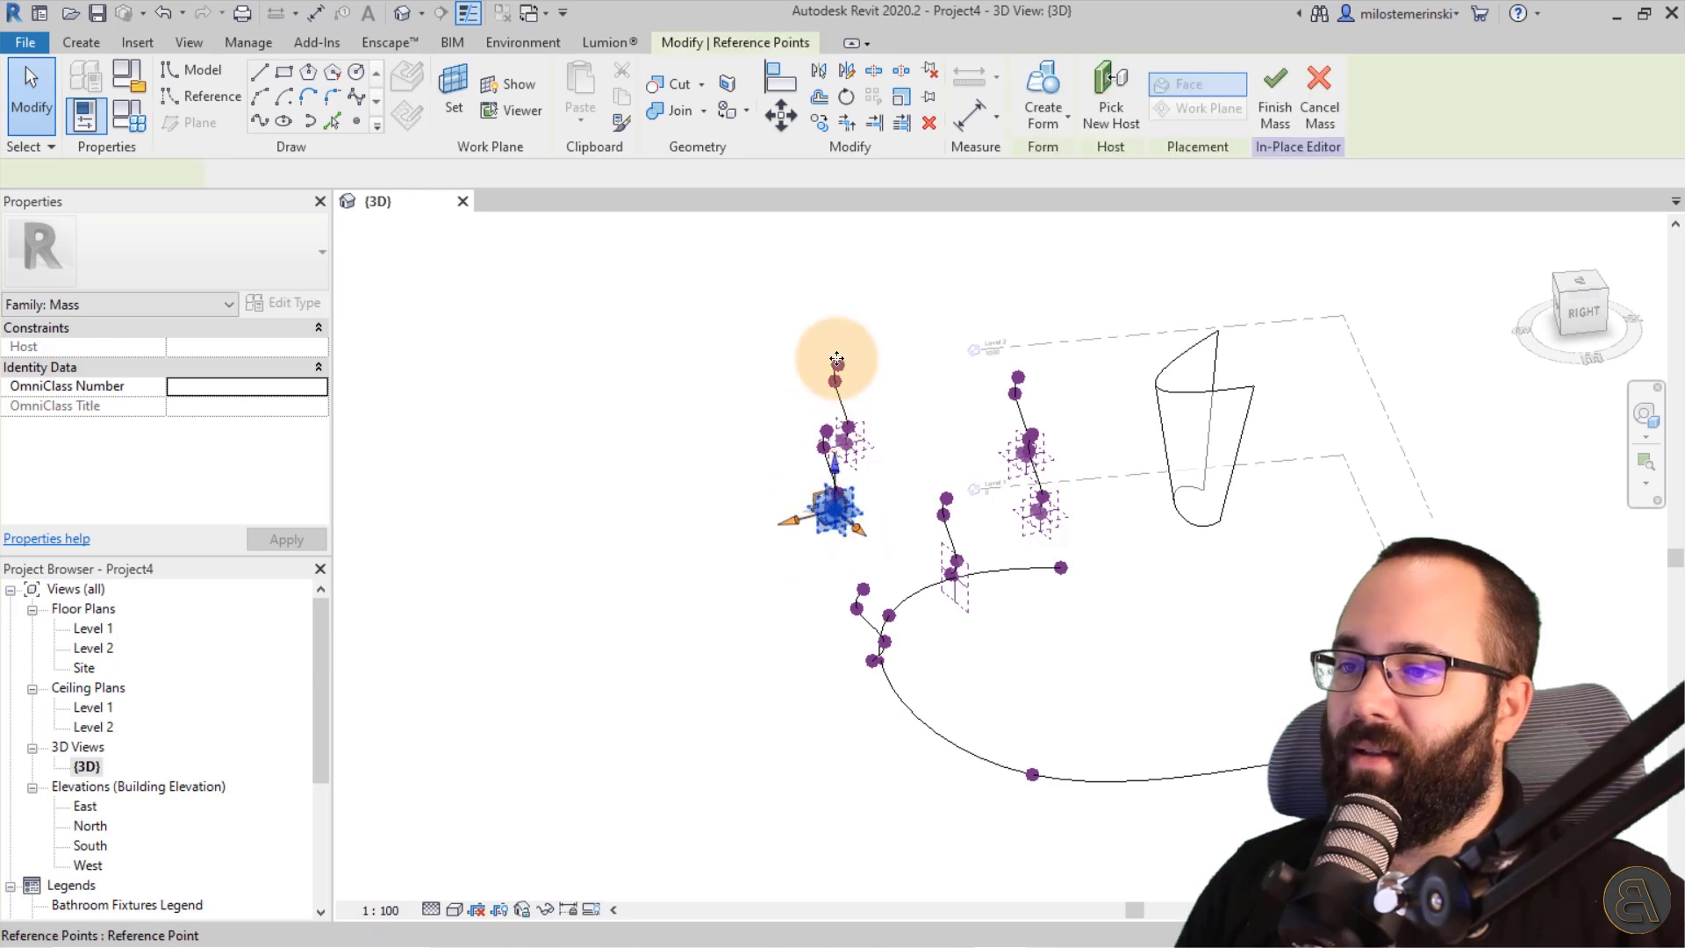
mouse_move(940, 733)
middle_mouse_down()
mouse_move(808, 610)
mouse_move(768, 335)
middle_mouse_up()
left_click(853, 636)
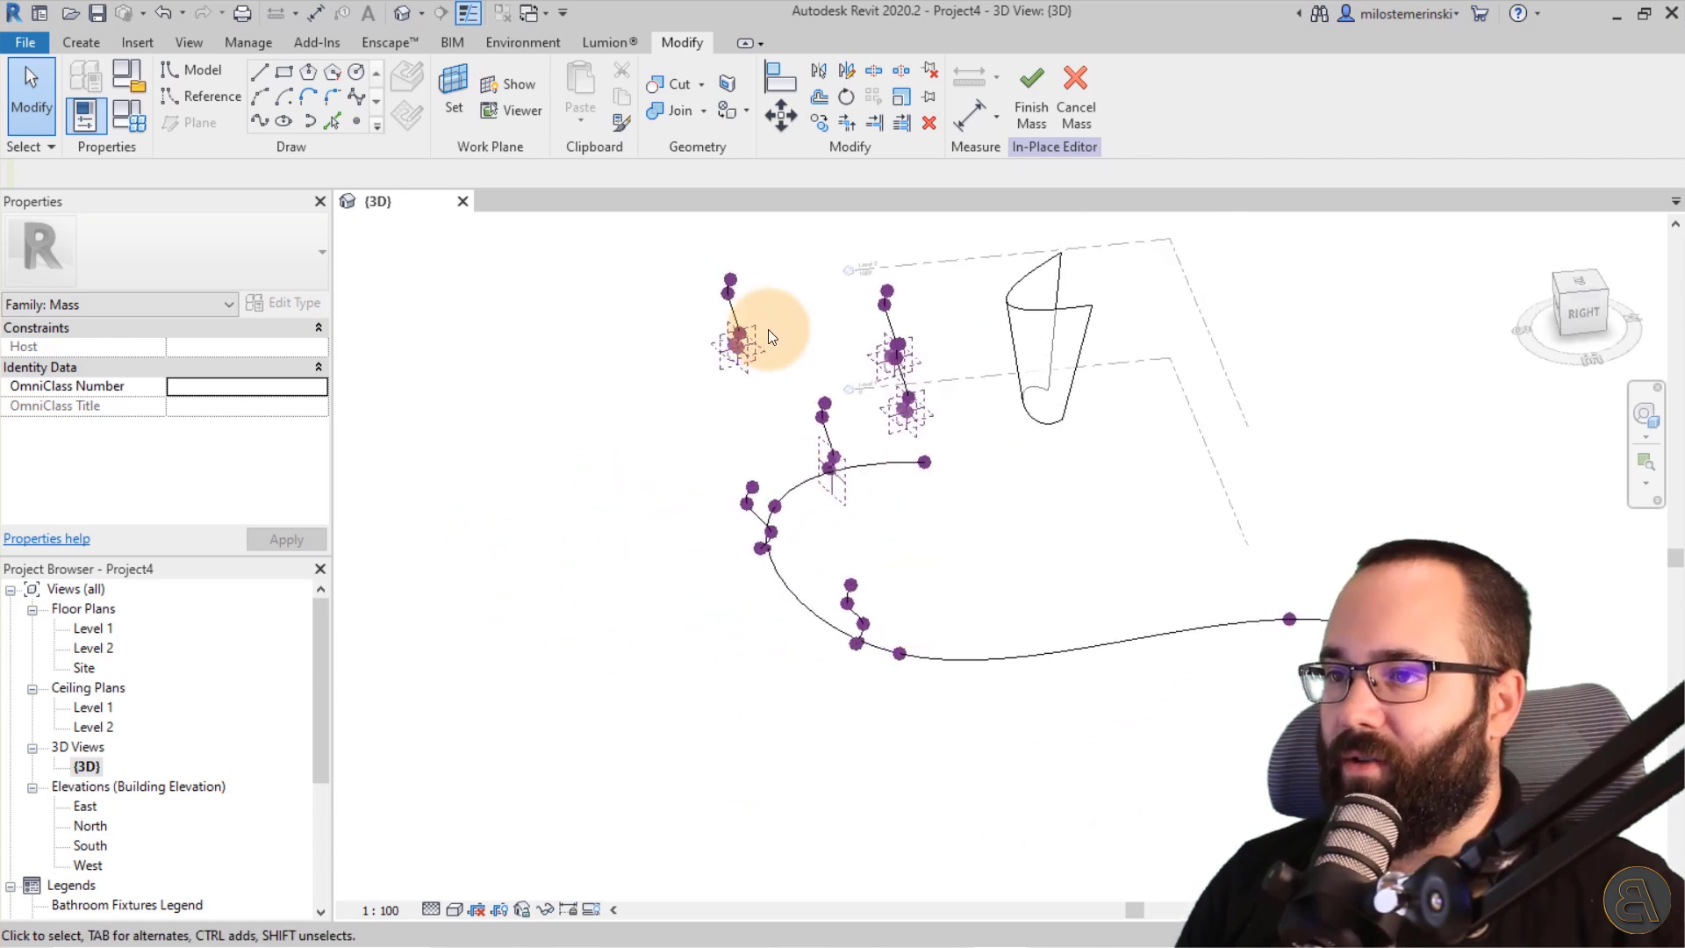
Rehost two more loose profiles' reference points onto the path curve.
left_click(754, 346)
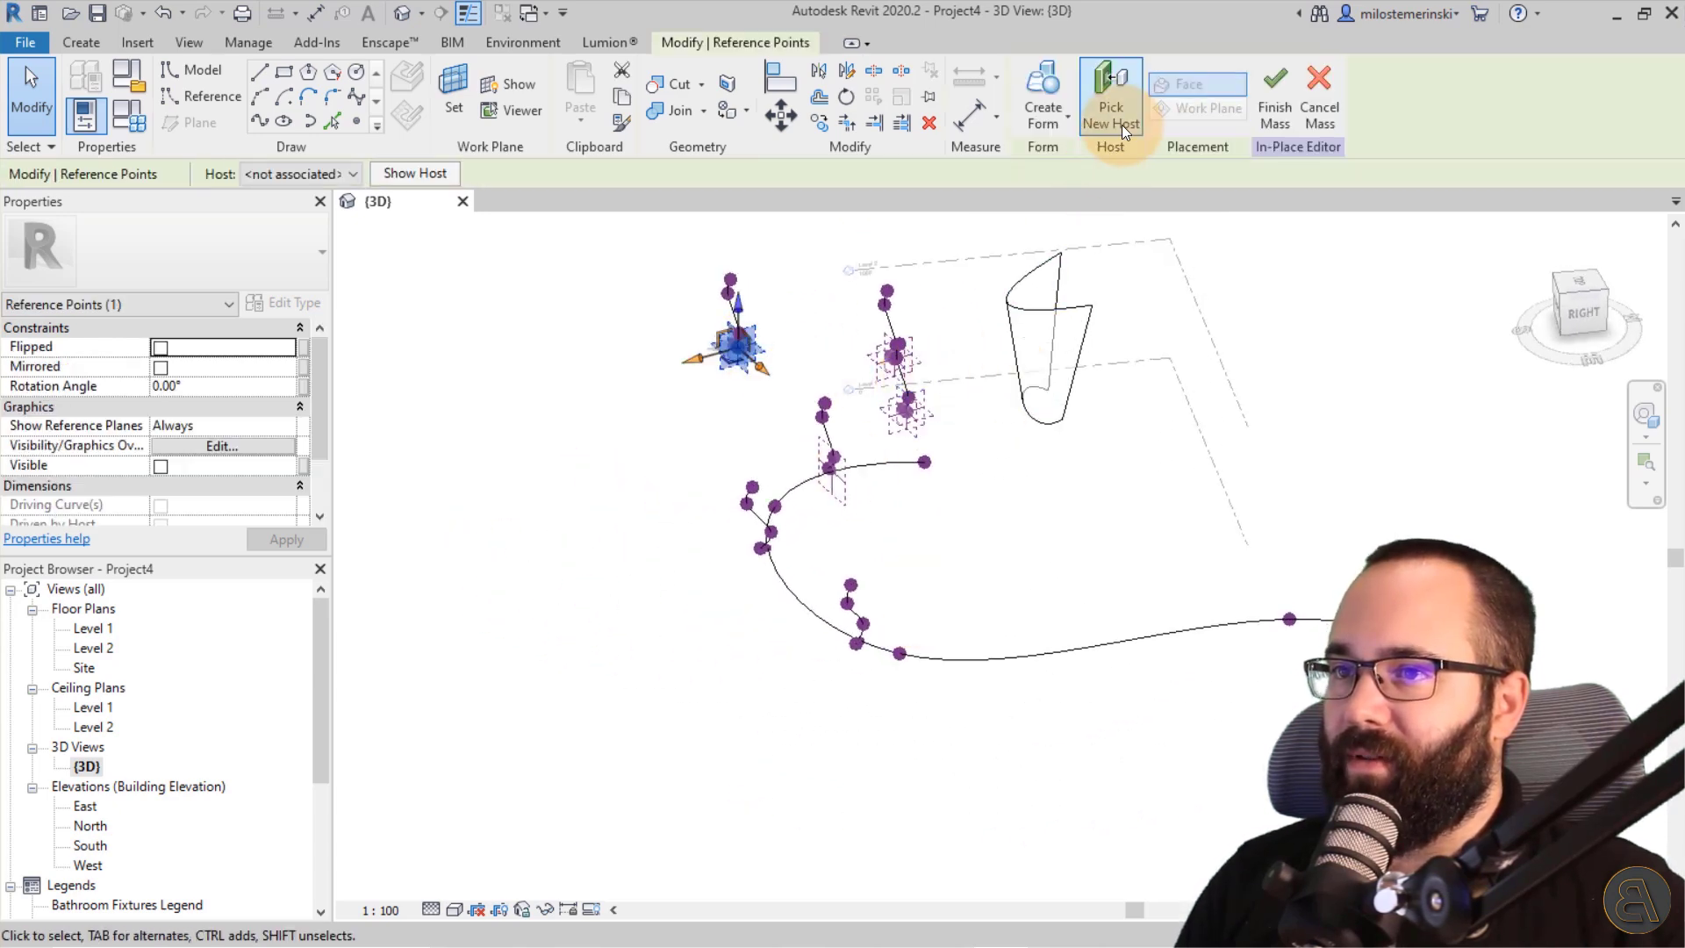
left_click(1122, 124)
left_click(1093, 647)
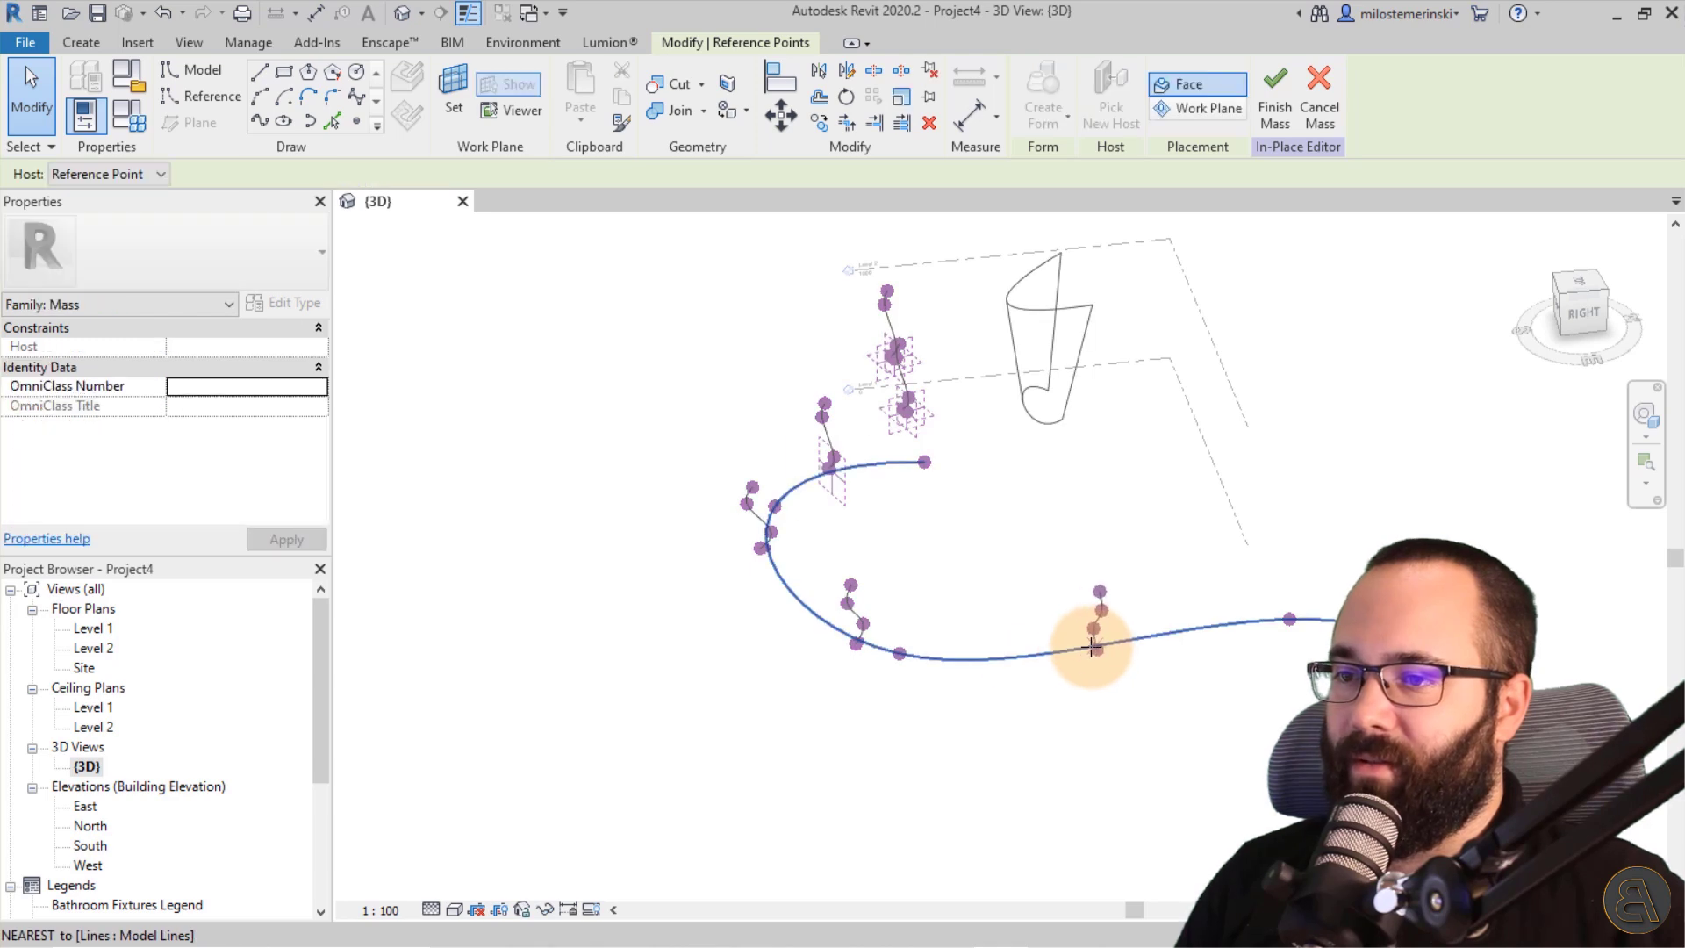
left_click(906, 409)
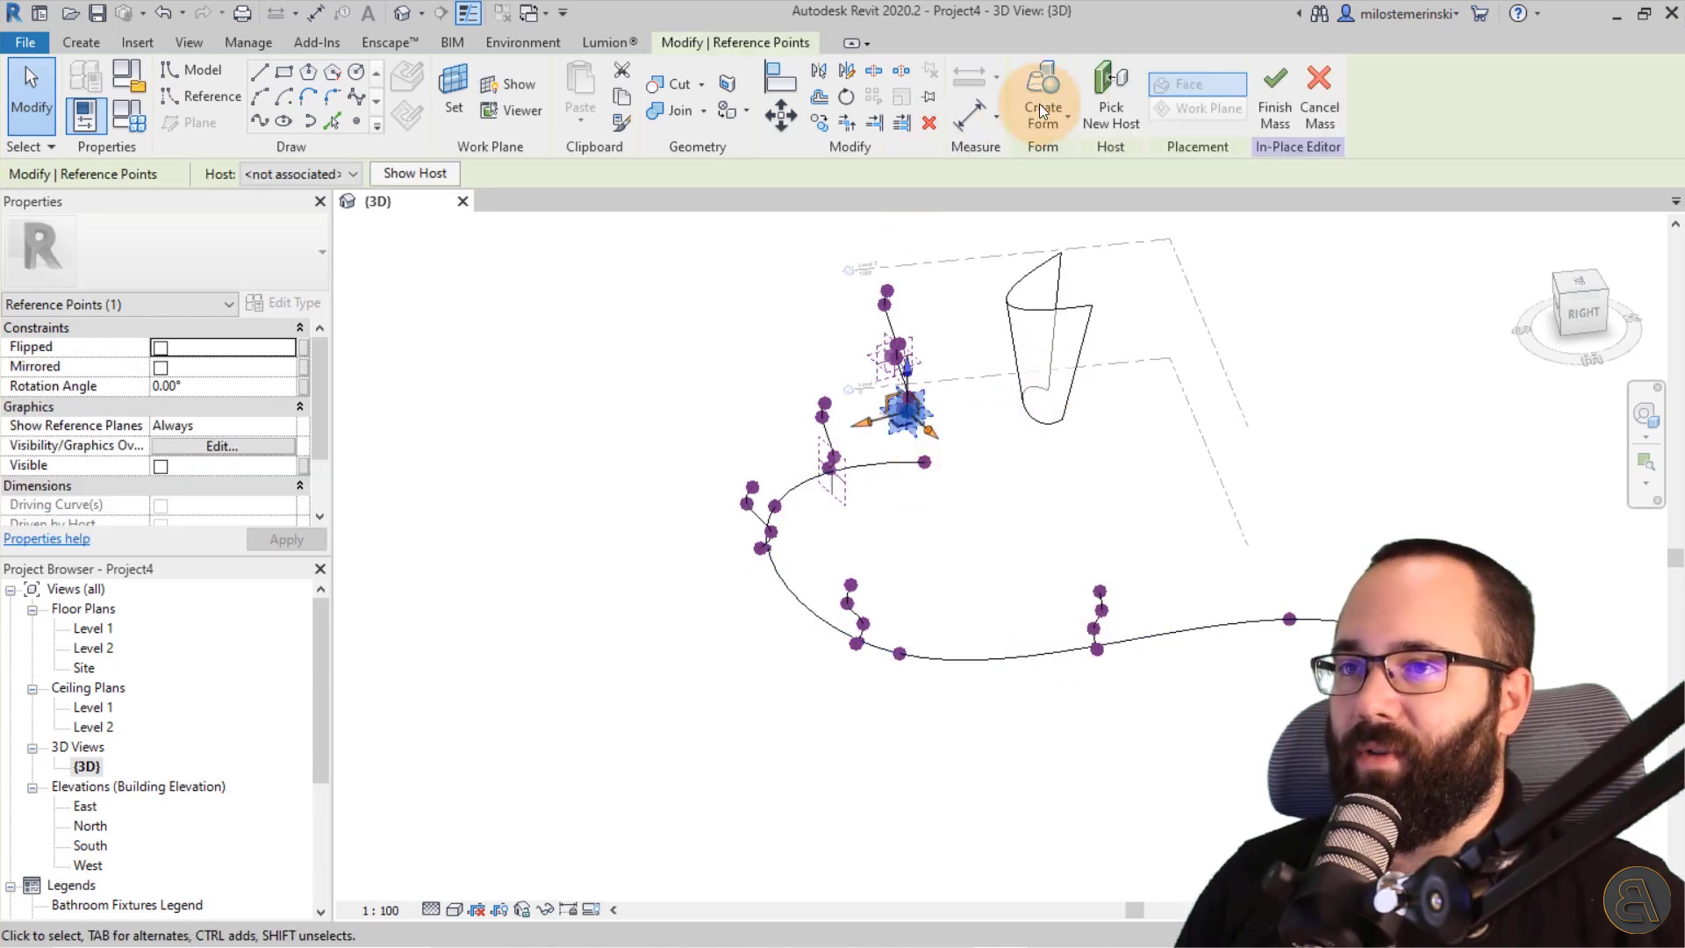
left_click(1129, 107)
left_click(924, 461)
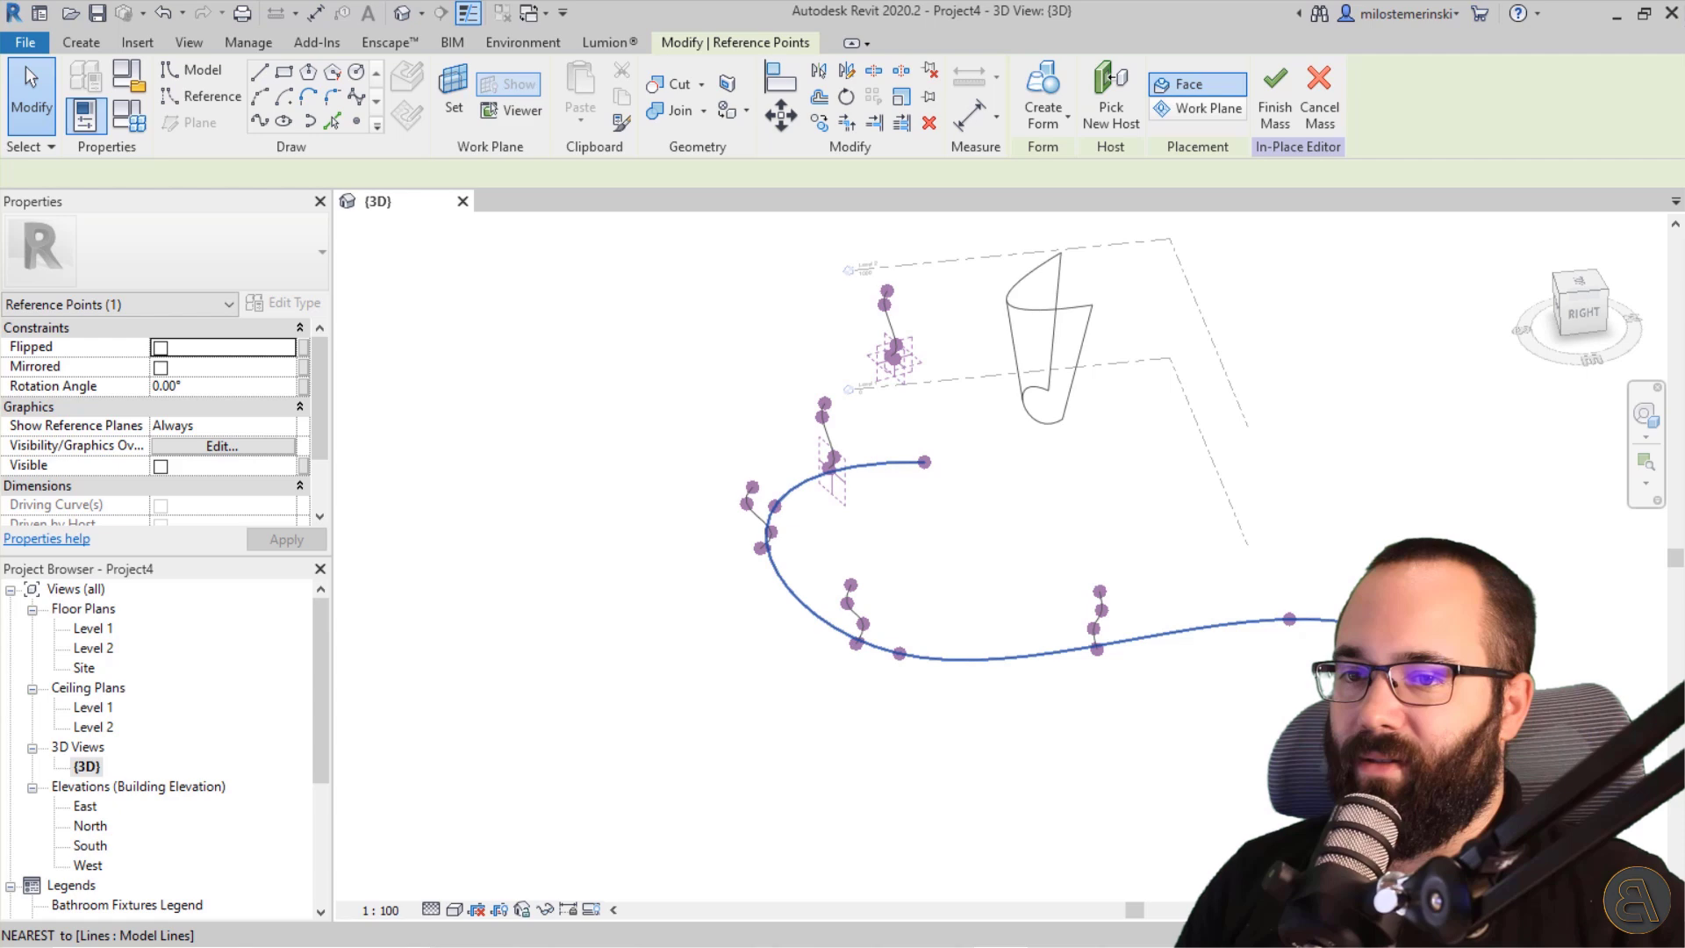
left_click(1273, 673)
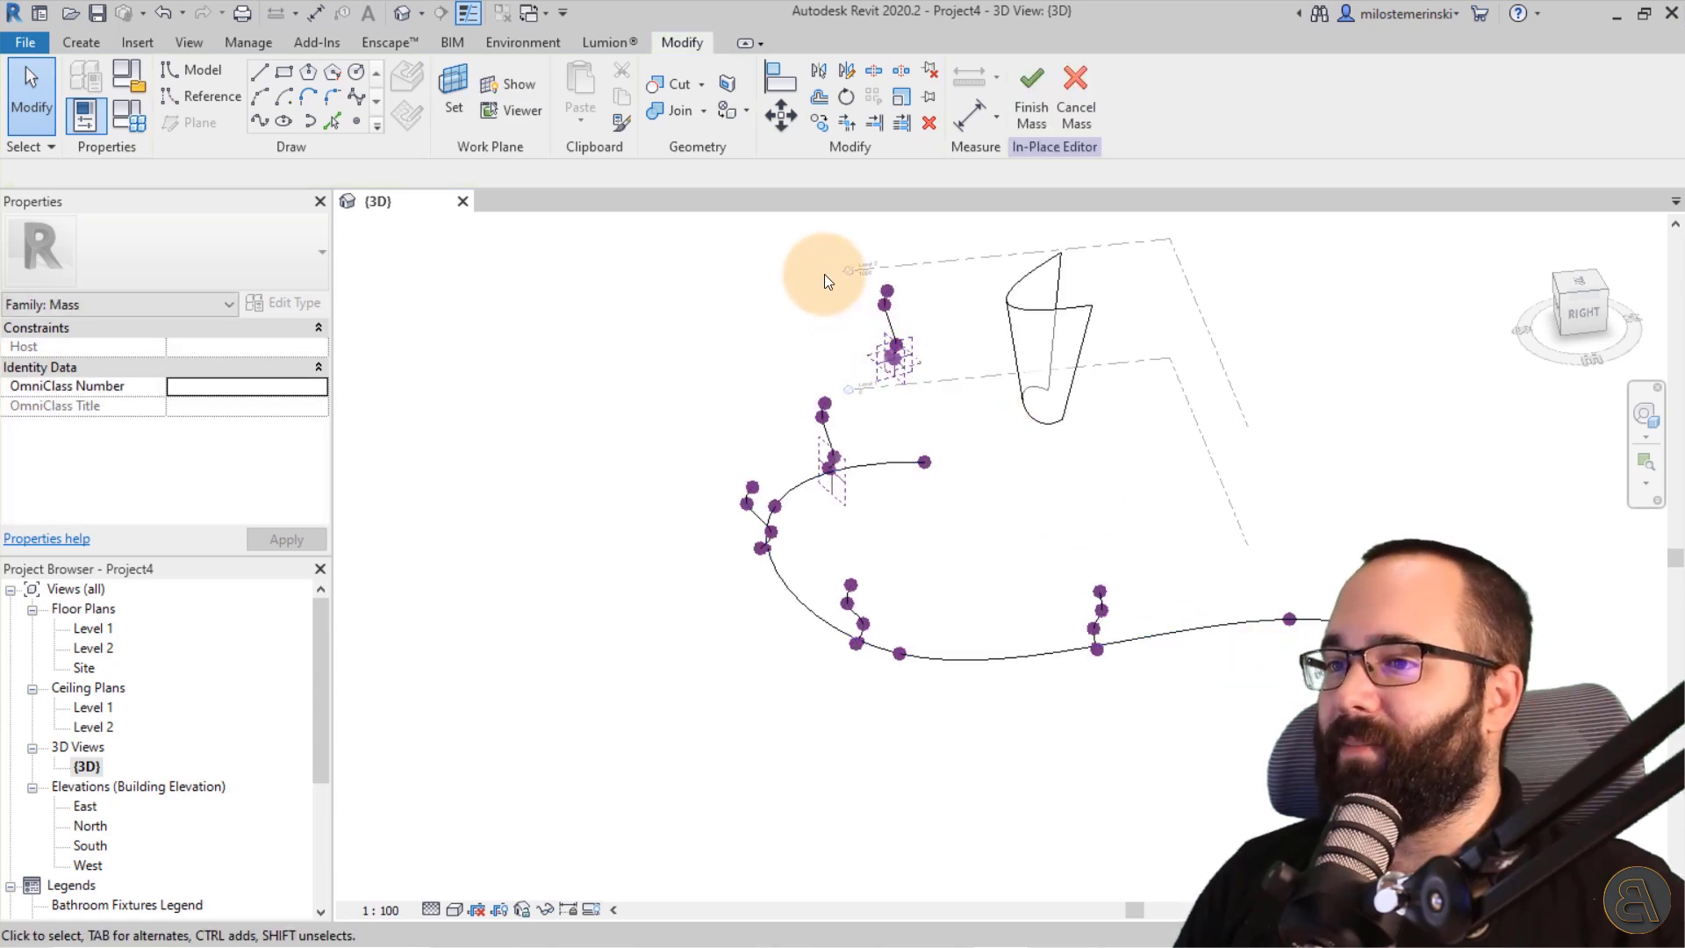
Drag the upper floating profile's reference point onto the path curve.
left_click_drag(825, 275, 931, 398)
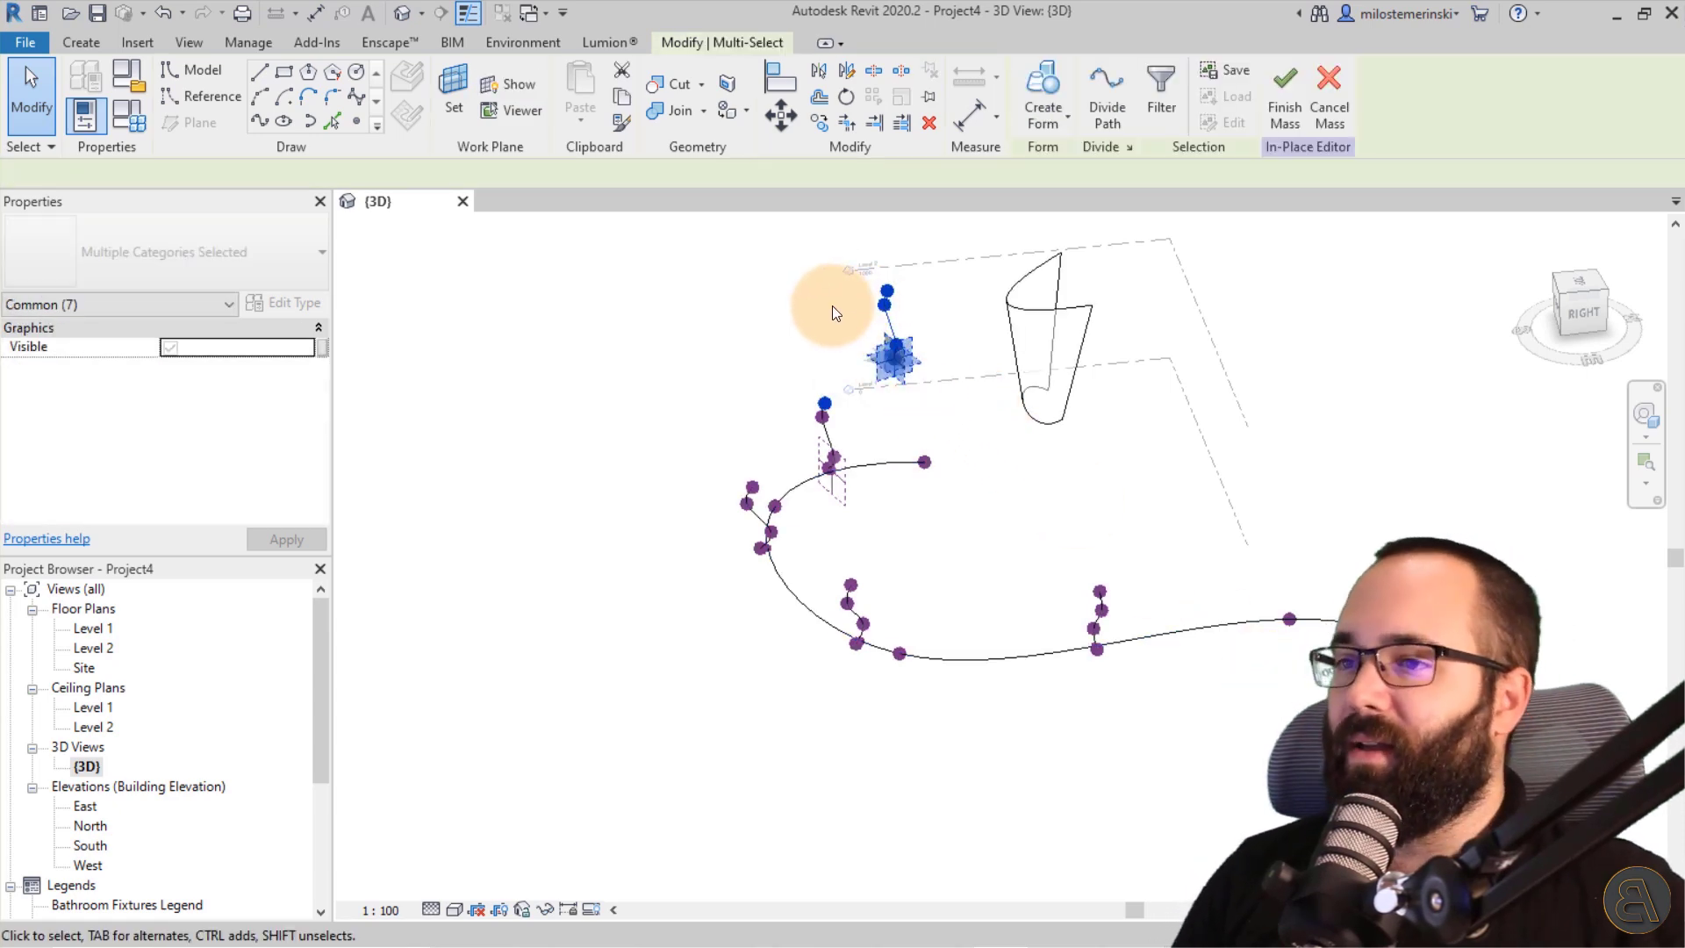
middle_click_drag(834, 302, 932, 346, "shift")
key("Escape")
middle_click_drag(765, 441, 716, 365, "shift")
left_click_drag(715, 366, 896, 526)
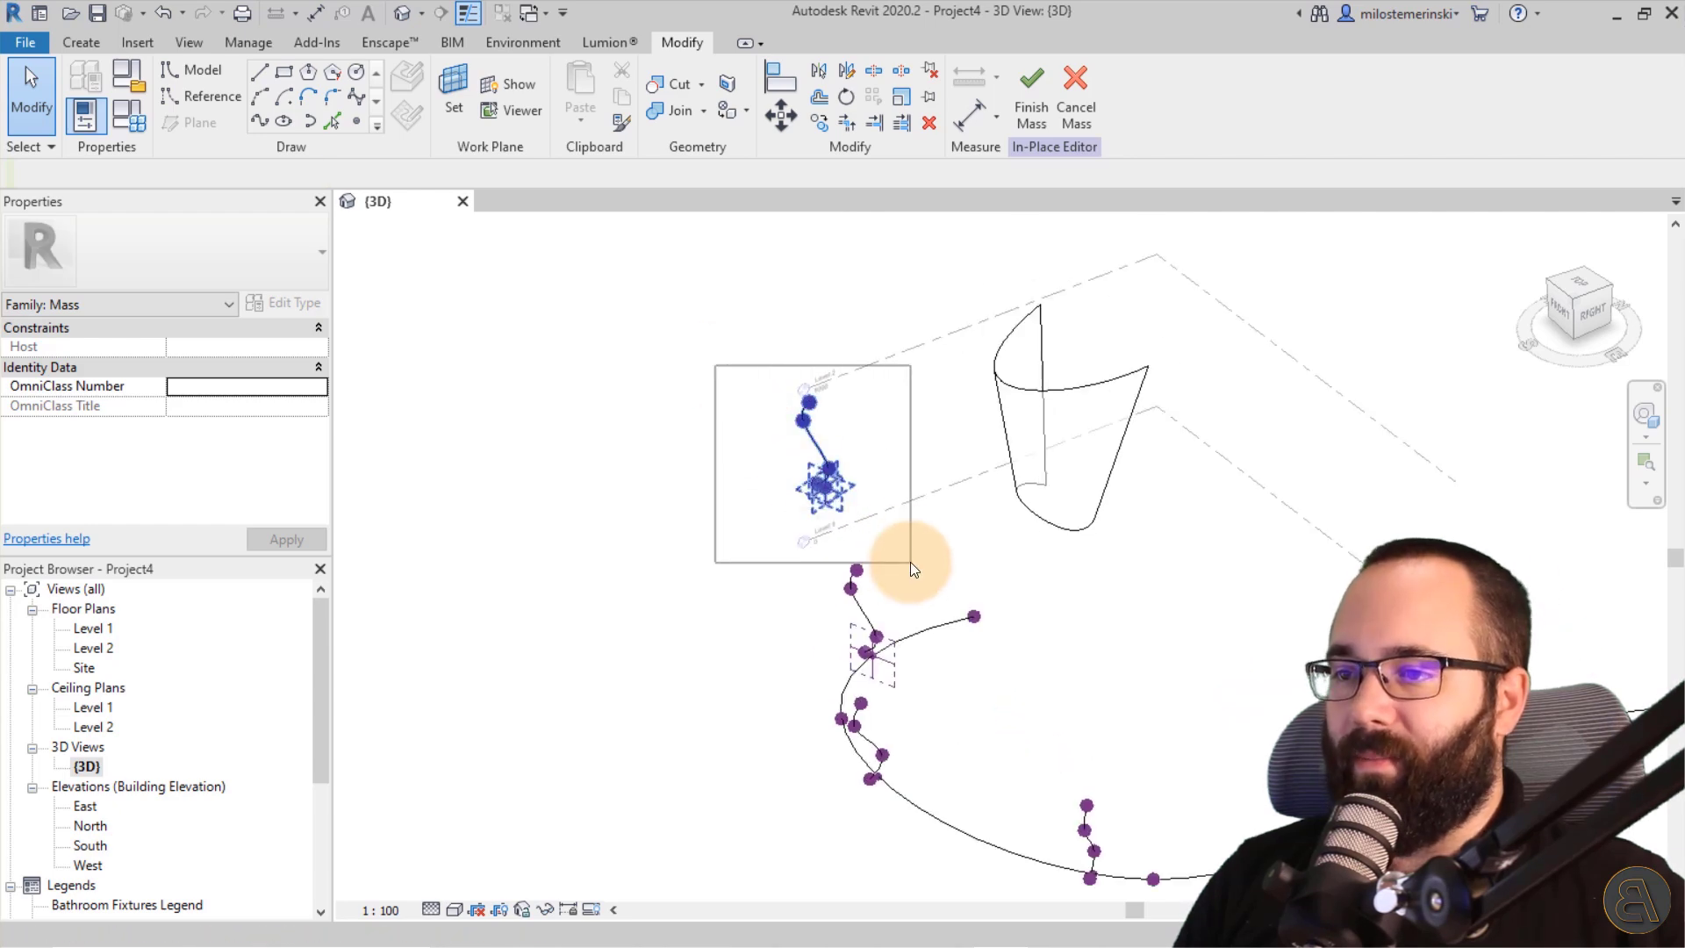
key("Escape")
scroll(880, 684, "up", 3)
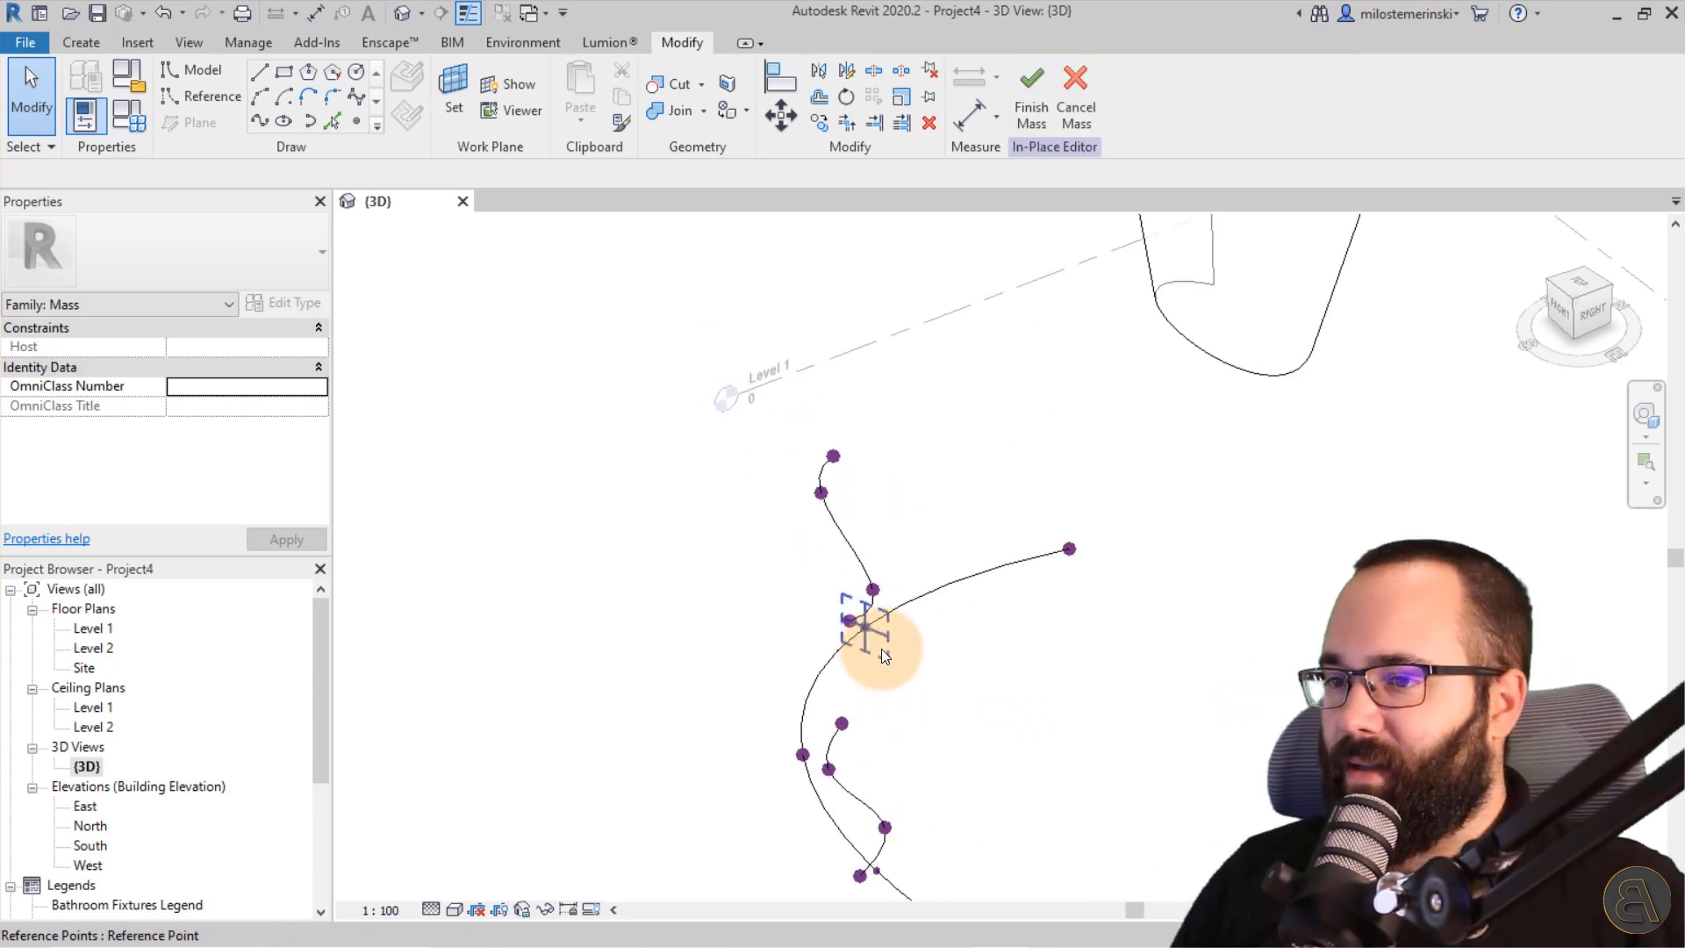
left_click_drag(953, 615, 1034, 578)
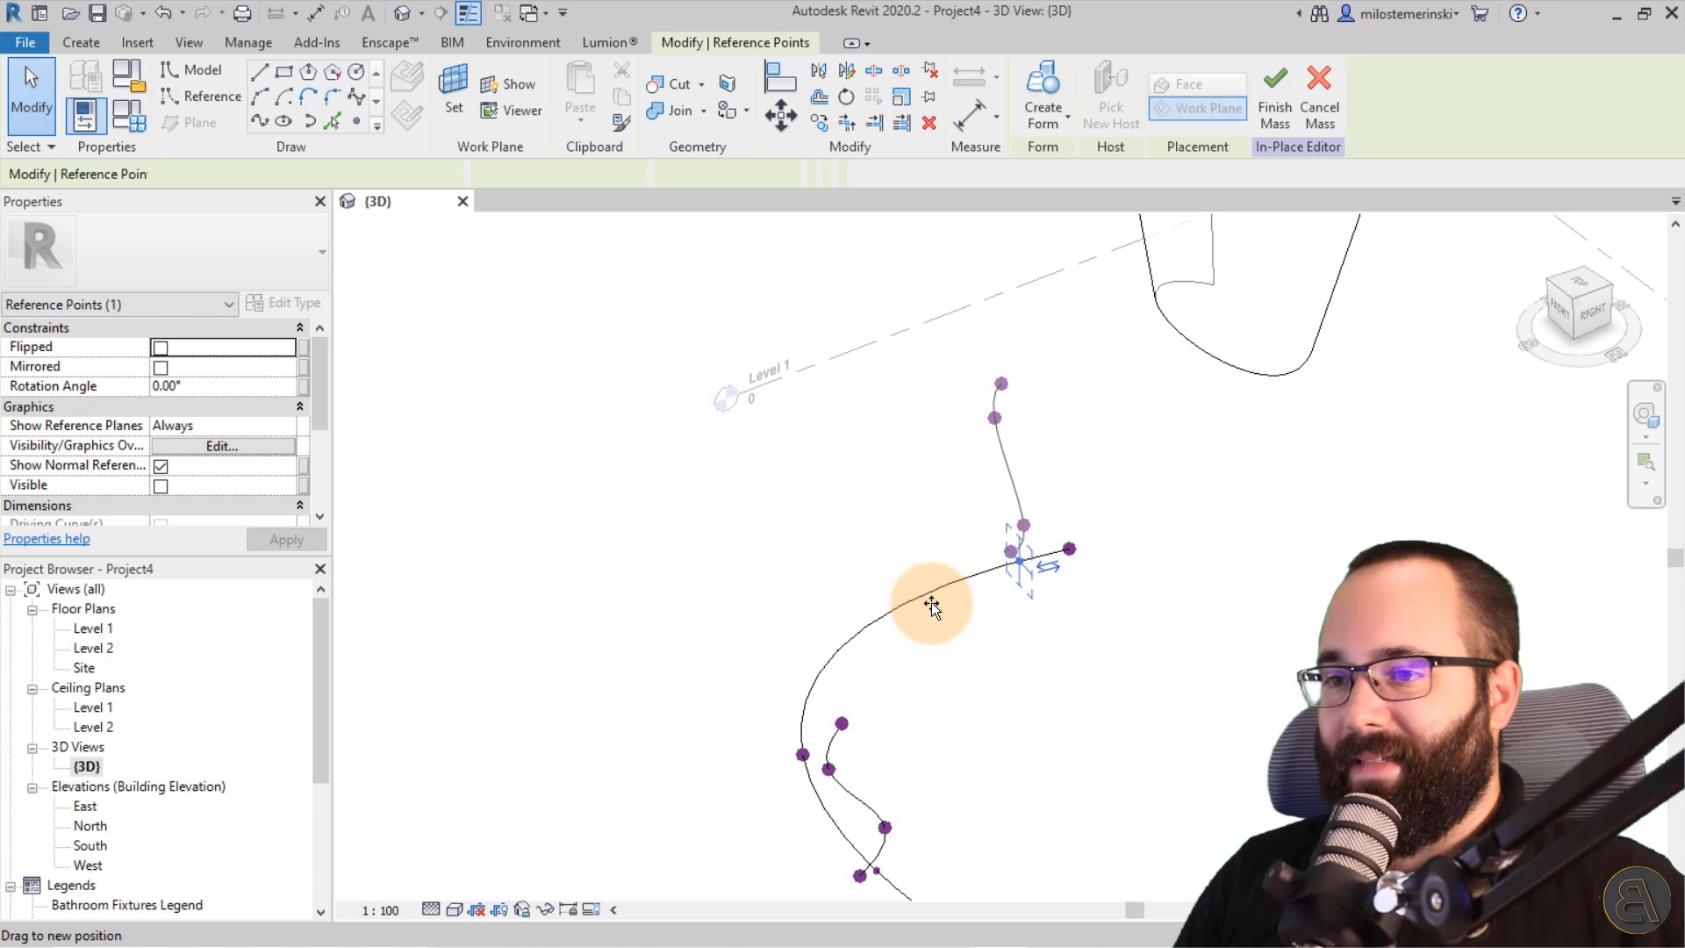
left_click(1022, 550)
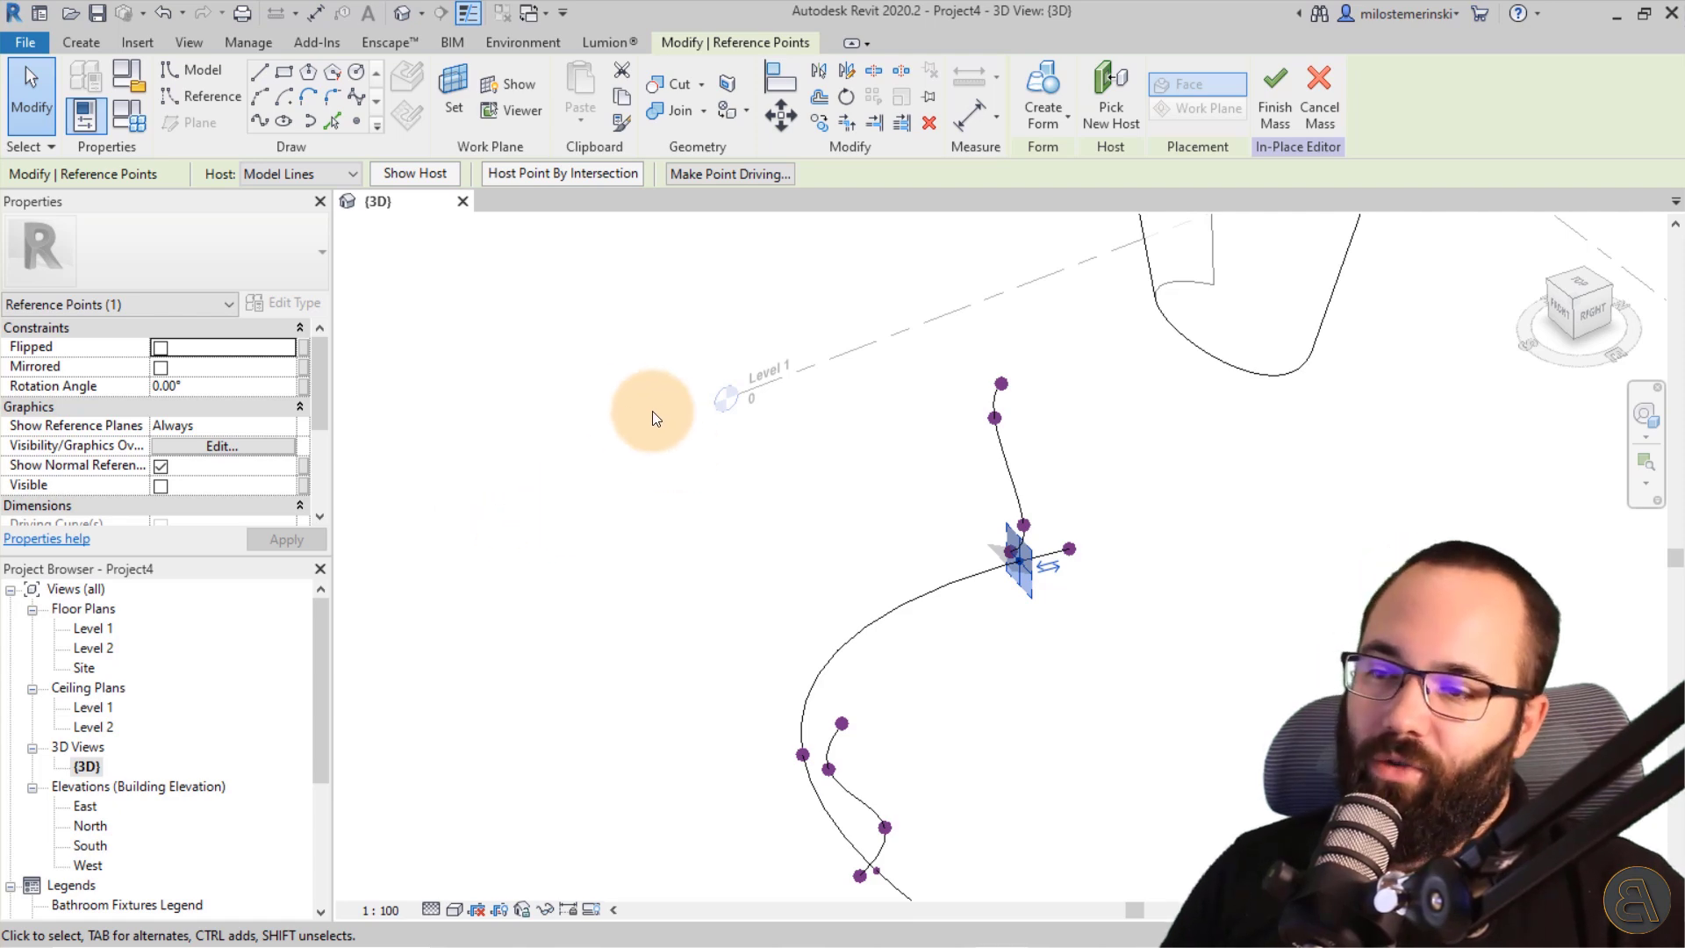
Lower two control points of the first profile spline.
mouse_move(653, 419)
middle_mouse_down("shift")
mouse_move(1235, 607)
mouse_move(1126, 666)
mouse_move(1098, 627)
mouse_move(1030, 634)
mouse_move(1390, 533)
middle_mouse_up("shift")
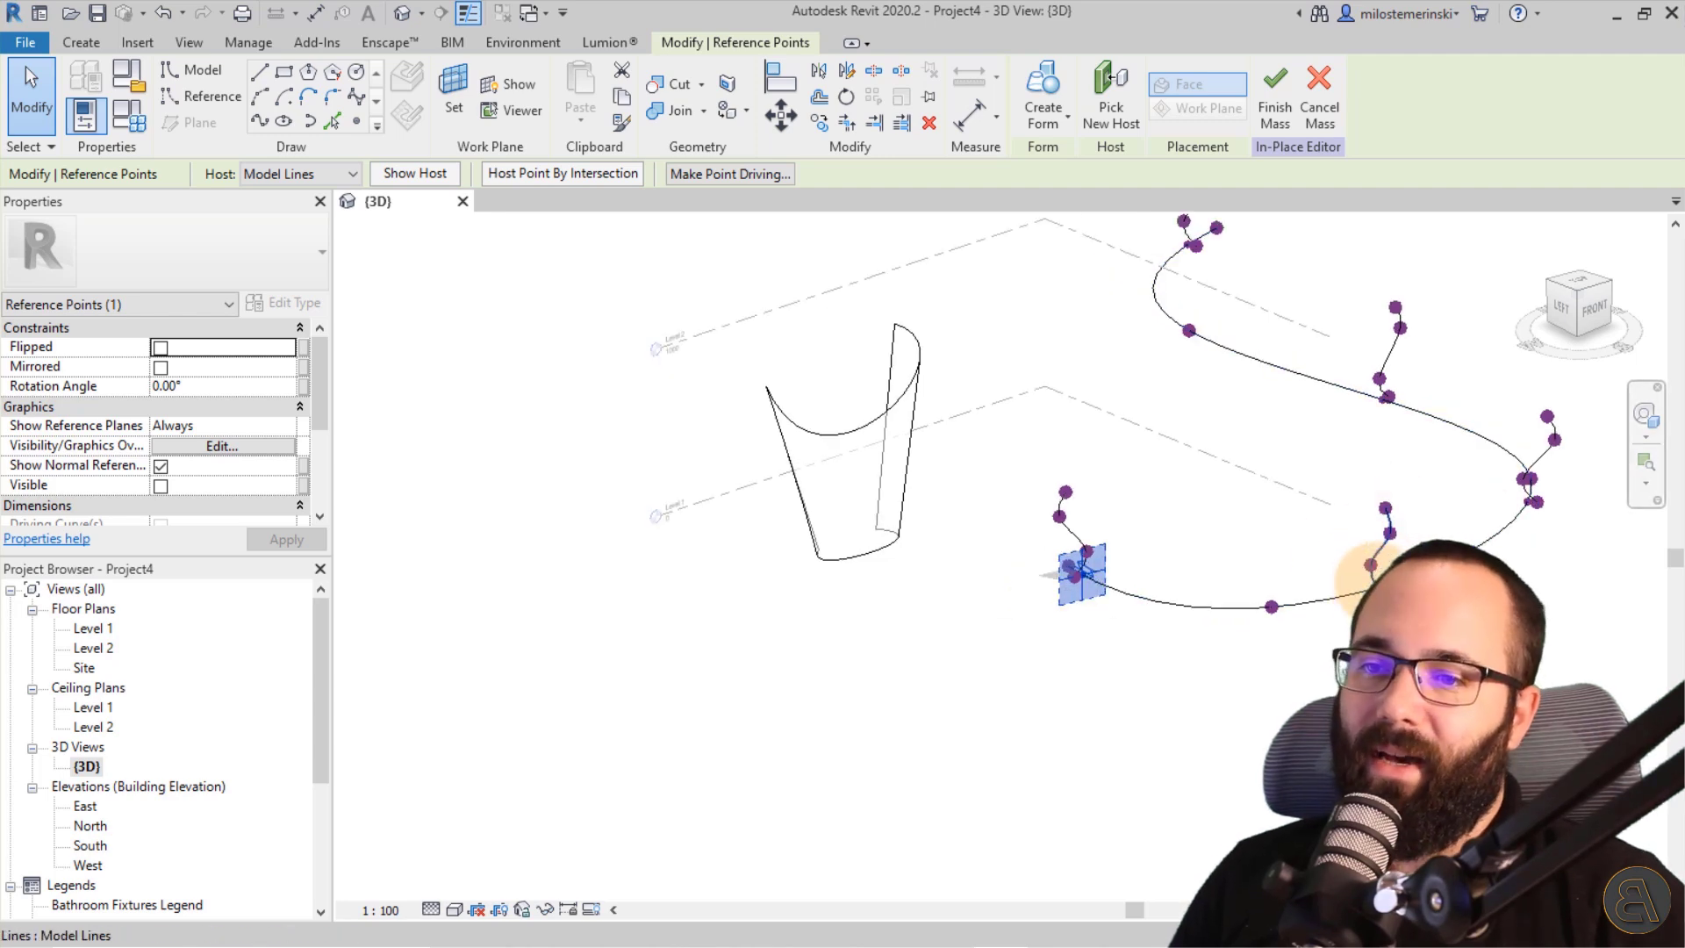
mouse_move(1200, 574)
middle_mouse_down("shift")
mouse_move(1041, 564)
mouse_move(1048, 503)
mouse_move(1118, 510)
middle_mouse_up("shift")
key("Escape")
scroll(1089, 484, "down", 2)
mouse_move(1226, 550)
middle_mouse_down("shift")
mouse_move(898, 602)
mouse_move(801, 596)
middle_mouse_up("shift")
mouse_move(1071, 528)
middle_mouse_down("shift")
mouse_move(1177, 564)
mouse_move(940, 528)
mouse_move(879, 603)
mouse_move(869, 538)
middle_mouse_up("shift")
scroll(877, 603, "up", 2)
scroll(770, 526, "up", 2)
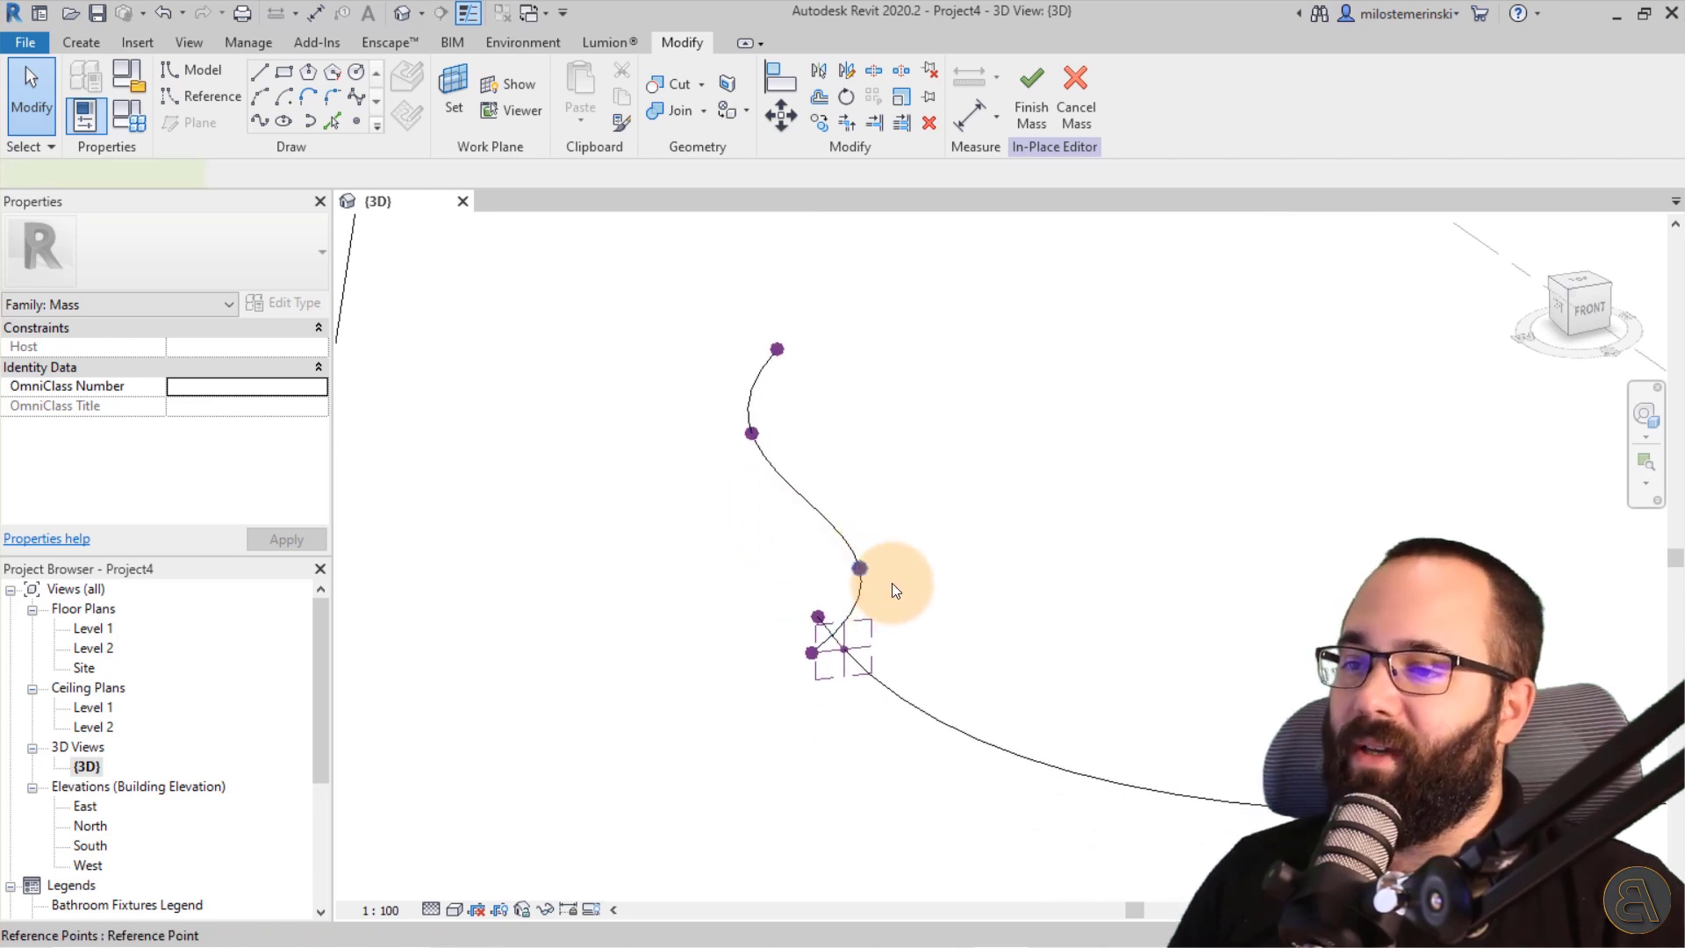
left_click(865, 569)
left_click_drag(891, 548, 870, 598)
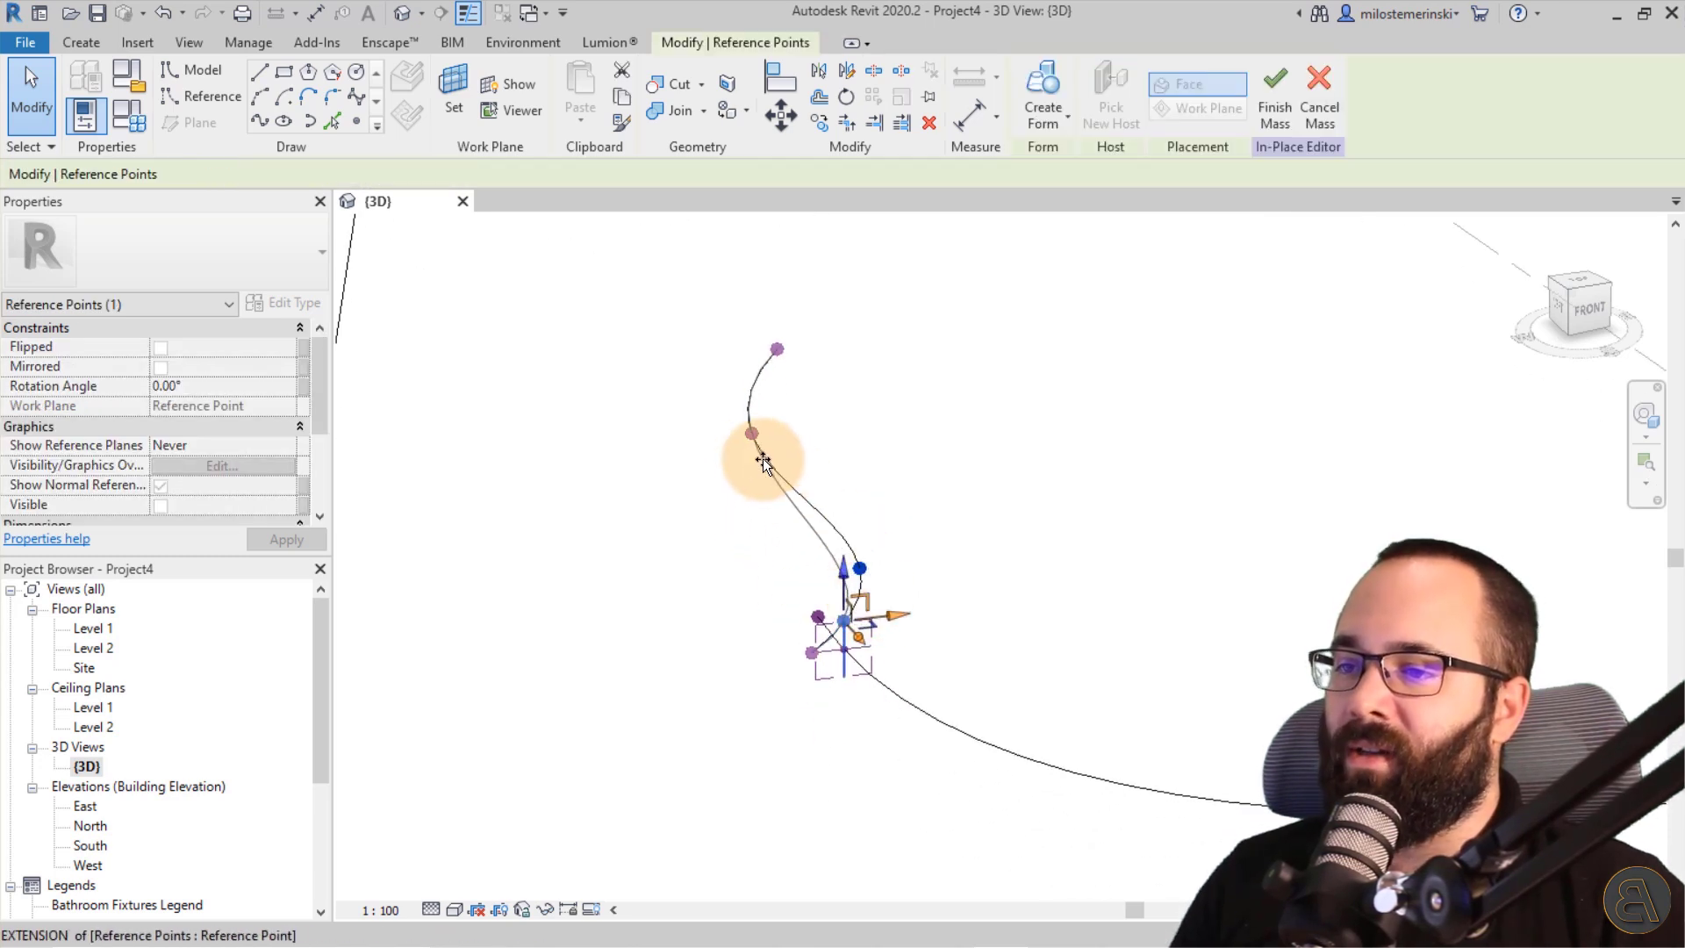
left_click(698, 409)
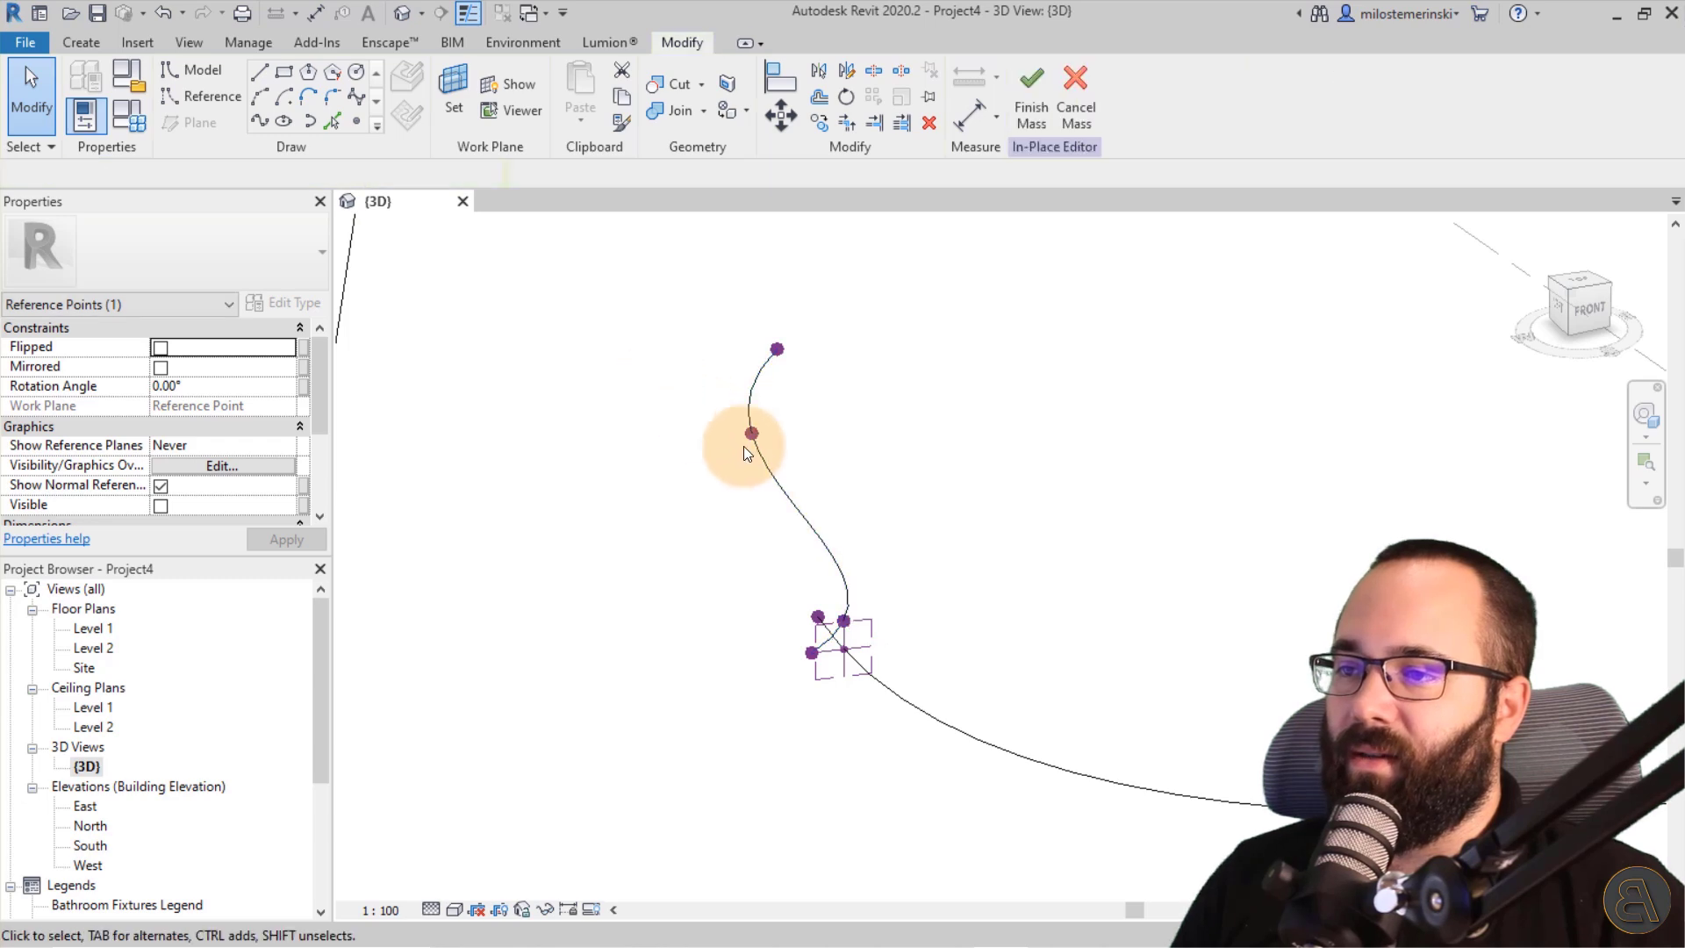
left_click(750, 433)
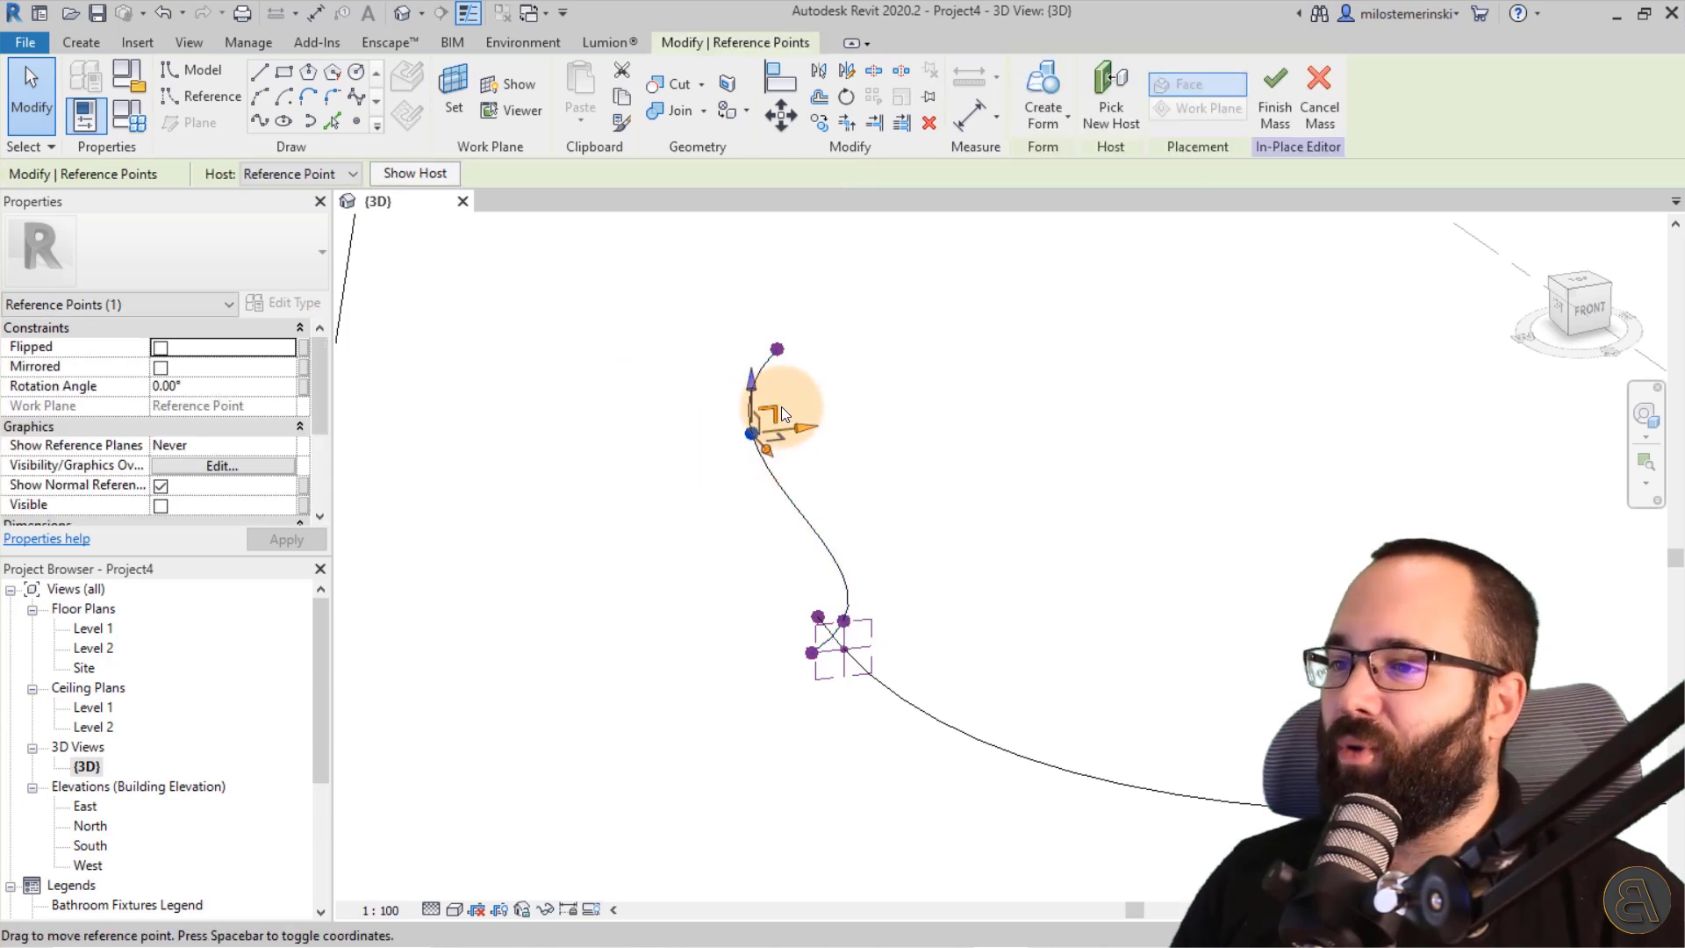
mouse_move(756, 428)
left_mouse_down()
mouse_move(849, 532)
mouse_move(891, 545)
left_mouse_up()
Drag the top points of the next profiles to reshape their curves.
left_click(734, 318)
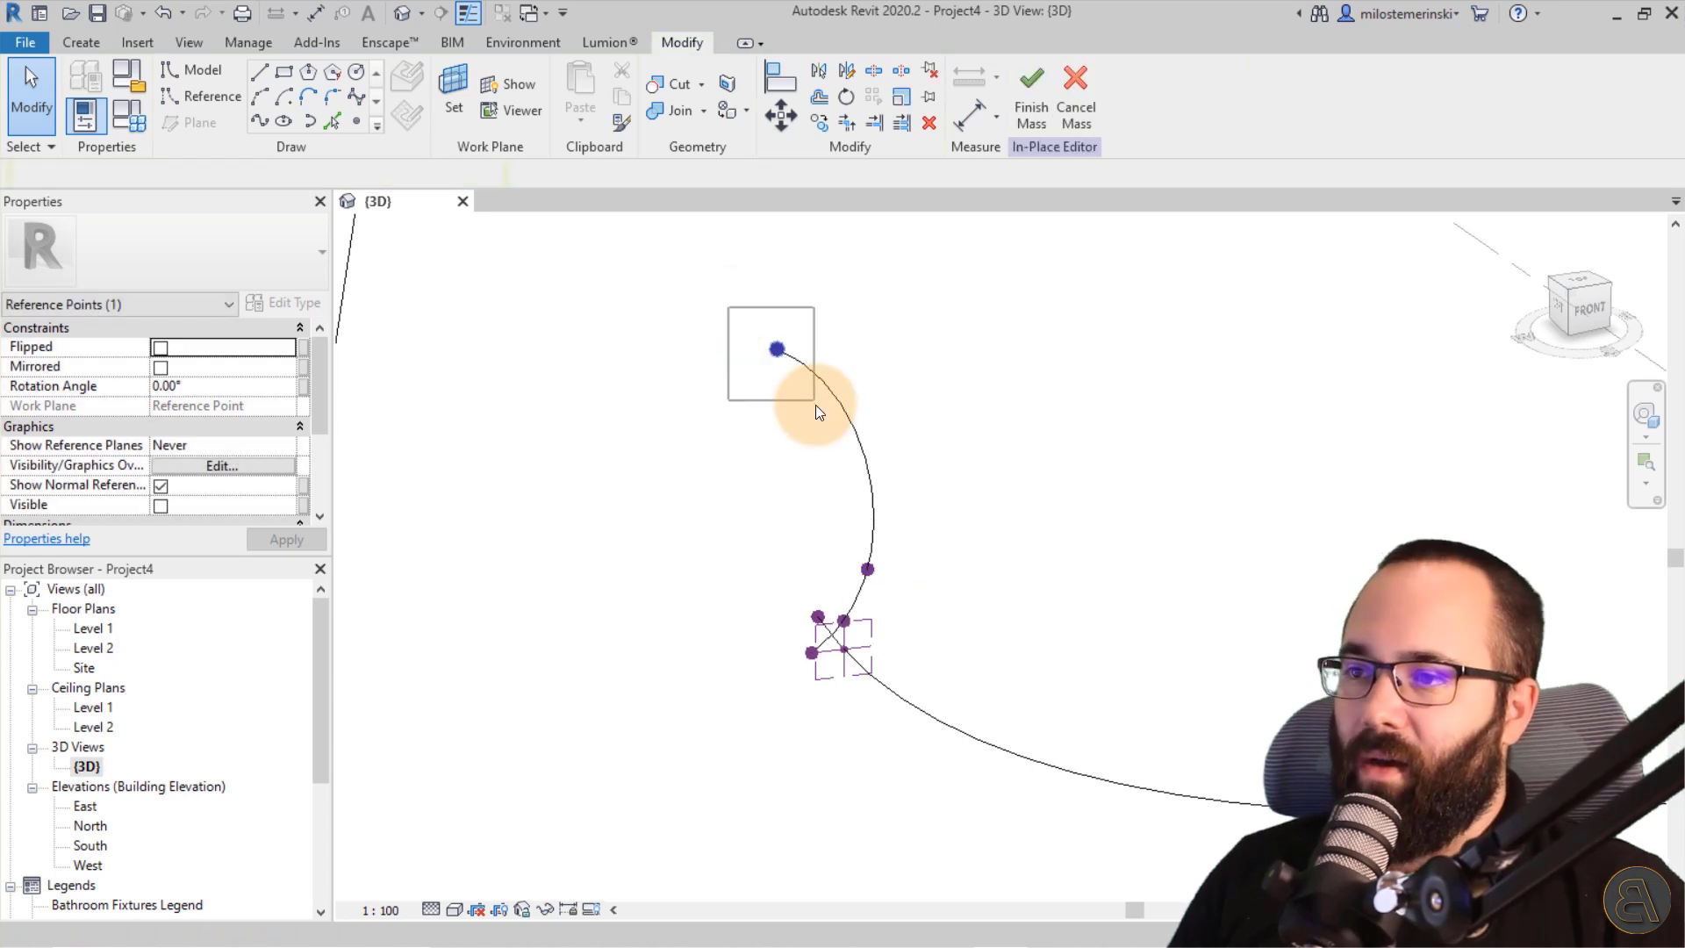
left_click(776, 349)
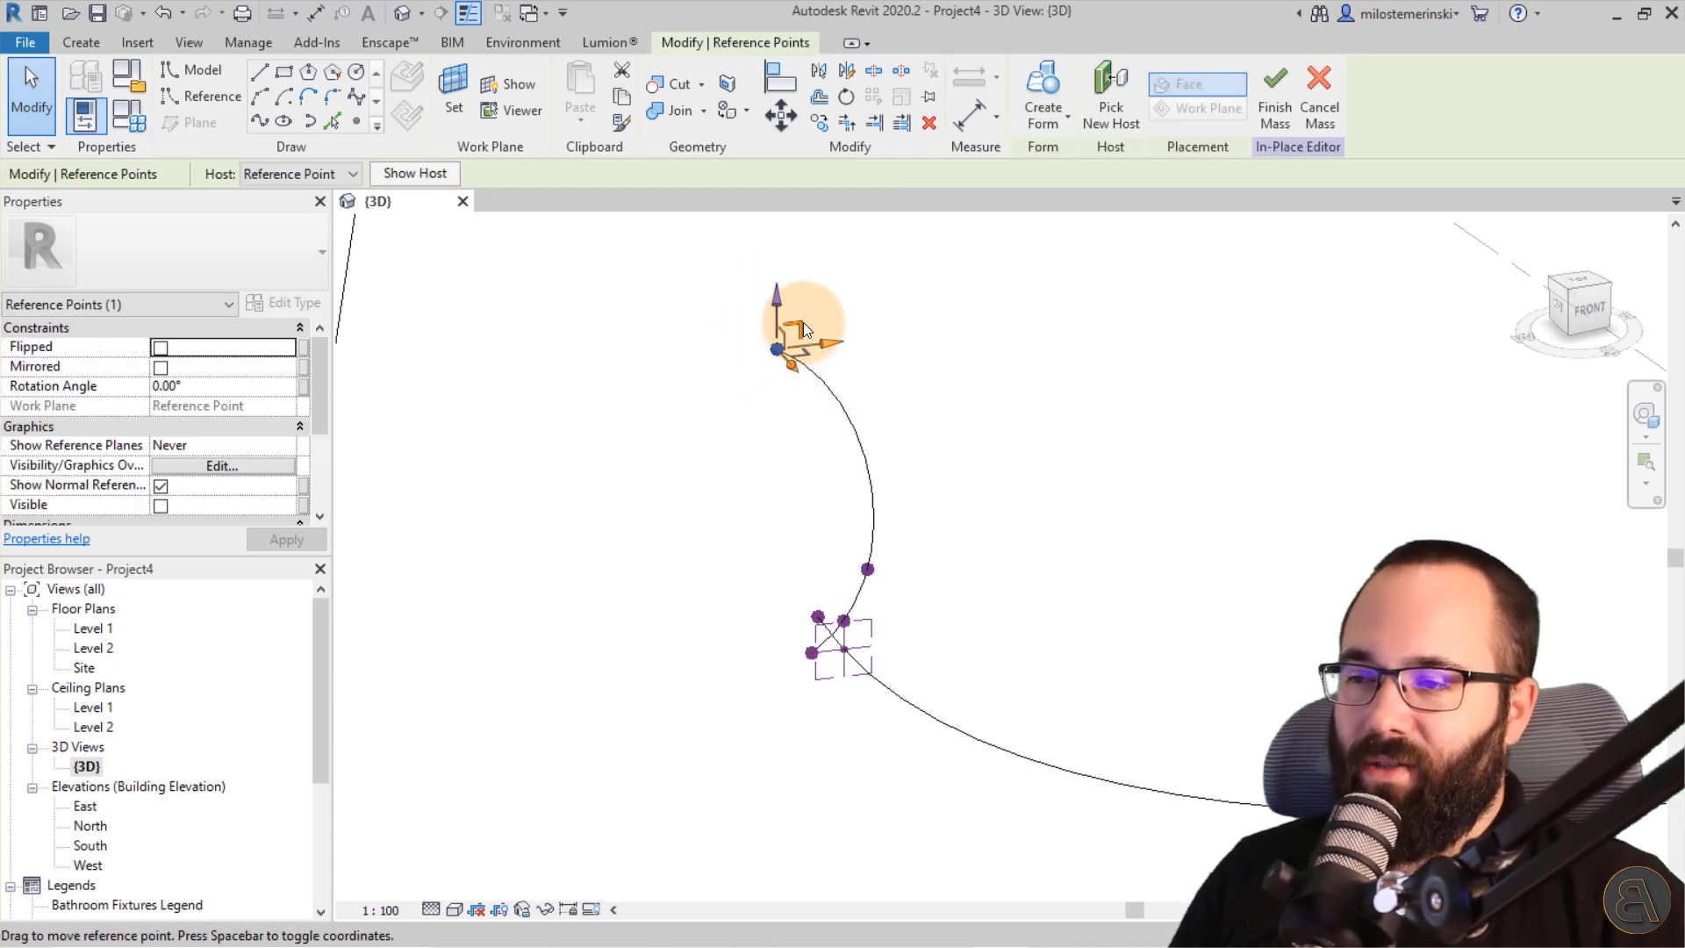
mouse_move(803, 323)
left_mouse_down()
mouse_move(920, 456)
mouse_move(902, 464)
left_mouse_up()
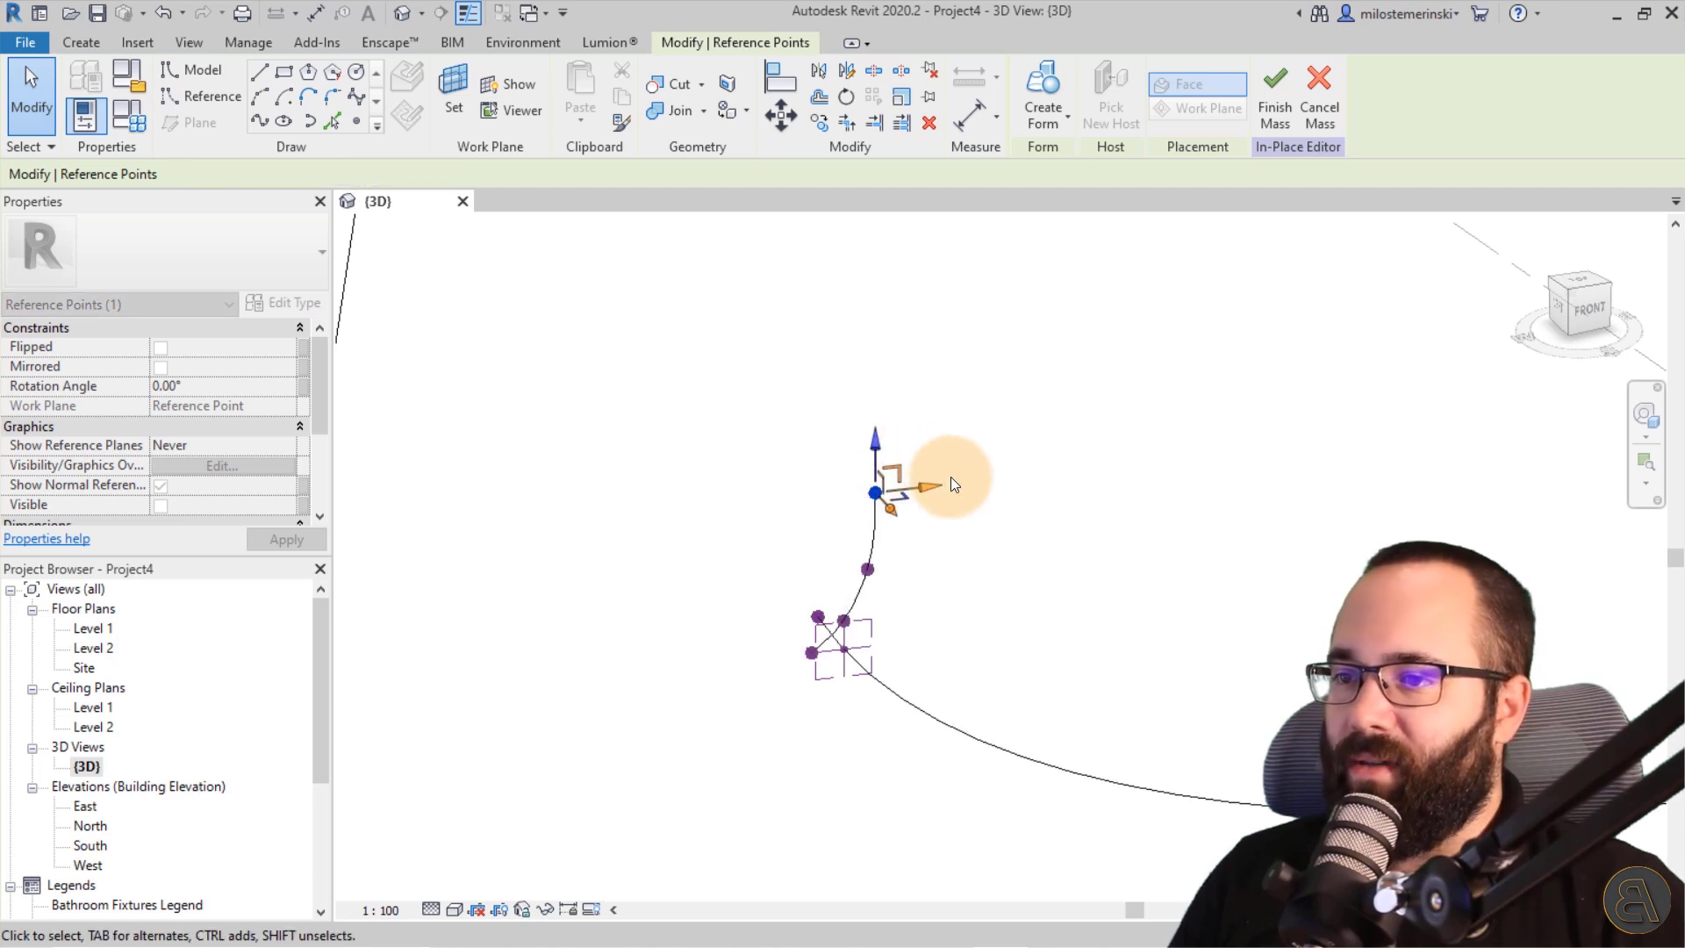
left_click(1050, 501)
middle_click_drag(1144, 554, 731, 583, "shift")
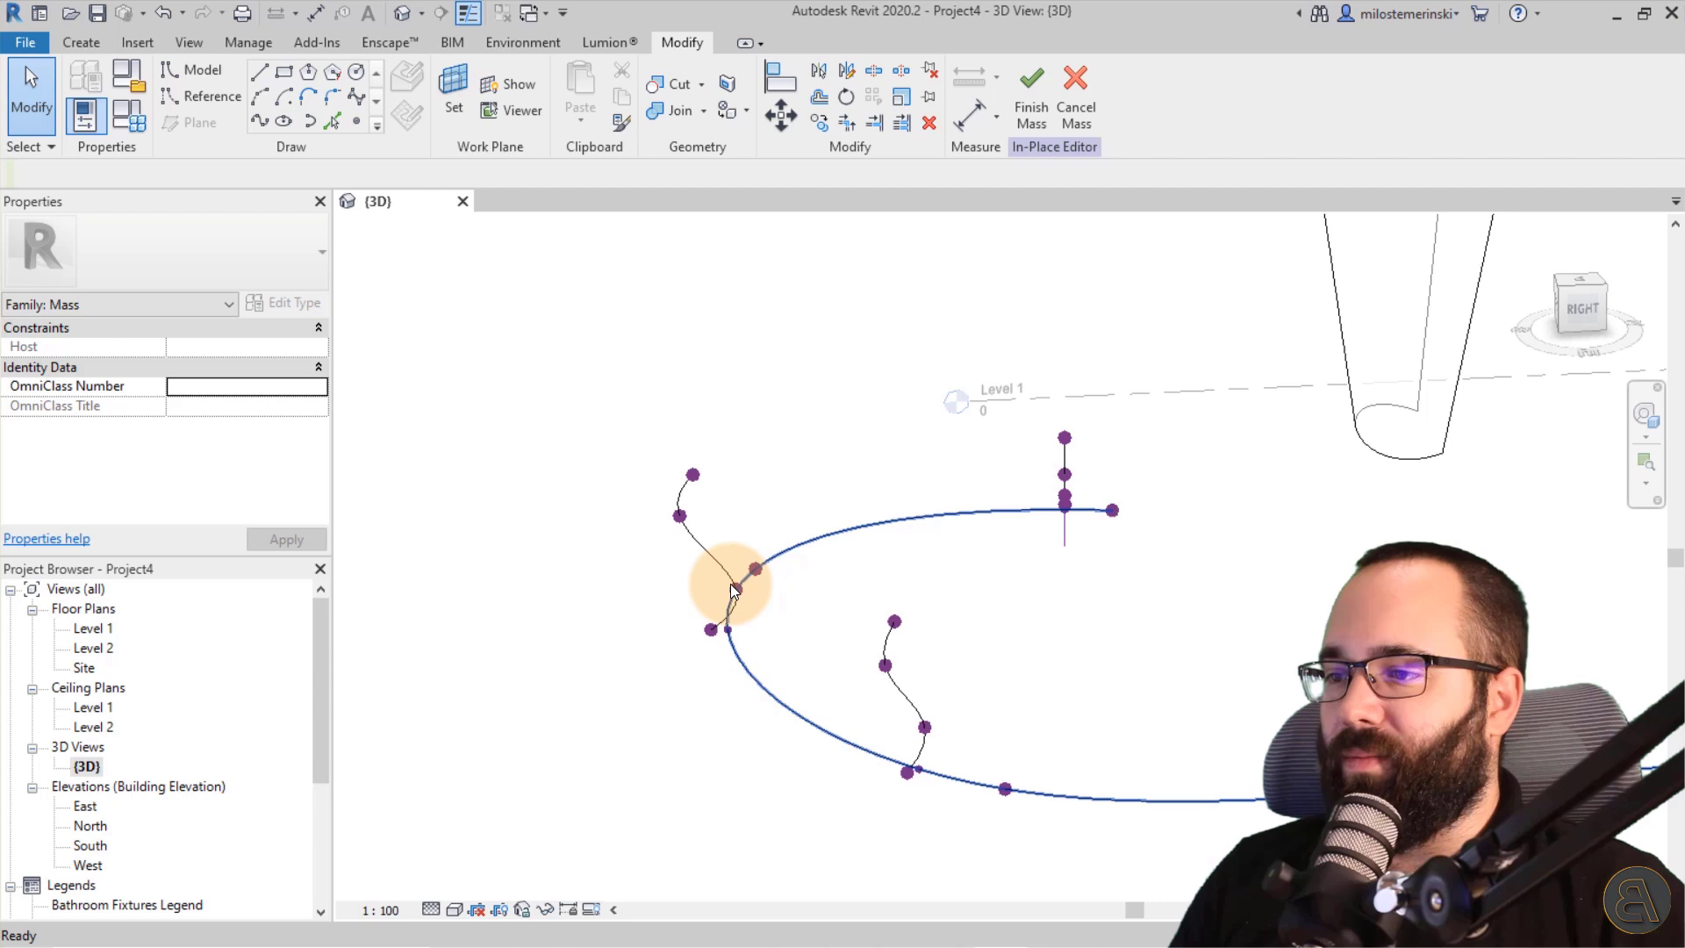
scroll(735, 590, "up", 2)
left_click(775, 587)
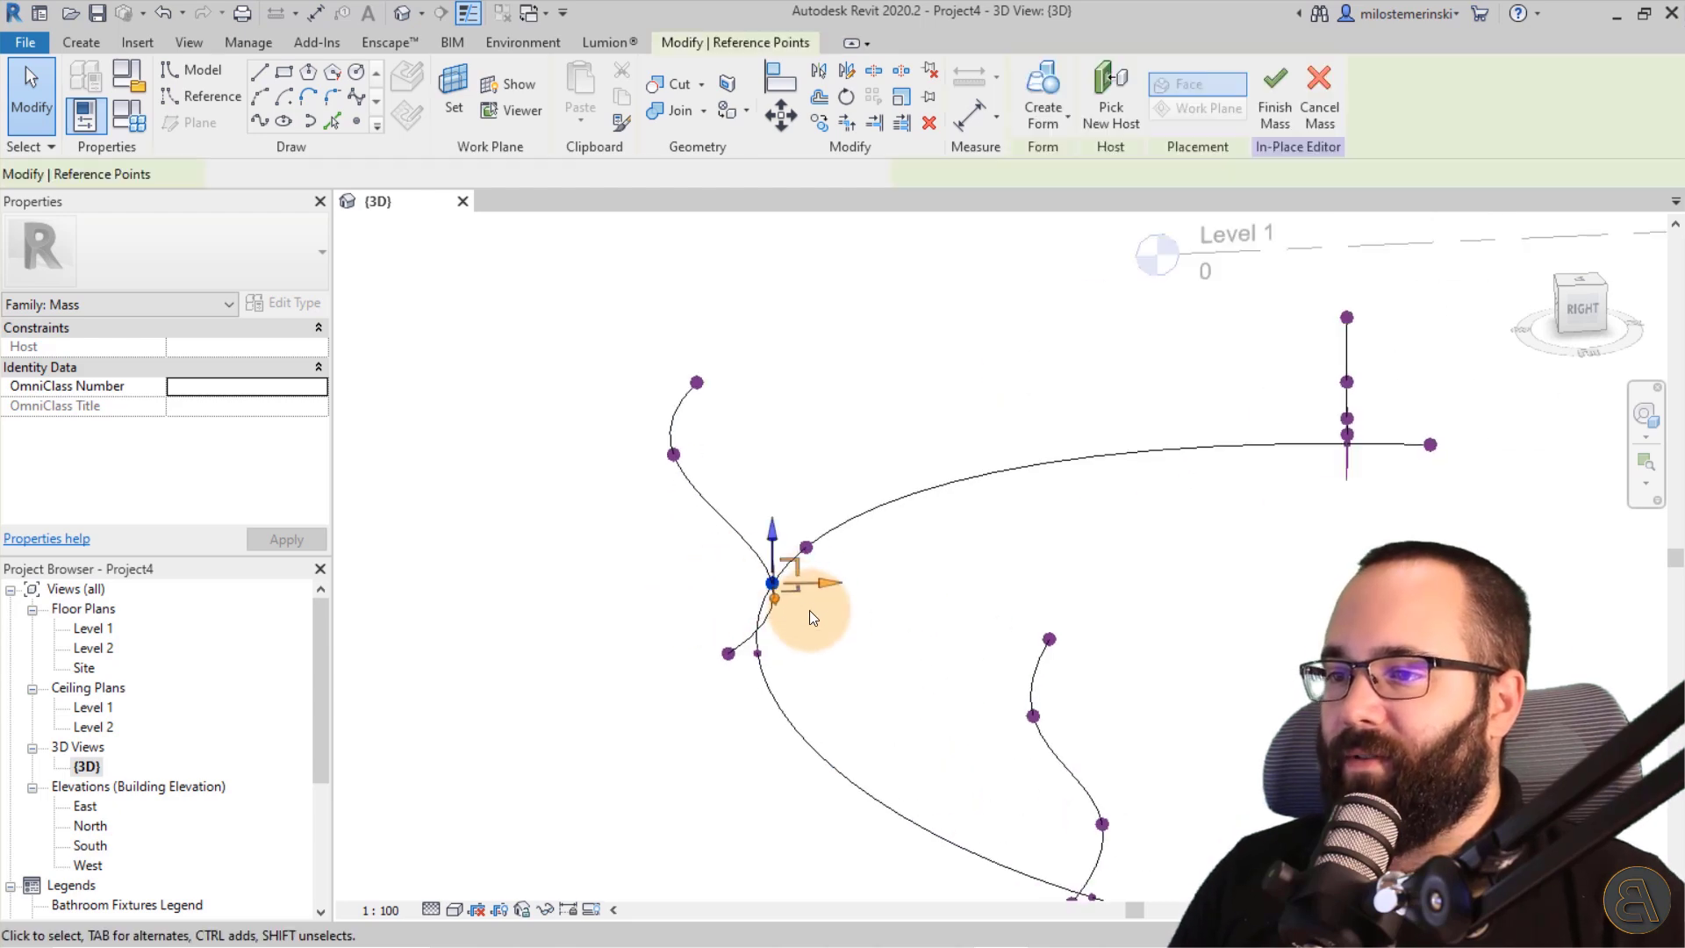
left_click_drag(737, 557, 733, 557)
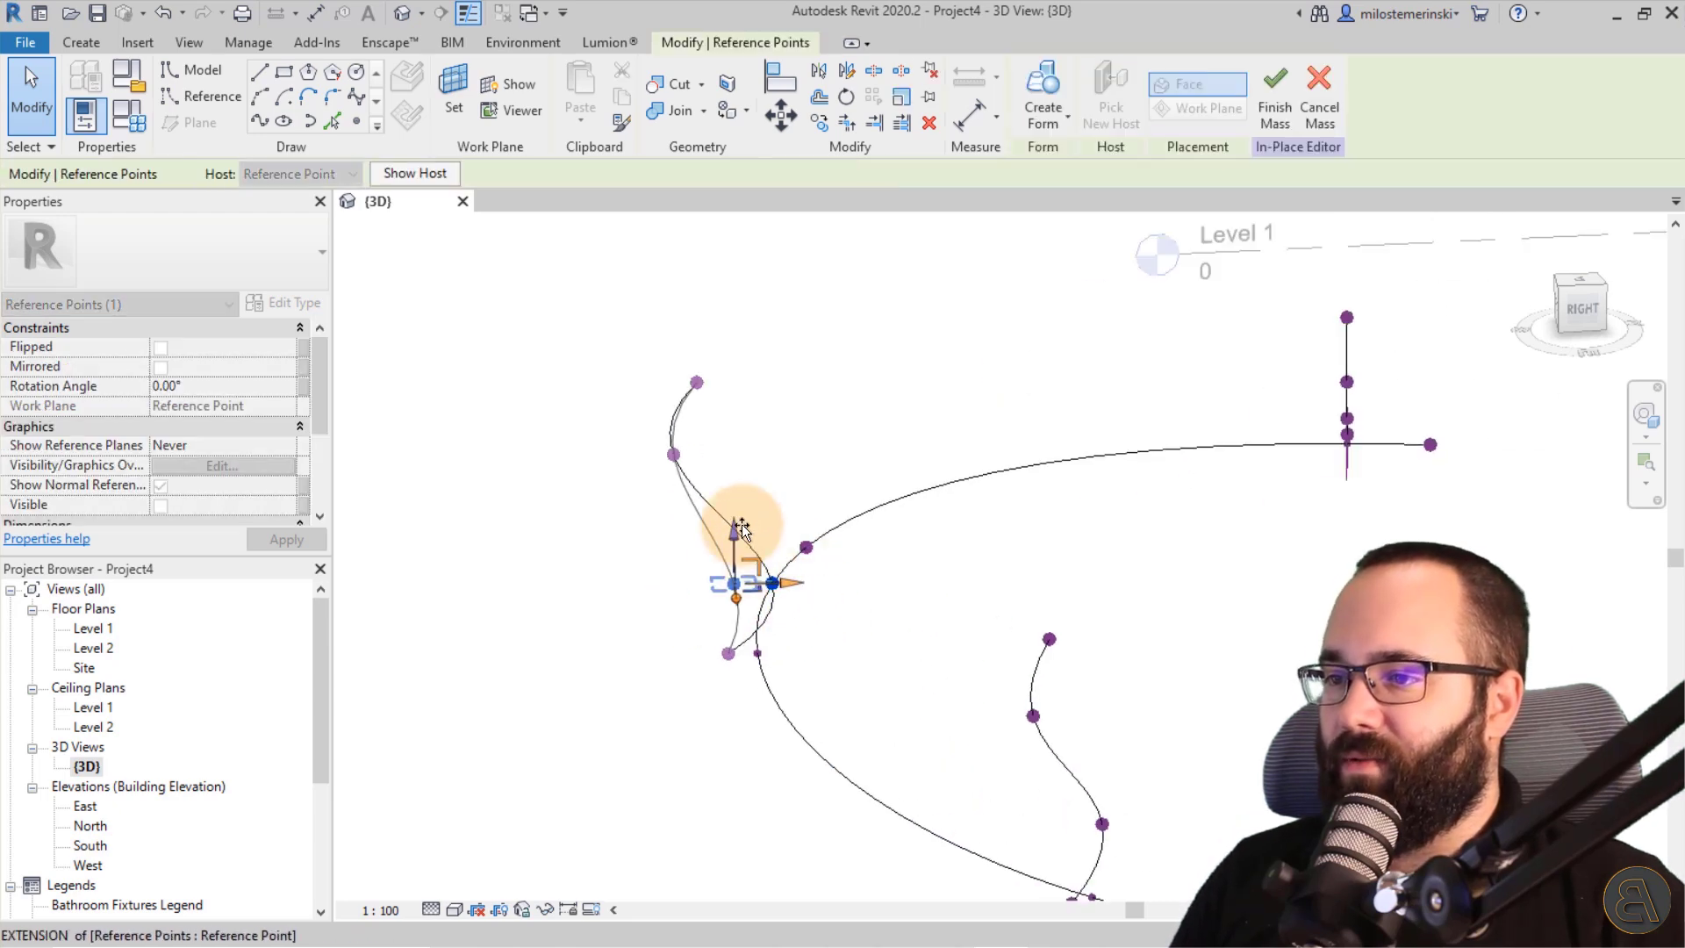
mouse_move(645, 433)
left_mouse_down()
mouse_move(709, 475)
mouse_move(715, 526)
mouse_move(738, 516)
left_mouse_up()
left_click(692, 456)
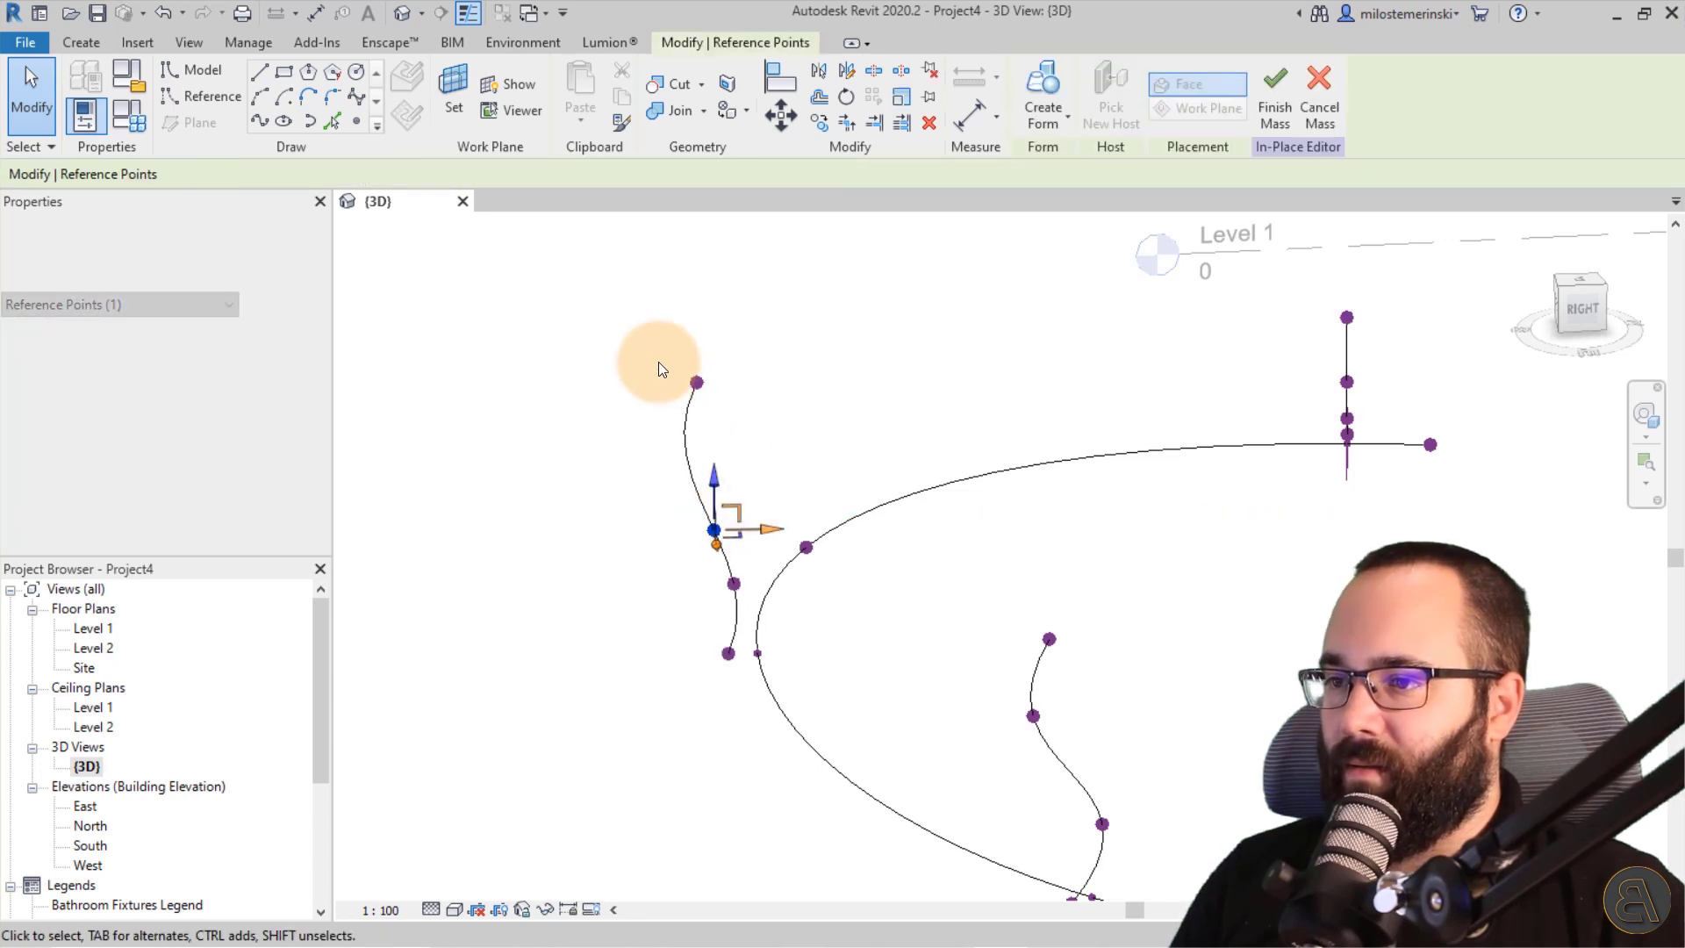
mouse_move(655, 356)
left_mouse_down()
mouse_move(741, 428)
mouse_move(723, 397)
mouse_move(724, 461)
left_mouse_up()
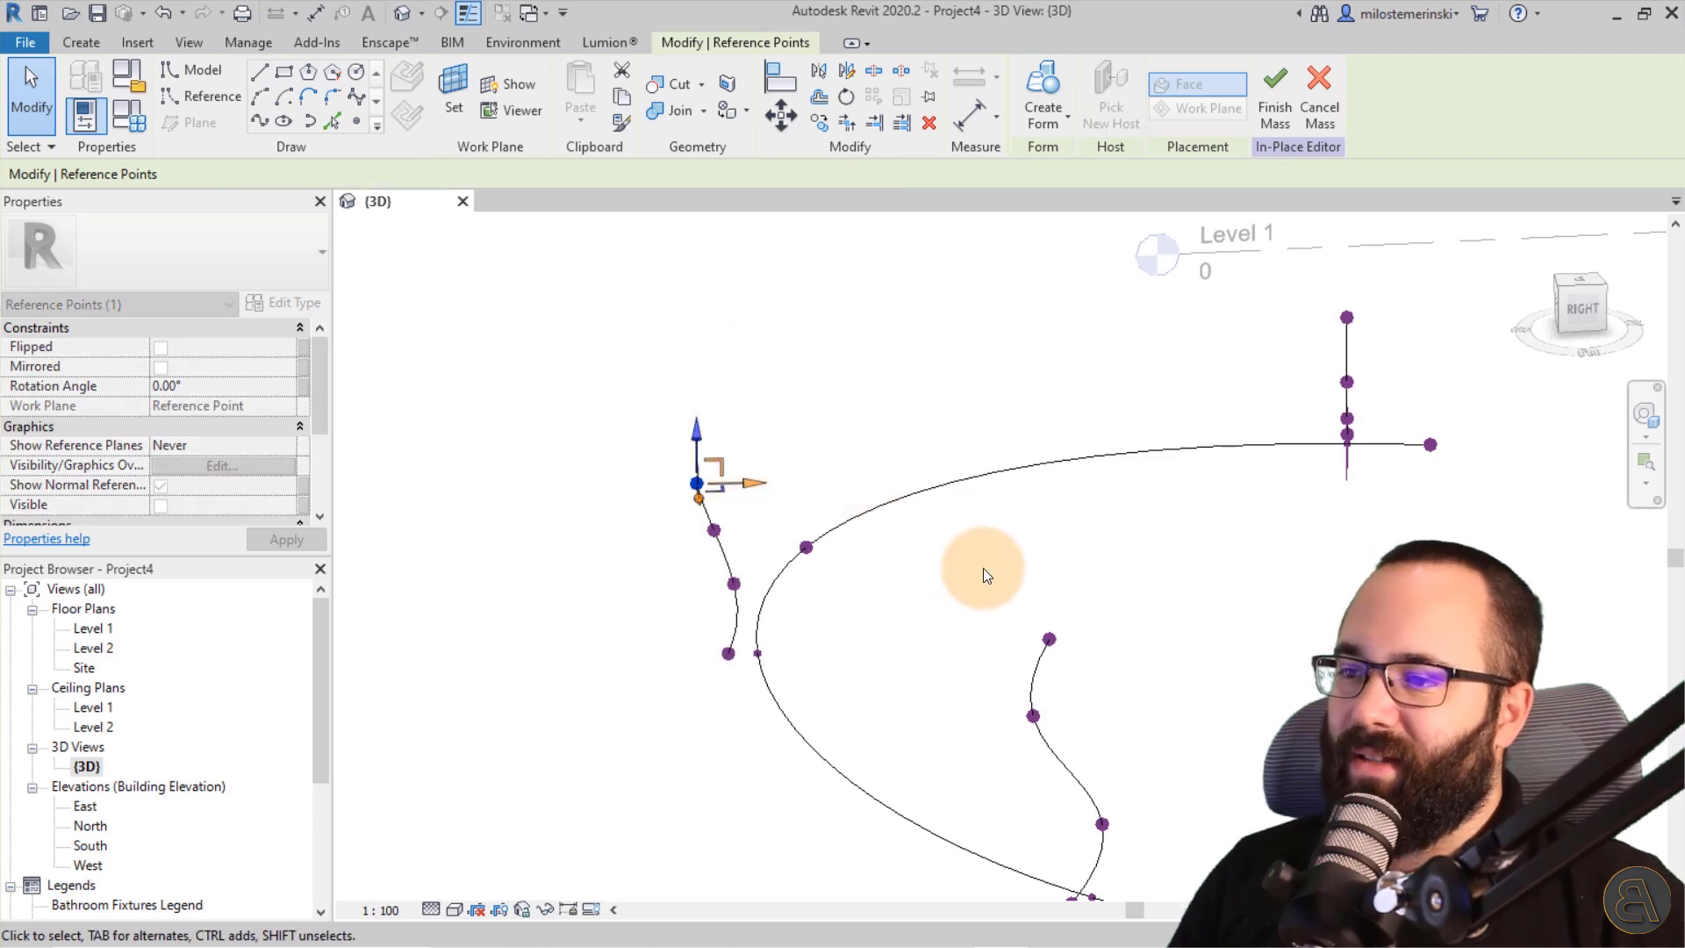
Raise the middle profile's top point.
mouse_move(983, 568)
middle_mouse_down("shift")
mouse_move(1076, 695)
mouse_move(821, 592)
middle_mouse_up("shift")
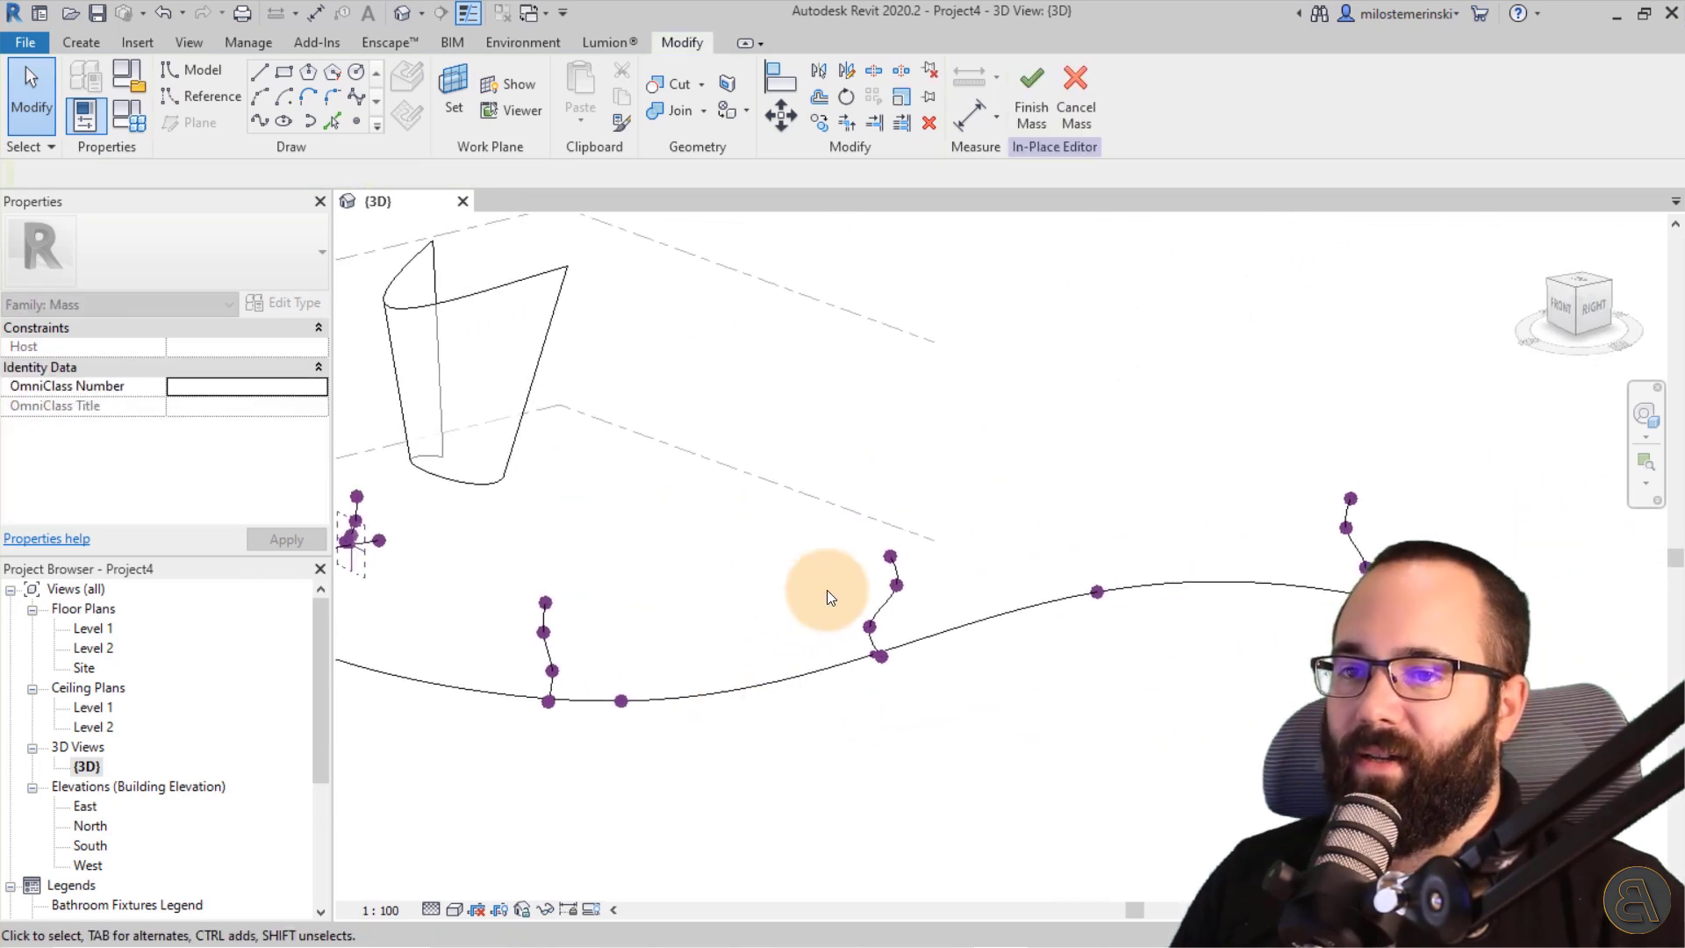
scroll(922, 545, "up", 2)
left_click(922, 540)
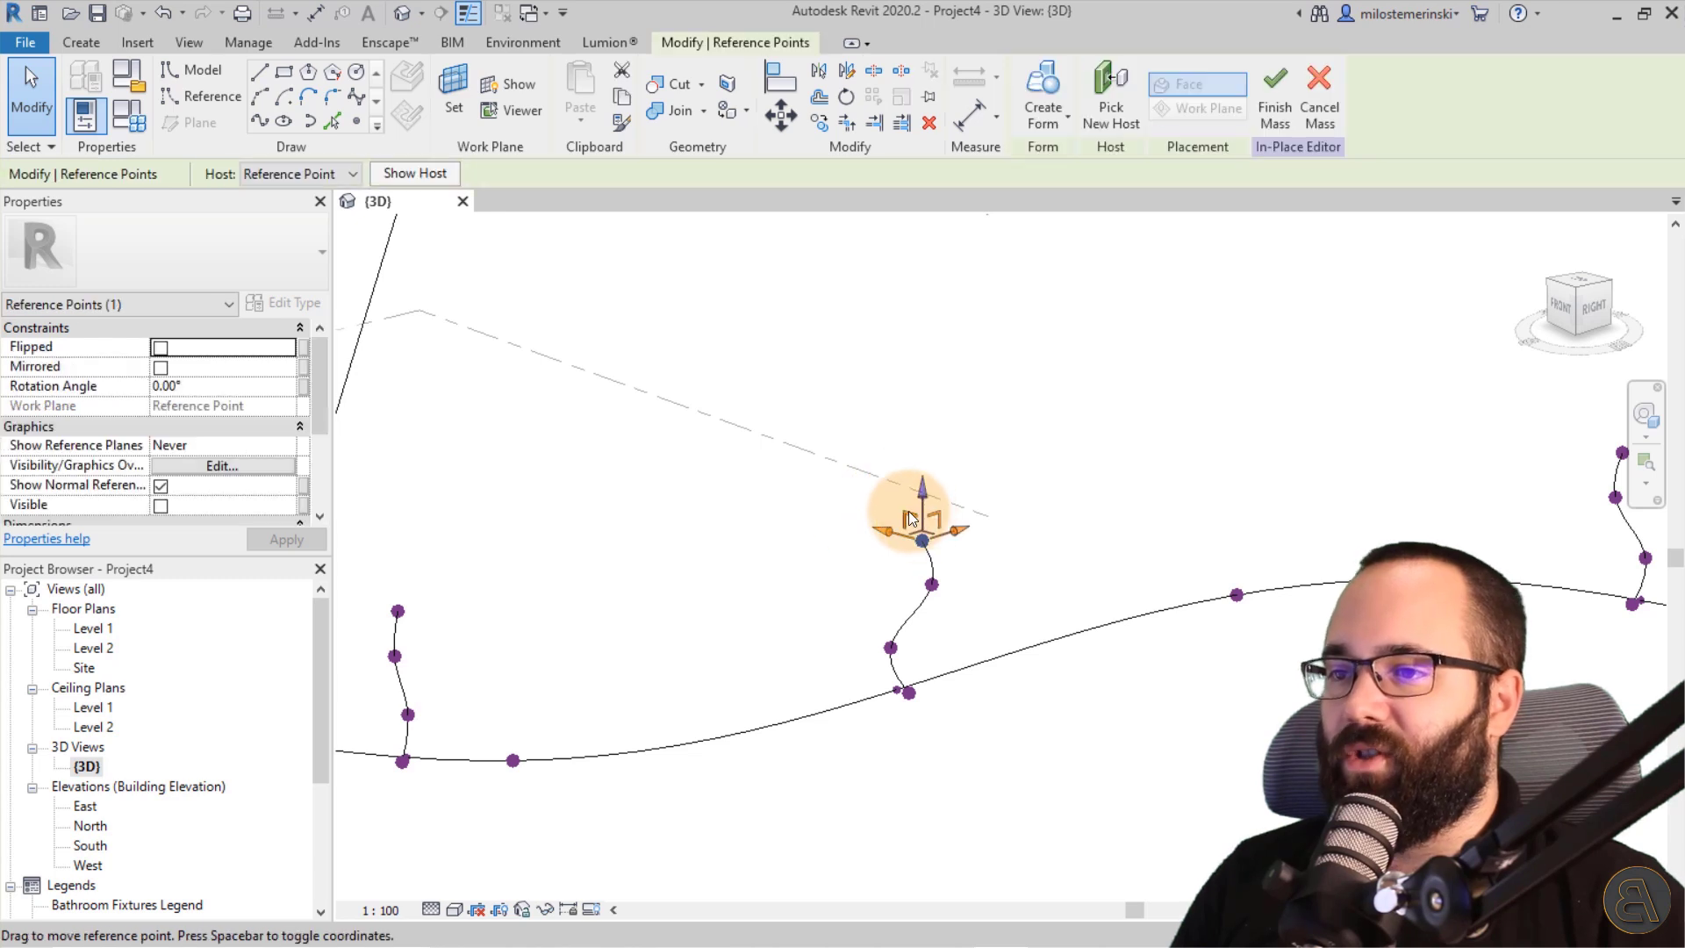
left_click_drag(867, 423, 848, 383)
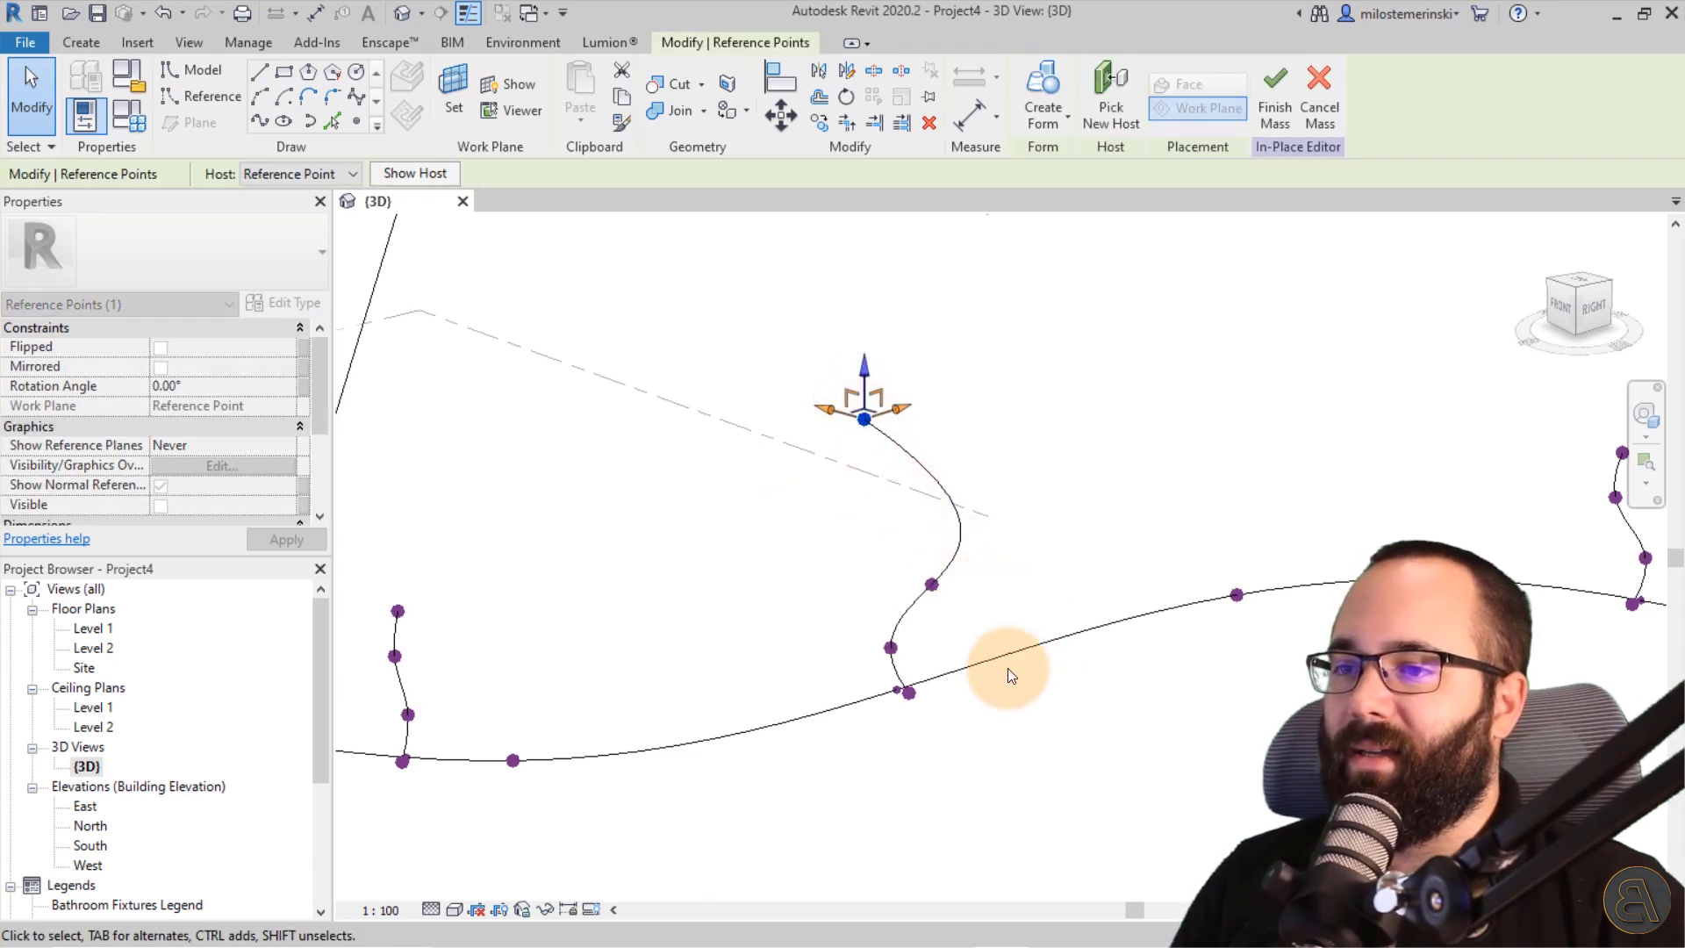
left_click_drag(933, 574, 899, 527)
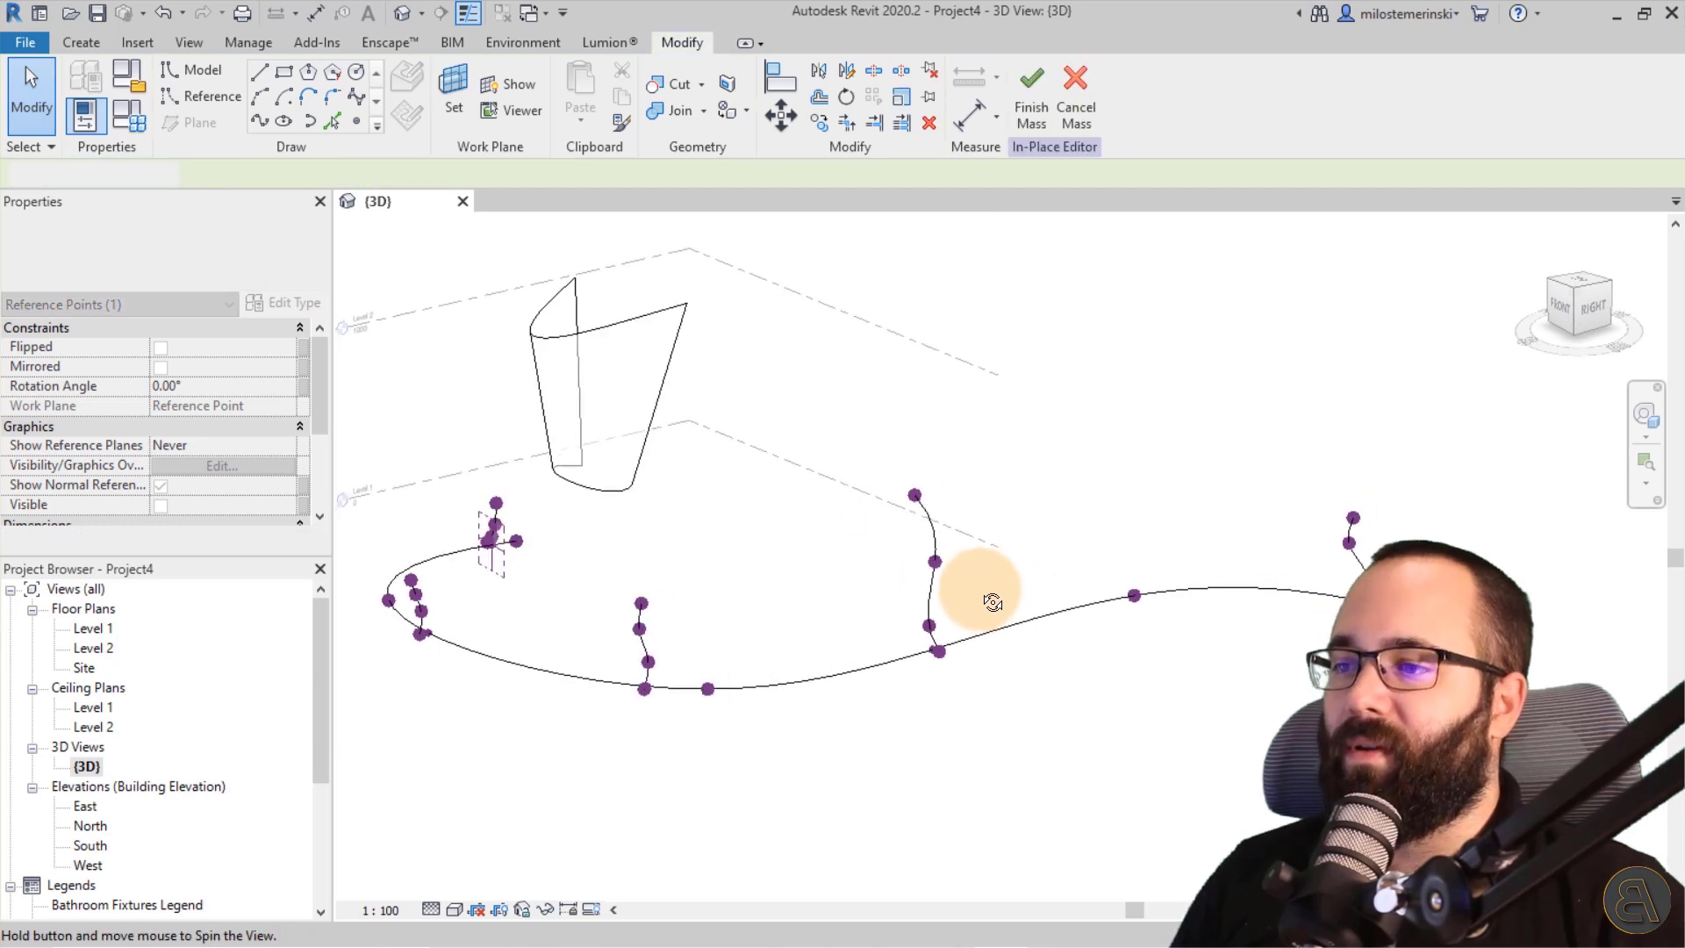
middle_click_drag(1016, 602, 752, 602, "shift")
left_click(1009, 451)
mouse_move(1008, 451)
middle_mouse_down("shift")
mouse_move(970, 616)
mouse_move(658, 593)
mouse_move(923, 557)
mouse_move(904, 614)
mouse_move(950, 675)
mouse_move(863, 649)
middle_mouse_up("shift")
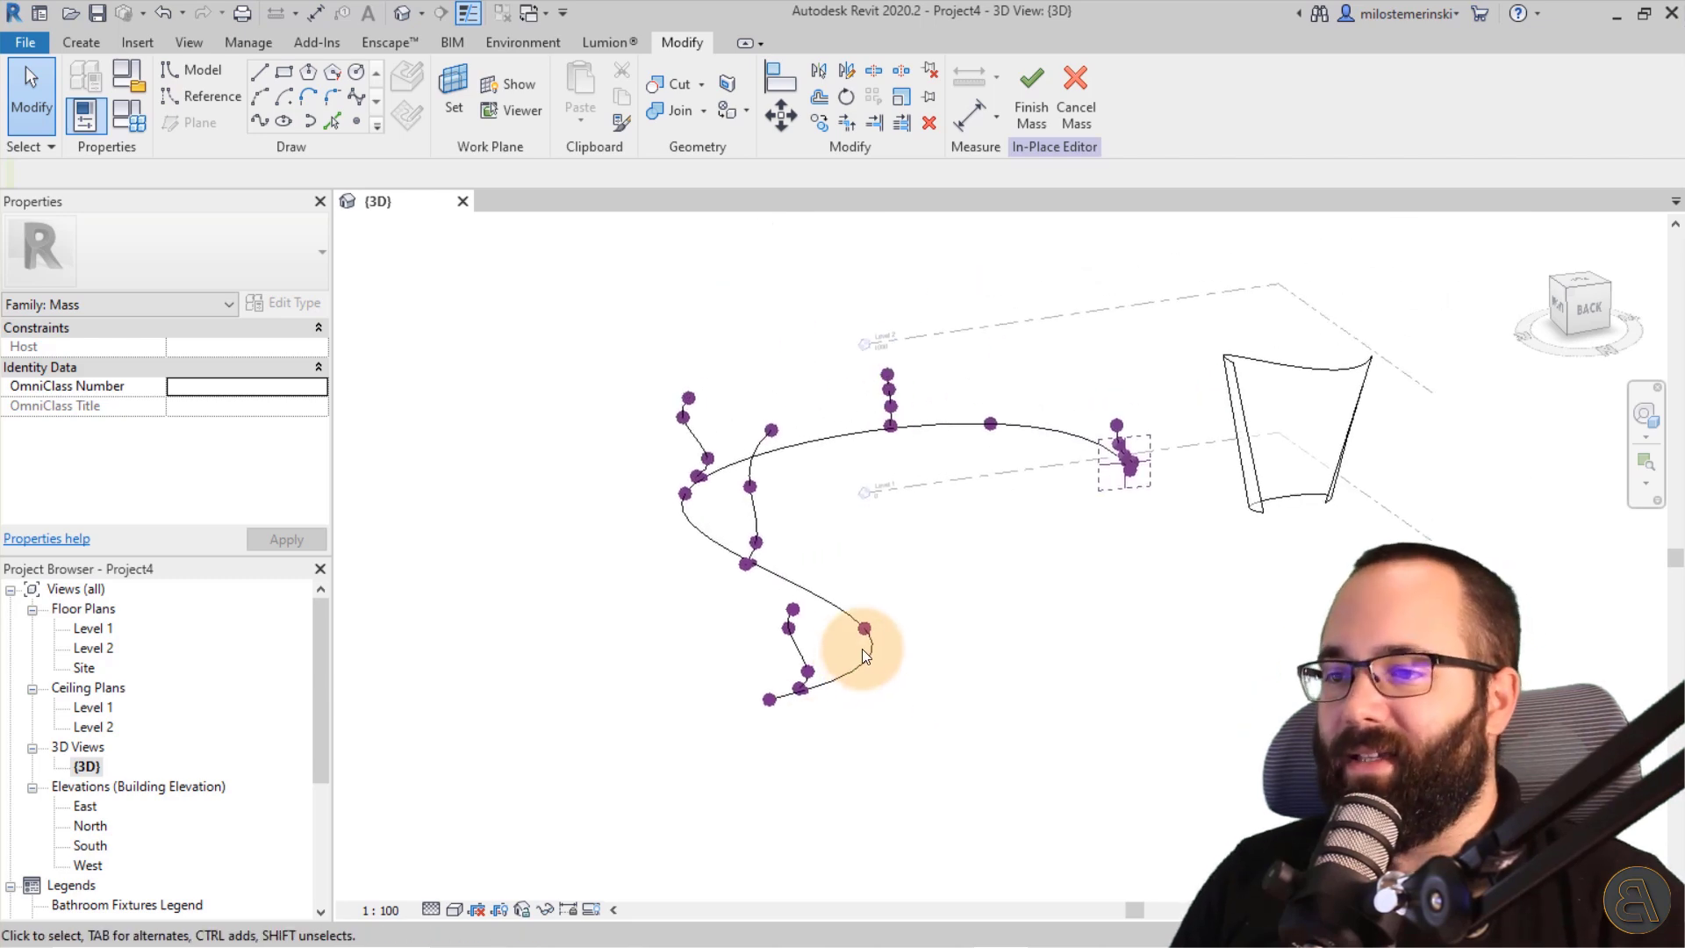
Select the path spline together with all five profile splines.
left_click(853, 662)
left_click(995, 443)
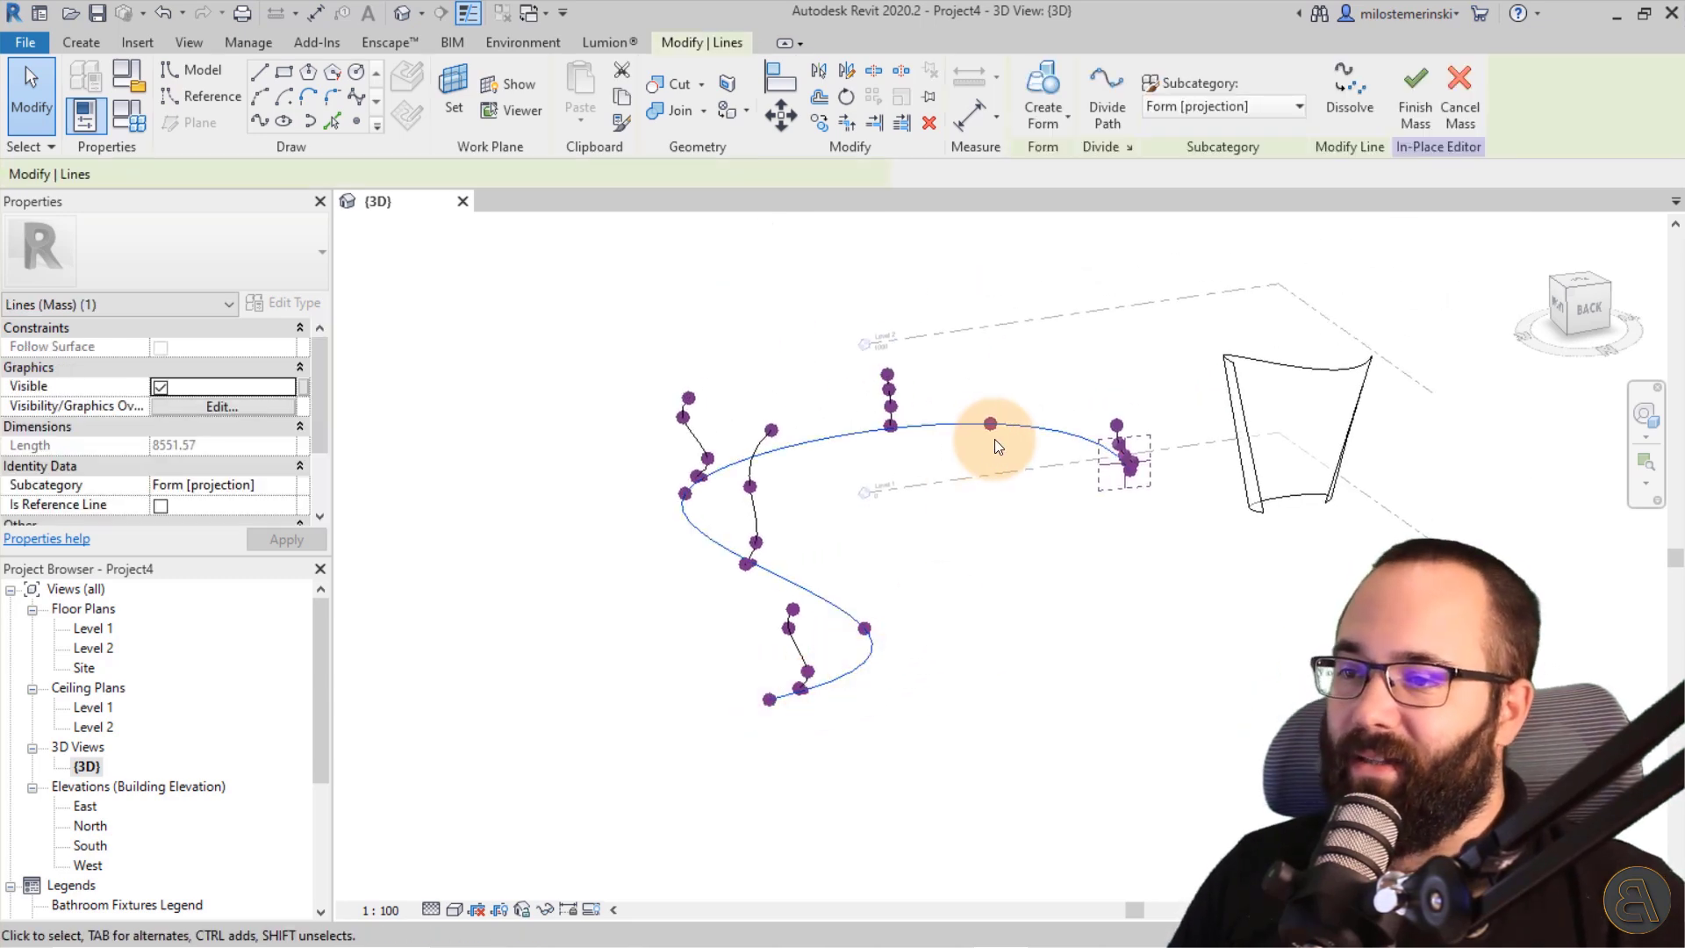
left_click(755, 513, "ctrl")
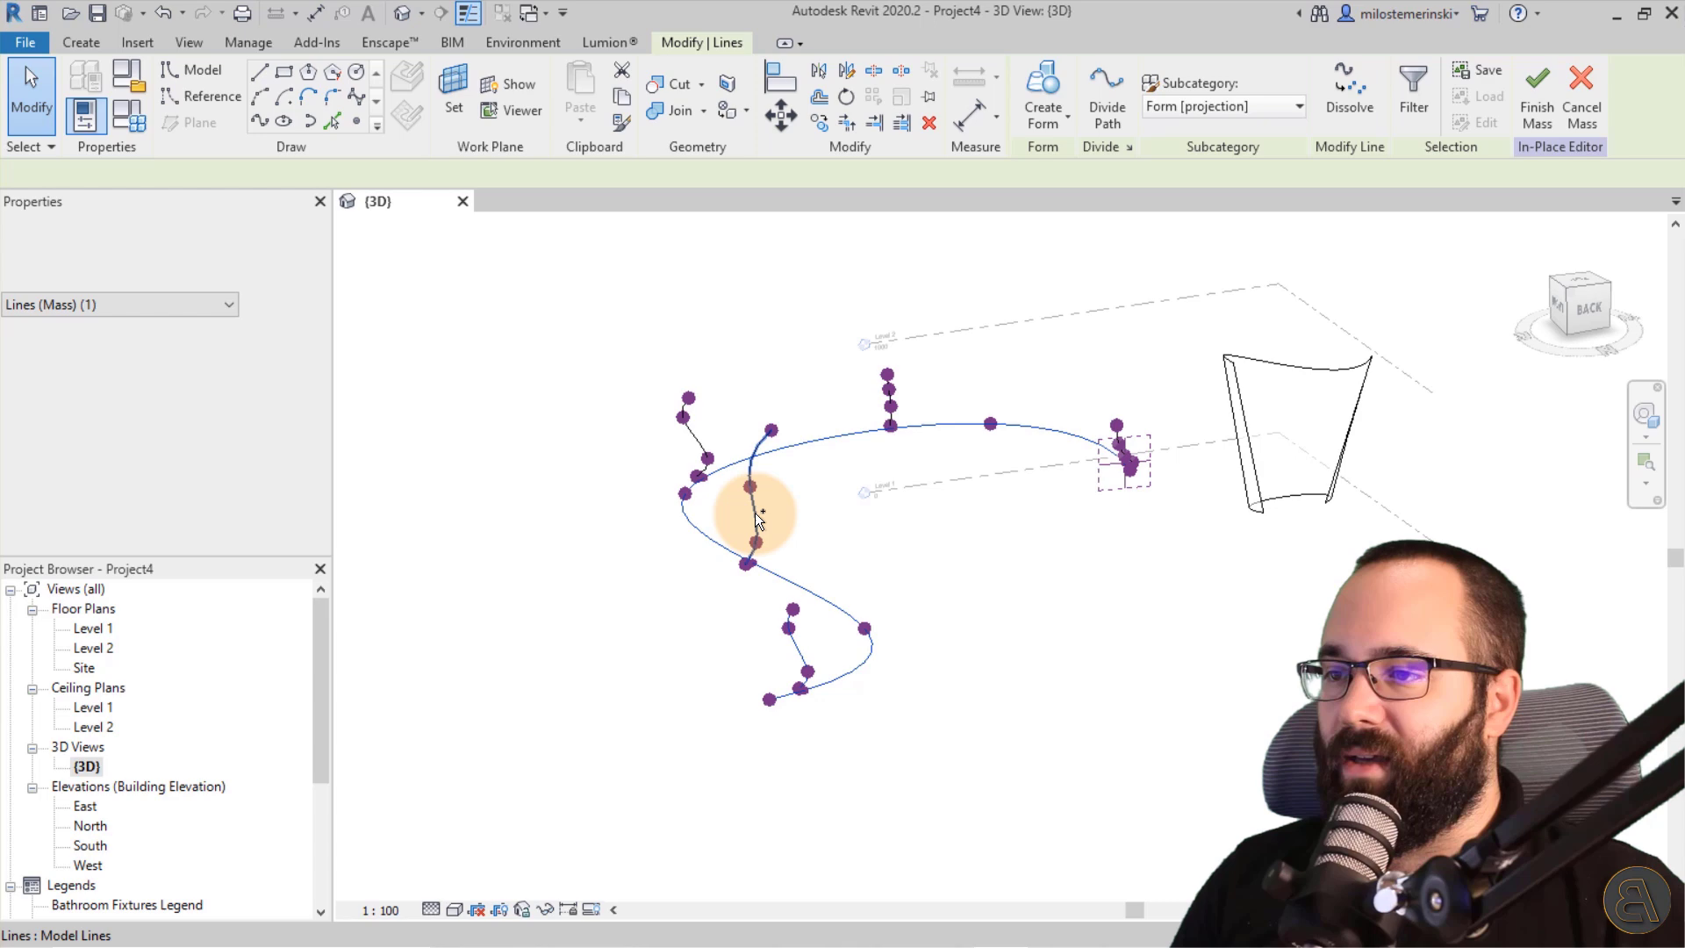
left_click(701, 439, "ctrl")
scroll(904, 407, "up", 3)
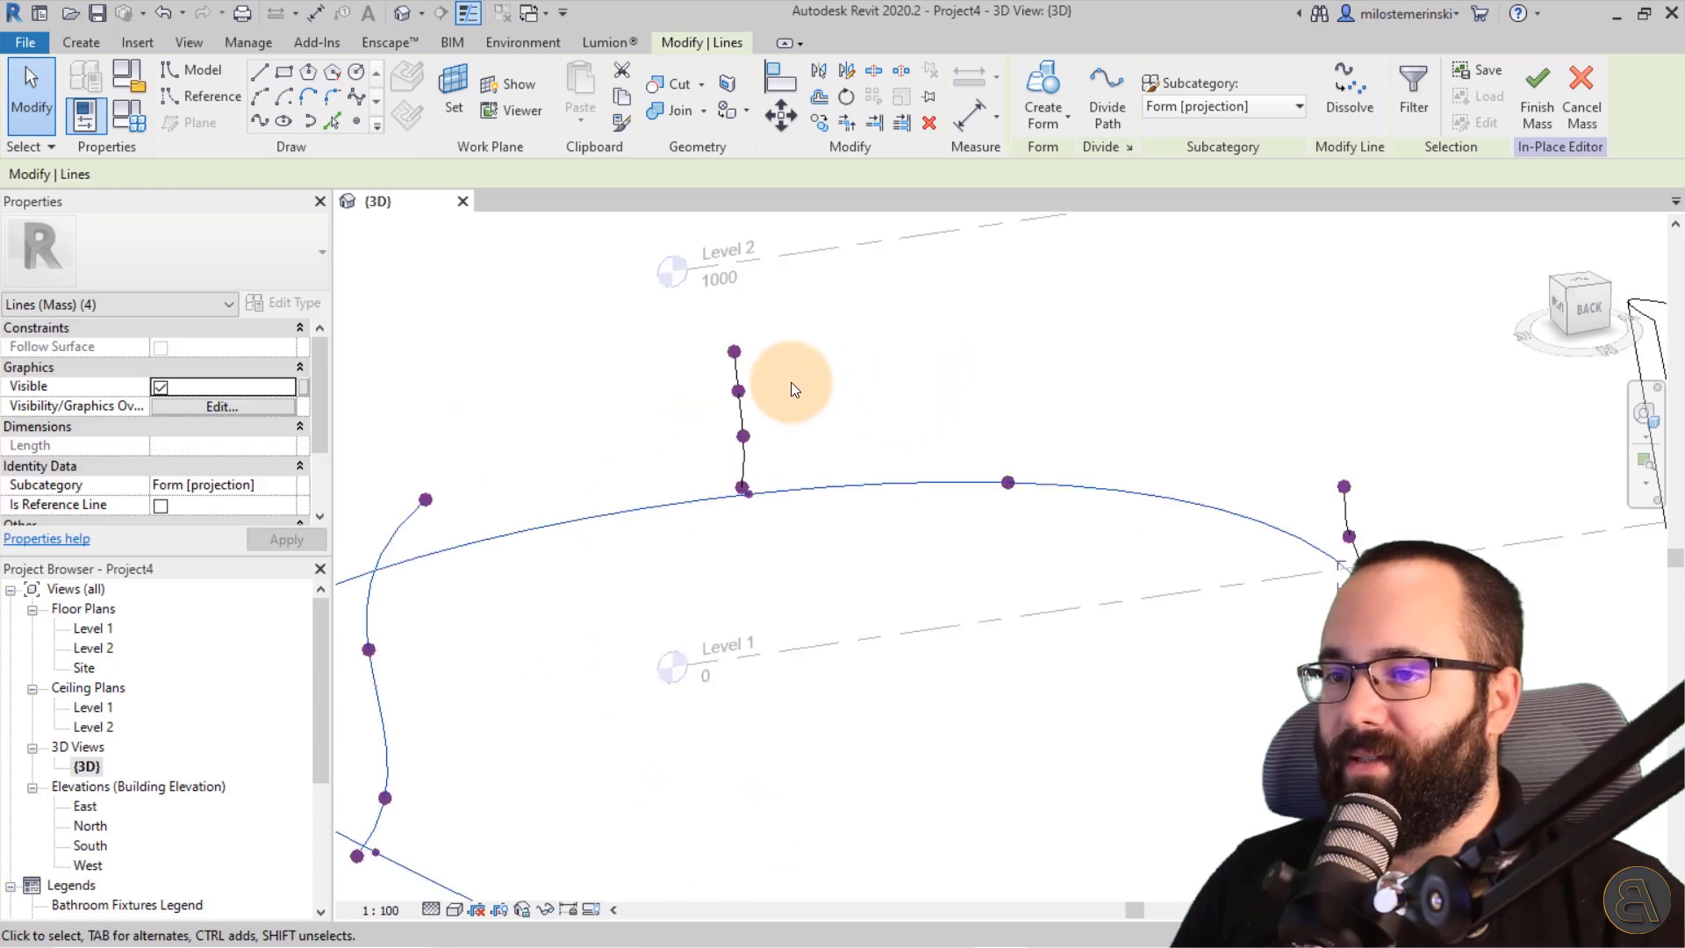
left_click(704, 432, "ctrl")
scroll(947, 466, "down", 3)
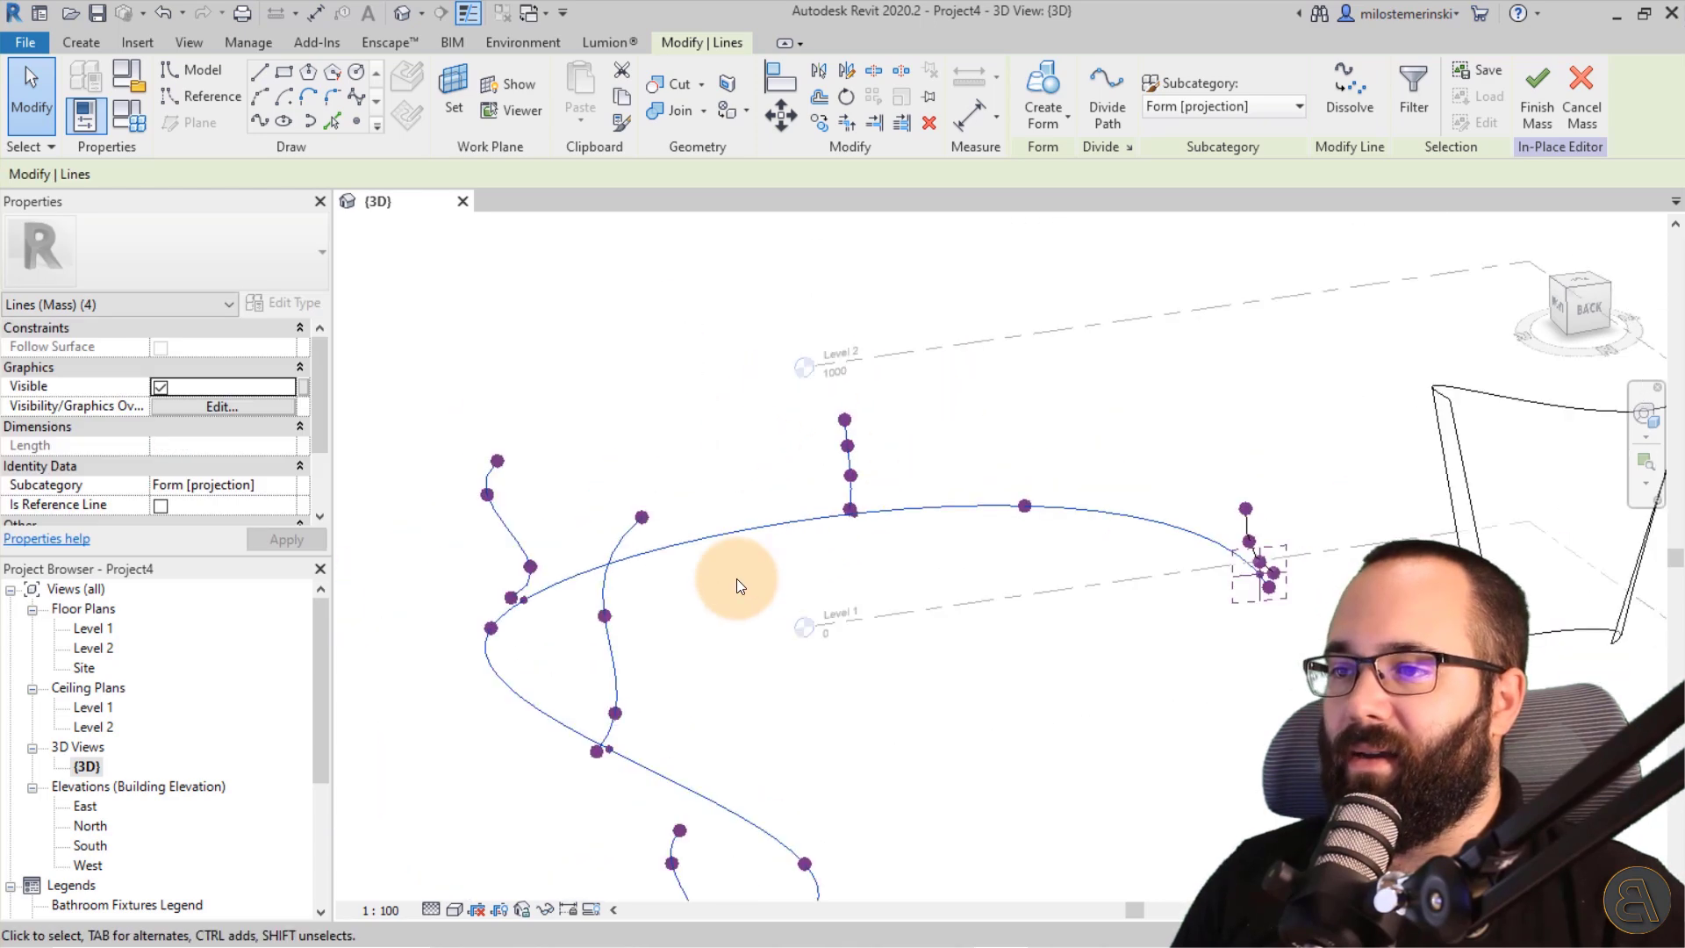
middle_click_drag(736, 578, 1123, 627, "shift")
mouse_move(1297, 621)
middle_mouse_down("shift")
mouse_move(1520, 515)
mouse_move(1042, 566)
middle_mouse_up("shift")
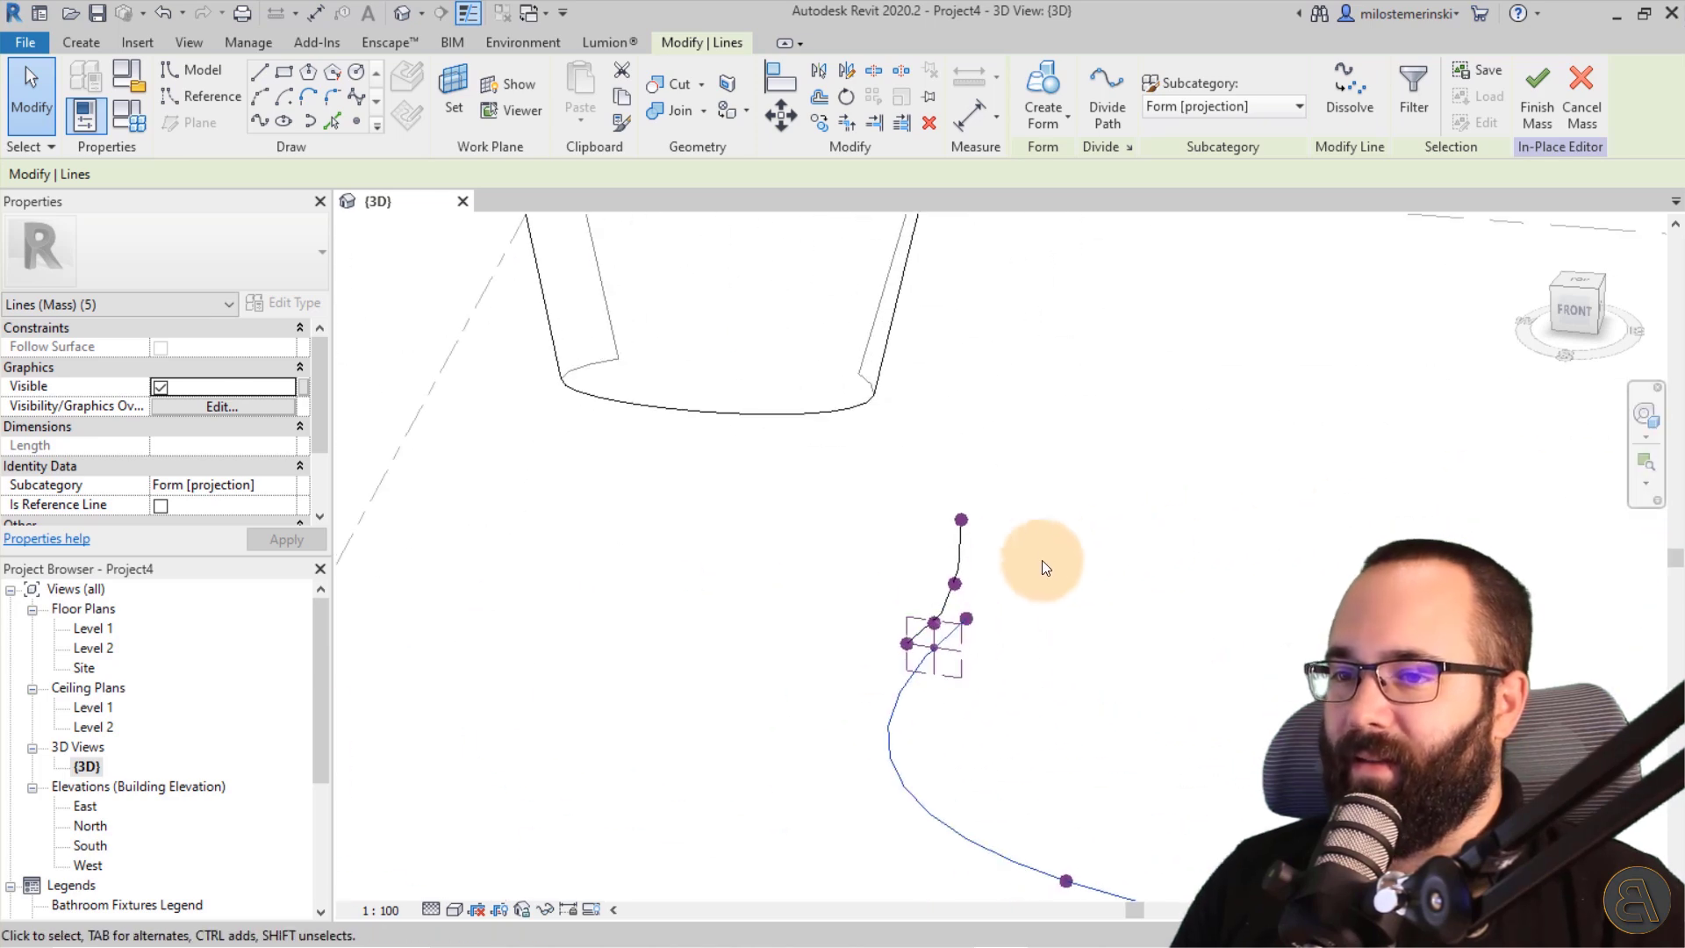
scroll(700, 464, "down", 3)
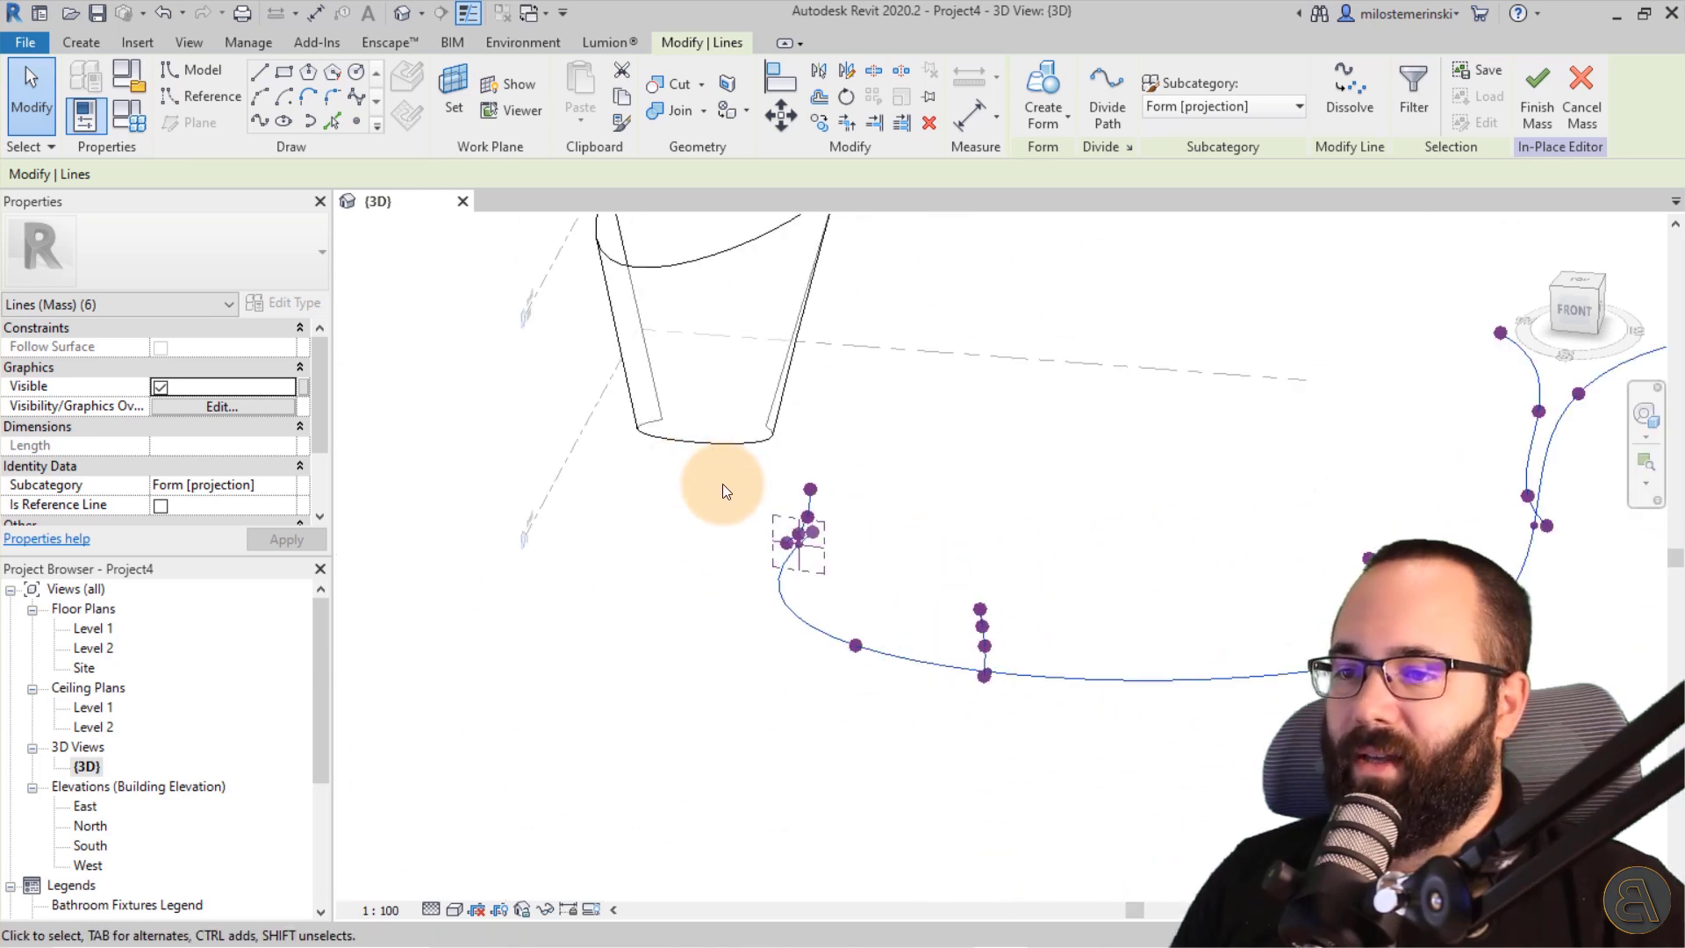
mouse_move(723, 484)
middle_mouse_down()
mouse_move(984, 581)
mouse_move(782, 524)
middle_mouse_up()
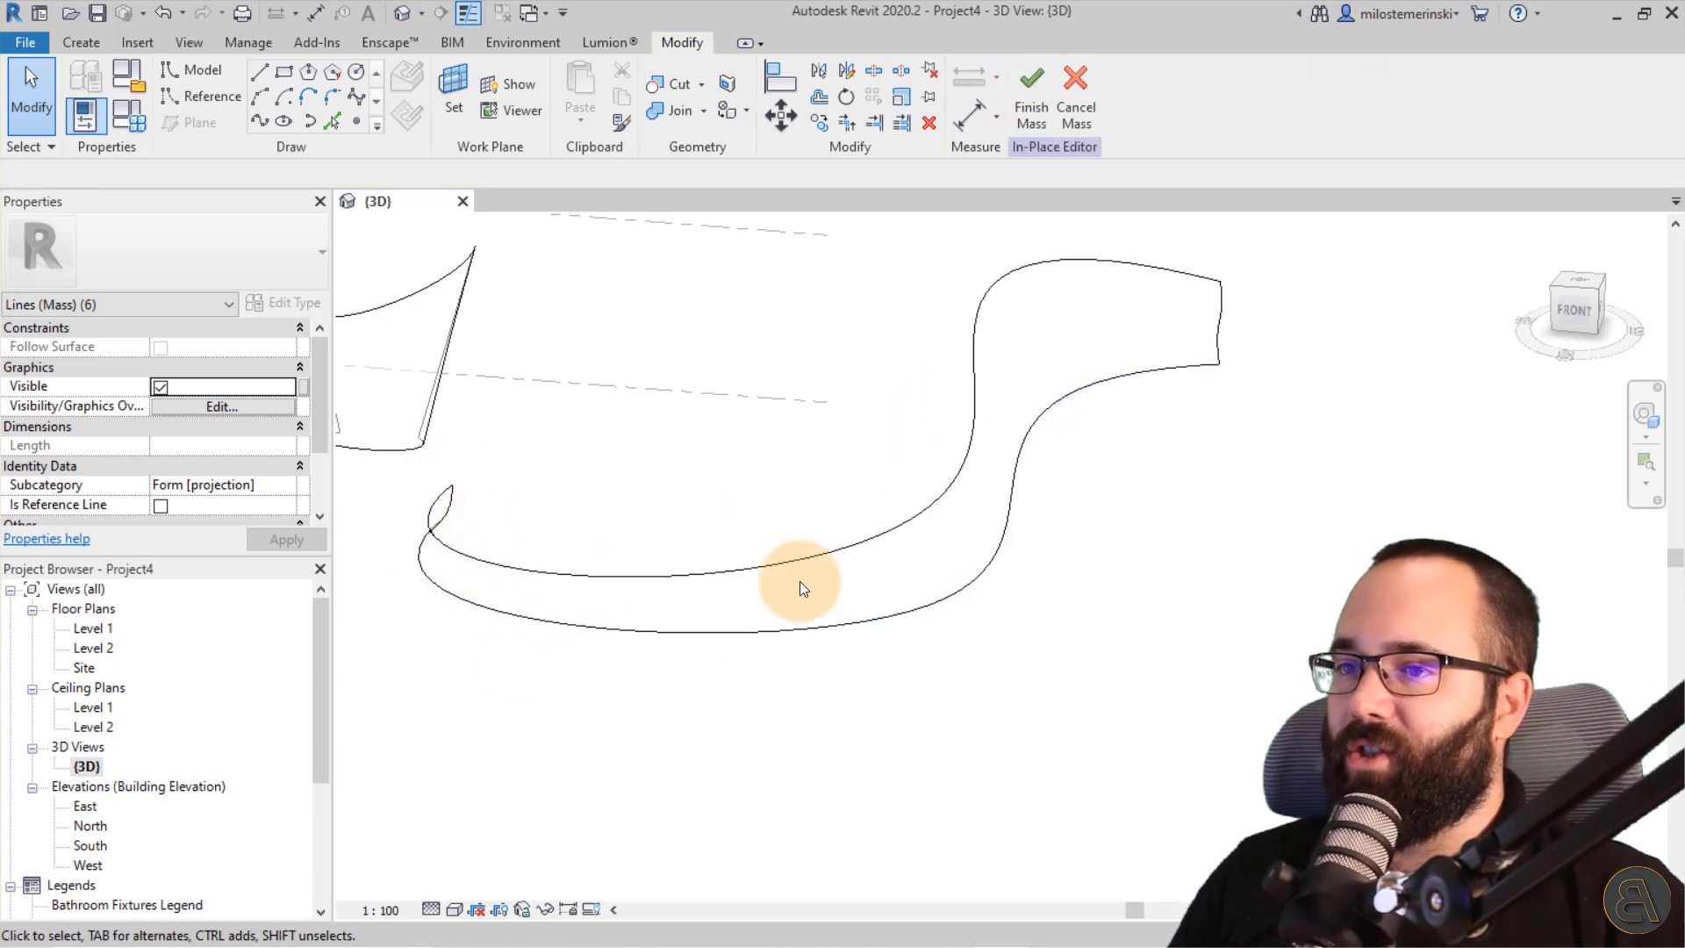
Select the lofted form and turn on X-Ray to reveal its profiles.
mouse_move(797, 582)
middle_mouse_down("shift")
mouse_move(898, 497)
mouse_move(887, 587)
middle_mouse_up("shift")
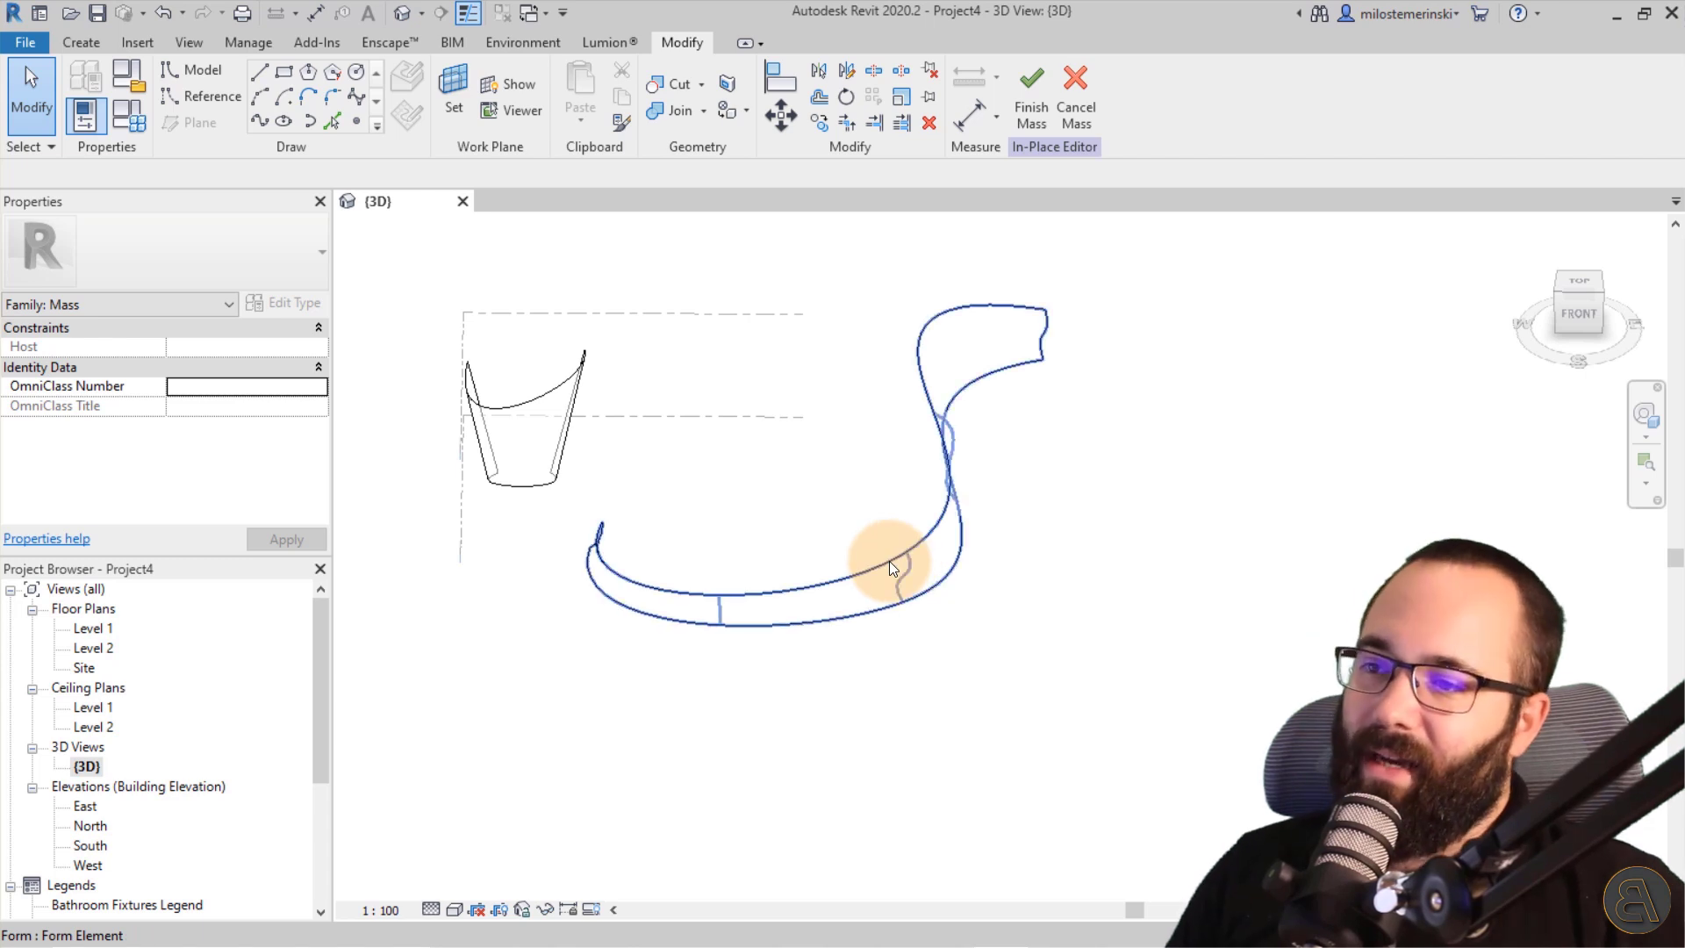
left_click(943, 370)
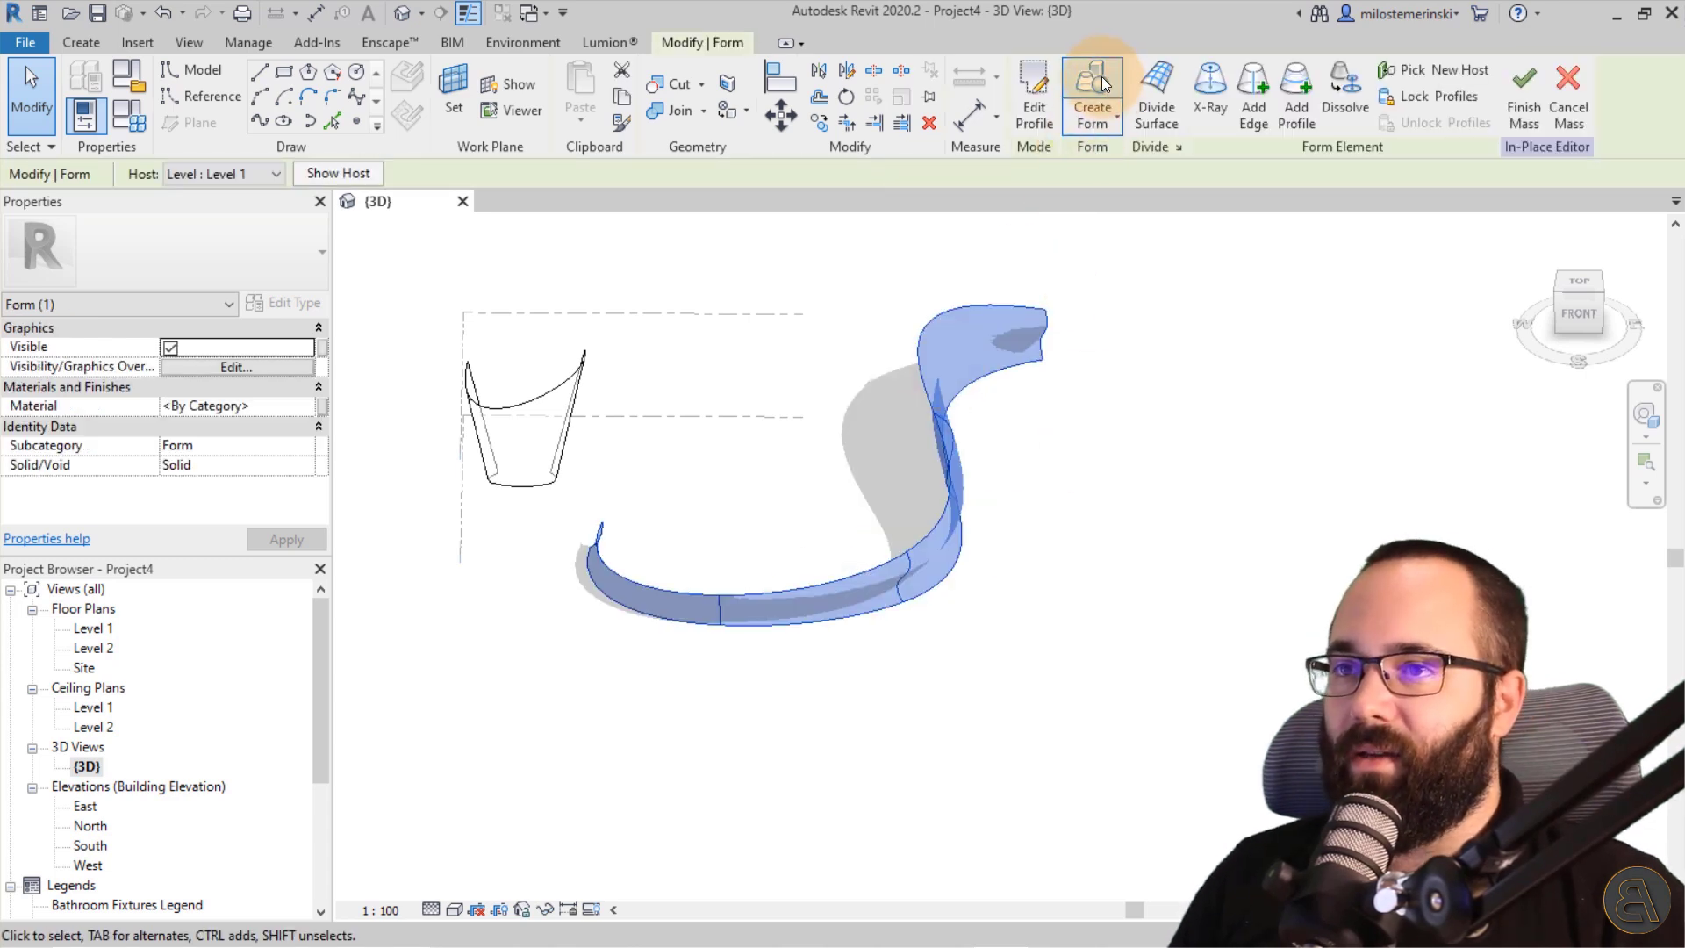
left_click(1215, 116)
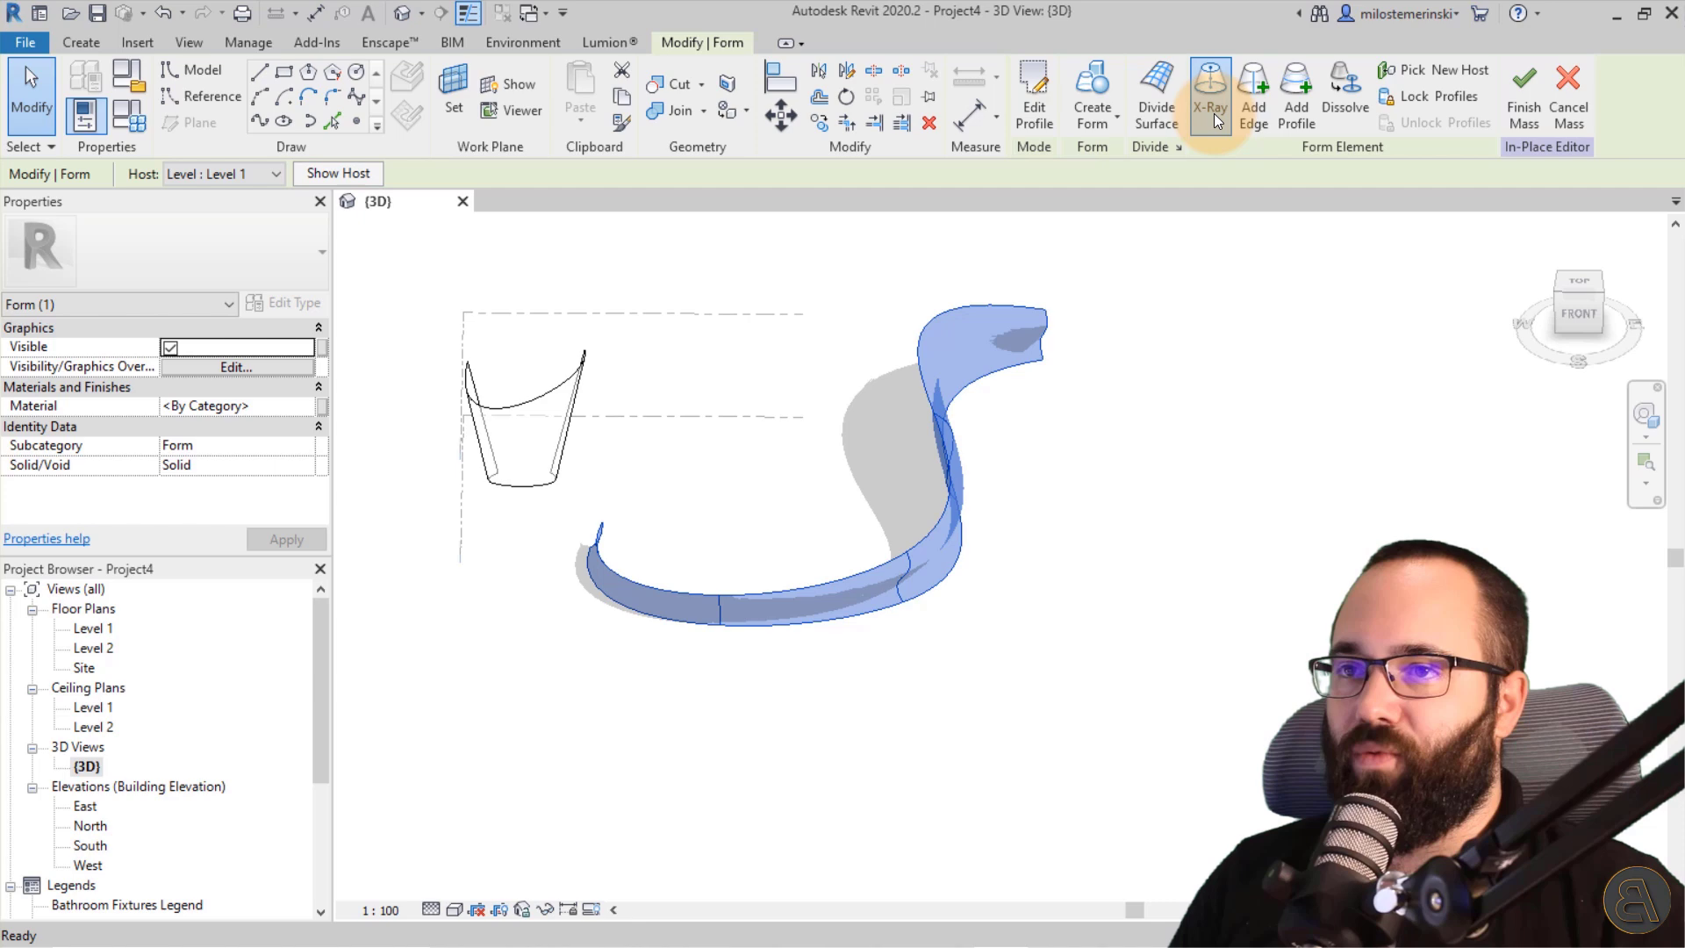
left_click(948, 632)
mouse_move(986, 651)
middle_mouse_down("shift")
mouse_move(776, 496)
mouse_move(707, 588)
mouse_move(798, 594)
mouse_move(820, 632)
mouse_move(778, 663)
mouse_move(828, 627)
mouse_move(694, 548)
middle_mouse_up("shift")
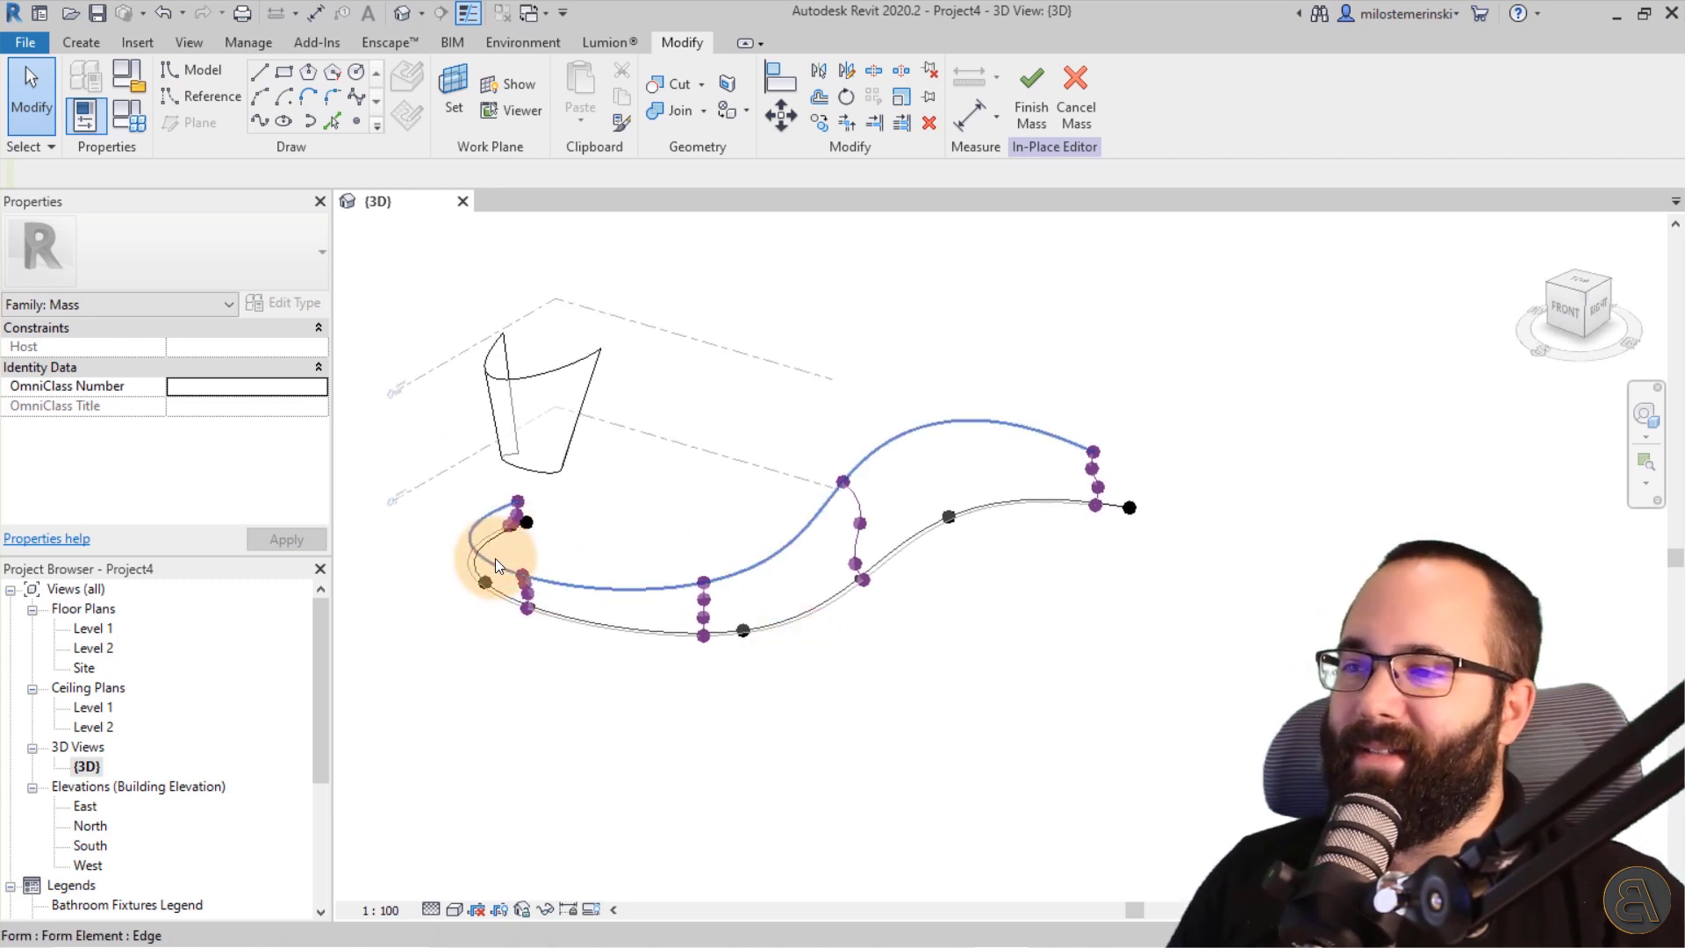
Raise one path vertex and pull the form's end vertex inward.
left_click(574, 405)
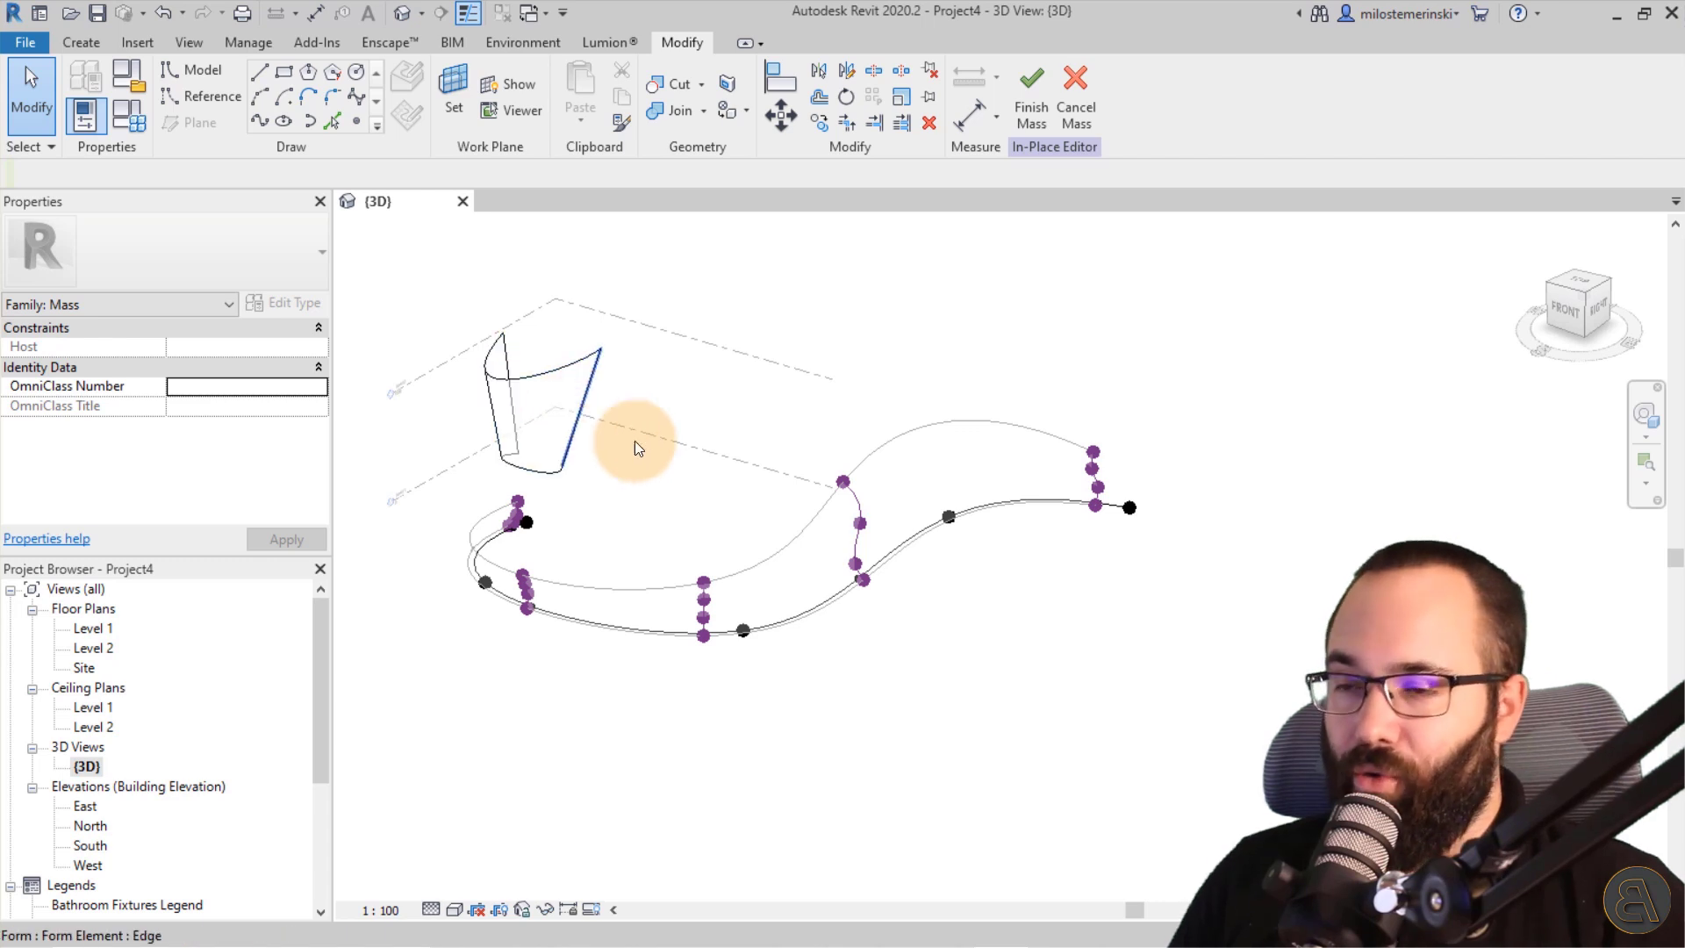
left_click(947, 517)
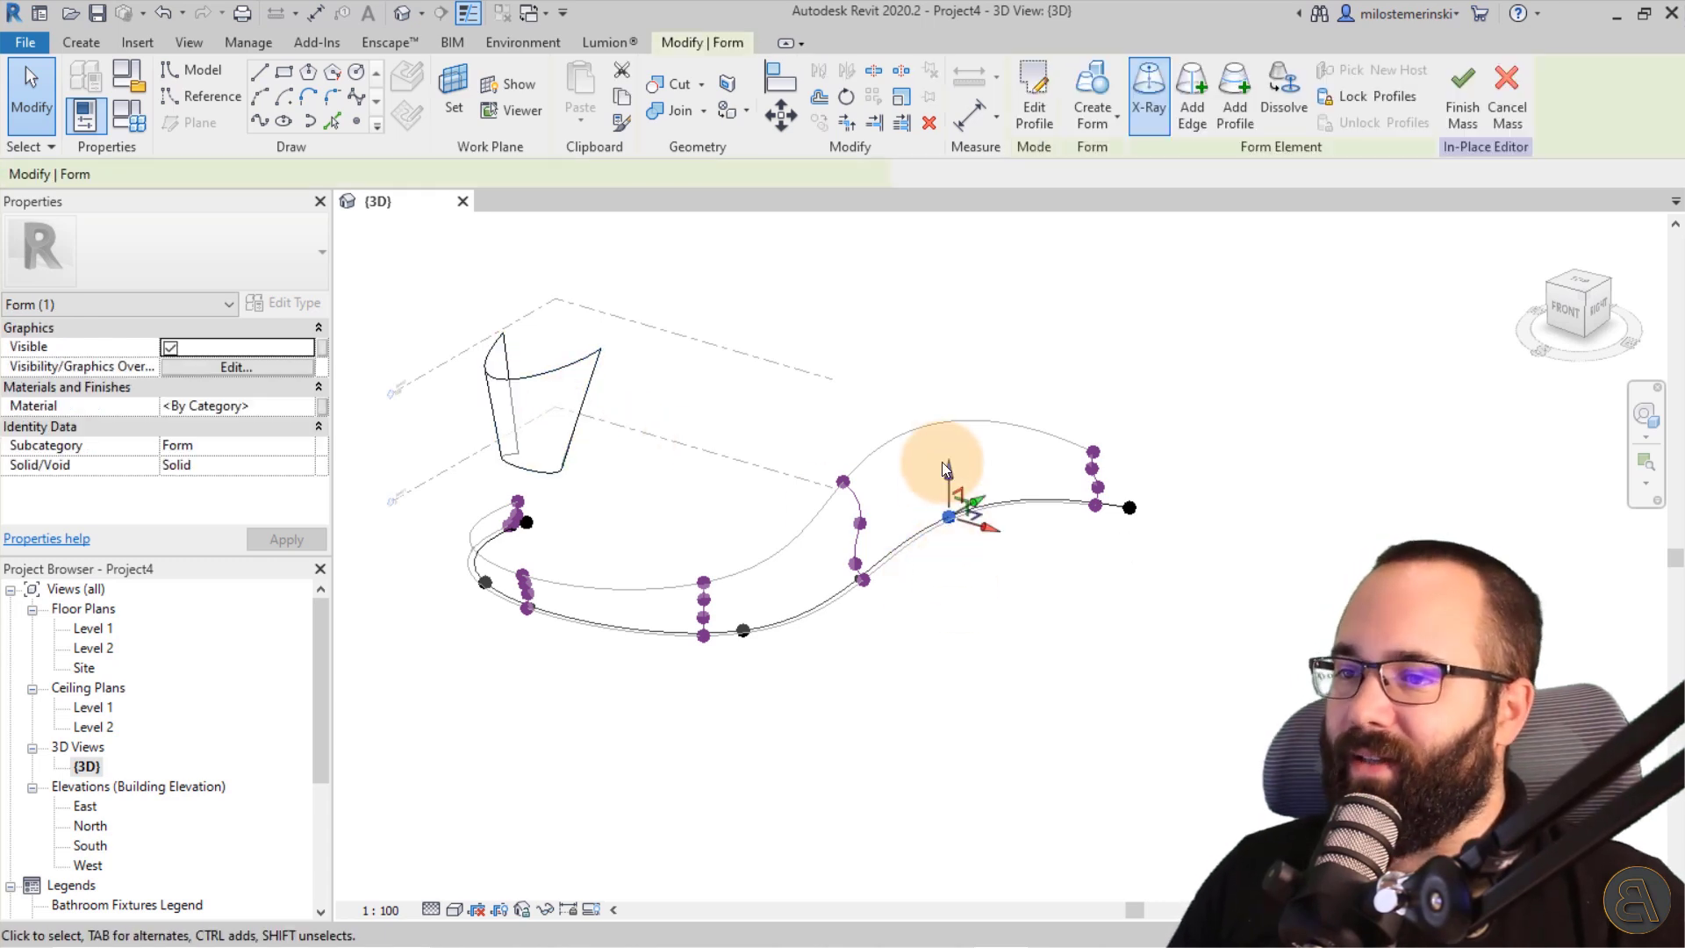
left_click_drag(944, 471, 949, 422)
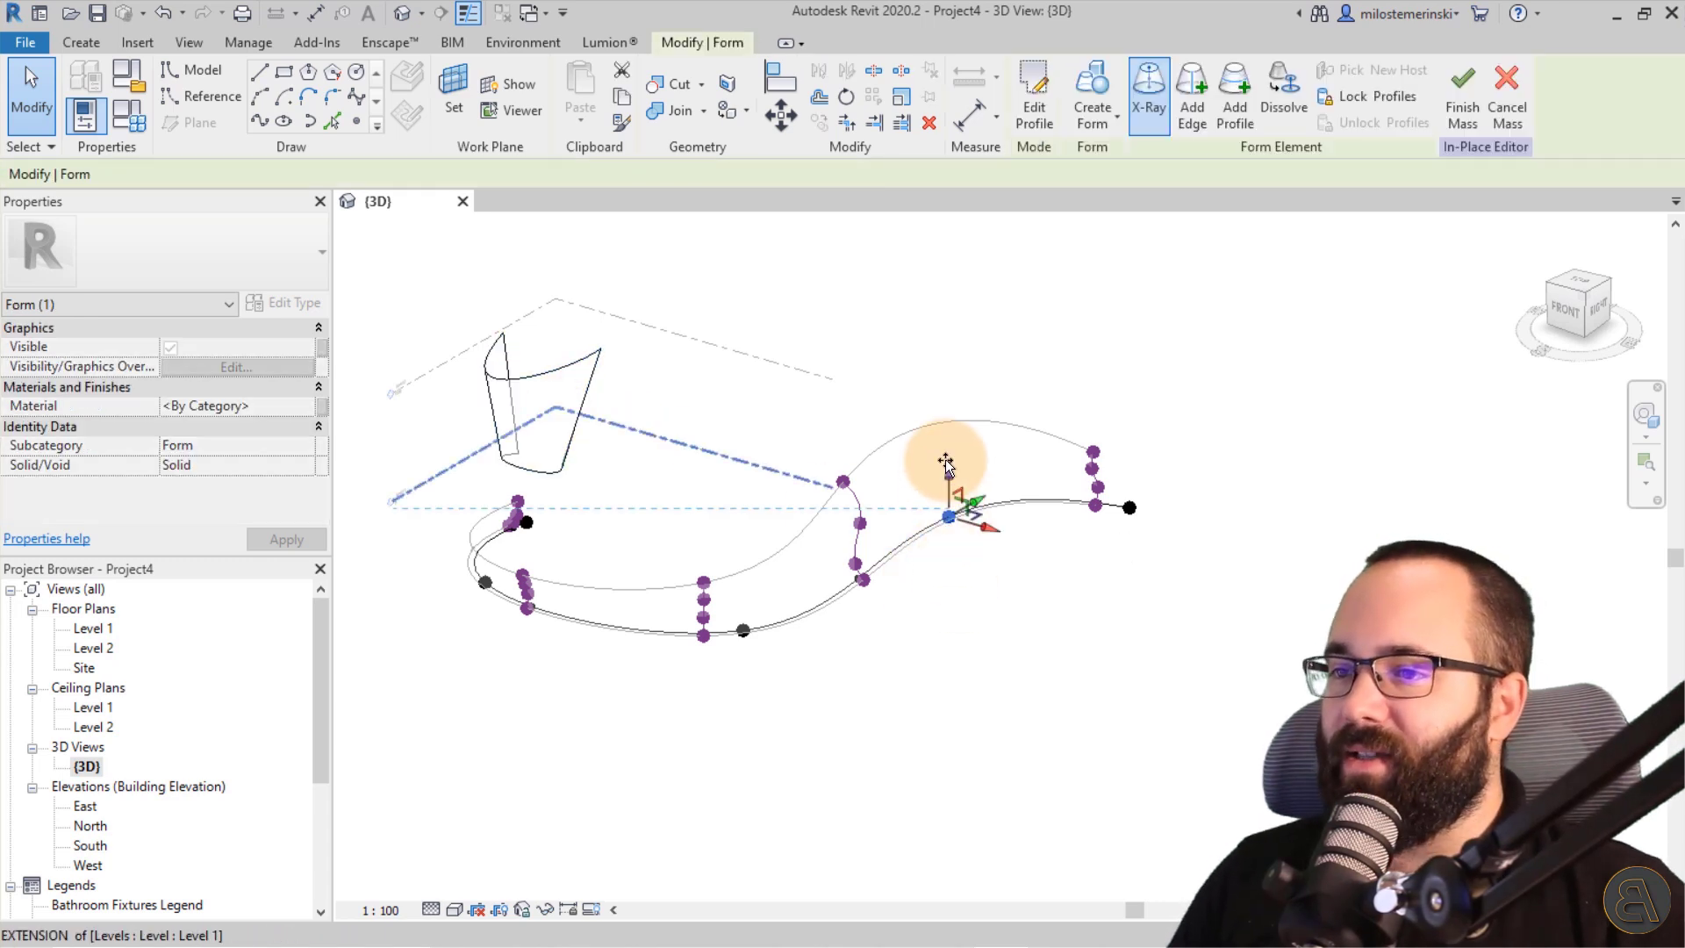
left_click(1131, 509)
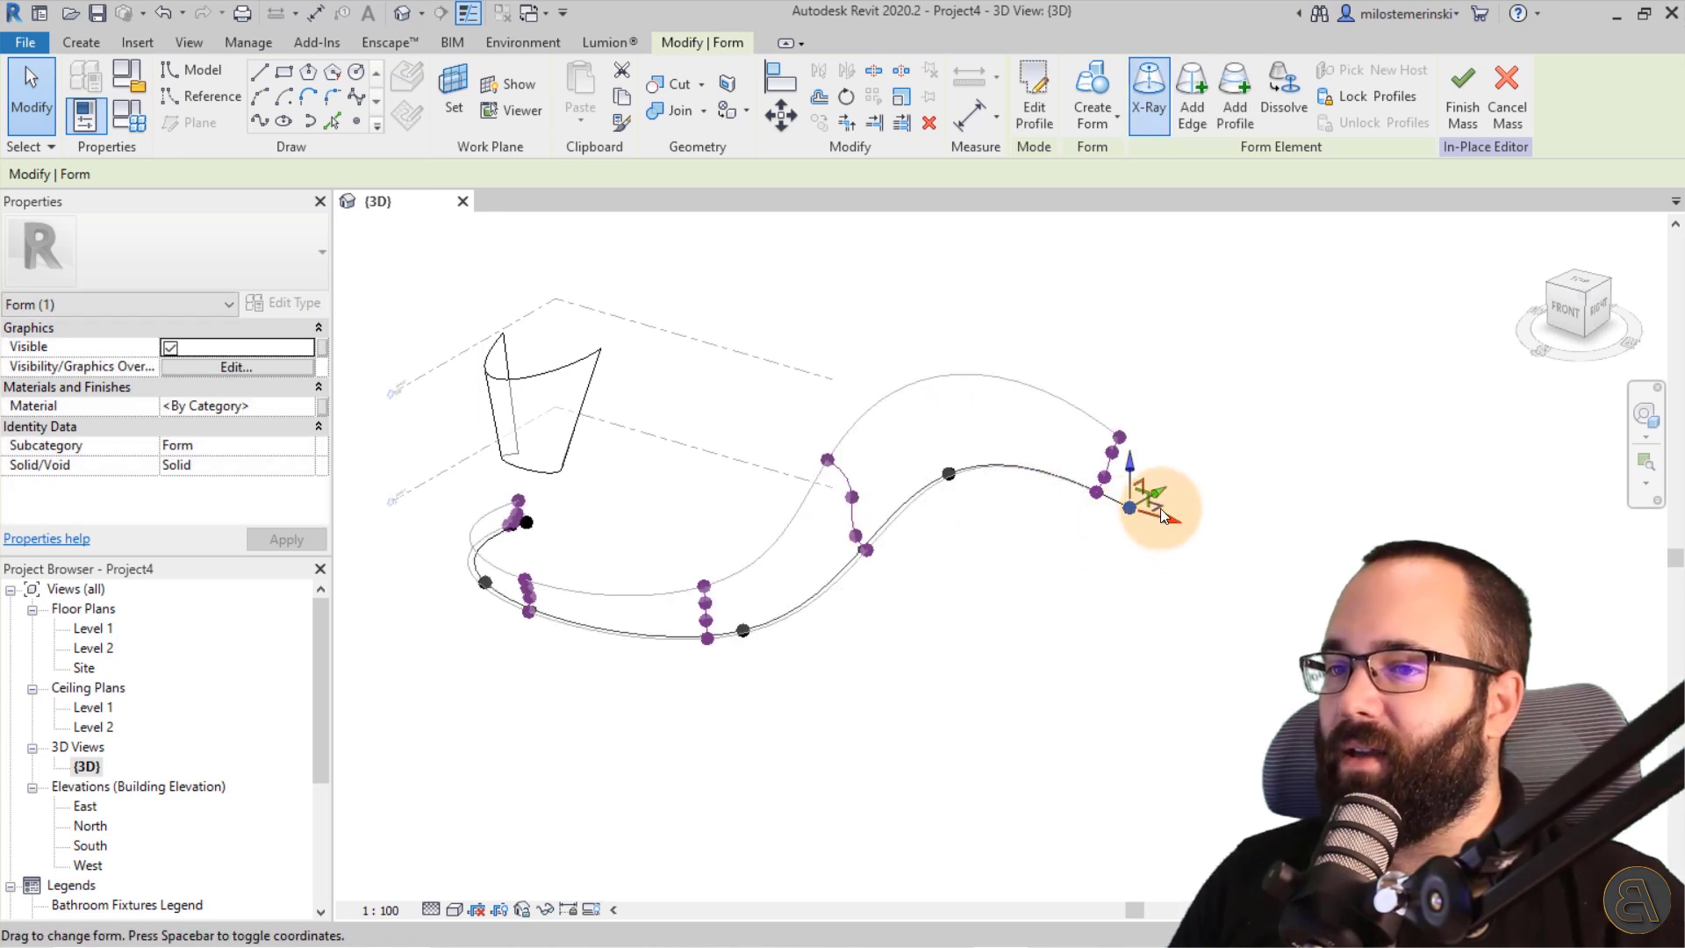
left_click_drag(1160, 508, 1005, 589)
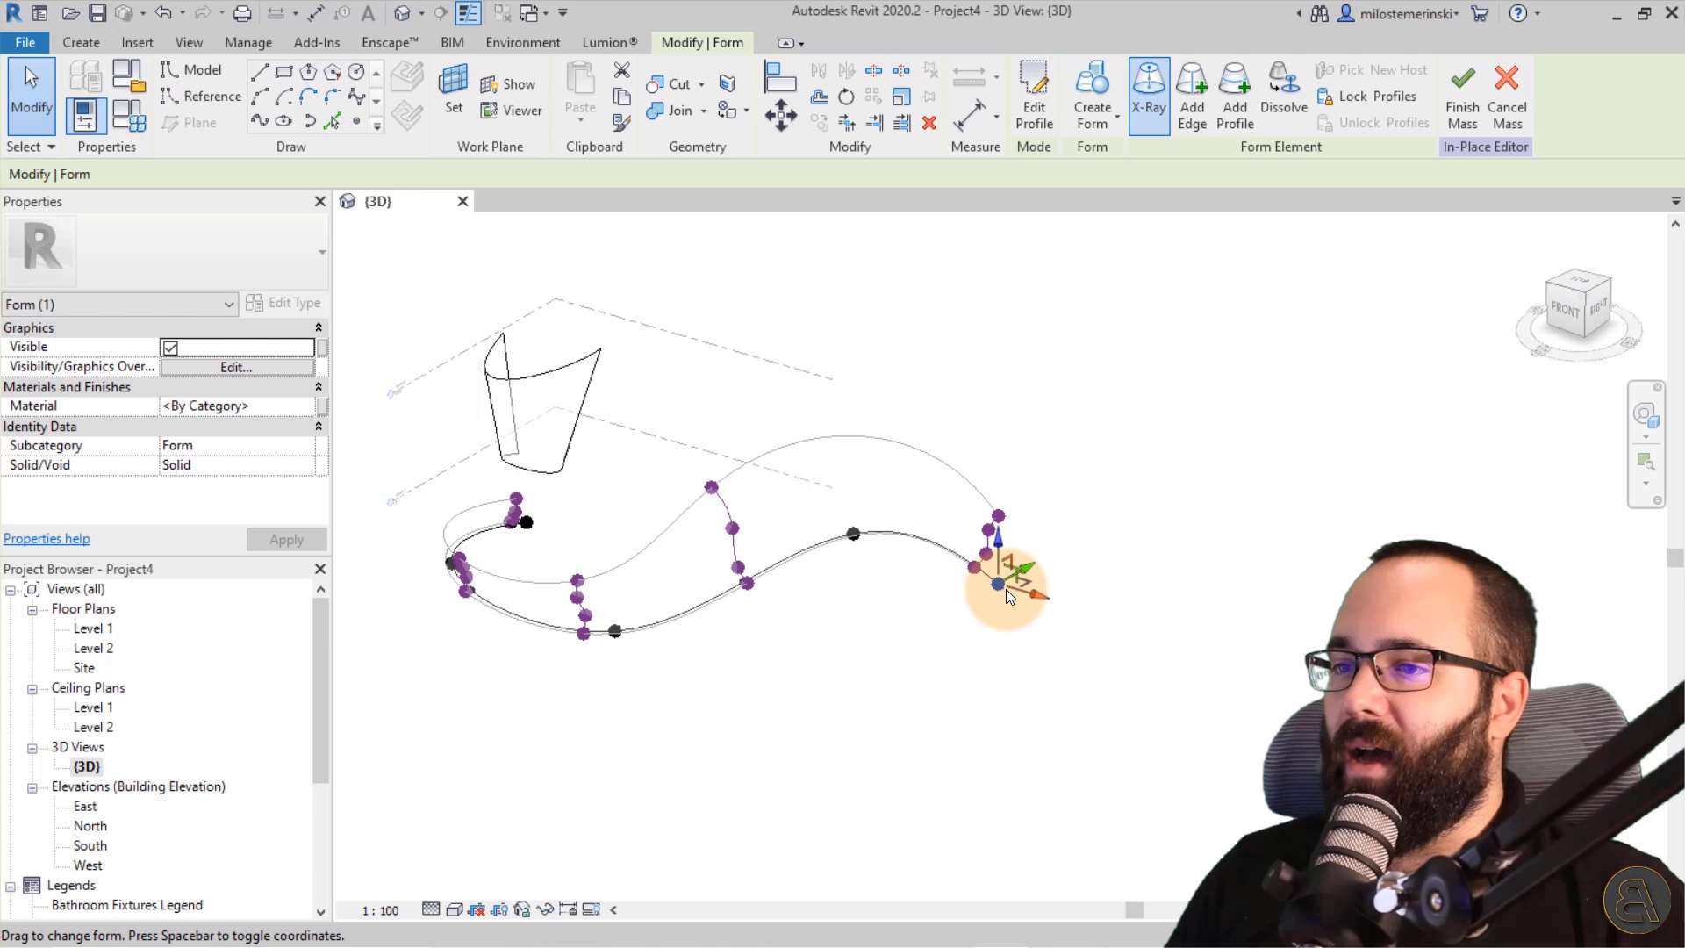
Lower the end point and lift another path vertex to raise the crest.
mouse_move(992, 669)
middle_mouse_down("shift")
mouse_move(1264, 707)
mouse_move(603, 716)
mouse_move(801, 502)
middle_mouse_up("shift")
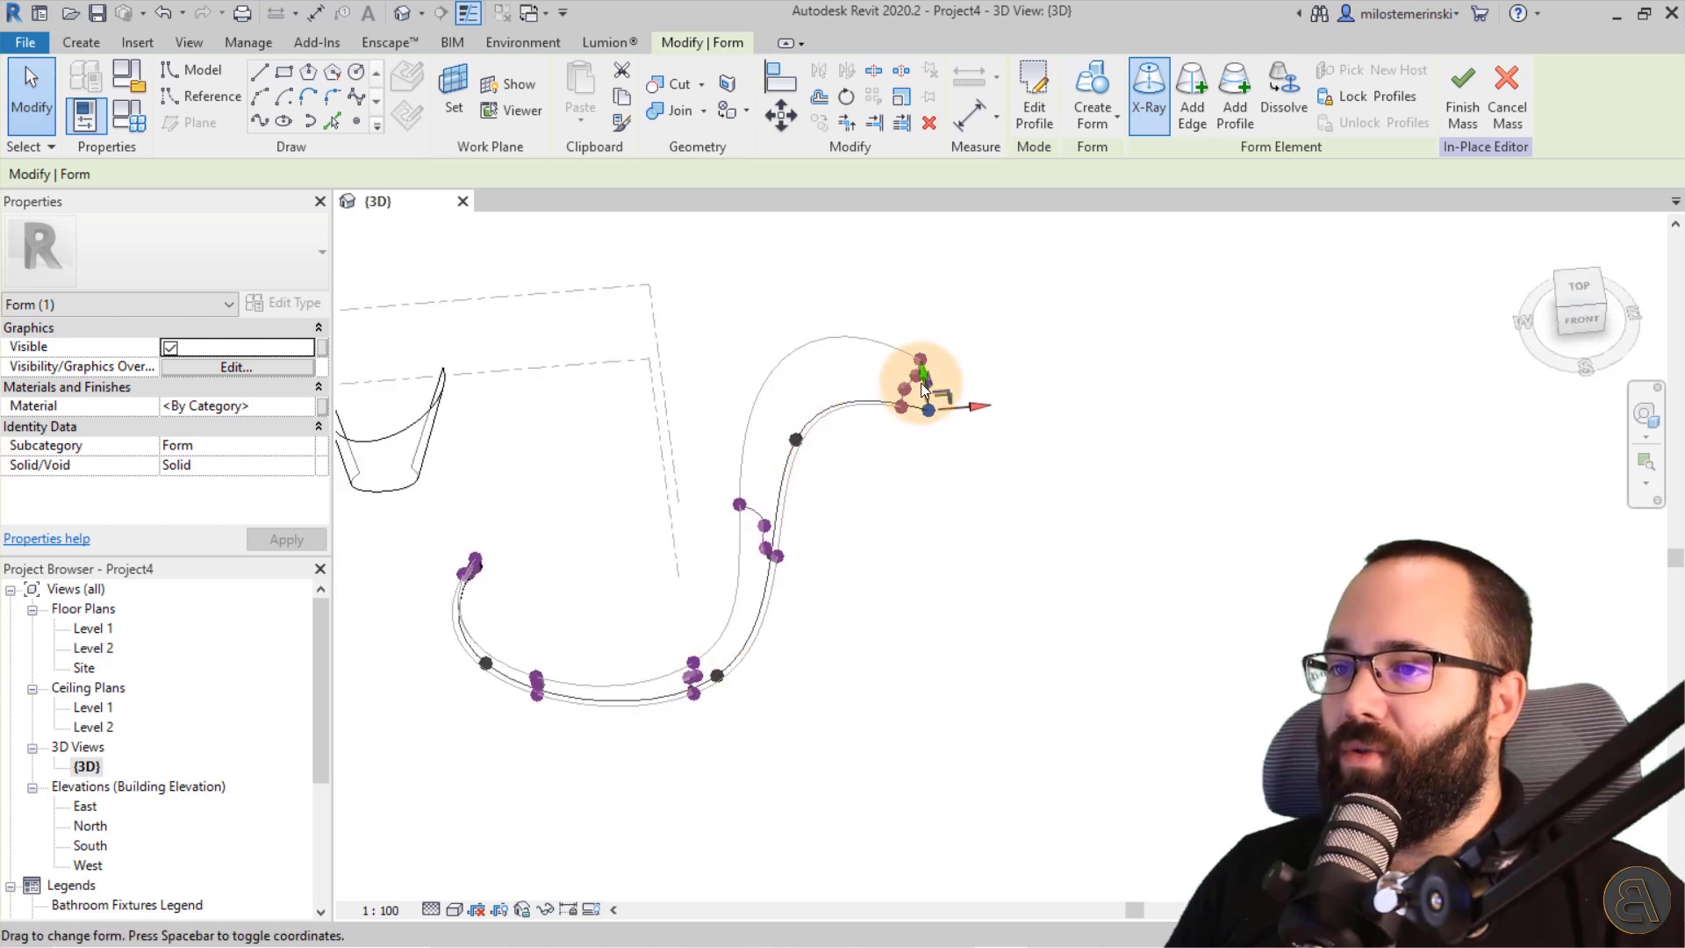
left_click_drag(926, 379, 922, 586)
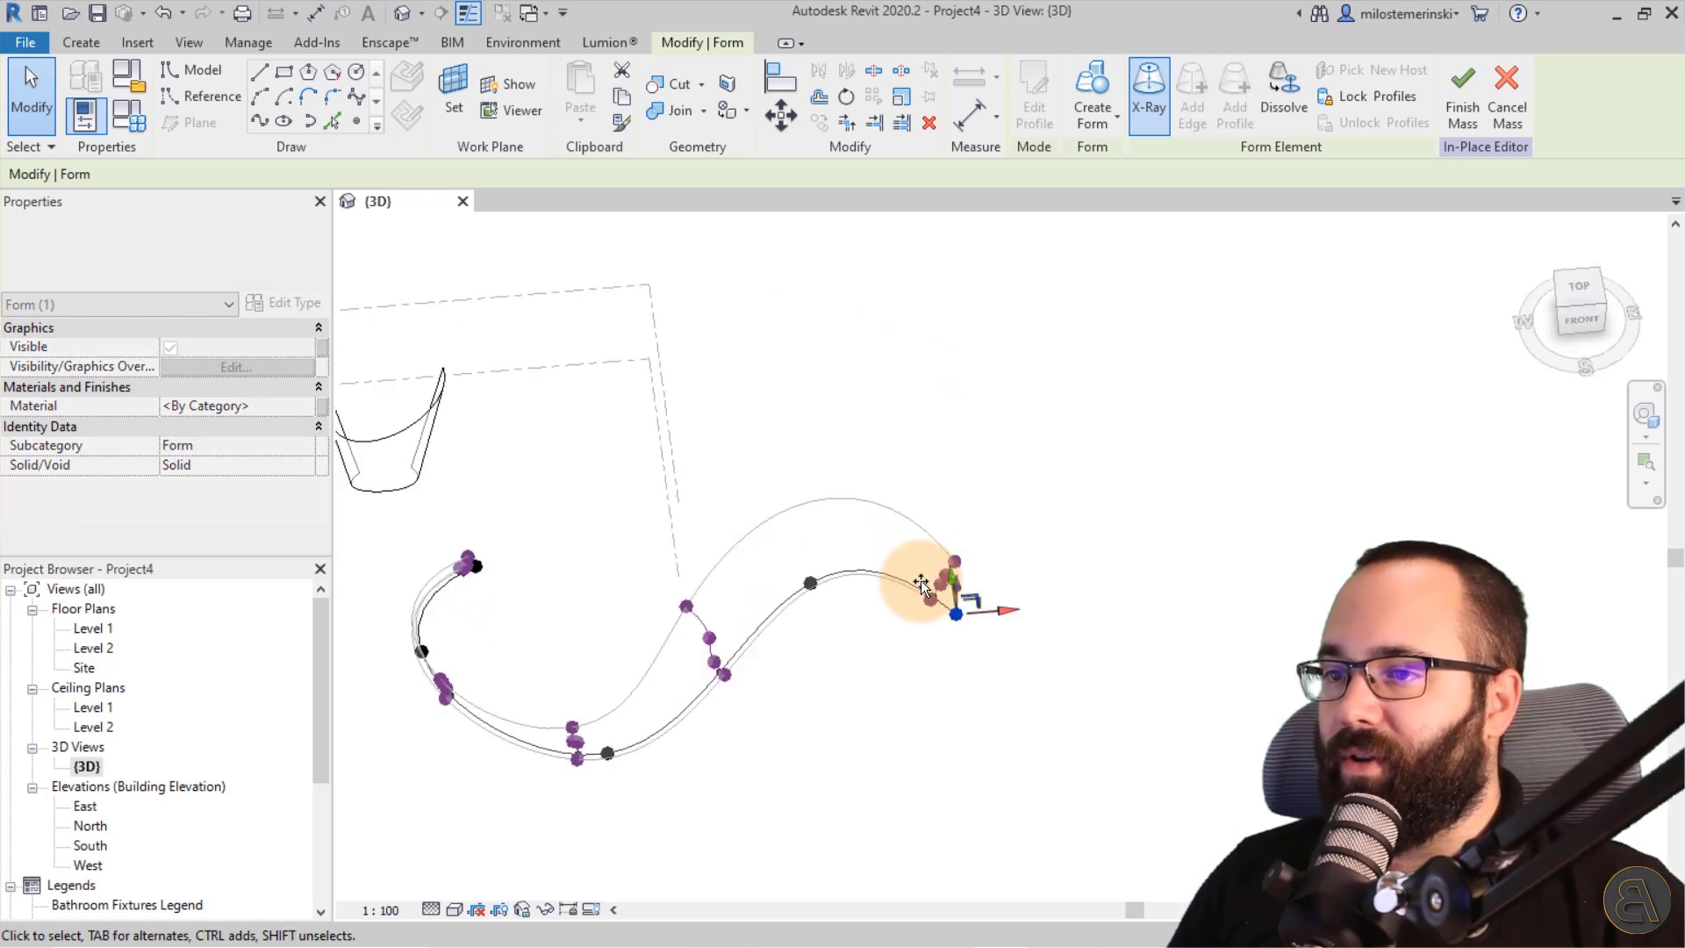
left_click(805, 601)
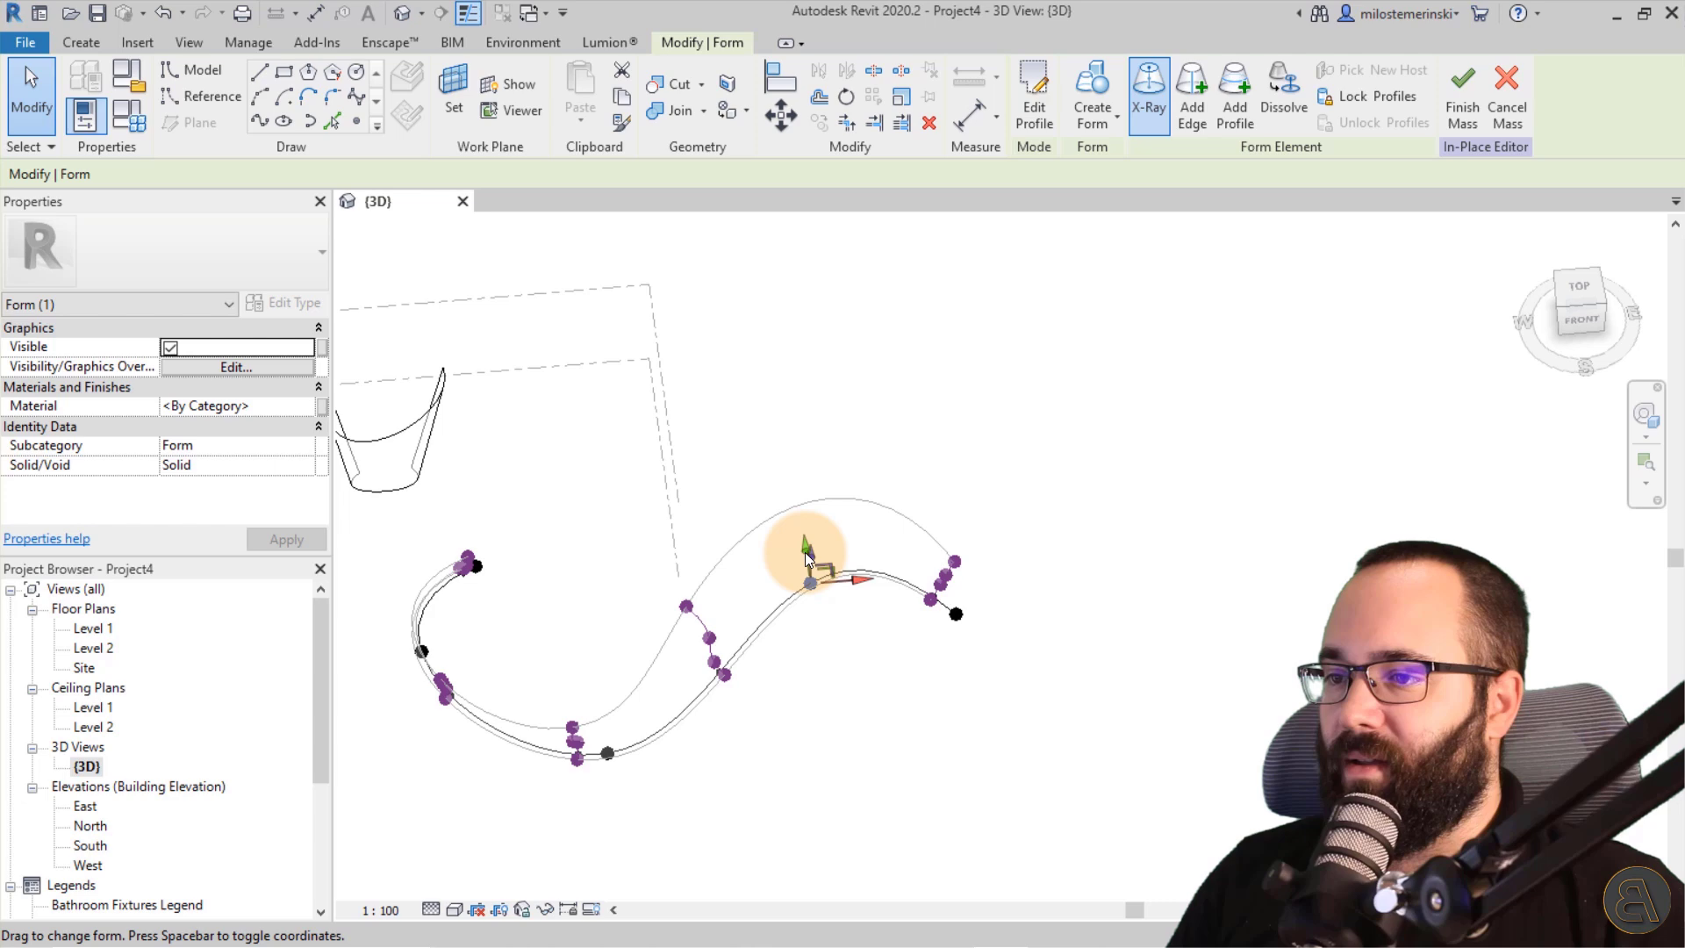
left_click_drag(793, 425, 802, 426)
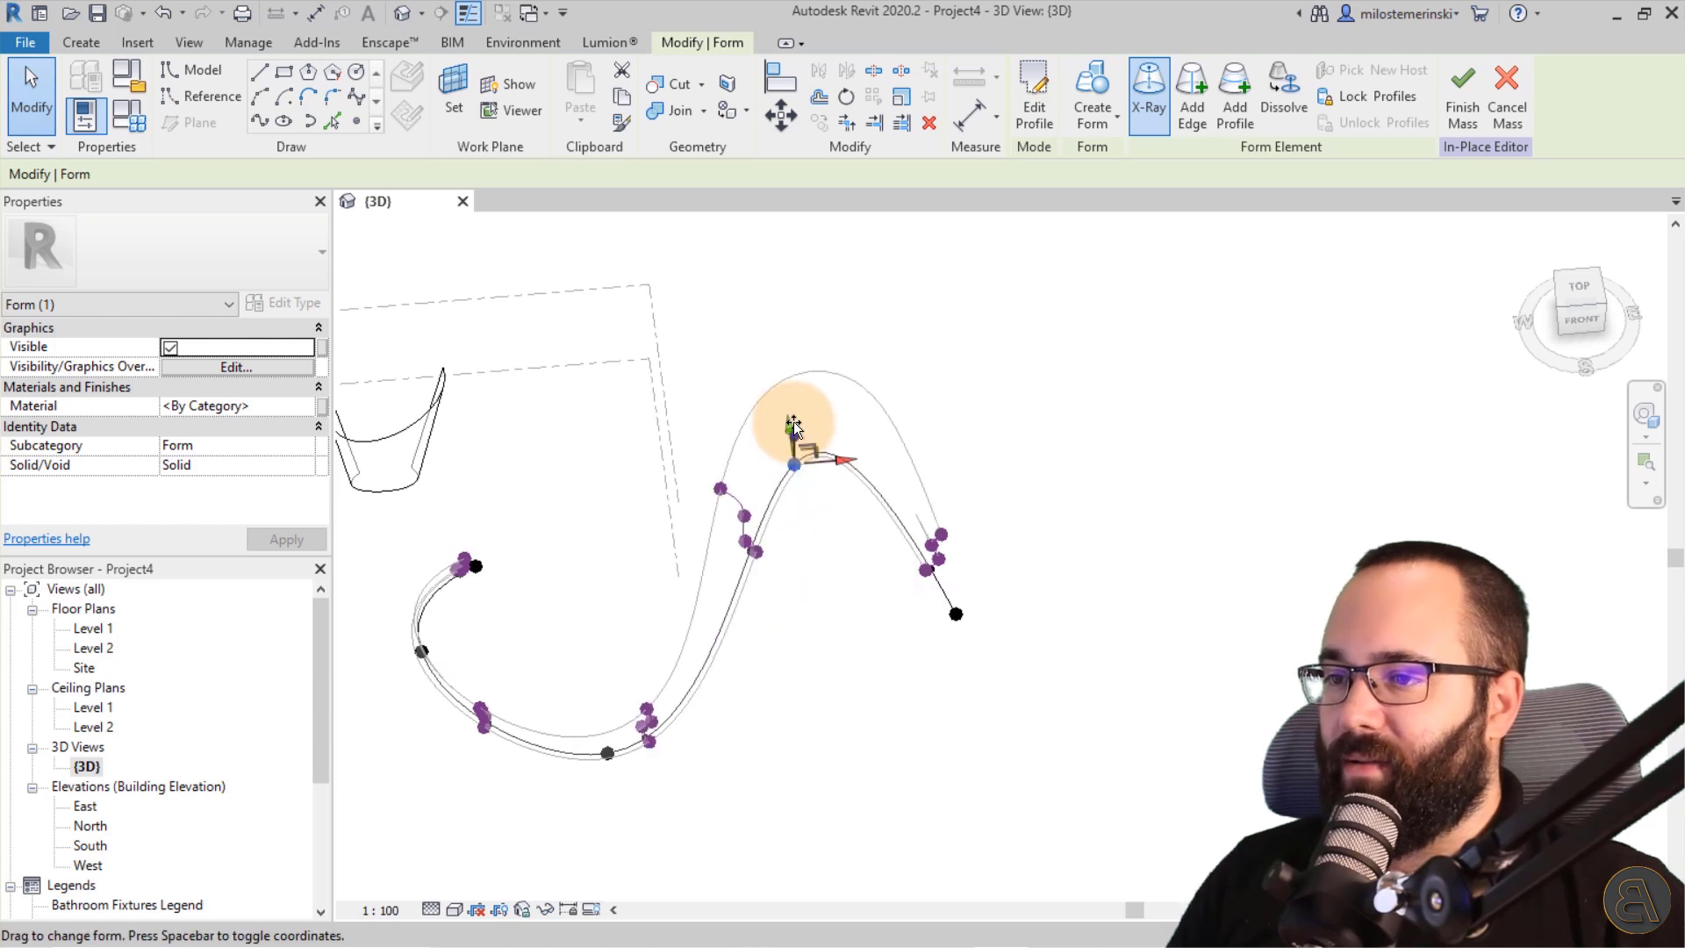
mouse_move(940, 594)
middle_mouse_down("shift")
mouse_move(884, 610)
mouse_move(602, 519)
mouse_move(681, 528)
middle_mouse_up("shift")
scroll(712, 547, "up", 3)
scroll(776, 581, "up", 2)
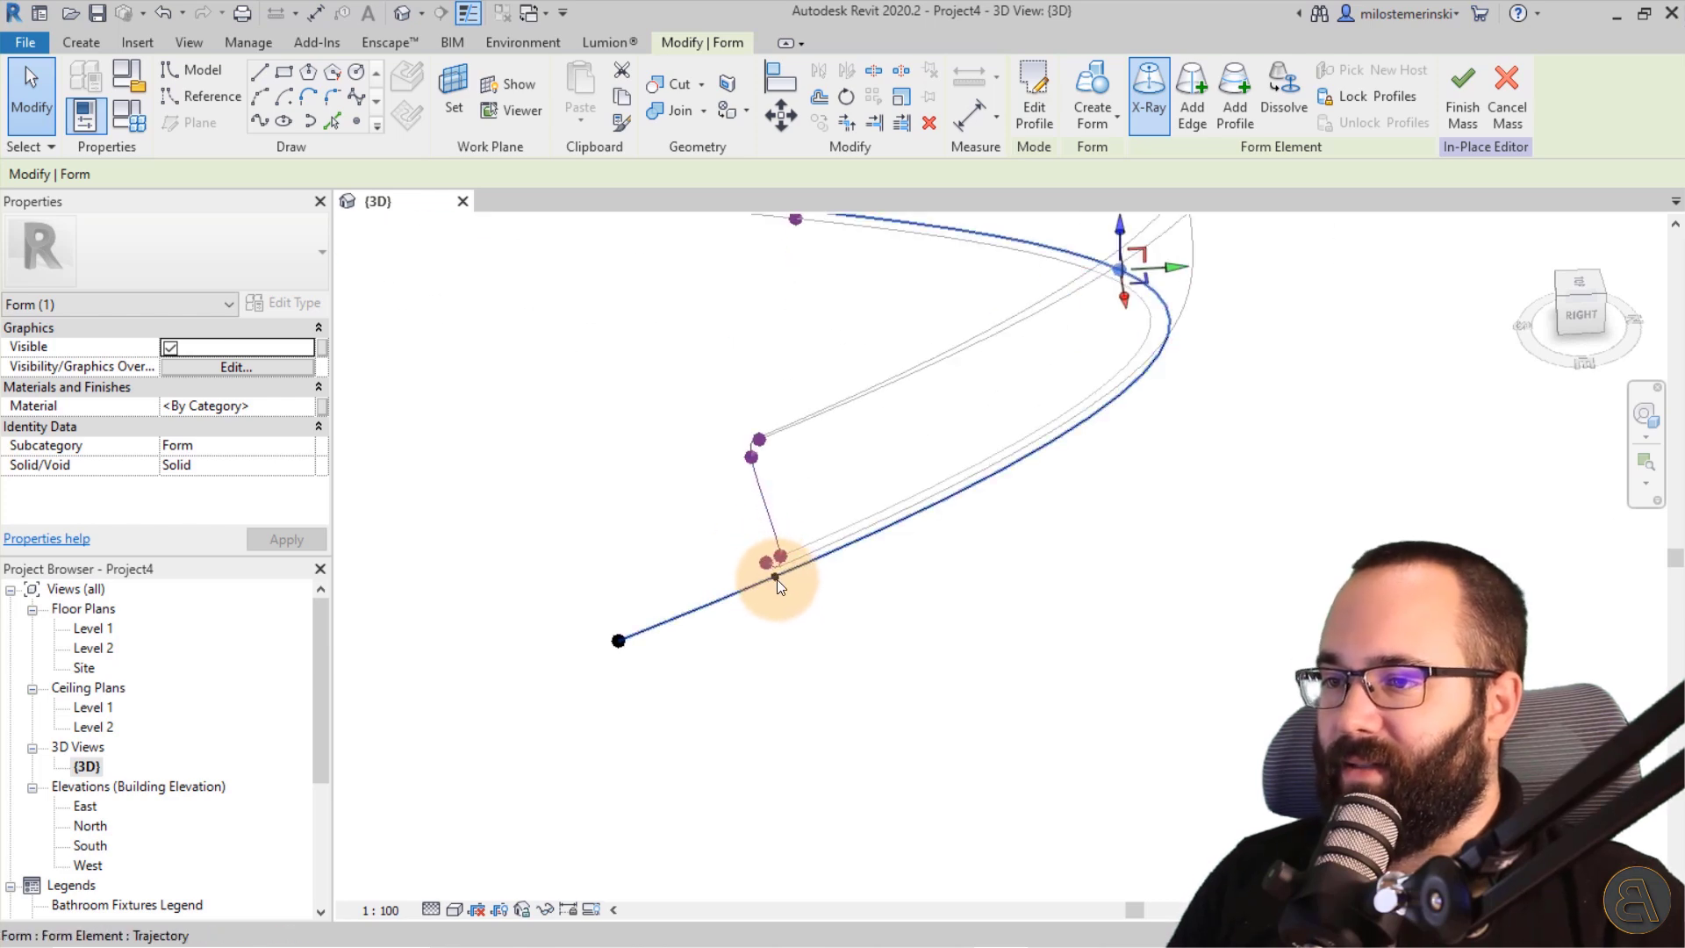
Pick the end profile's point using Tab, then orbit back to a front view.
key("Tab")
key("Tab")
left_click(778, 579)
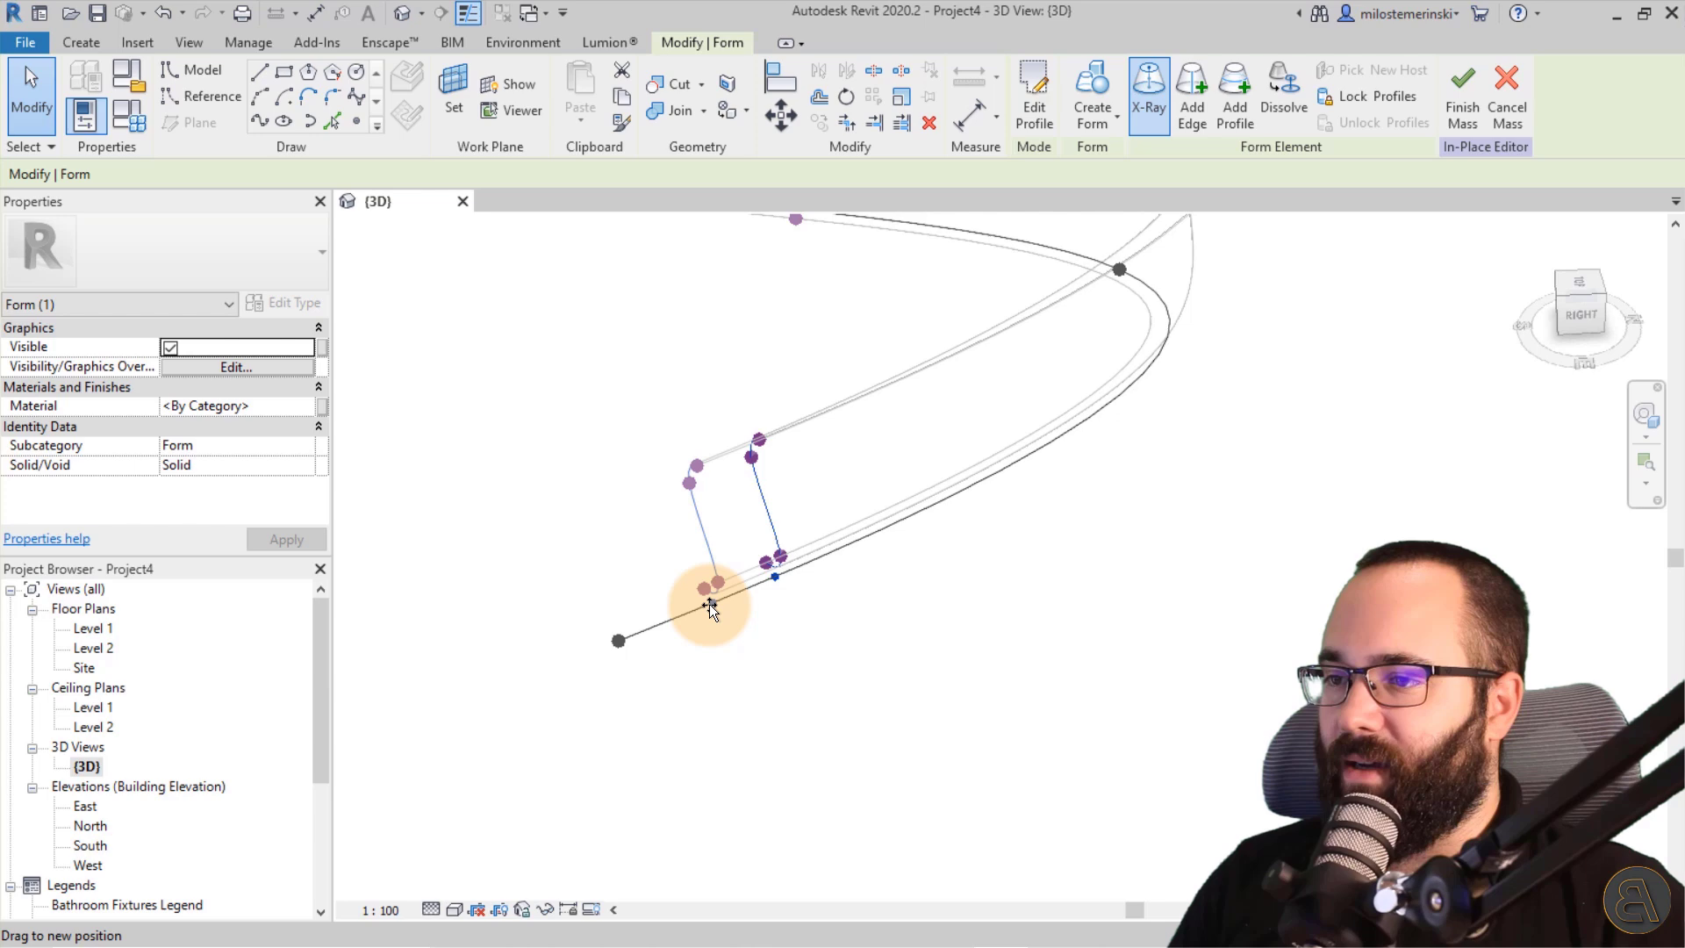
key("Escape")
scroll(602, 675, "down", 3)
mouse_move(602, 675)
middle_mouse_down("shift")
mouse_move(1026, 524)
mouse_move(954, 541)
middle_mouse_up("shift")
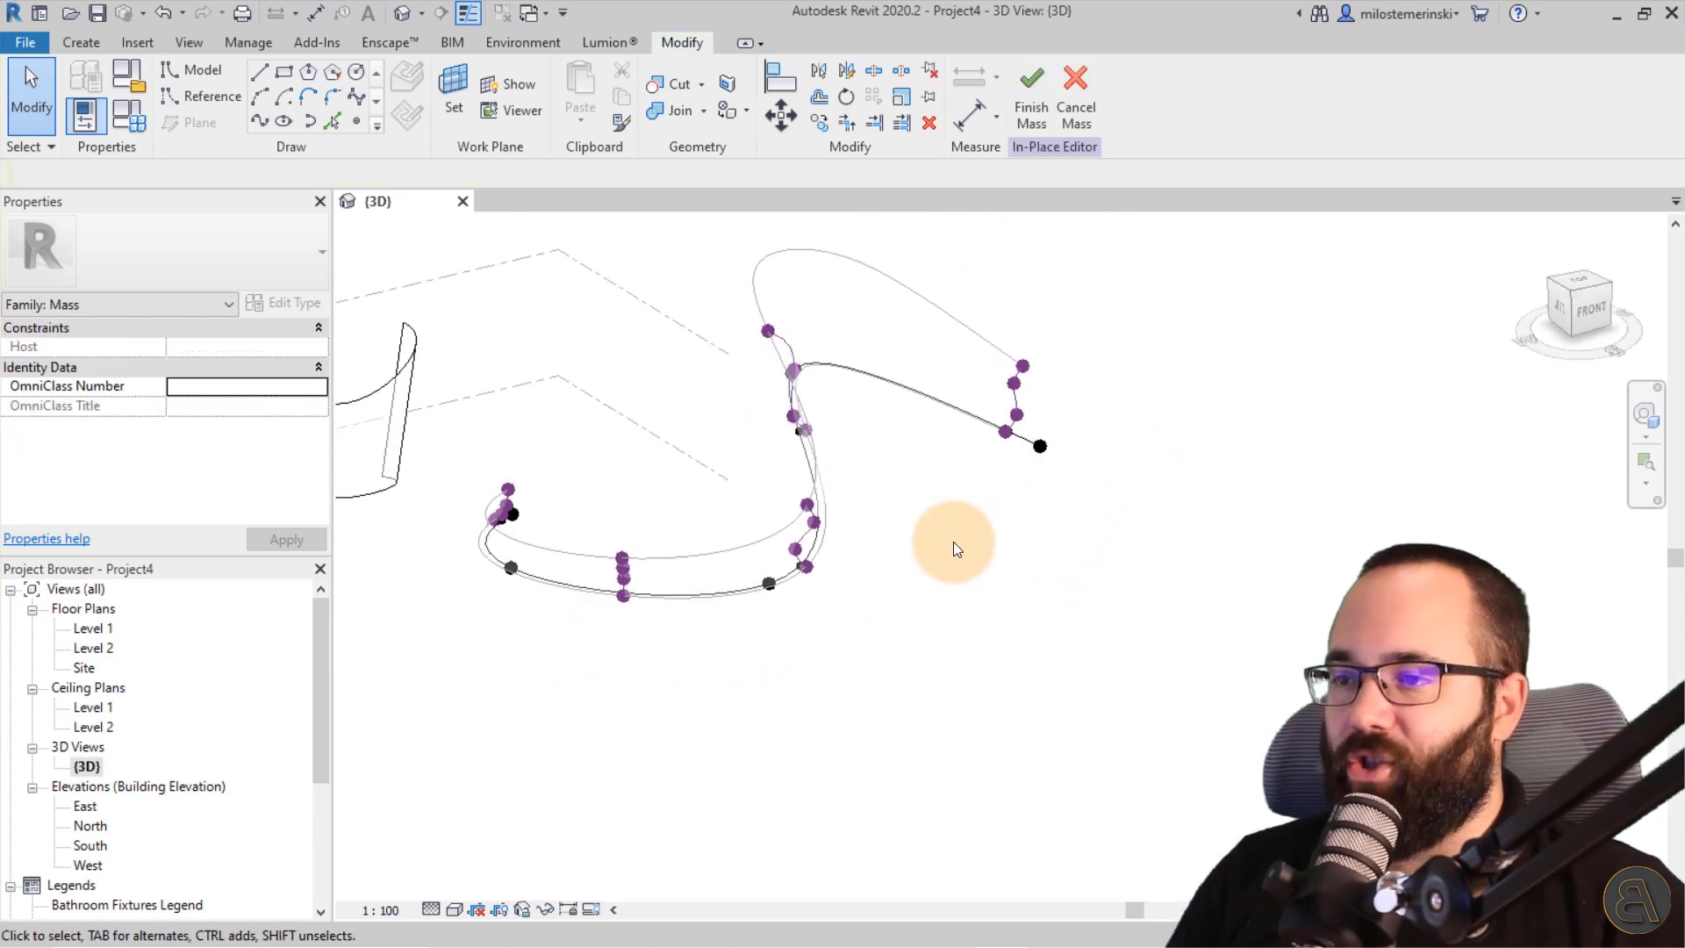
left_click(818, 505)
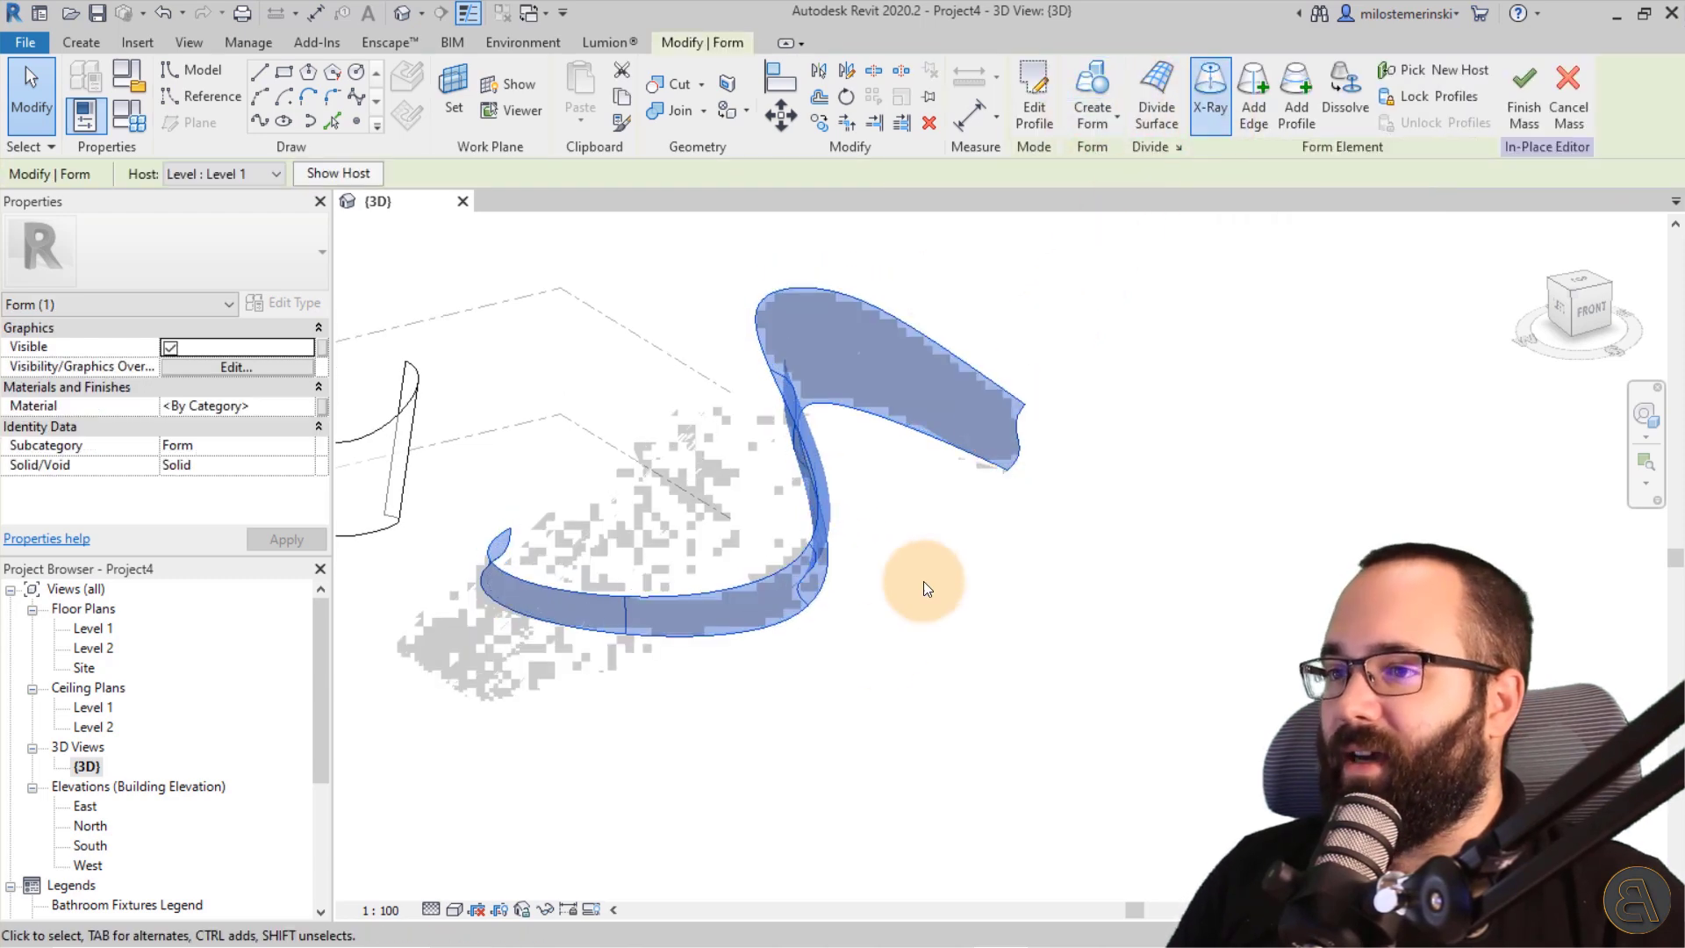
left_click(903, 557)
mouse_move(903, 557)
middle_mouse_down("shift")
mouse_move(596, 589)
mouse_move(824, 721)
mouse_move(1023, 707)
mouse_move(790, 763)
mouse_move(987, 764)
mouse_move(922, 516)
middle_mouse_up("shift")
left_click(943, 546)
left_click(968, 573)
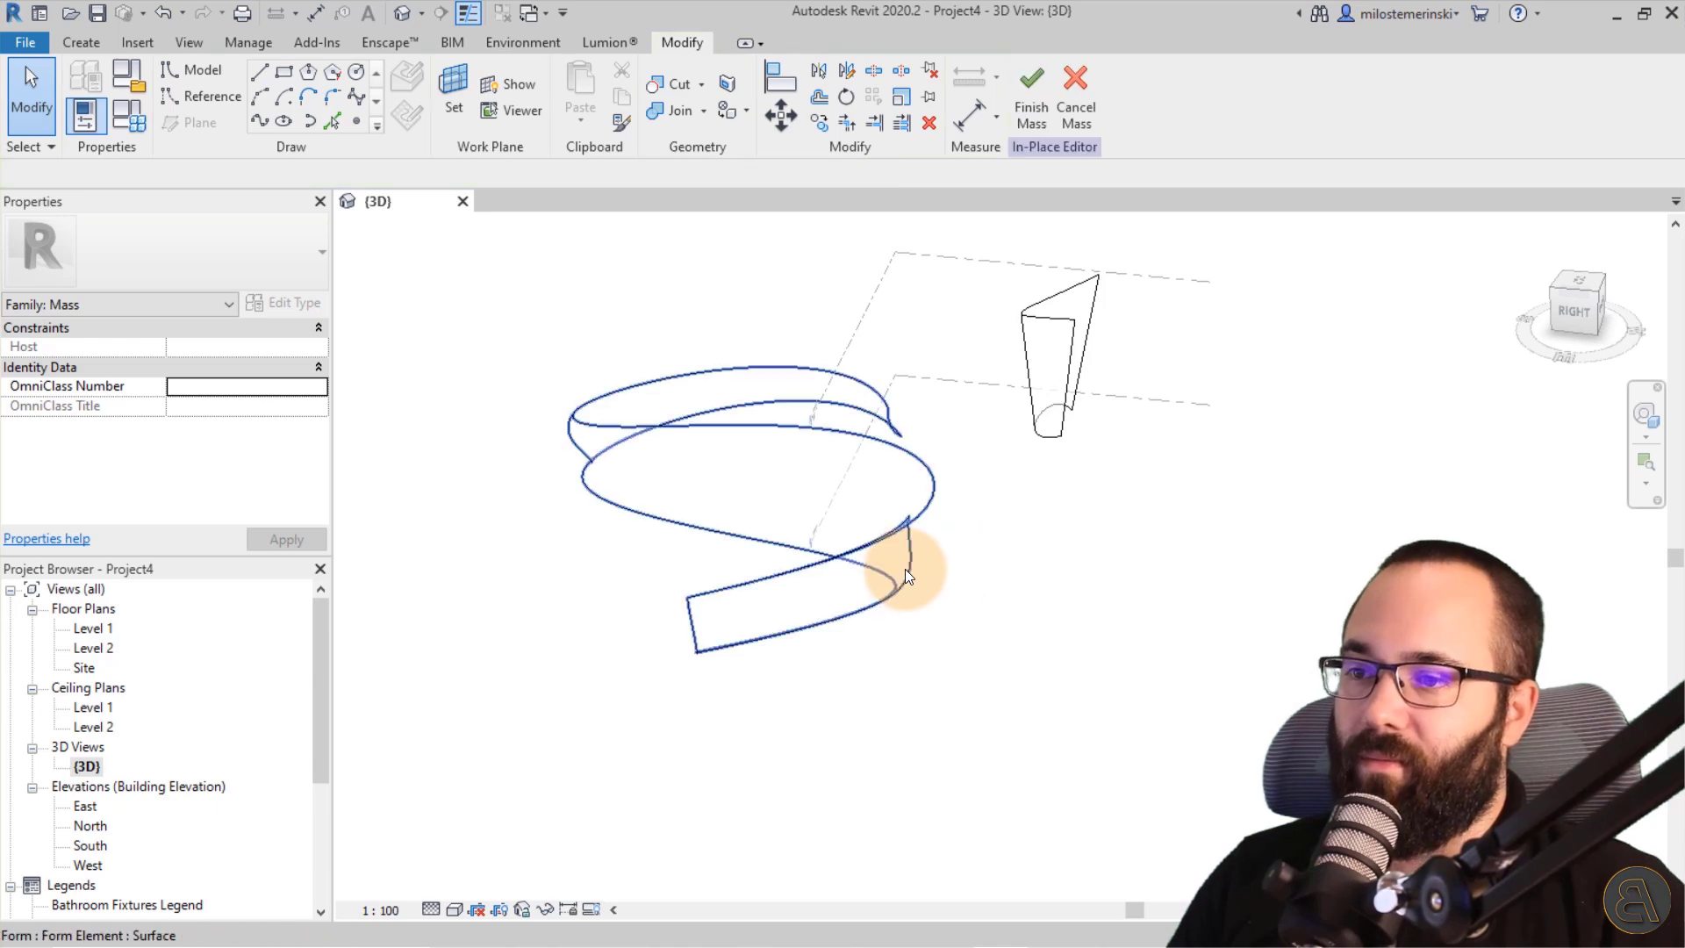
mouse_move(957, 489)
middle_mouse_down("shift")
mouse_move(997, 602)
mouse_move(1291, 609)
mouse_move(910, 614)
mouse_move(930, 575)
middle_mouse_up("shift")
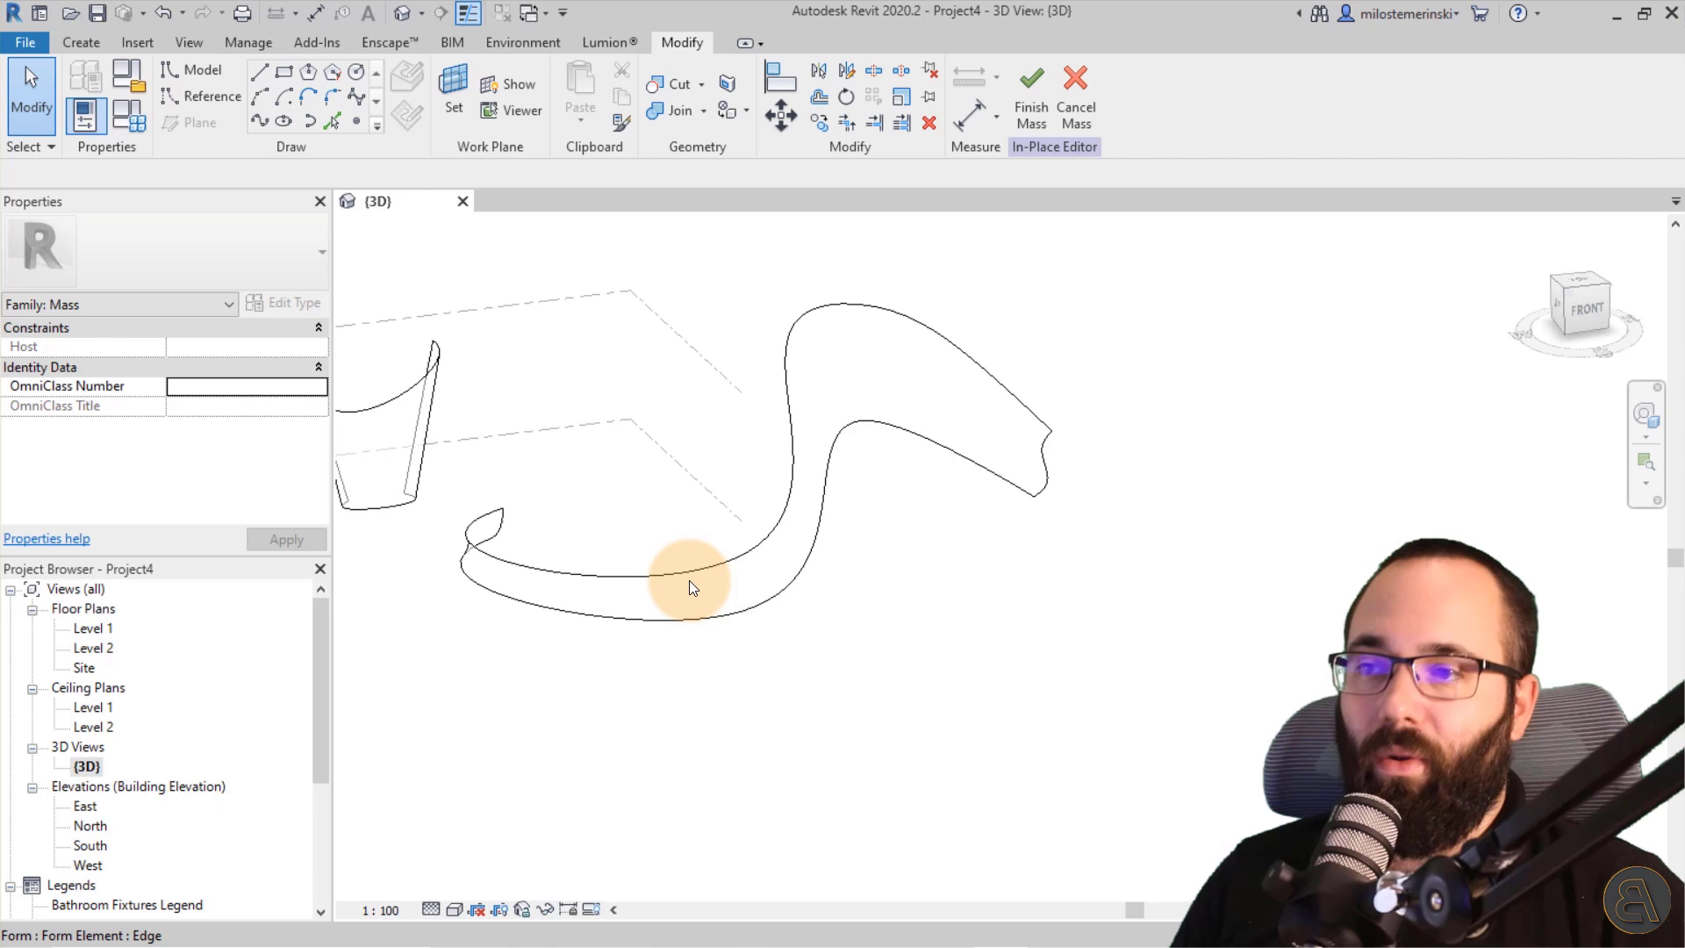
middle_click_drag(669, 394, 876, 419)
Finish the in-place mass and start Wall by Face with the Basic Wall: Exterior Wall type.
left_click(1018, 122)
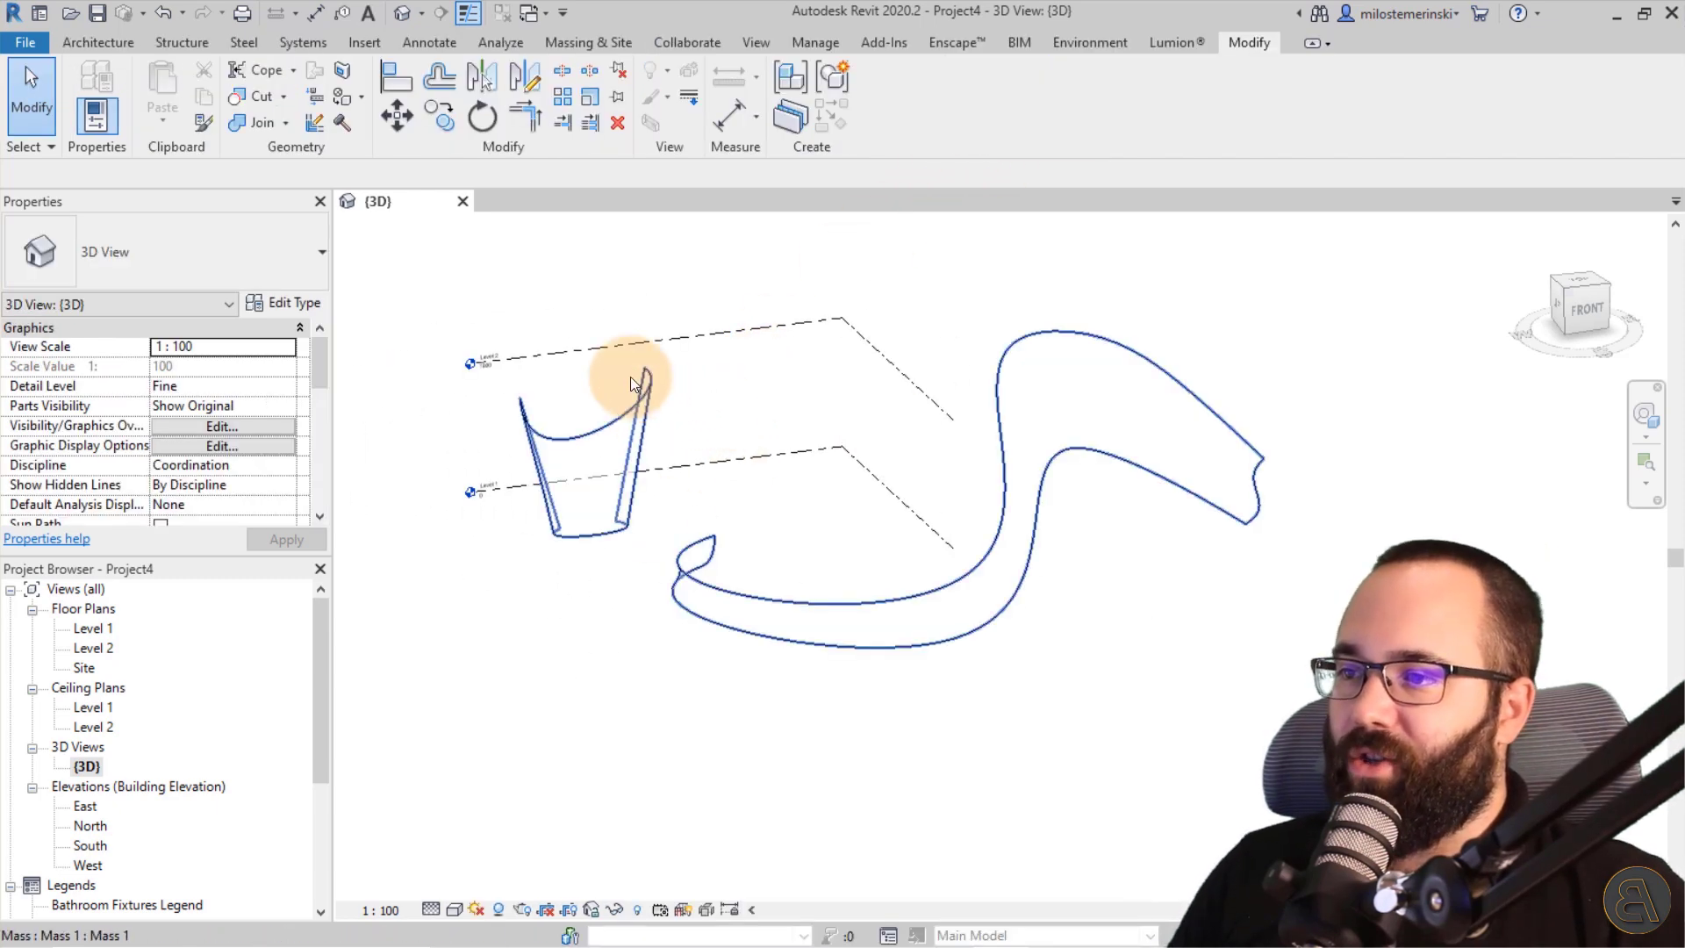
left_click(119, 44)
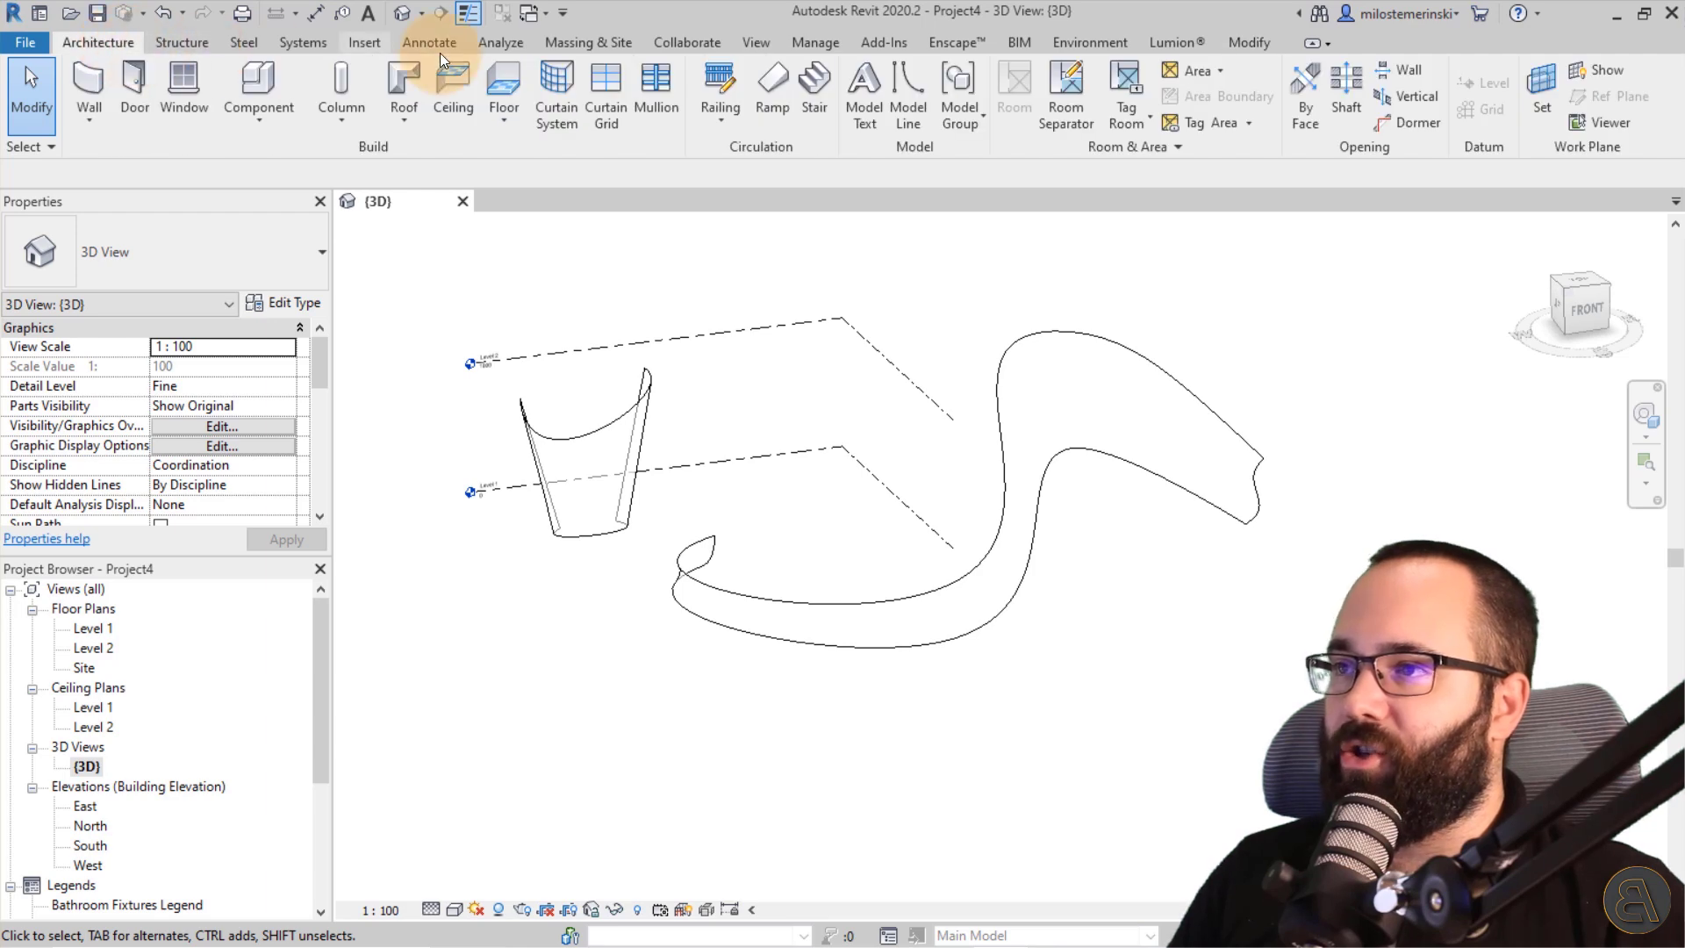
left_click(556, 46)
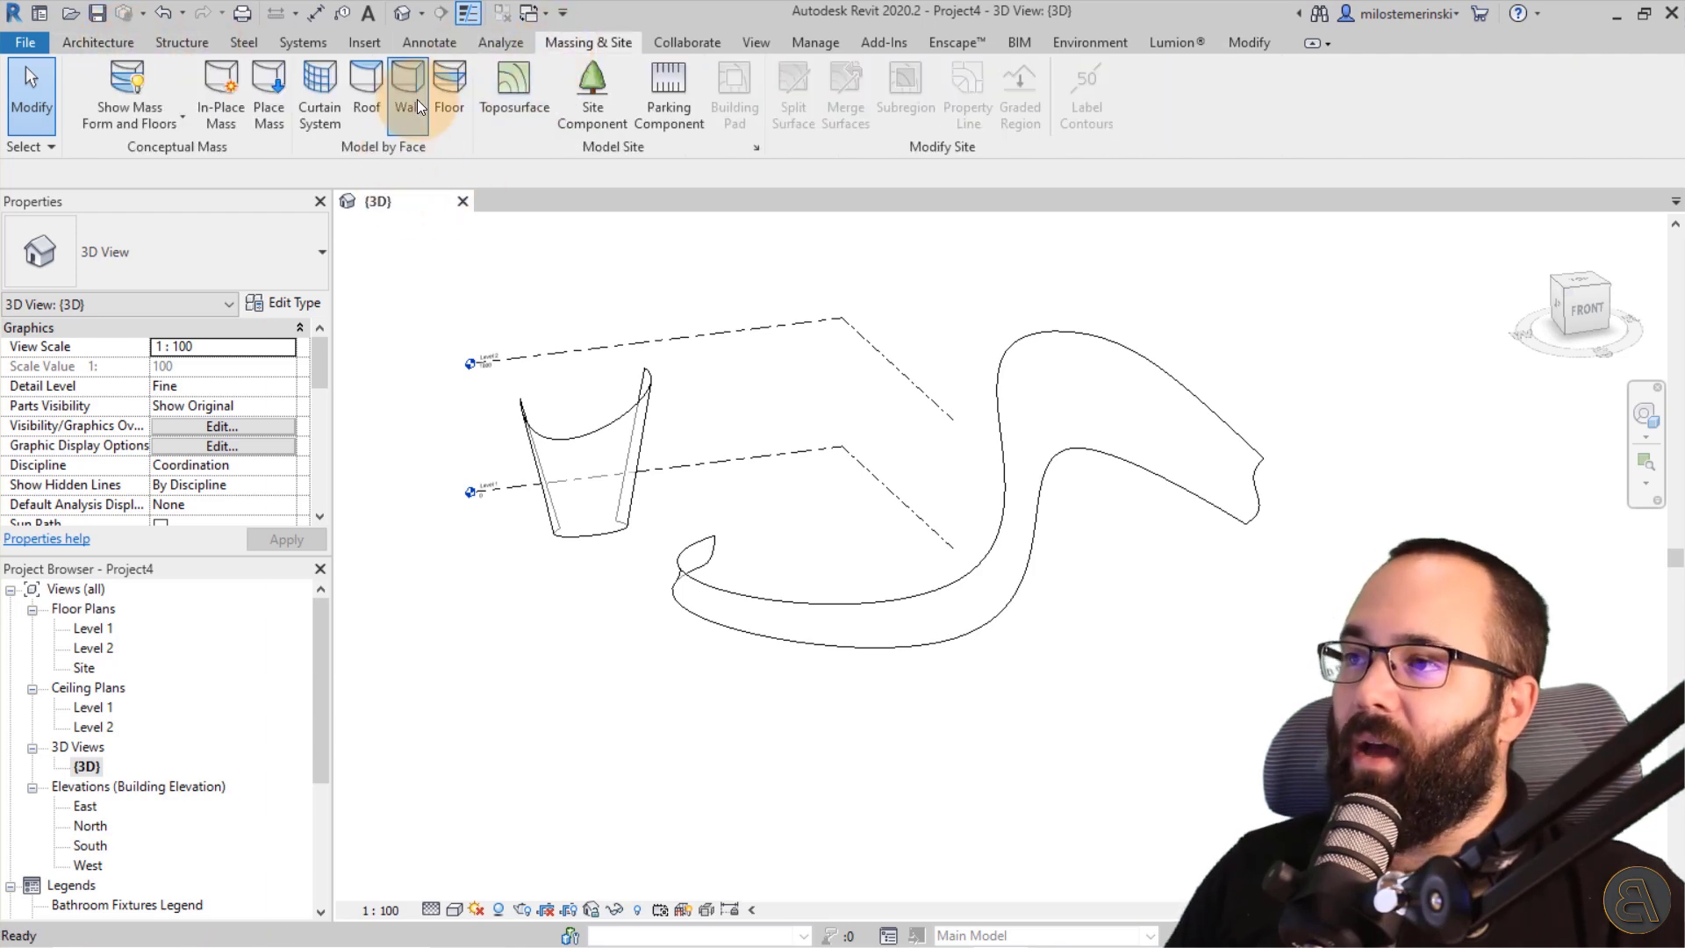
left_click(402, 124)
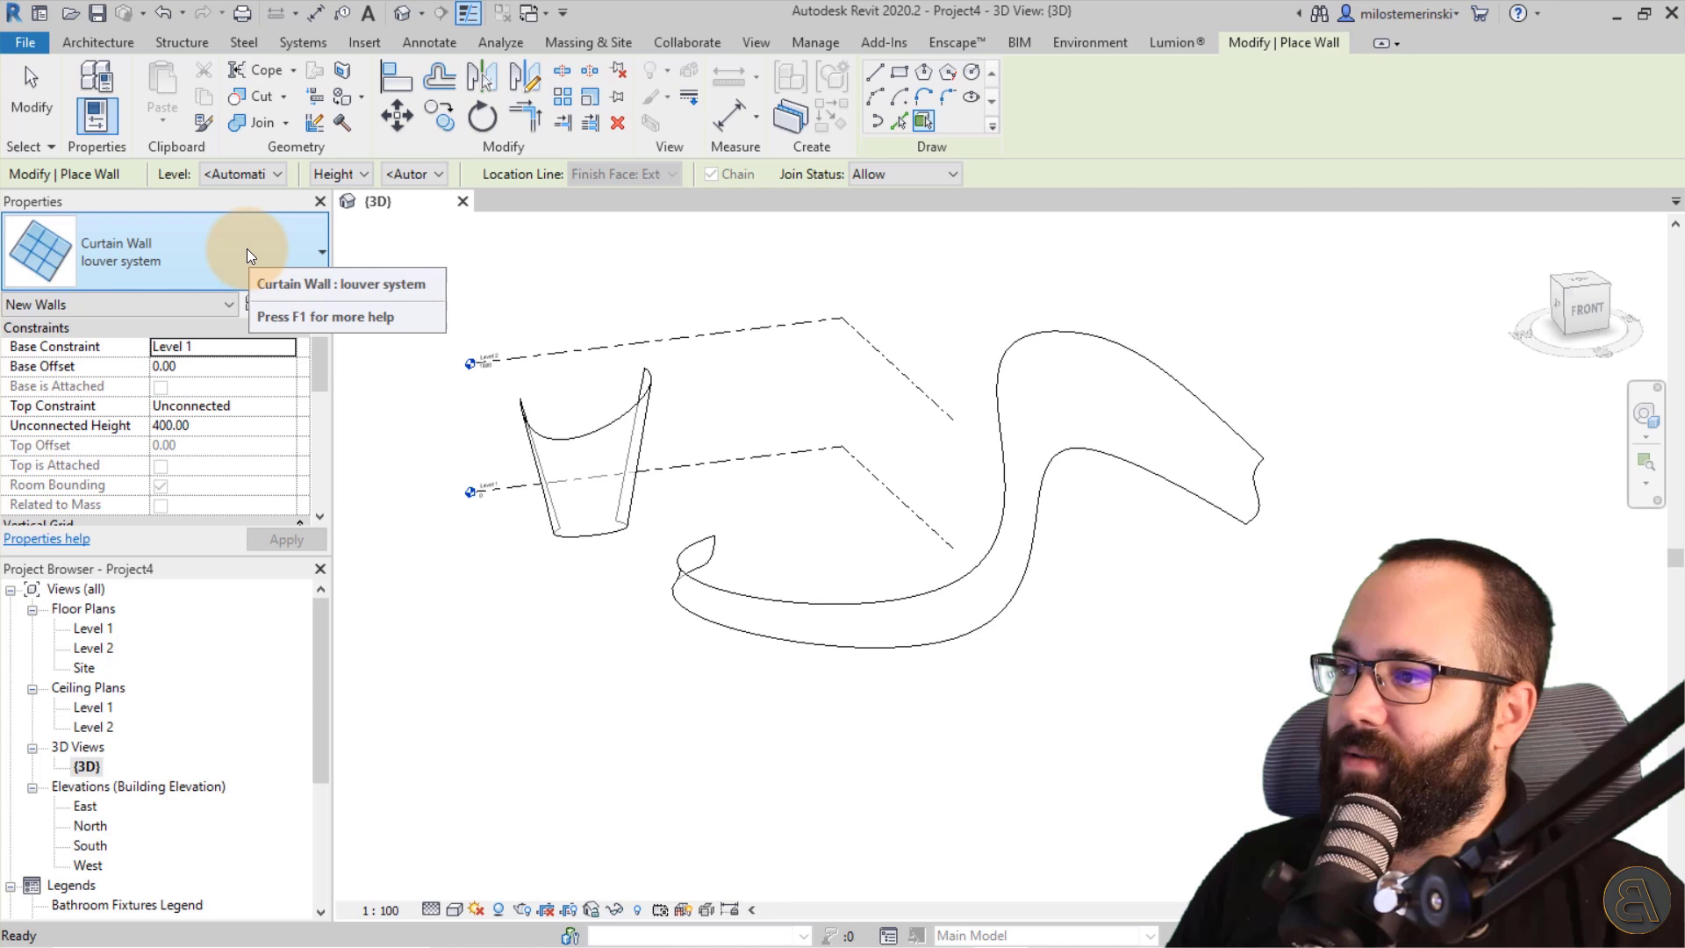
left_click(242, 253)
scroll(139, 413, "up", 2)
left_click(103, 372)
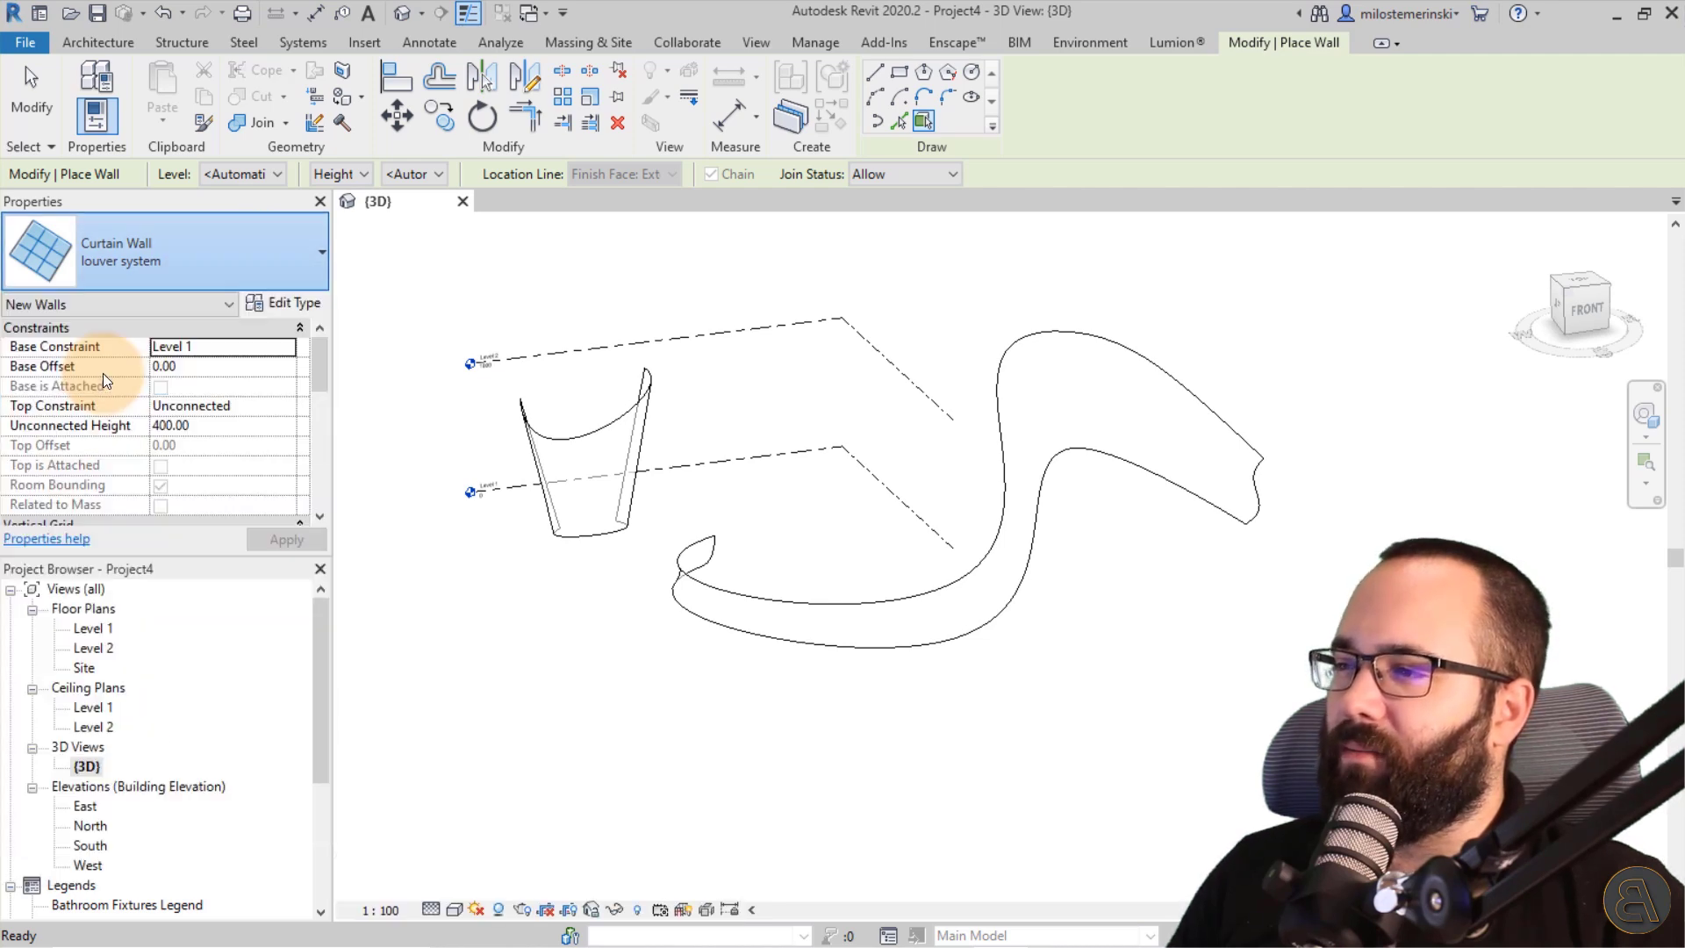
Place exterior walls on the cup-shaped and S-shaped mass faces and display the model Shaded.
left_click(623, 425)
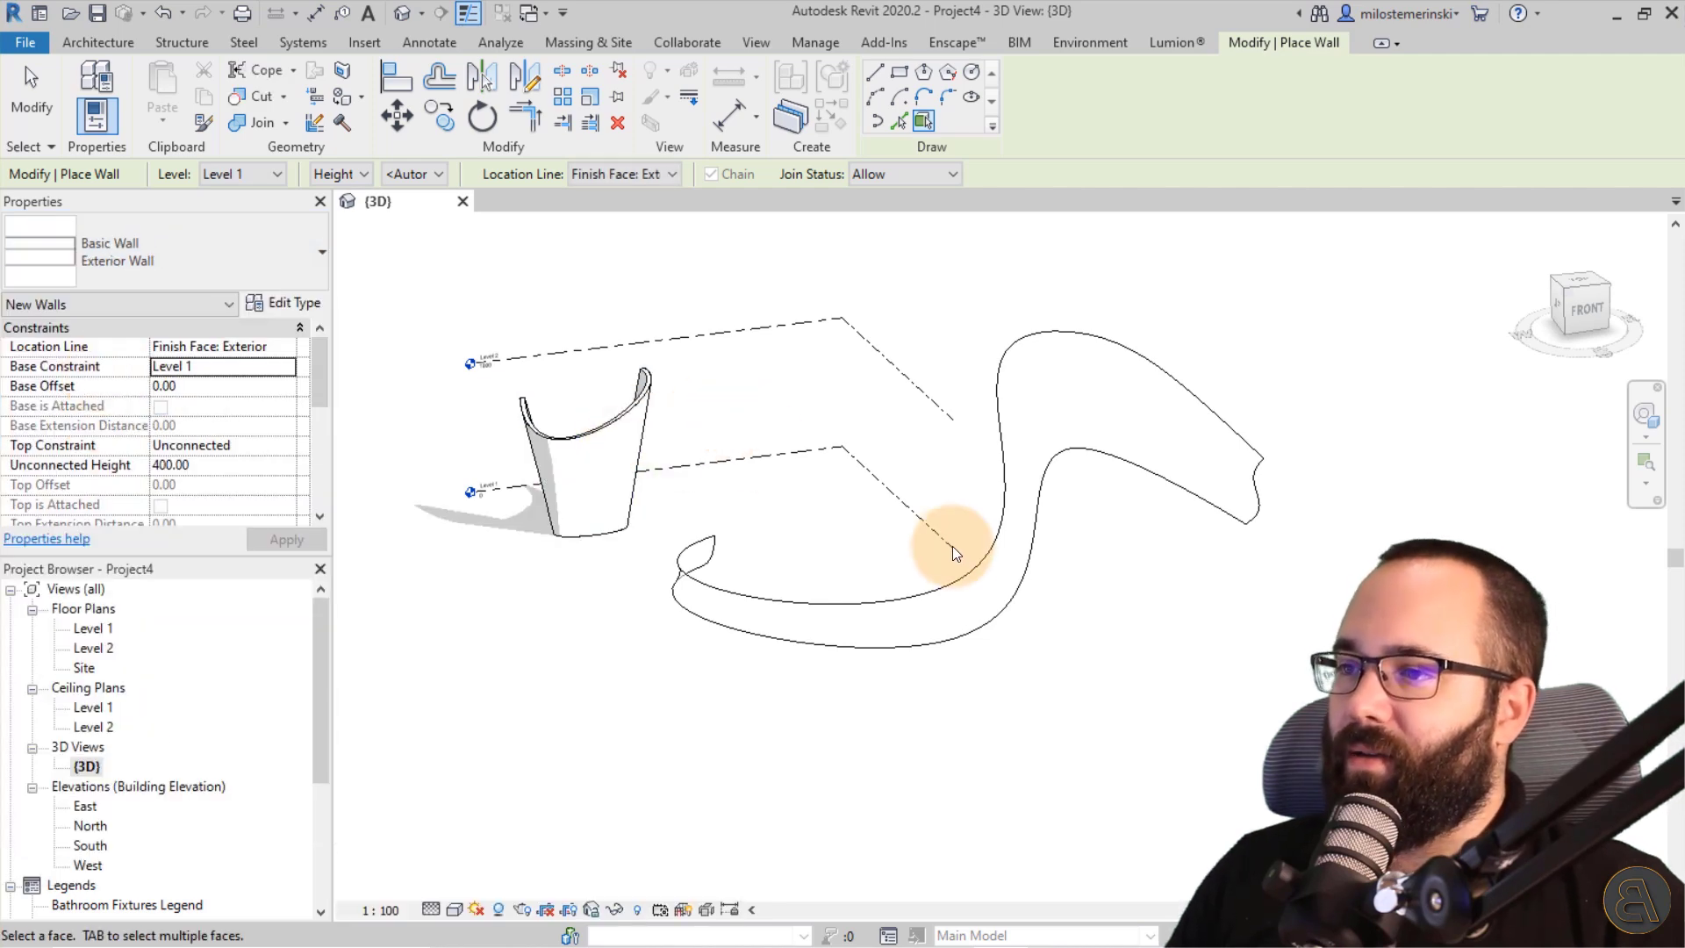
left_click(971, 567)
mouse_move(752, 451)
middle_mouse_down("shift")
mouse_move(1126, 431)
mouse_move(800, 460)
middle_mouse_up("shift")
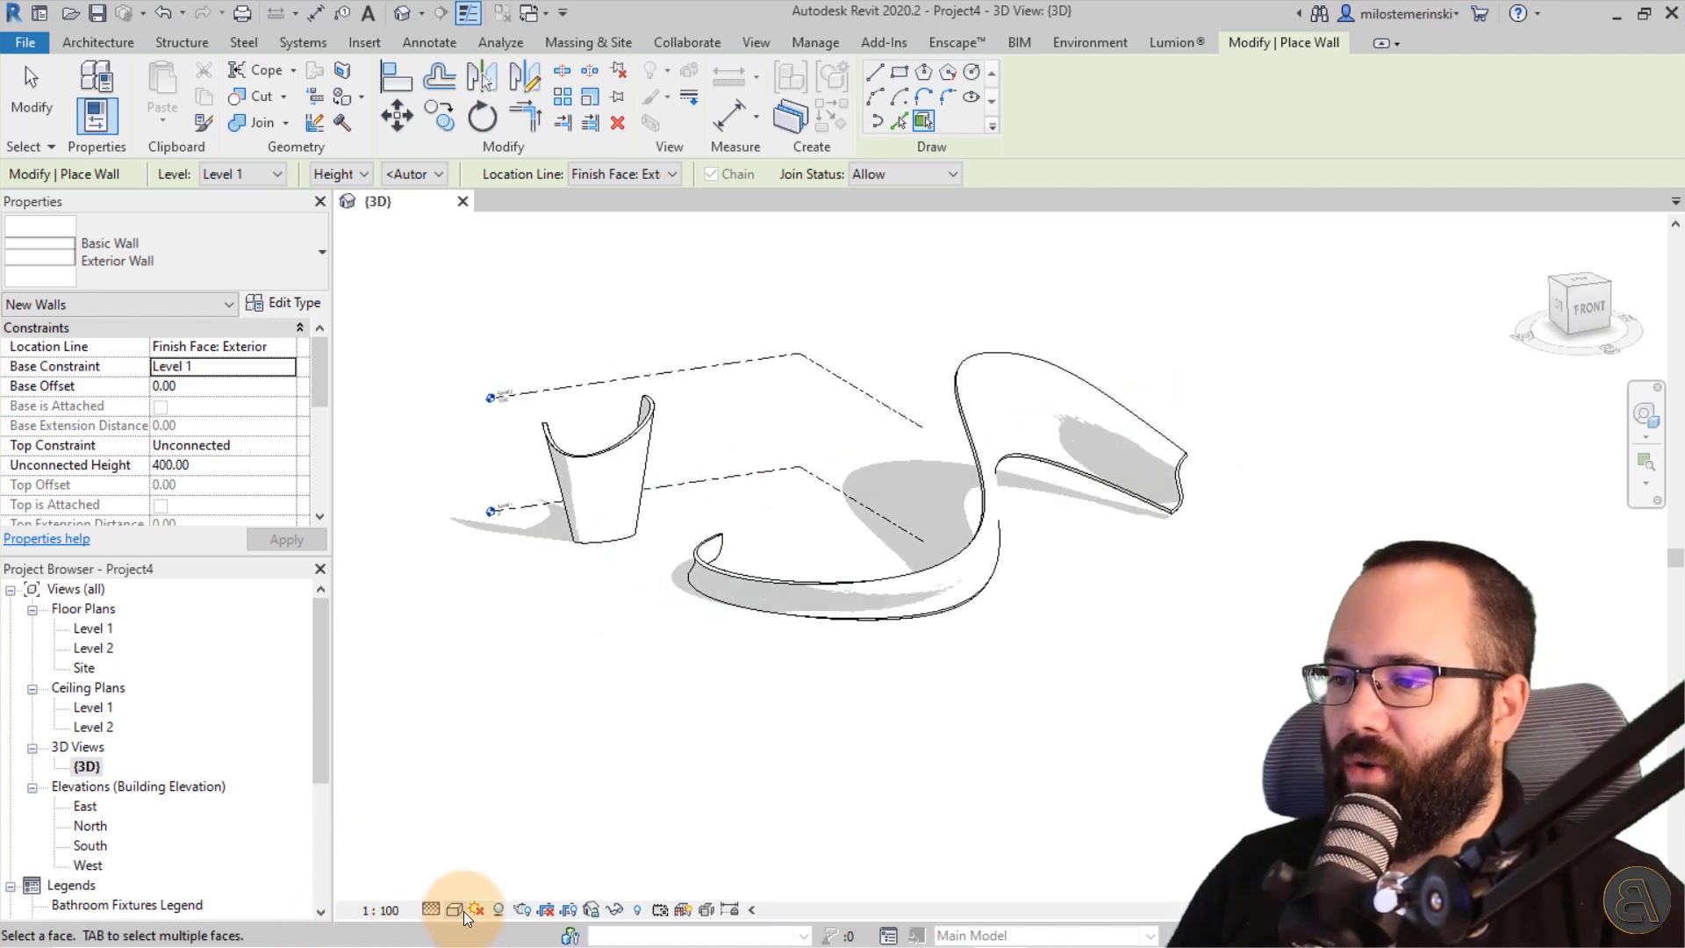
middle_click_drag(922, 566, 834, 482, "shift")
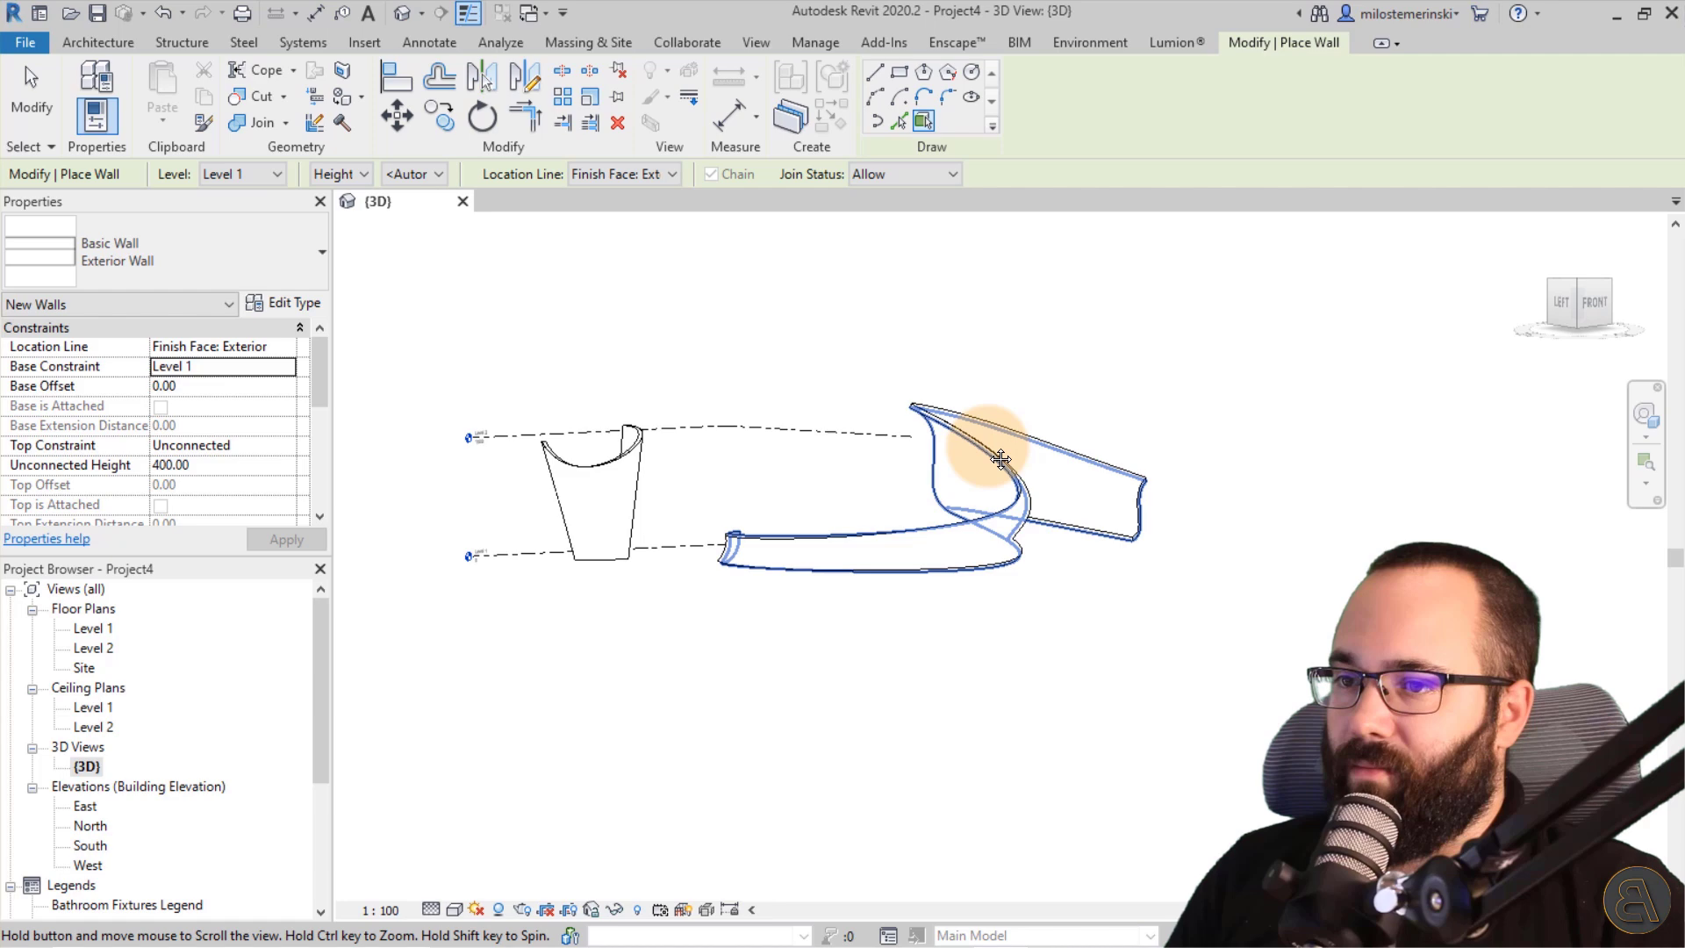
left_click(454, 908)
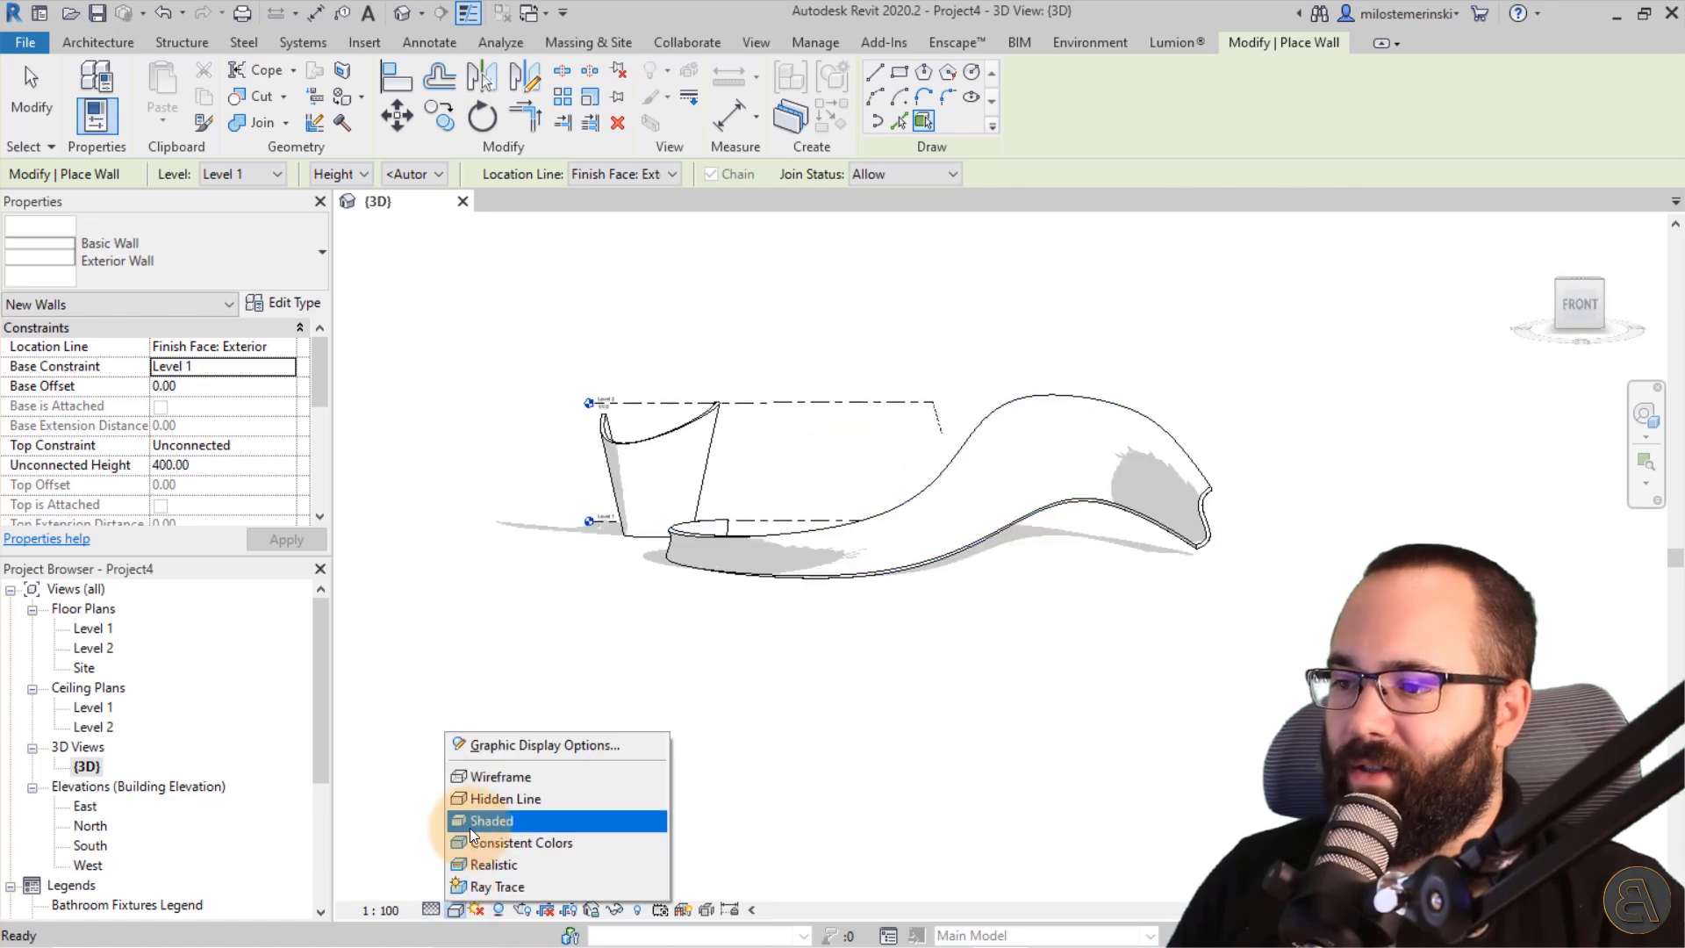
left_click(494, 820)
scroll(949, 501, "up", 3)
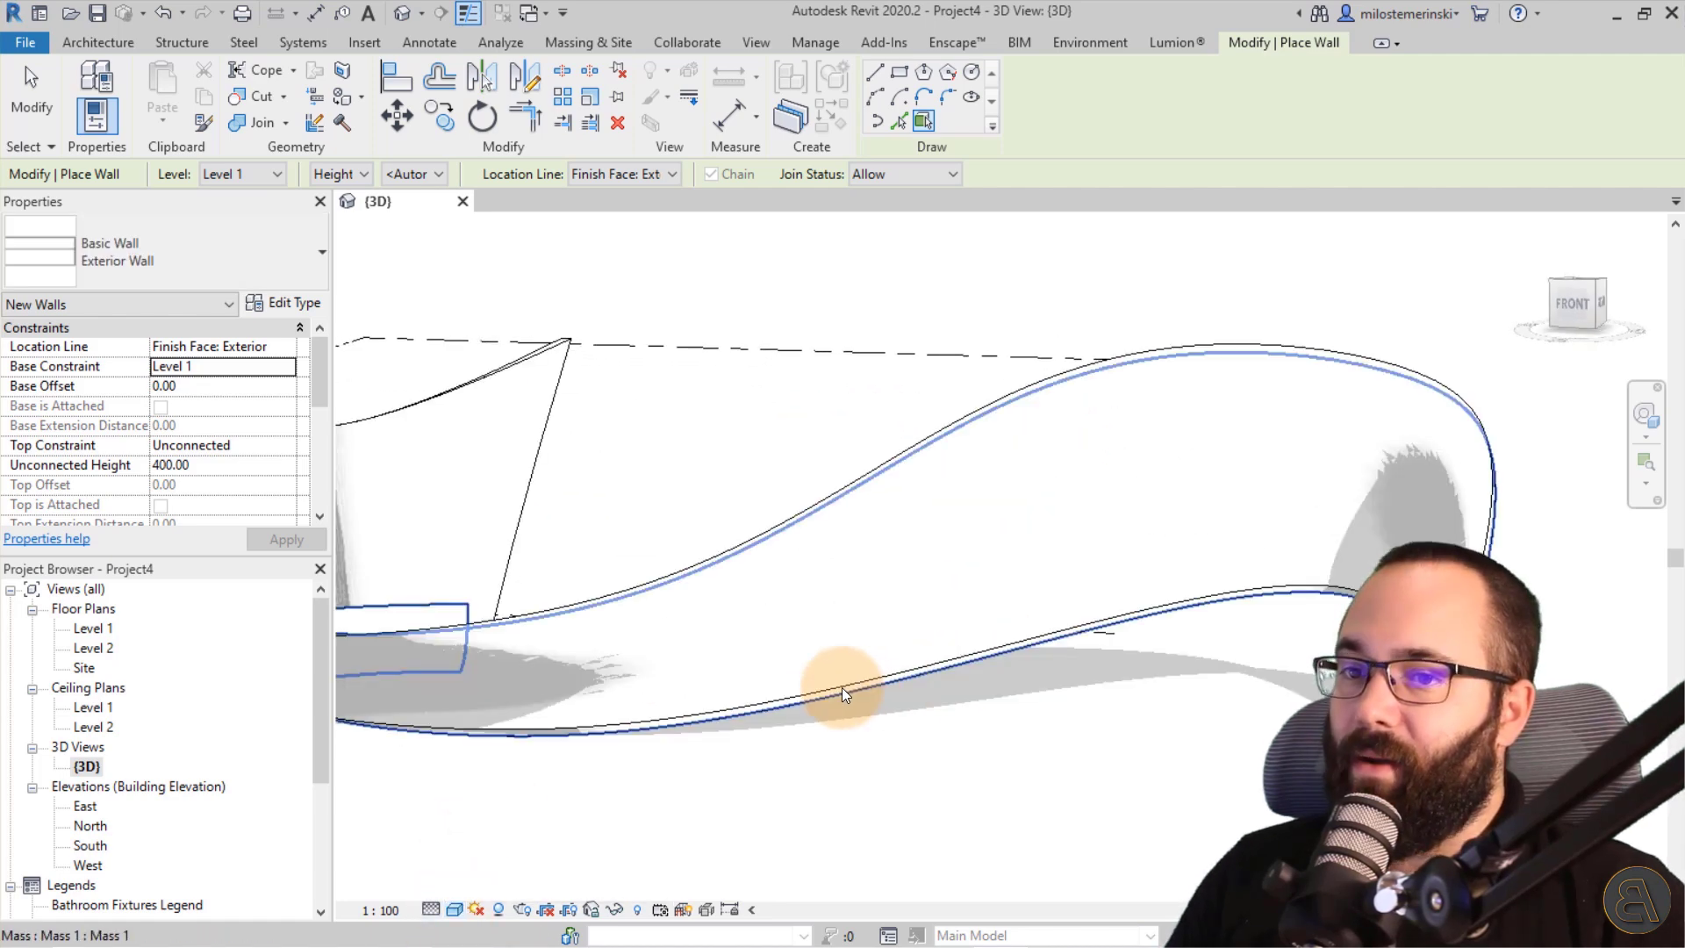
middle_click_drag(997, 689, 662, 549, "shift")
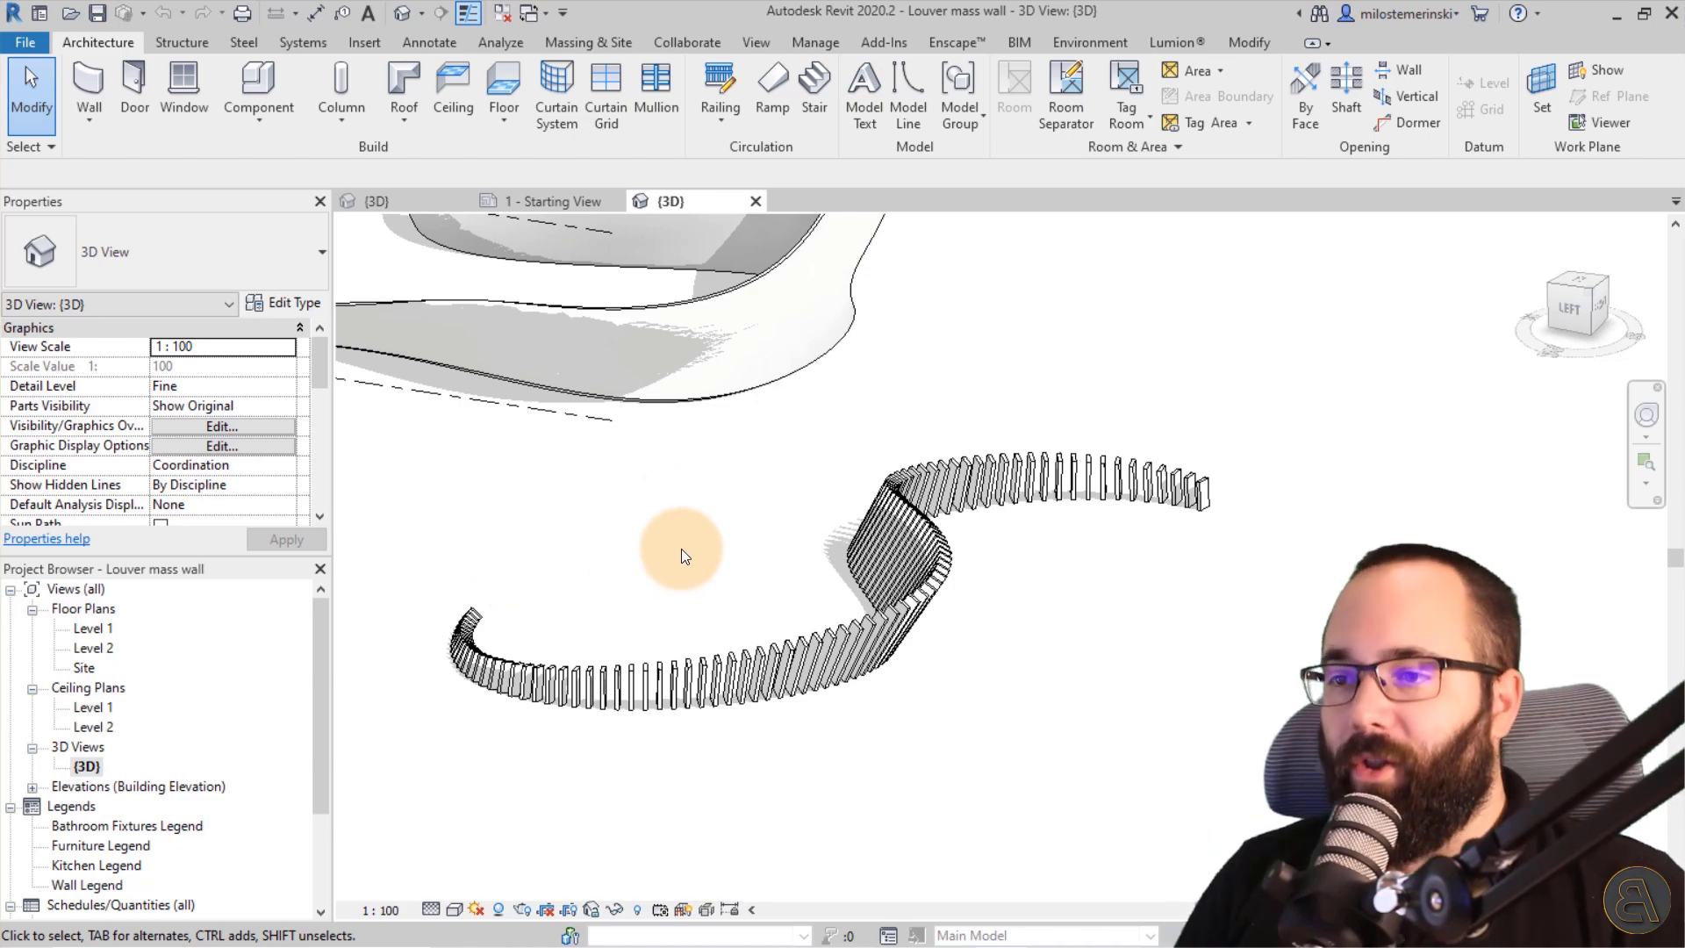
Orbit and pan around the S-curved louver wall to inspect it from several angles.
mouse_move(680, 550)
middle_mouse_down("shift")
mouse_move(973, 604)
mouse_move(1013, 422)
mouse_move(722, 462)
mouse_move(404, 639)
mouse_move(608, 617)
middle_mouse_up("shift")
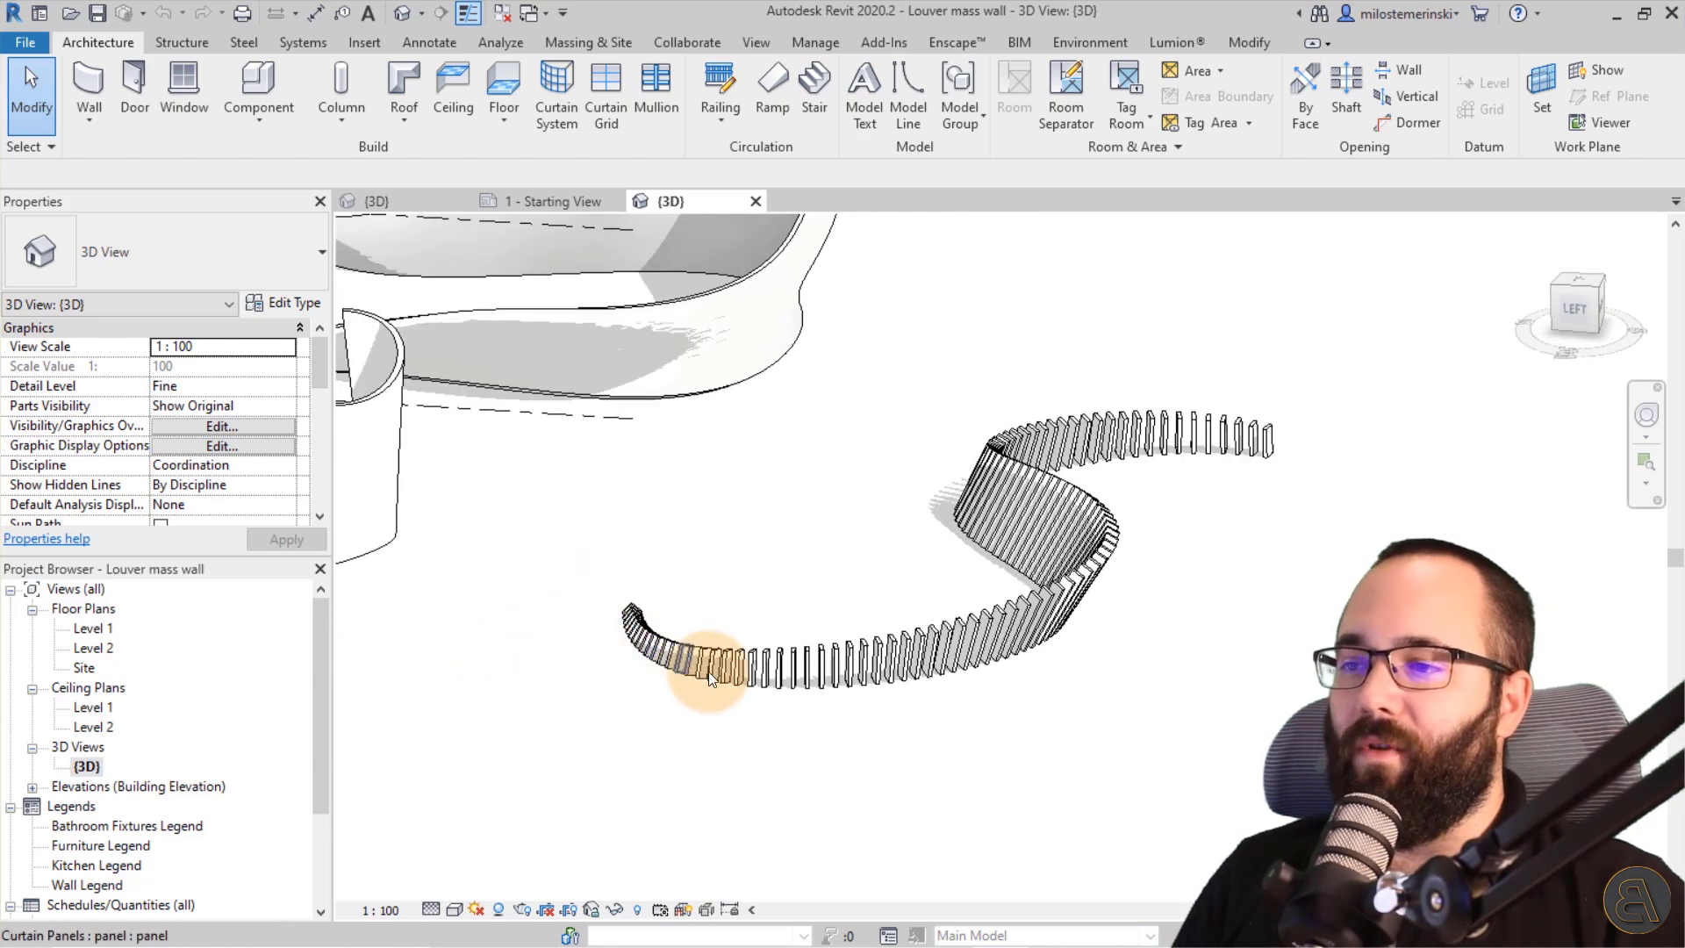
mouse_move(1033, 528)
middle_mouse_down("shift")
mouse_move(892, 545)
mouse_move(898, 574)
middle_mouse_up("shift")
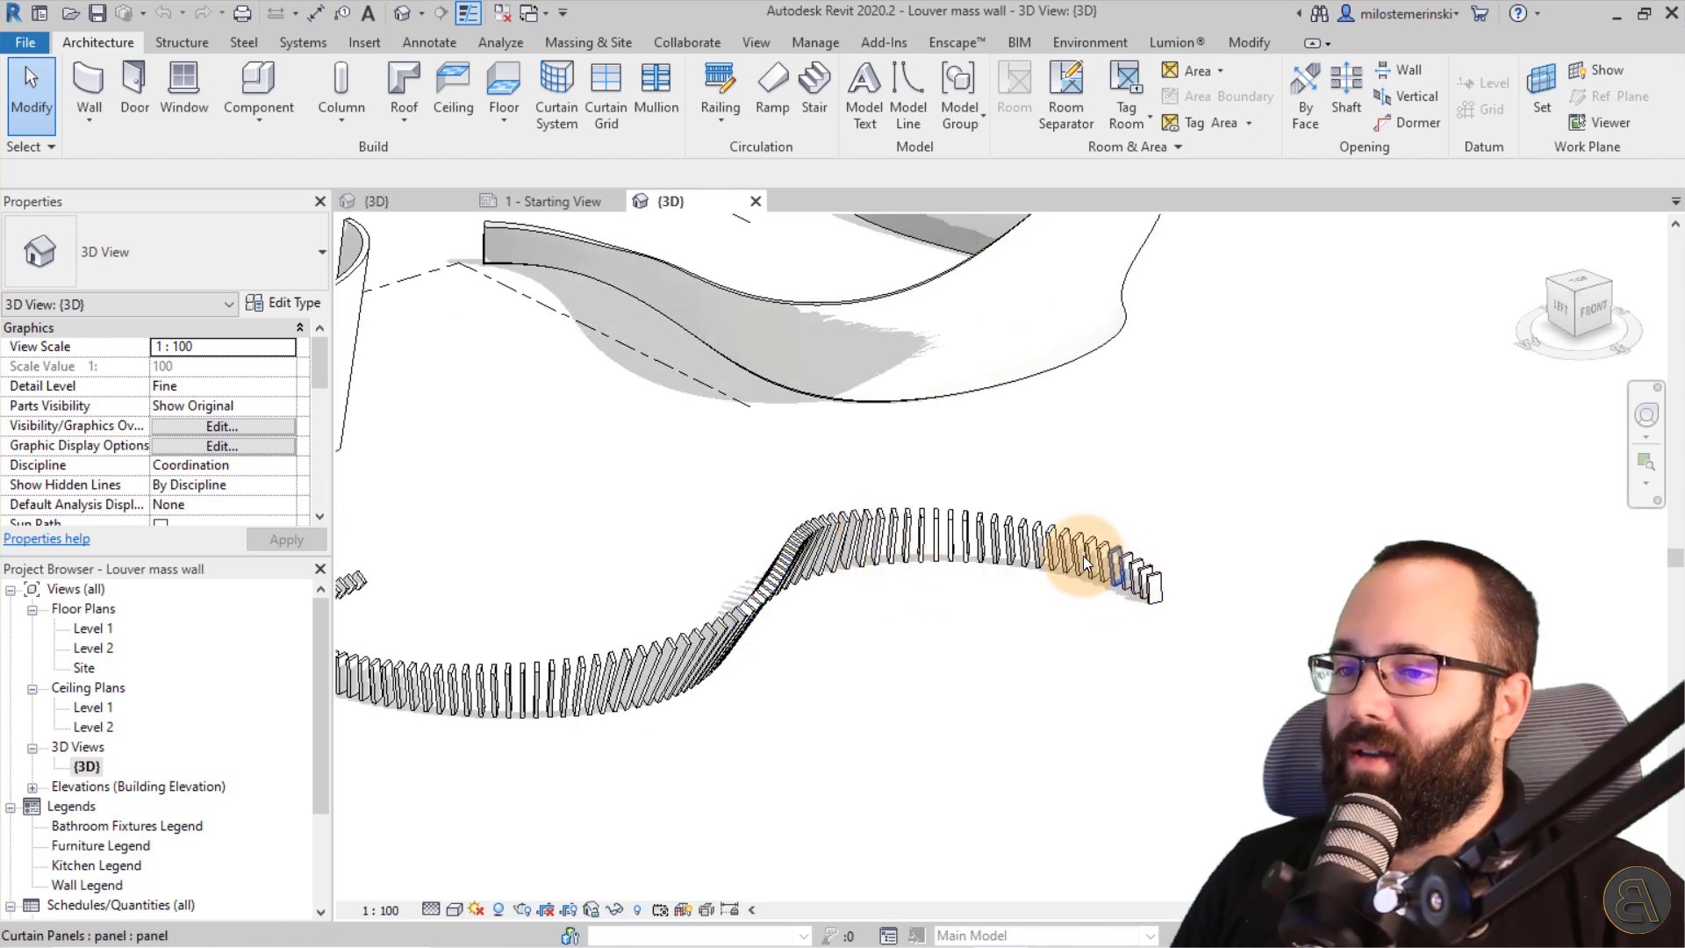
mouse_move(714, 608)
middle_mouse_down("shift")
mouse_move(856, 670)
mouse_move(659, 677)
middle_mouse_up("shift")
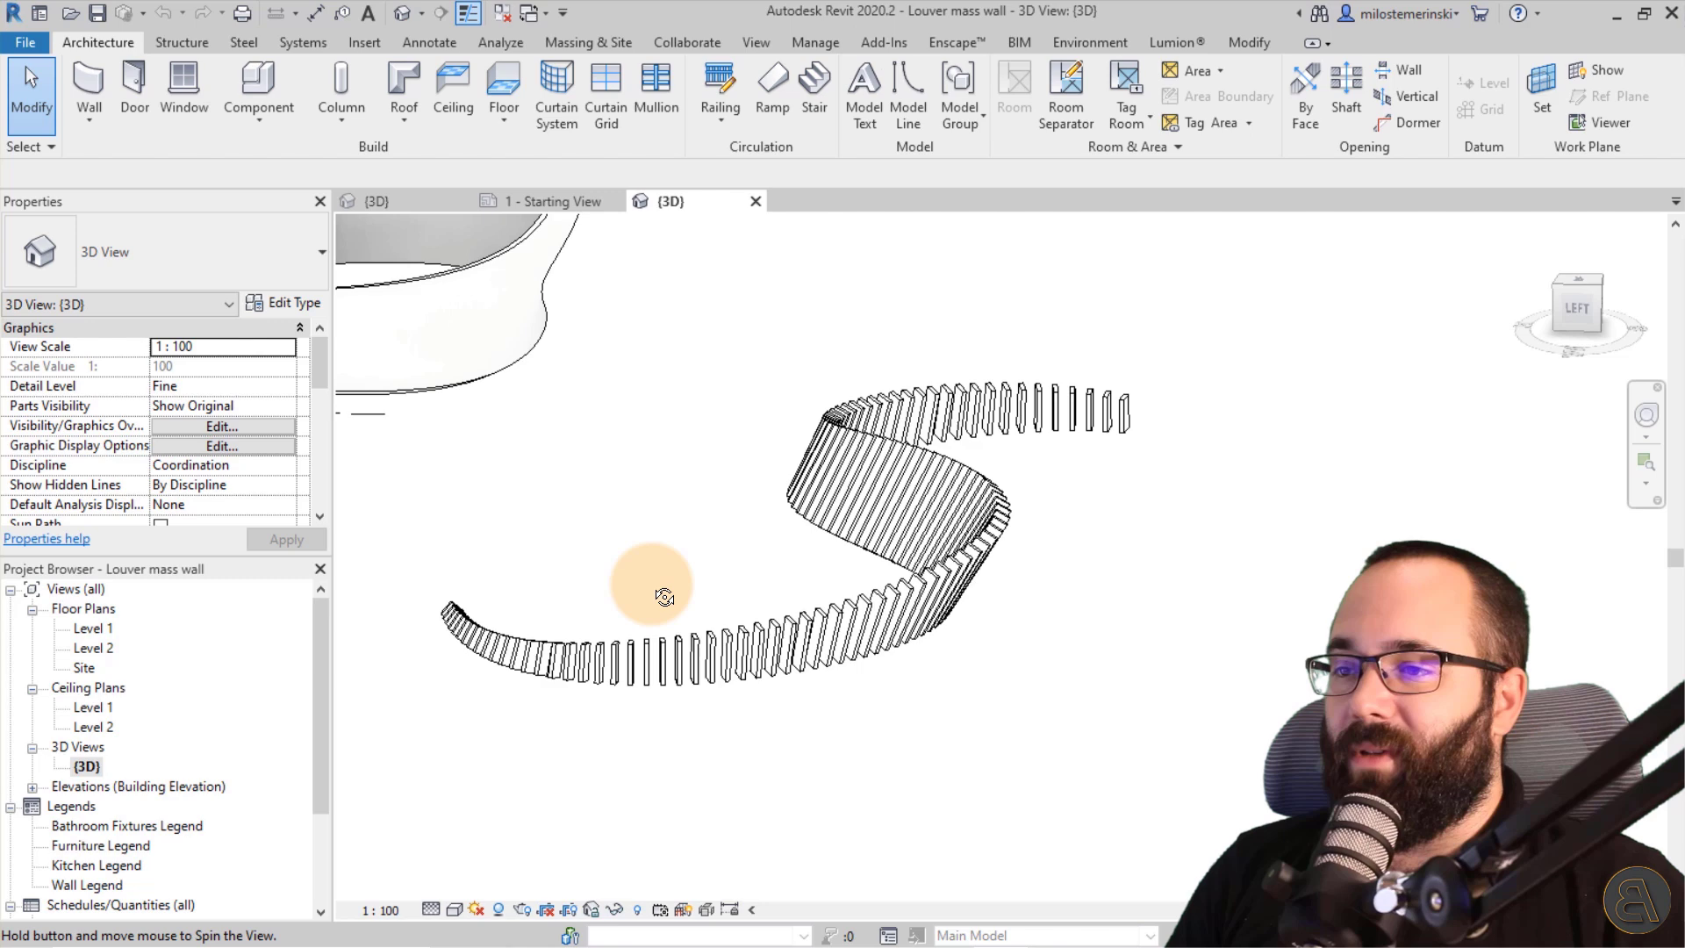
scroll(443, 613, "down", 2)
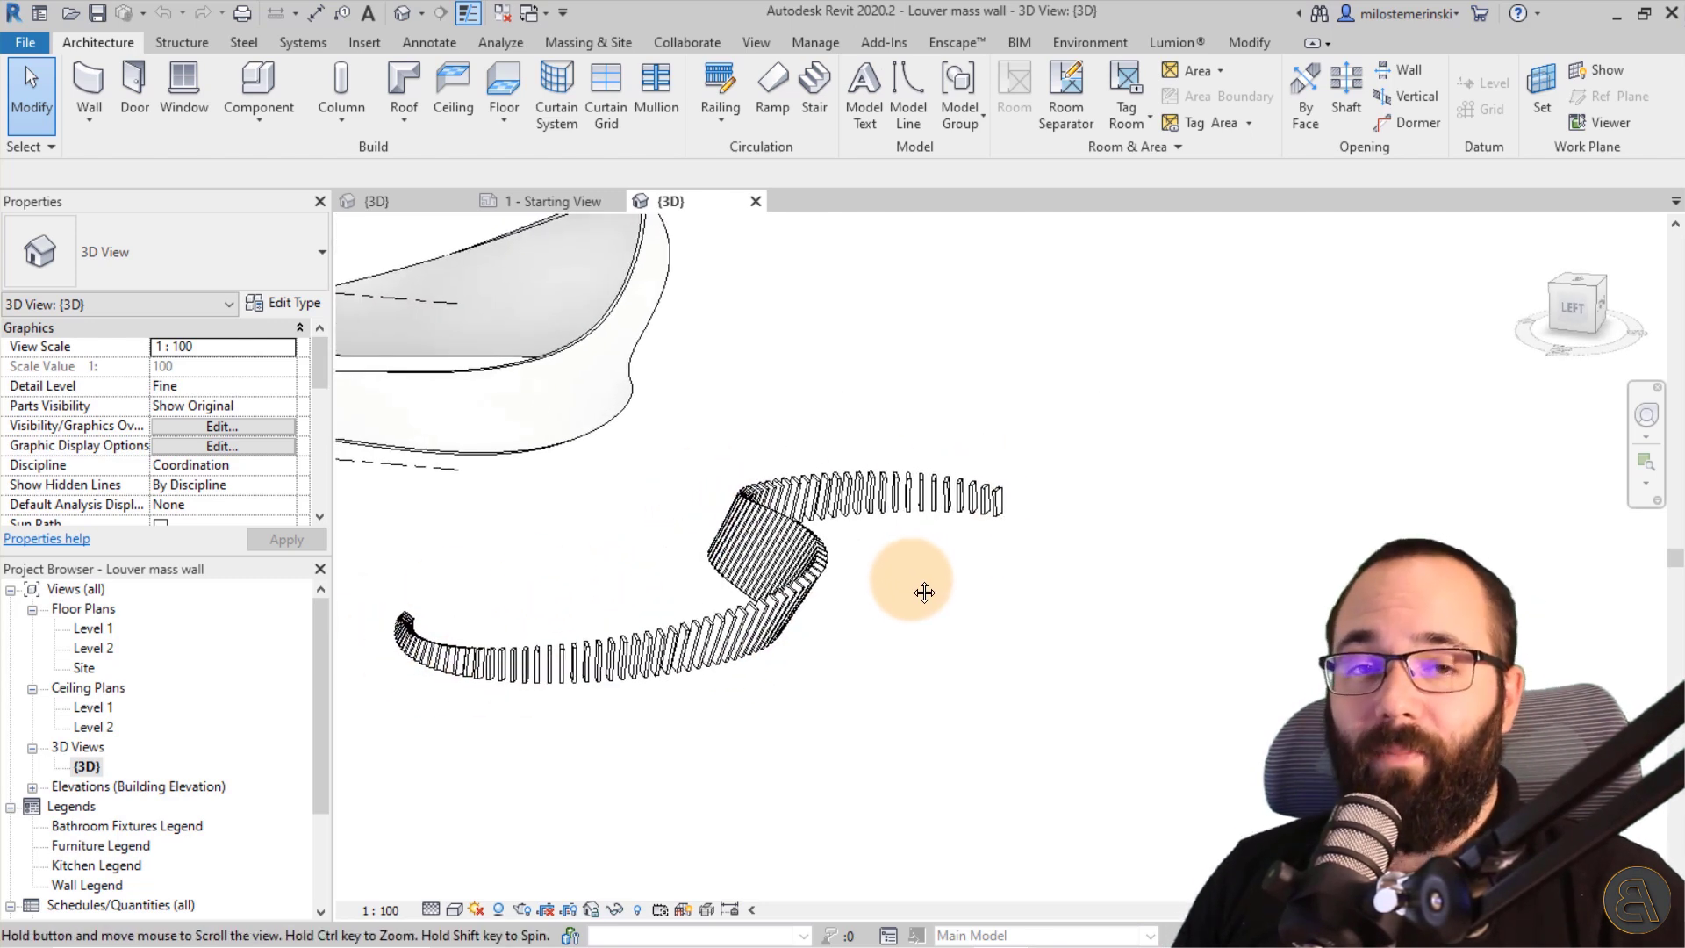
middle_click_drag(876, 573, 902, 608)
scroll(903, 609, "up", 2)
middle_click_drag(980, 730, 1005, 691)
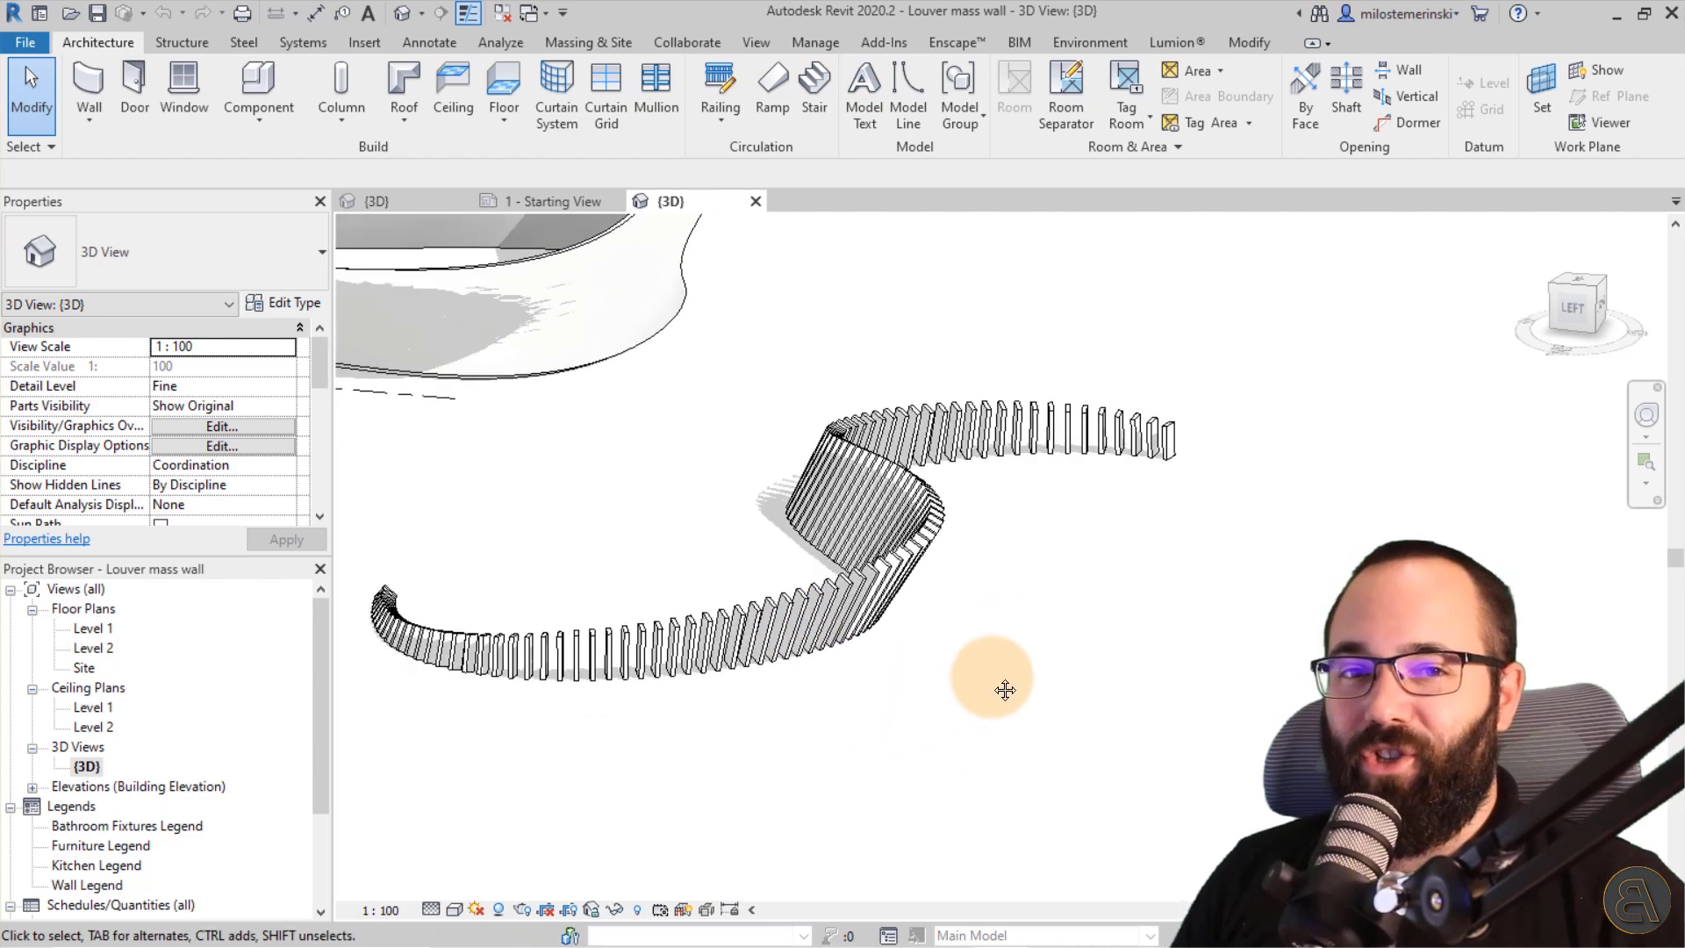